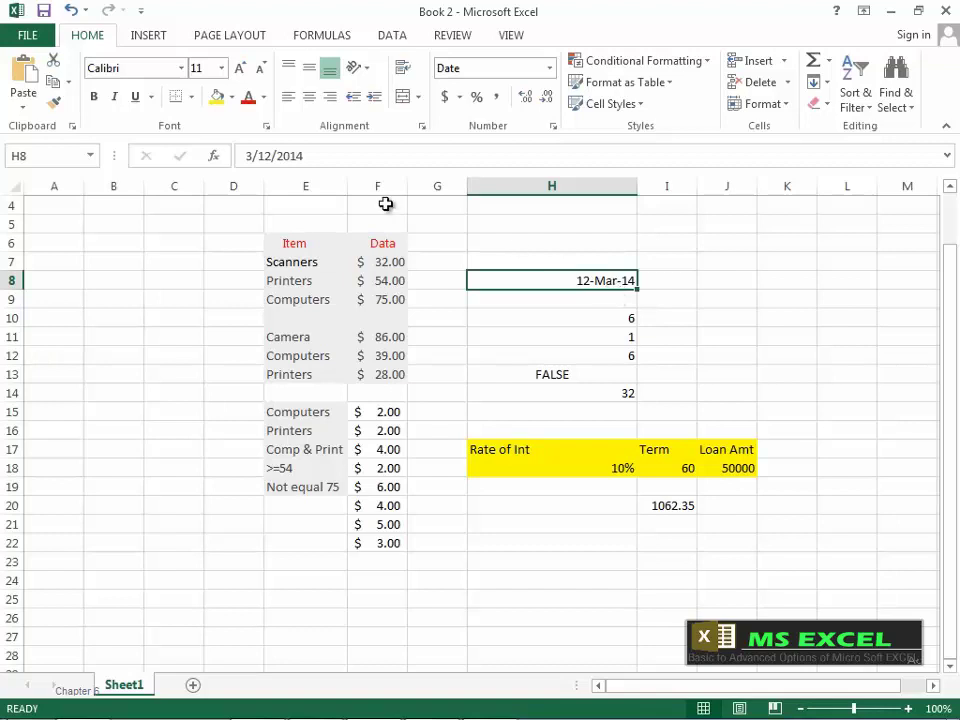
# Open Format Cells on the Custom number category and erase the date cell's existing format code
pyautogui.click(267, 128)
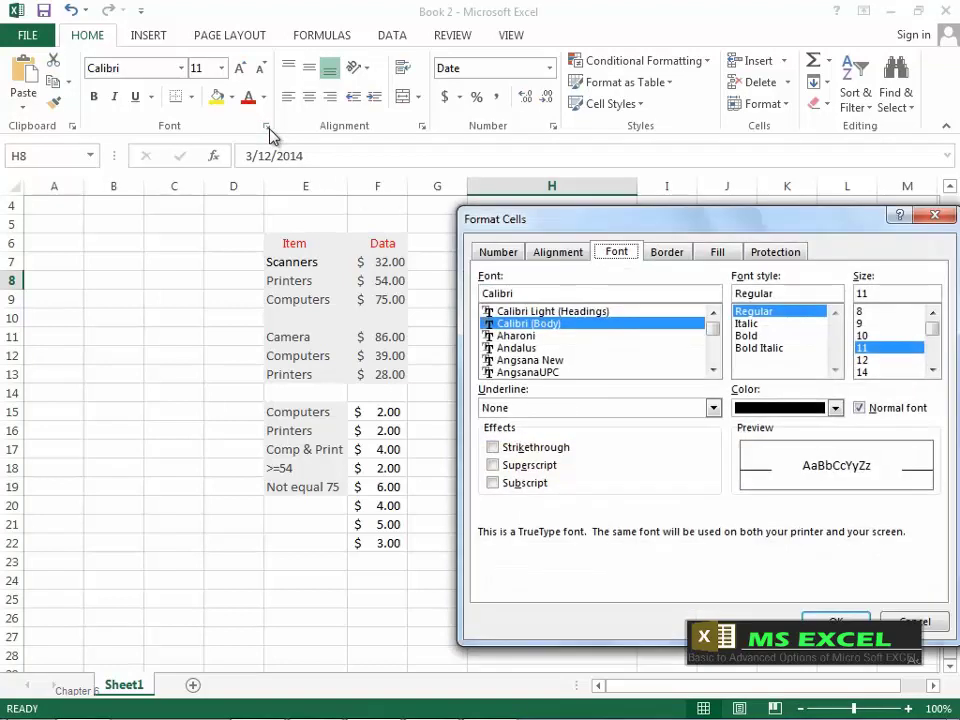
pyautogui.click(497, 252)
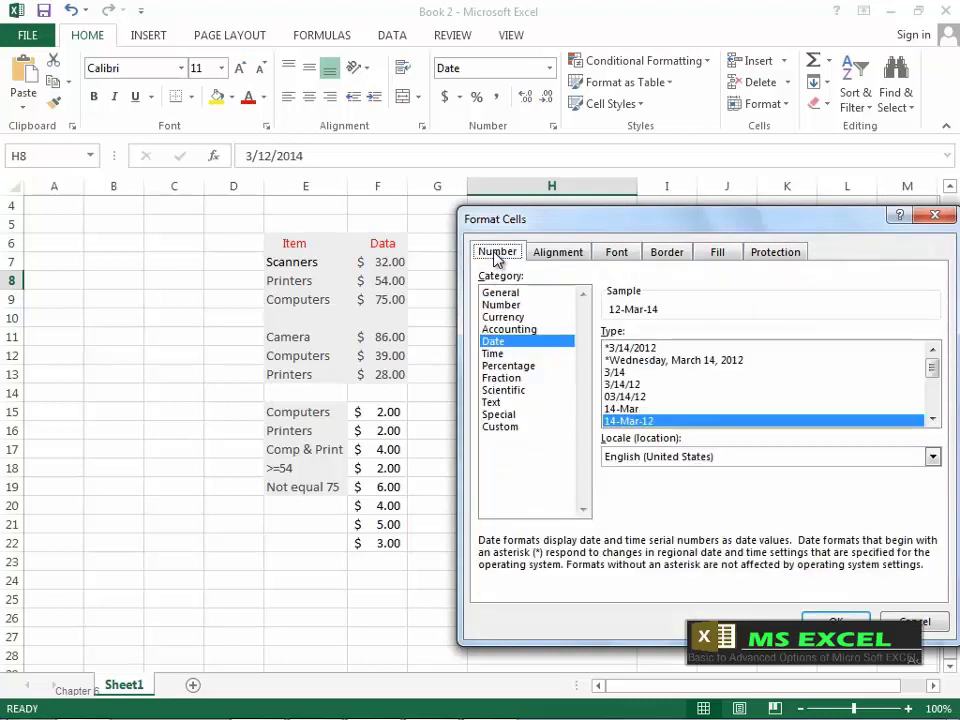
pyautogui.click(502, 428)
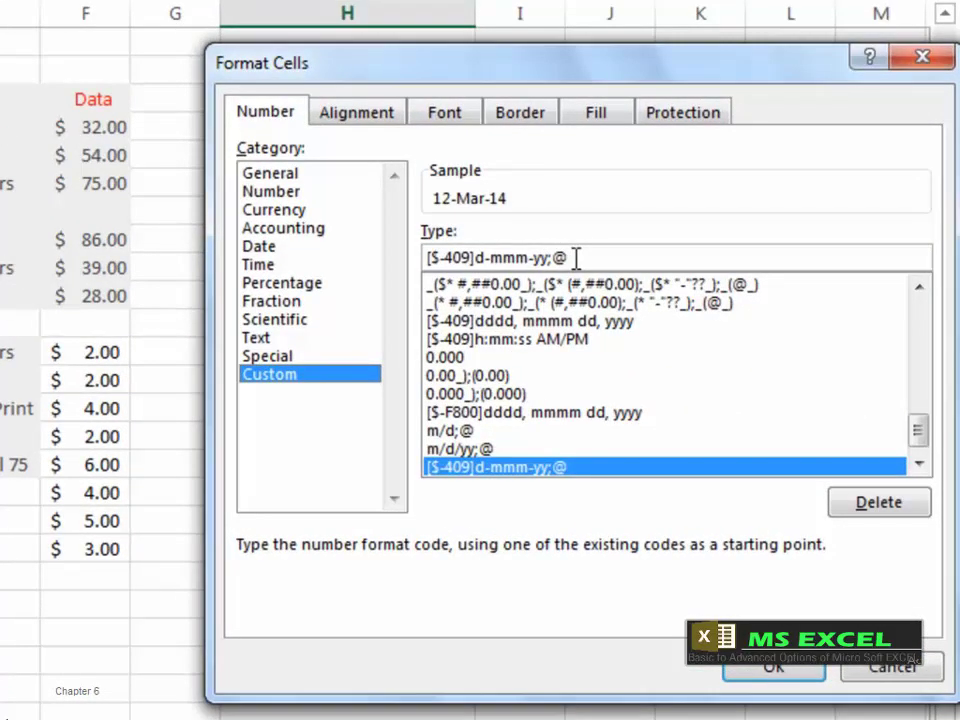
pyautogui.press('BackSpace')
pyautogui.press('BackSpace')
pyautogui.press('BackSpace')
pyautogui.press('BackSpace')
pyautogui.press('BackSpace')
pyautogui.press('BackSpace')
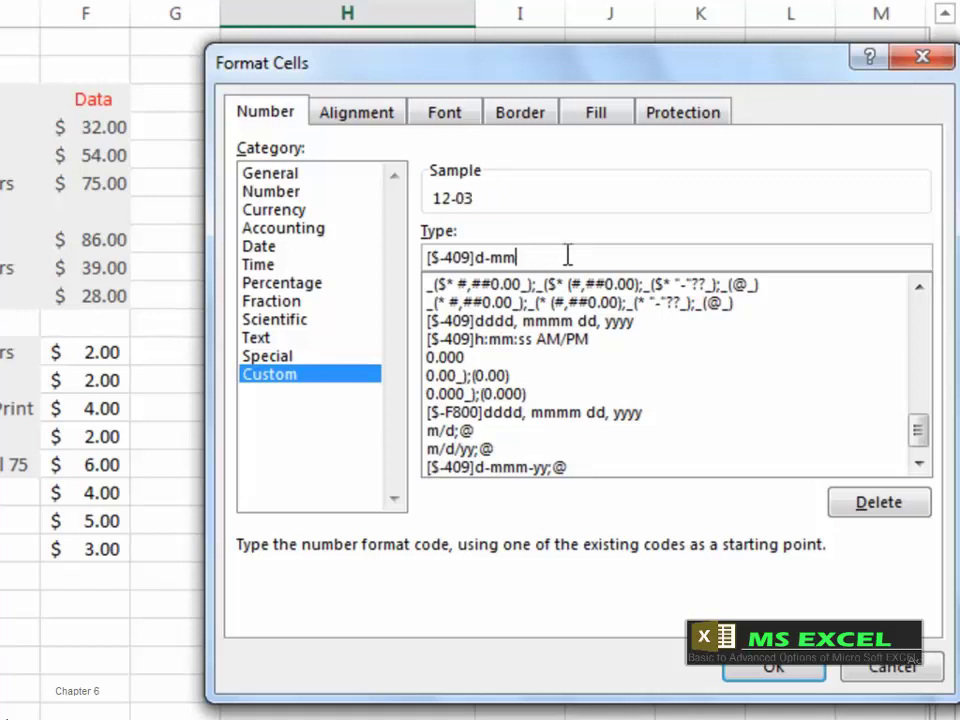
pyautogui.press('BackSpace')
pyautogui.press('BackSpace')
pyautogui.press('BackSpace')
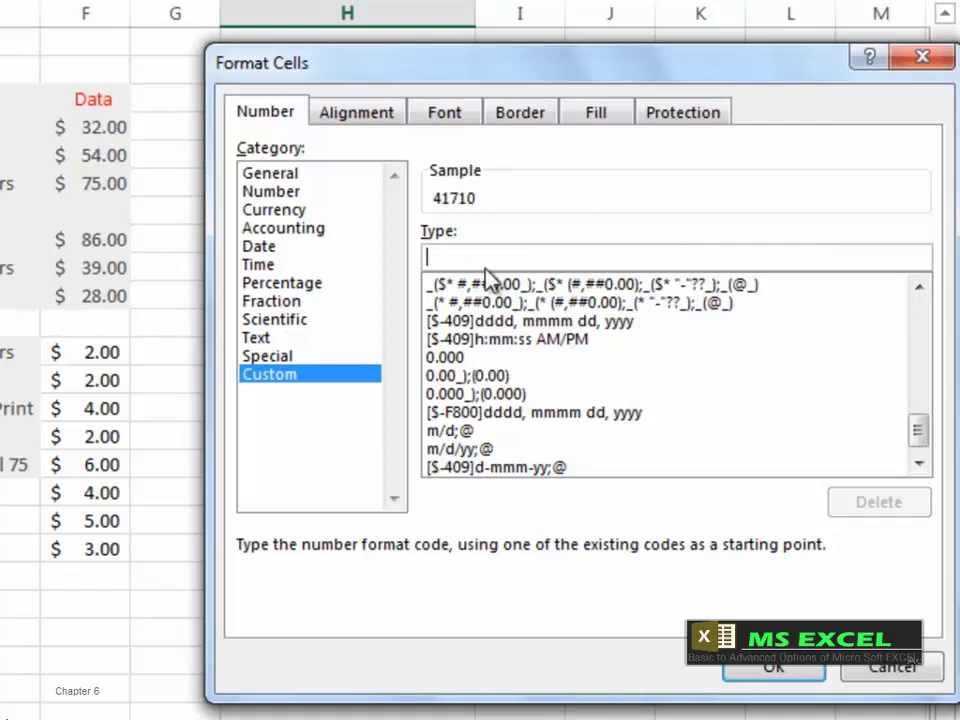
# Apply the custom format 'mmmm - dddd - yyy' so the date shows March - Wednesday - 2014
pyautogui.write('mm')
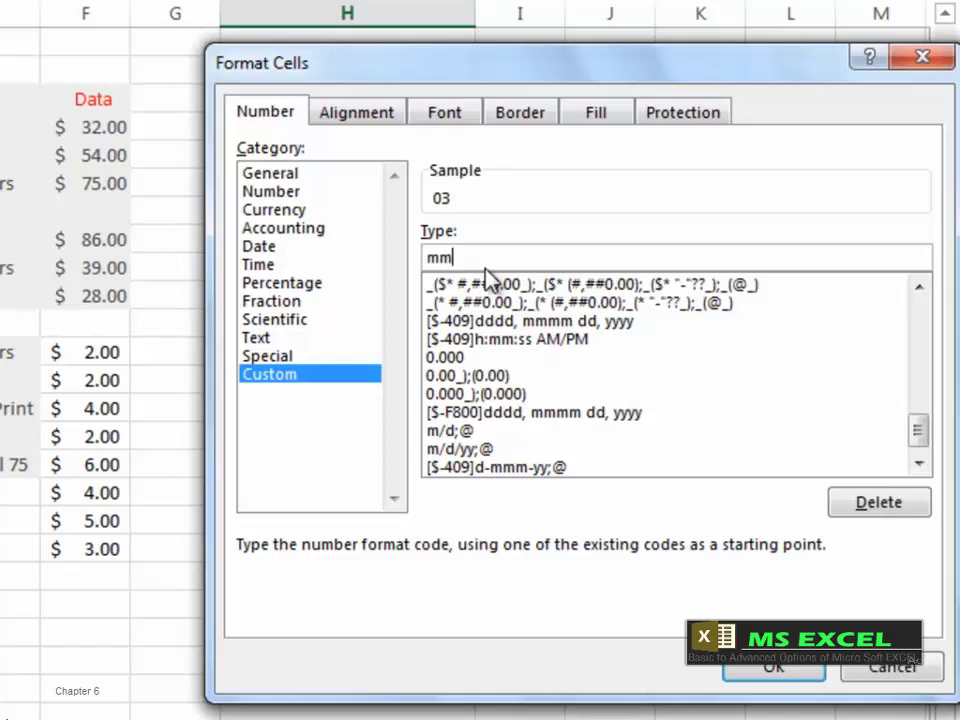
pyautogui.write('mm')
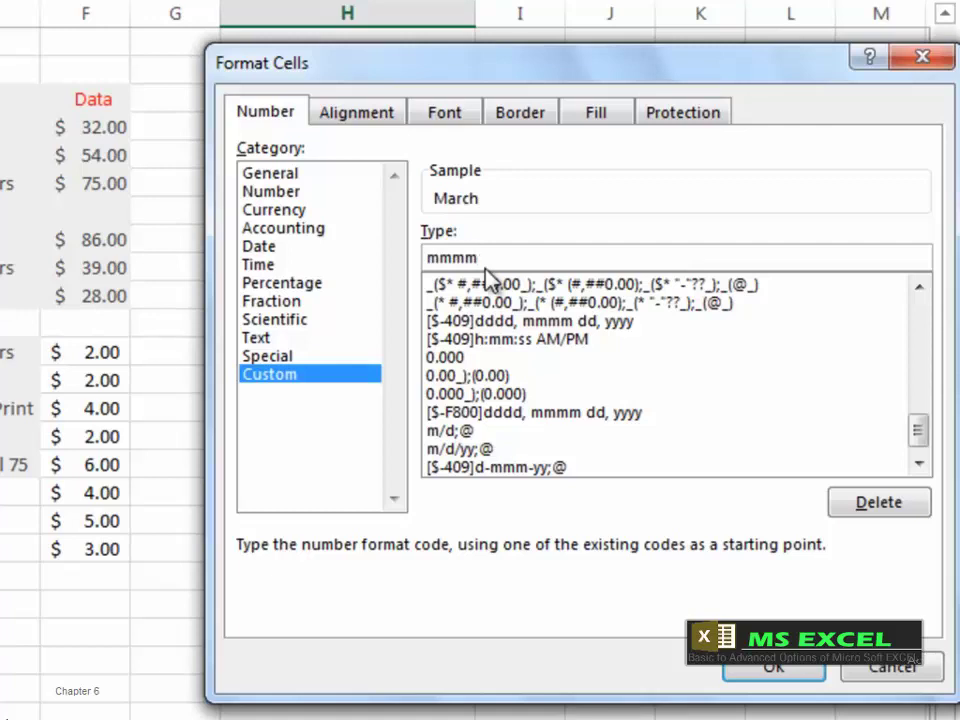
pyautogui.write(' - ')
pyautogui.write('dd')
pyautogui.write('d')
pyautogui.write('d')
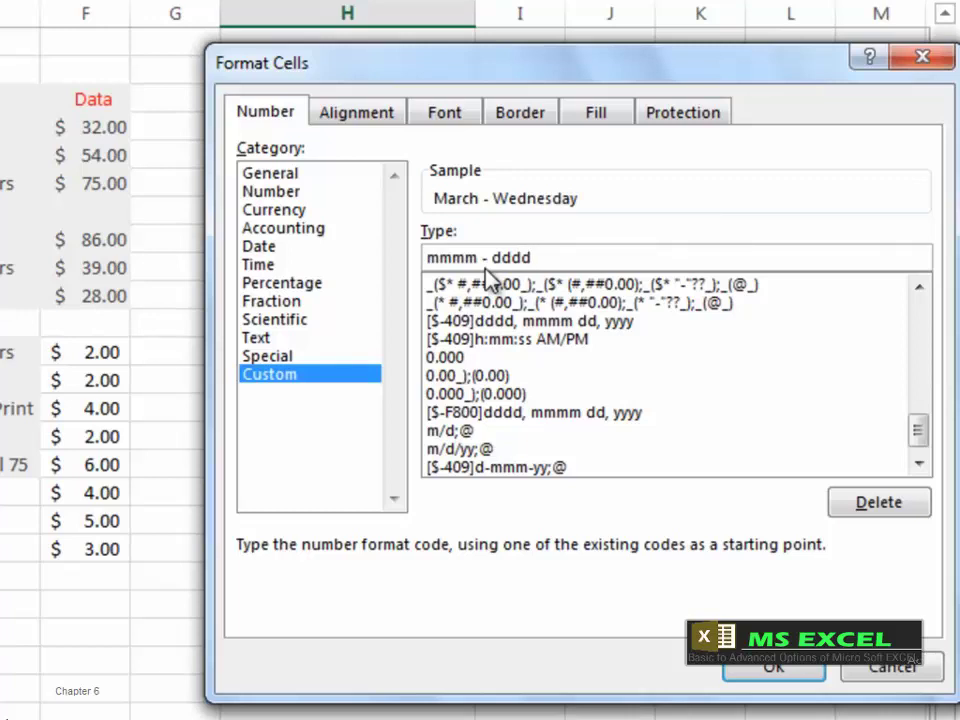
pyautogui.write(' -')
pyautogui.write(' y')
pyautogui.write('yy')
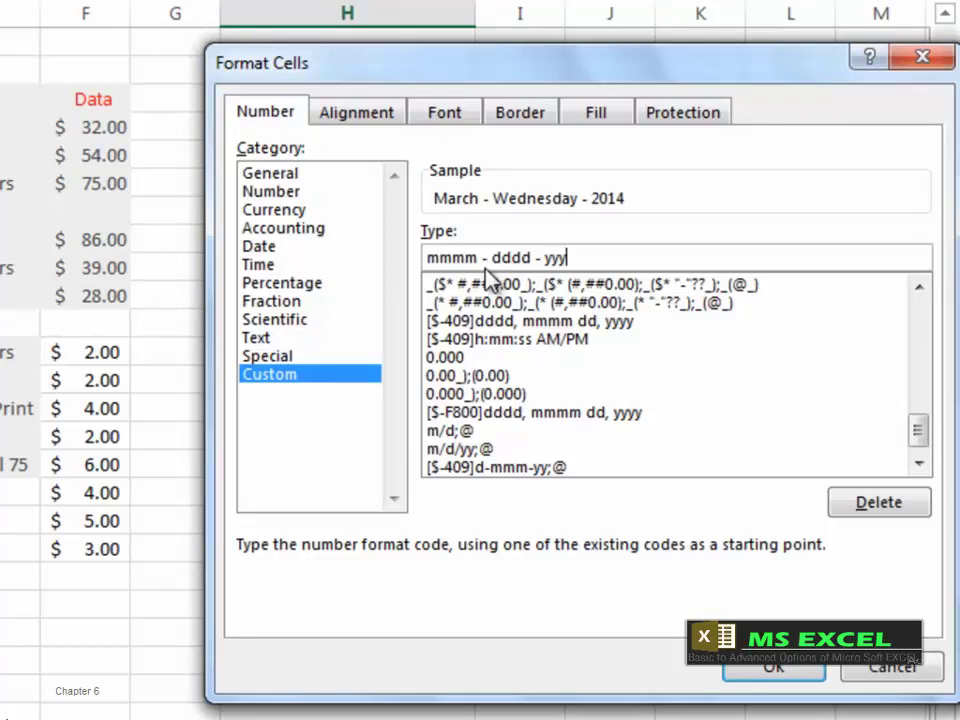
pyautogui.click(778, 668)
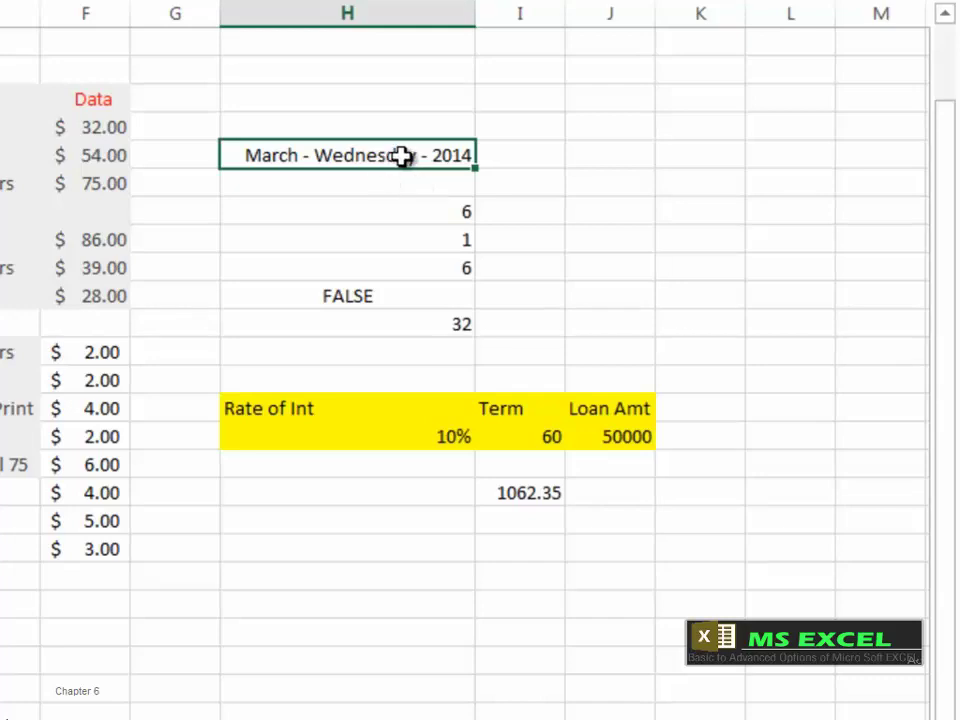
# Enter 3-16-2015 in the formatted cell and 3-15-15 in the cell below it
pyautogui.write('1')
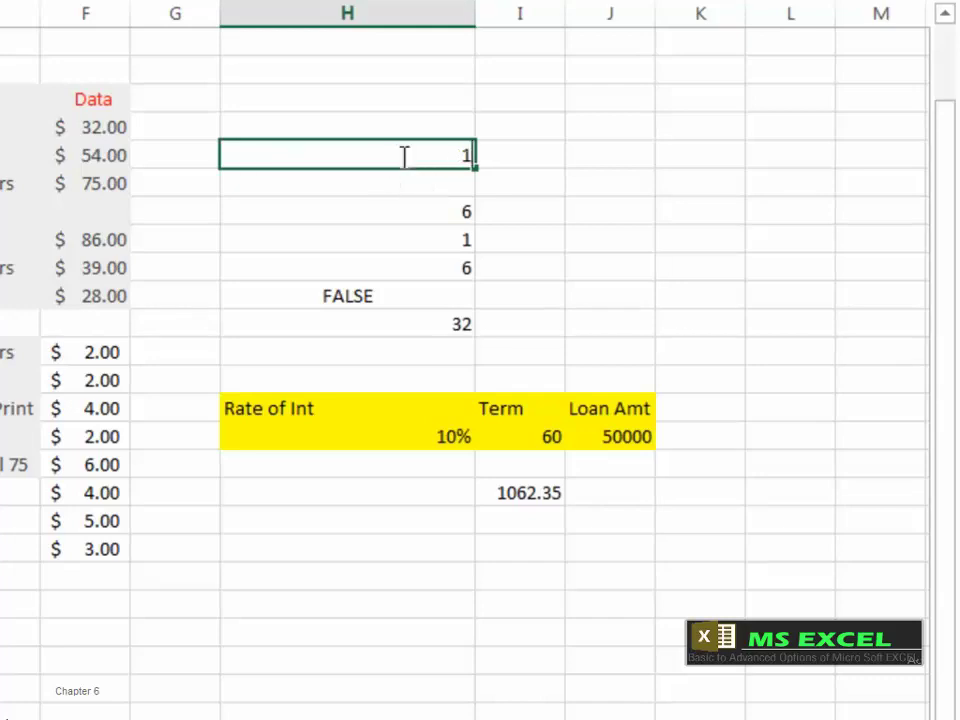
pyautogui.press('BackSpace')
pyautogui.write('3')
pyautogui.write('-16-201')
pyautogui.write('5')
pyautogui.press('Return')
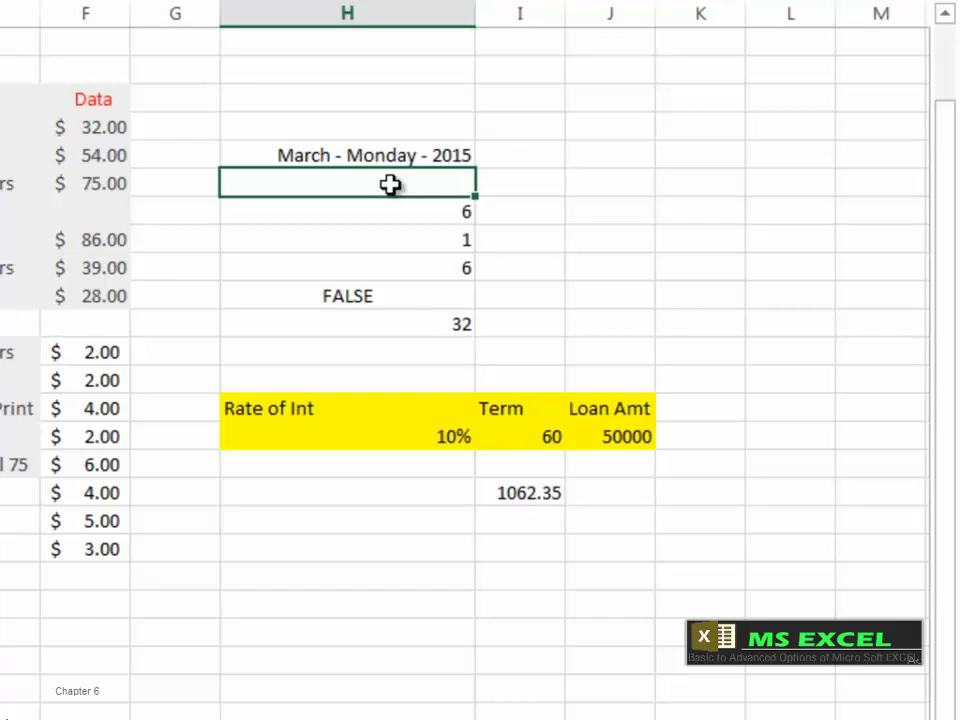
pyautogui.write('3-')
pyautogui.write('15-')
pyautogui.write('15')
pyautogui.press('Return')
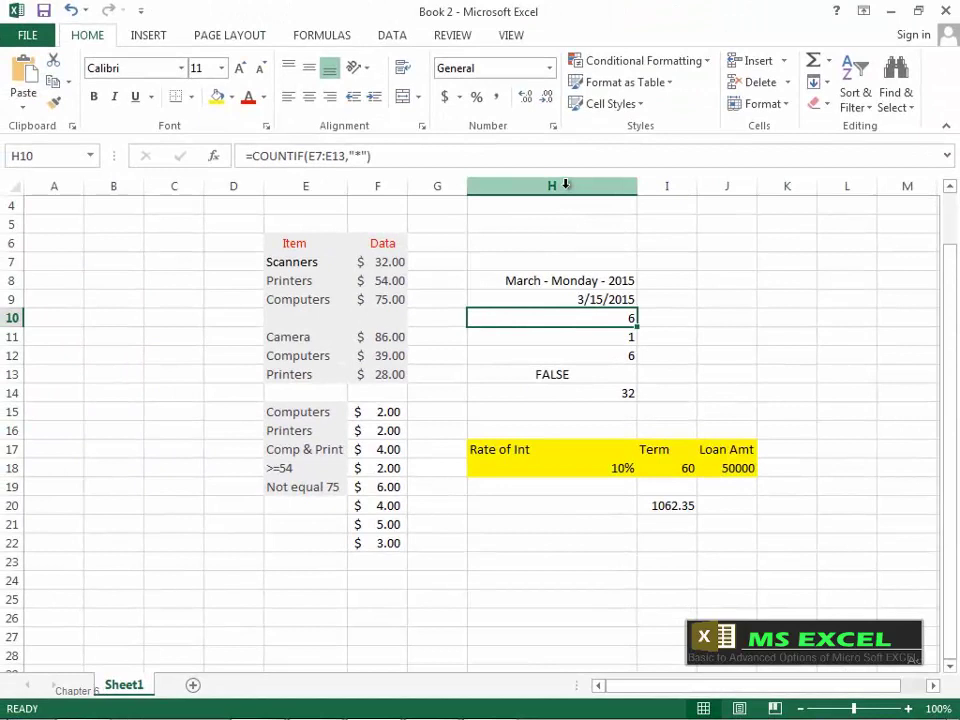
# Give the column H cells the 1:30:55 PM time format
pyautogui.click(565, 185)
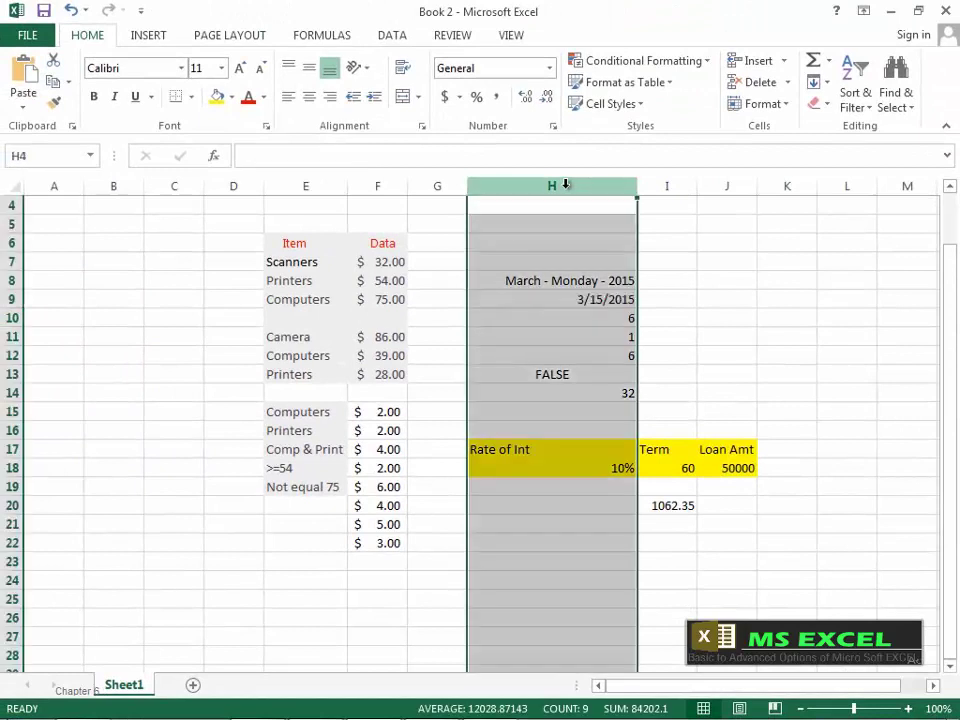
pyautogui.click(670, 313)
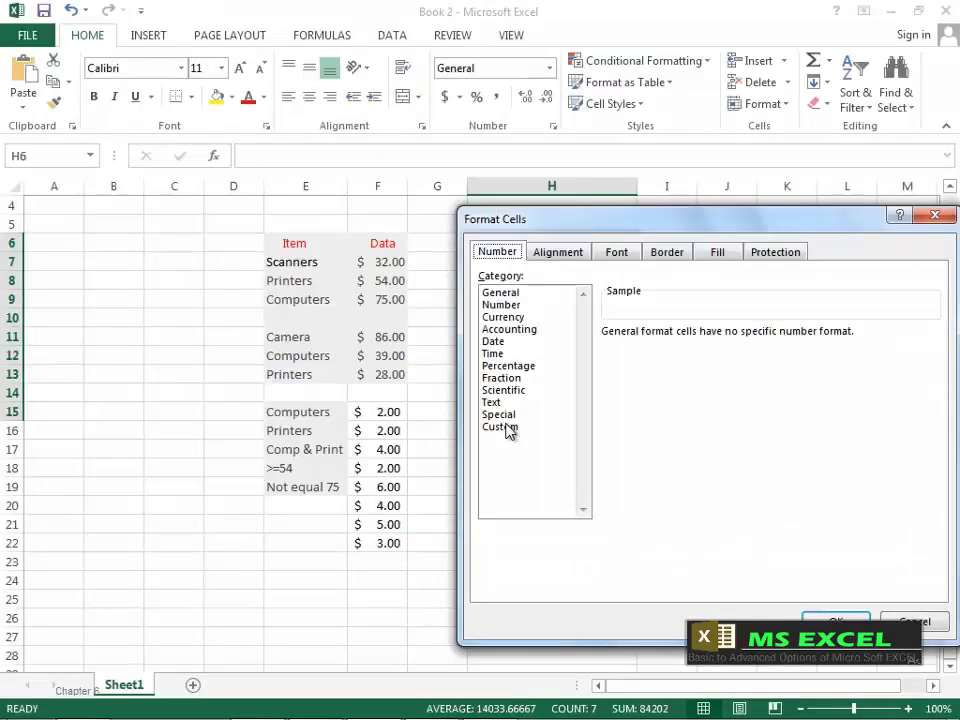
pyautogui.click(503, 427)
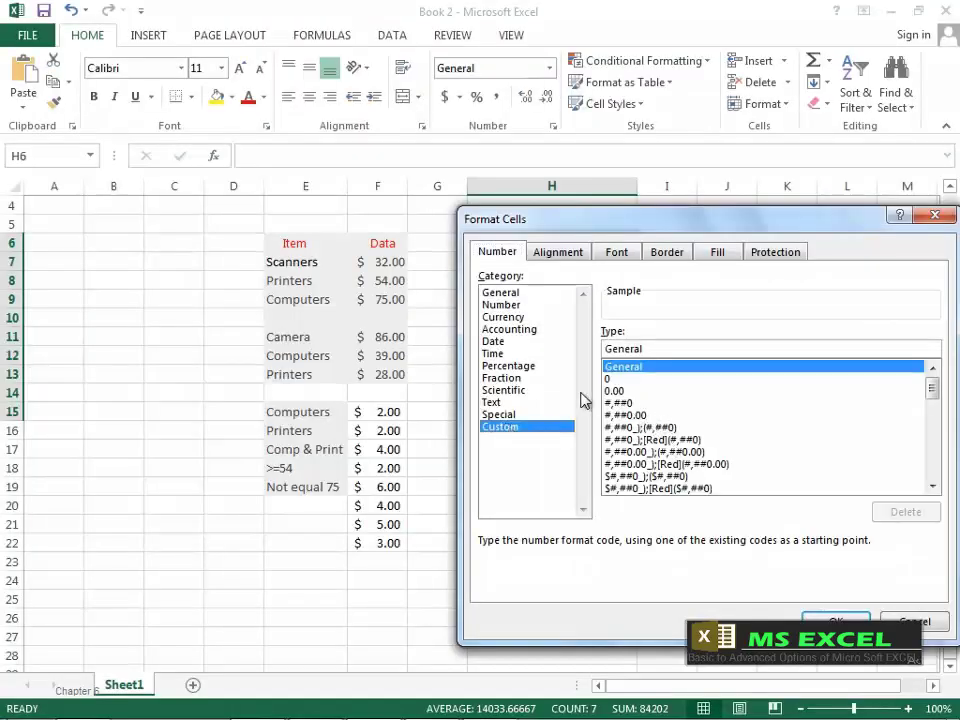
pyautogui.click(520, 342)
pyautogui.click(520, 355)
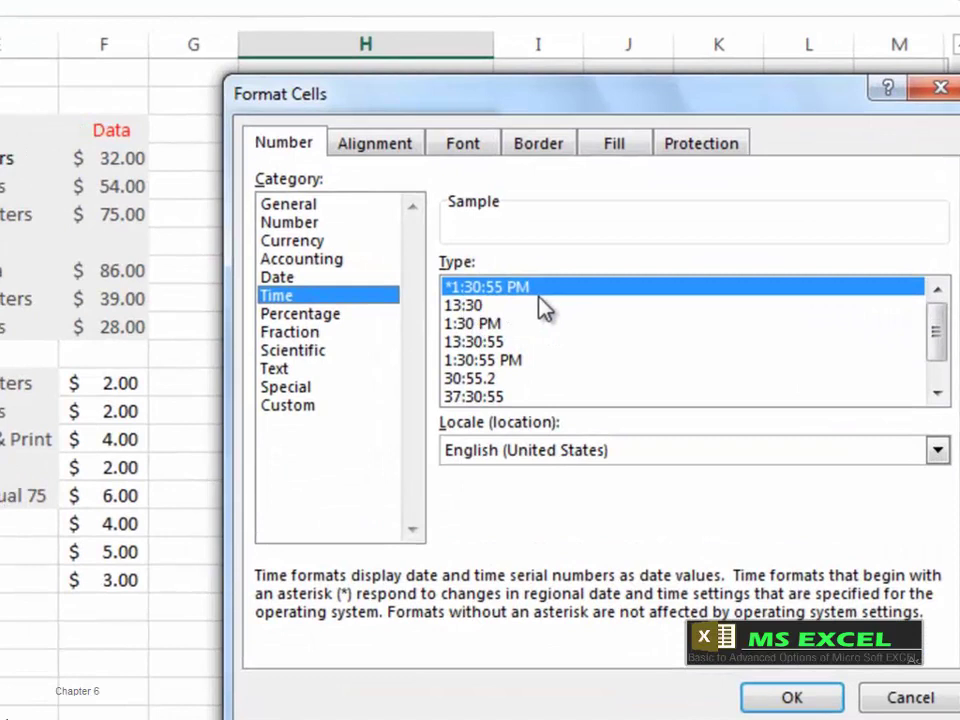
pyautogui.click(474, 308)
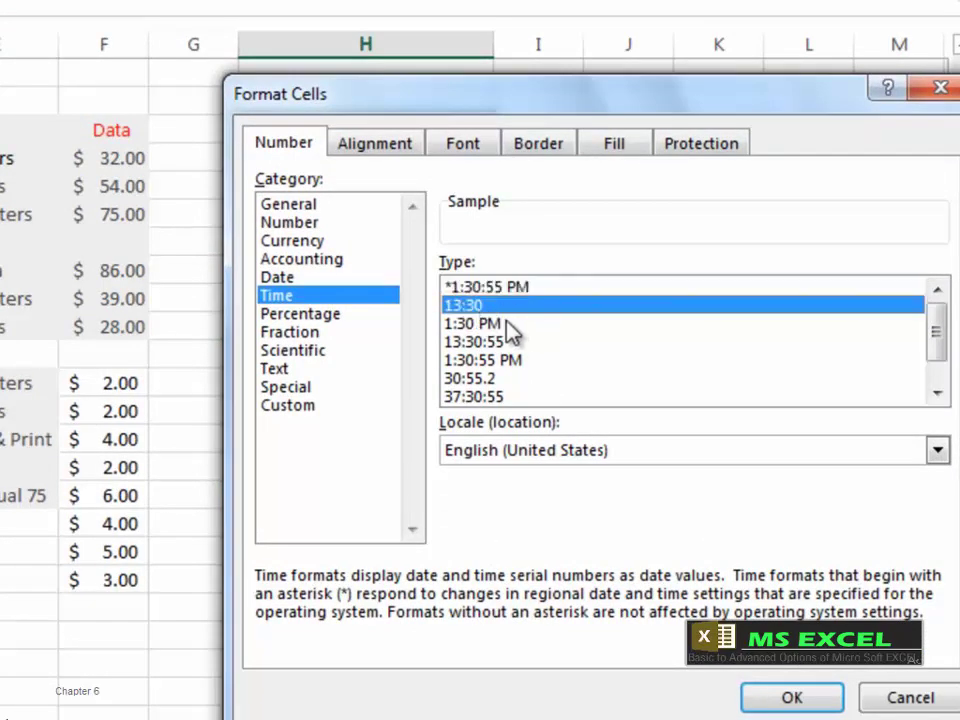
pyautogui.click(506, 323)
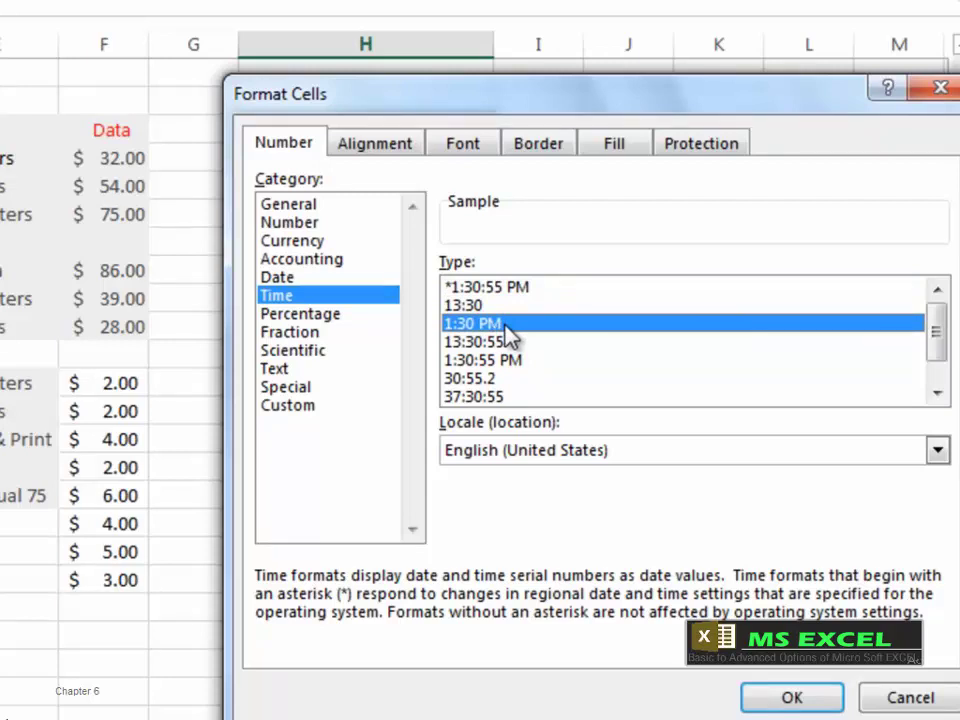
pyautogui.click(514, 362)
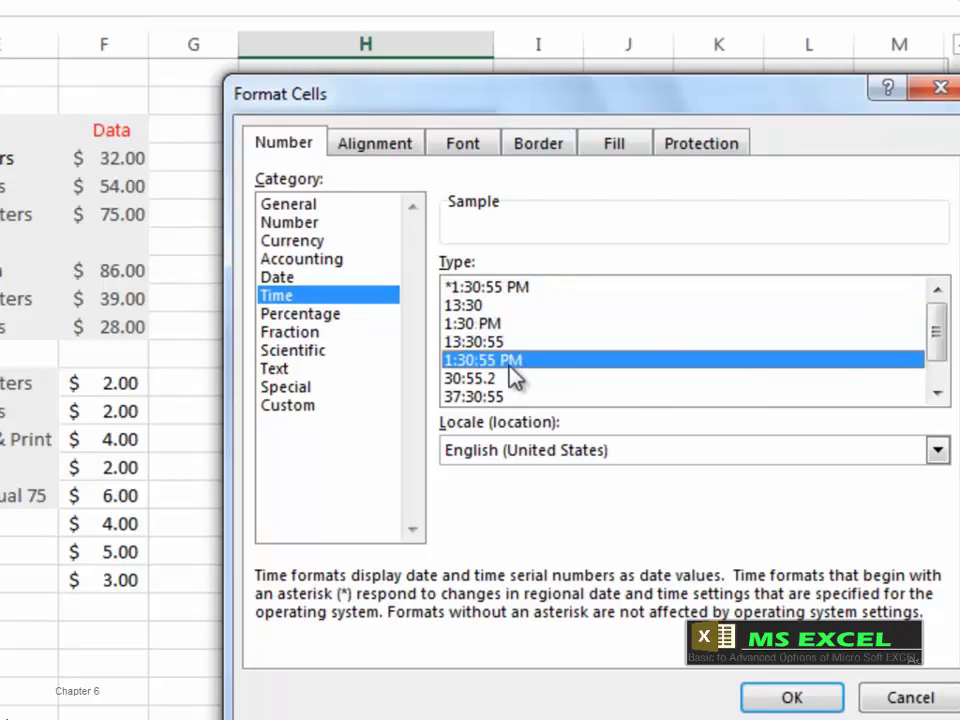
pyautogui.click(792, 697)
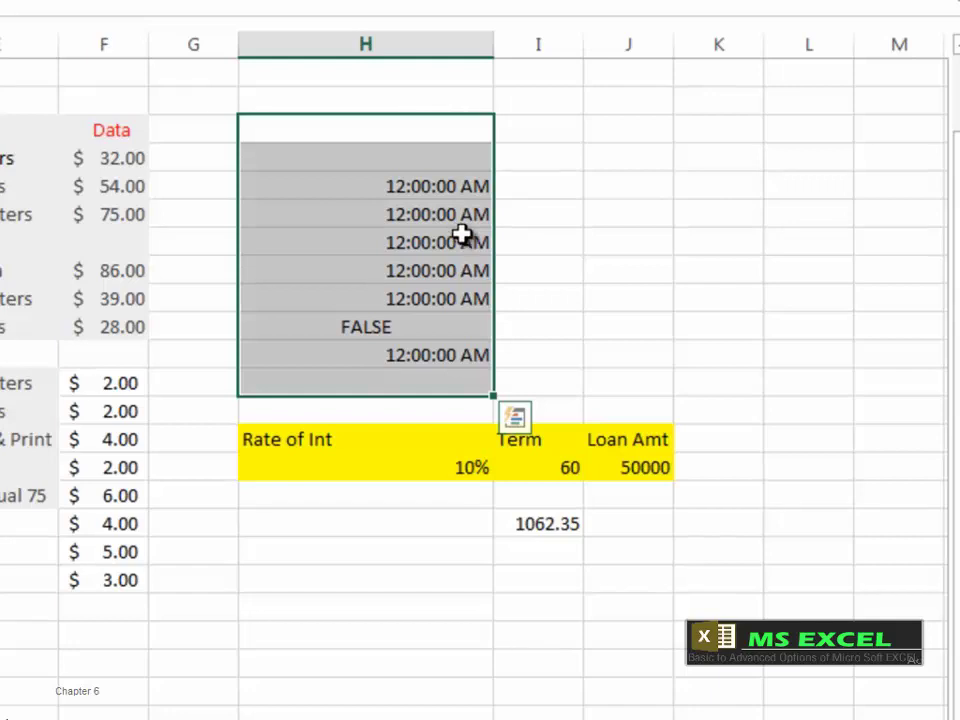
# Enter 8.00 in the top 12:00:00 AM cell
pyautogui.click(430, 190)
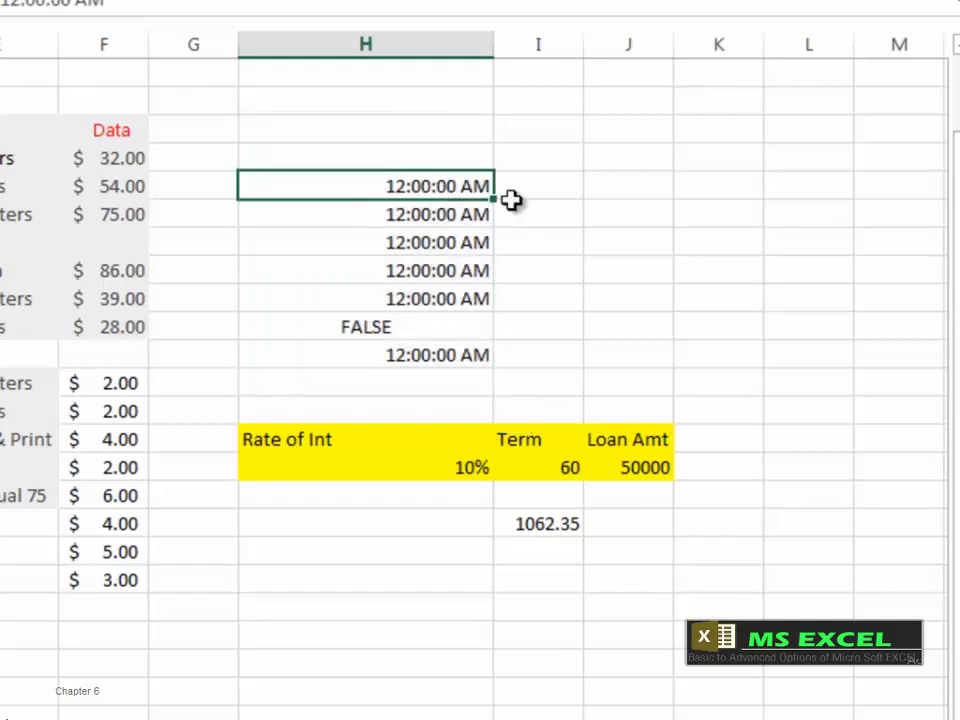
pyautogui.write('8.00')
pyautogui.press('Return')
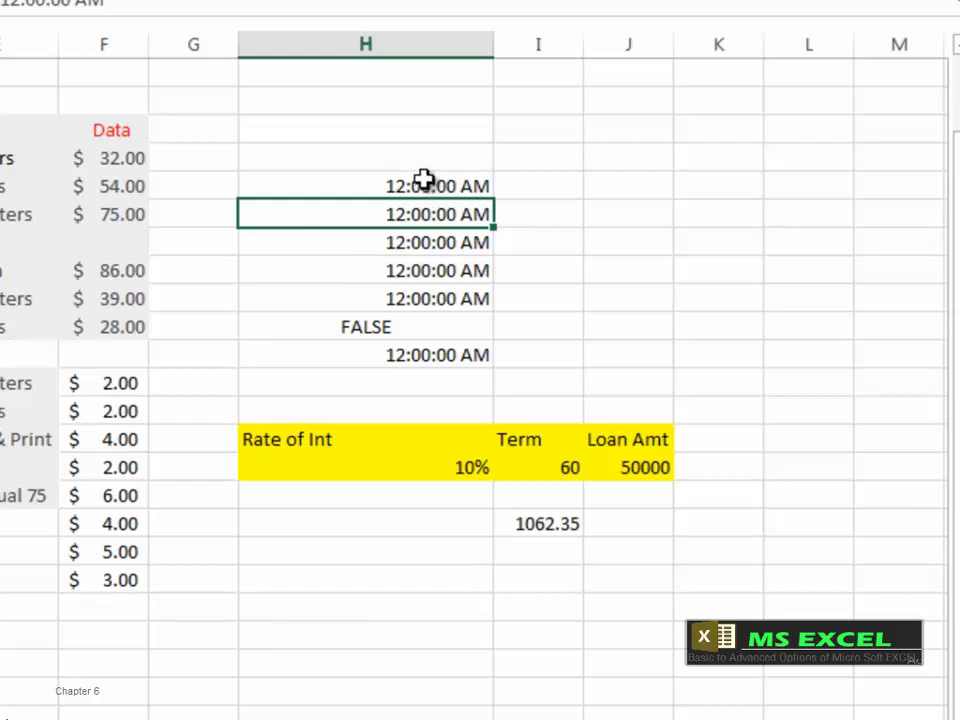
# Undo the time formatting on the block, then enter a ten-digit number beside 1062.35
pyautogui.moveTo(424, 180); pyautogui.dragTo(427, 293)
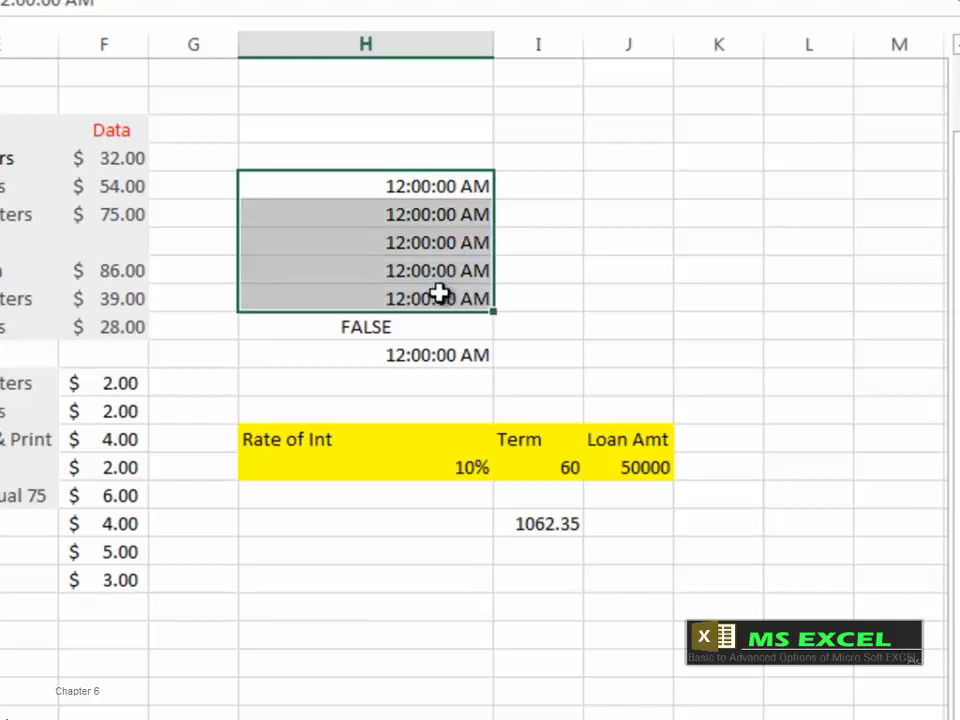
pyautogui.hotkey('ctrl', 'z')
pyautogui.hotkey('ctrl', 'z')
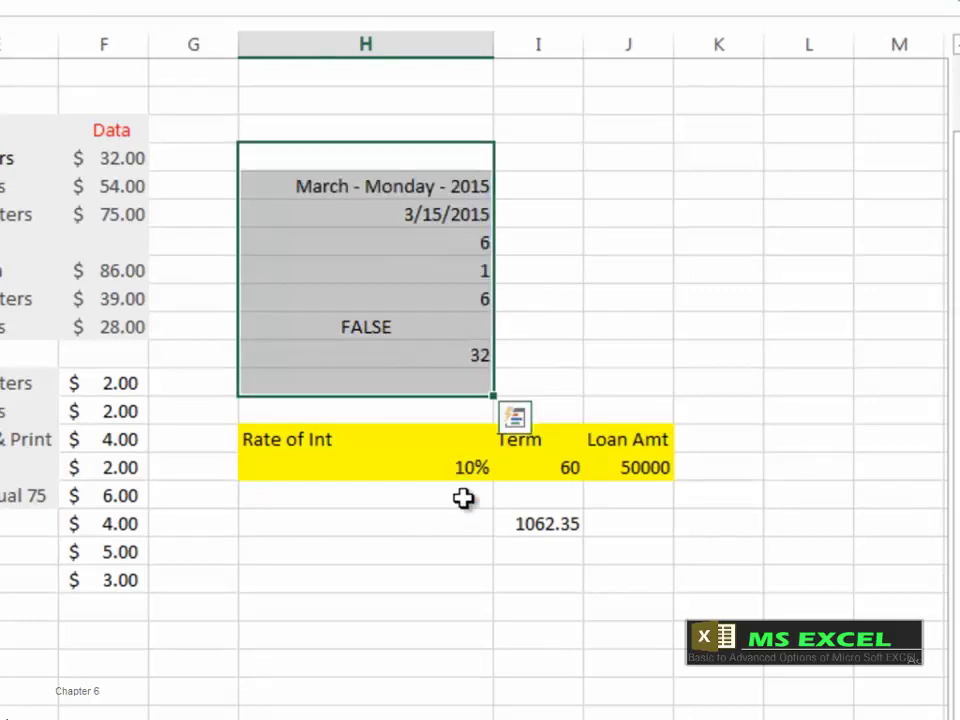
pyautogui.click(360, 525)
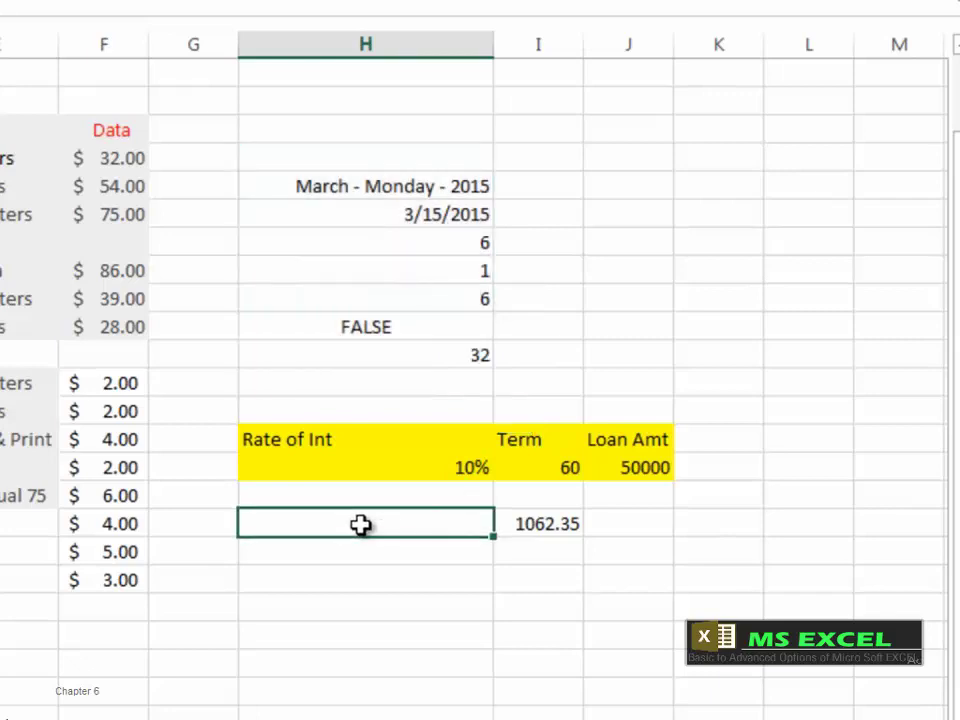
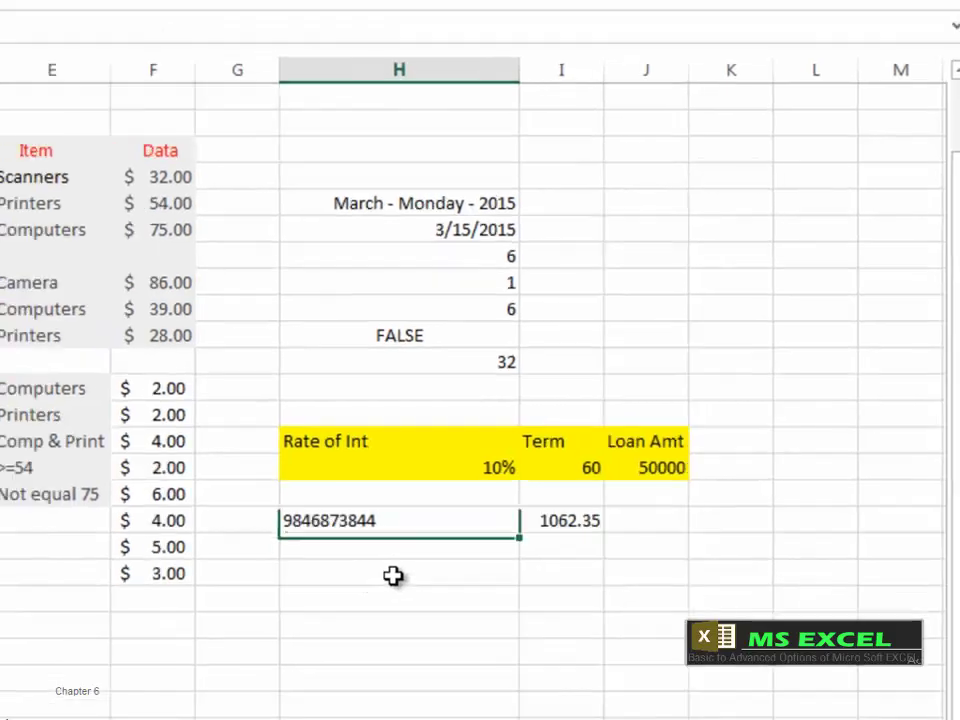
# Format the ten-digit number cell with the Special Phone Number type, after previewing other Special types
pyautogui.click(545, 543)
pyautogui.click(563, 510)
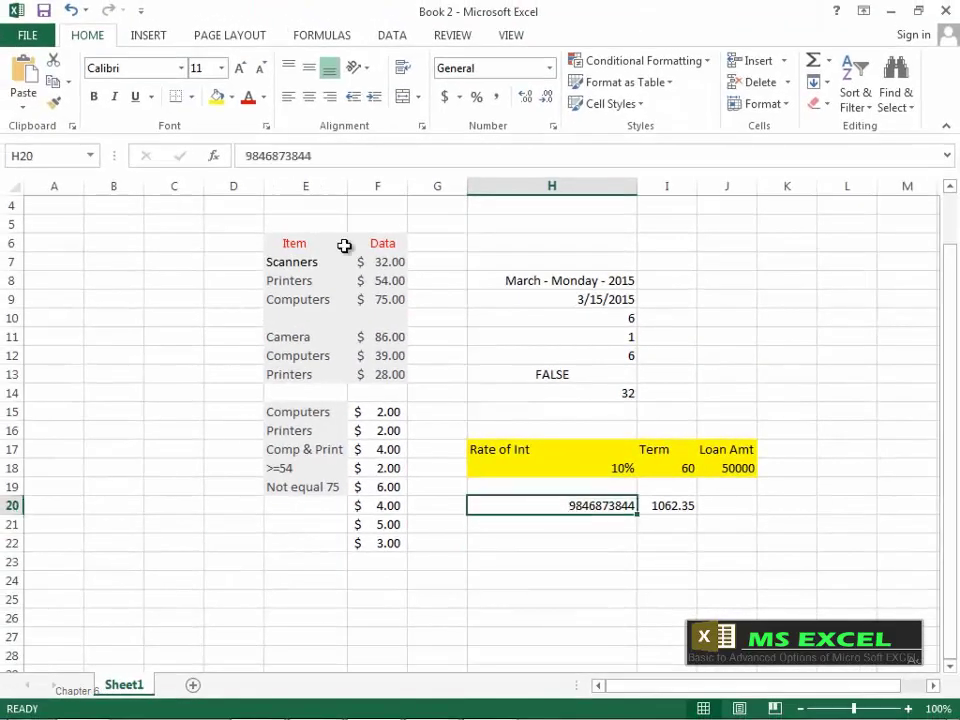
pyautogui.click(266, 128)
pyautogui.click(494, 253)
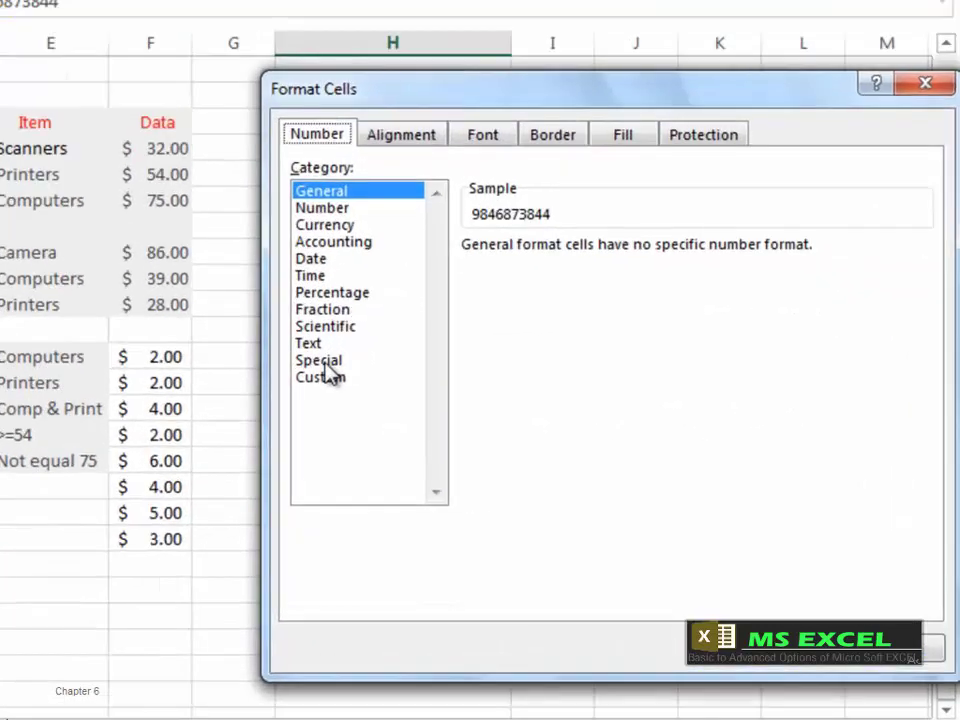
pyautogui.click(503, 416)
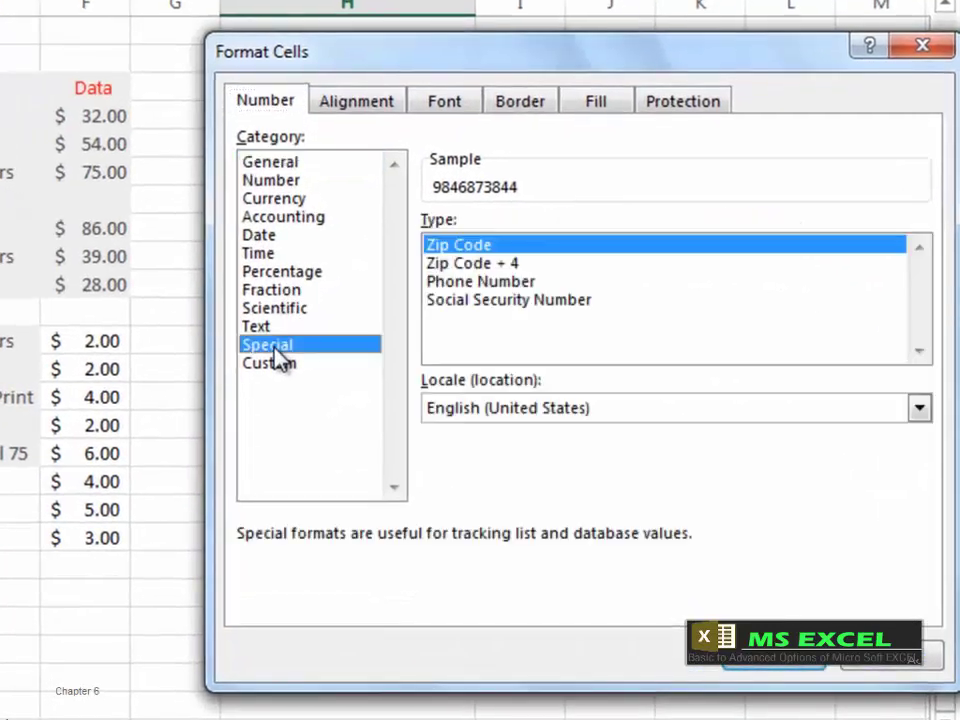
pyautogui.click(512, 264)
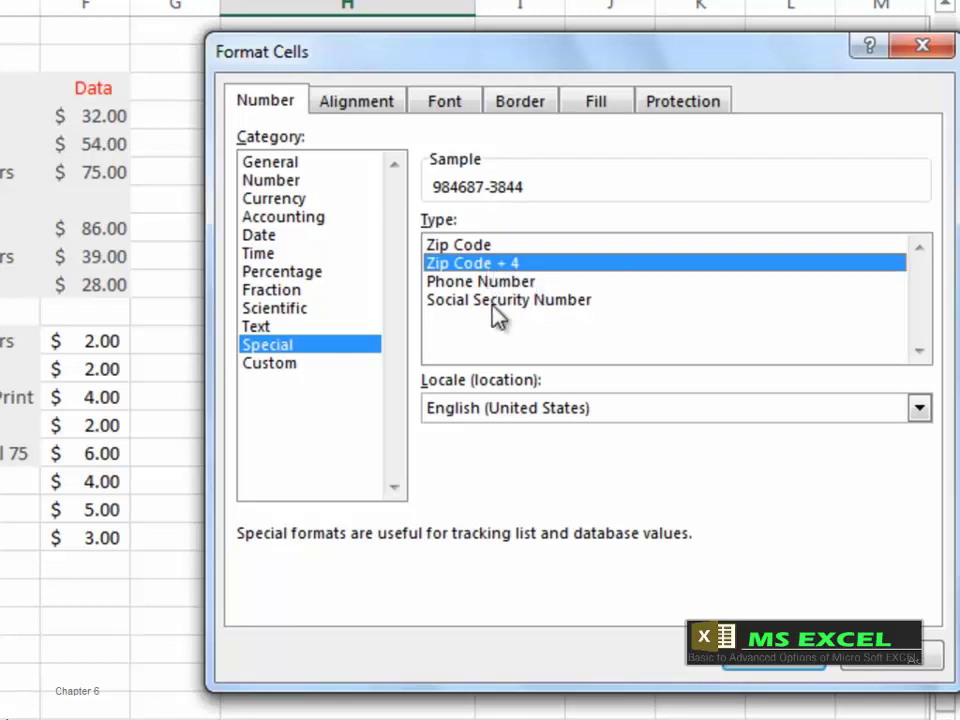
pyautogui.click(505, 283)
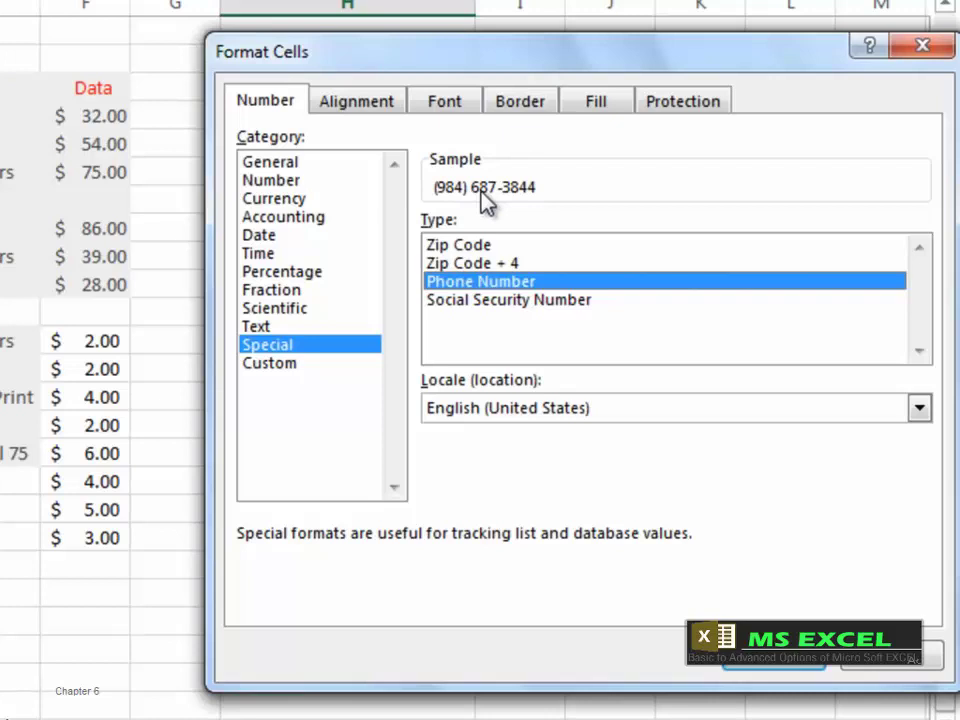
pyautogui.click(533, 306)
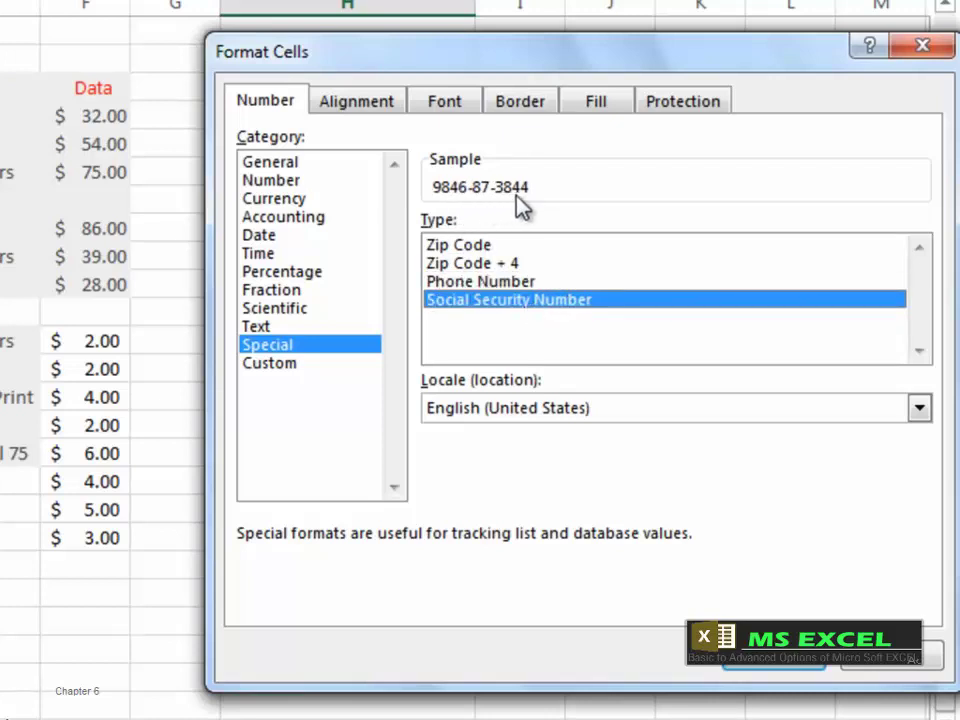
pyautogui.click(480, 283)
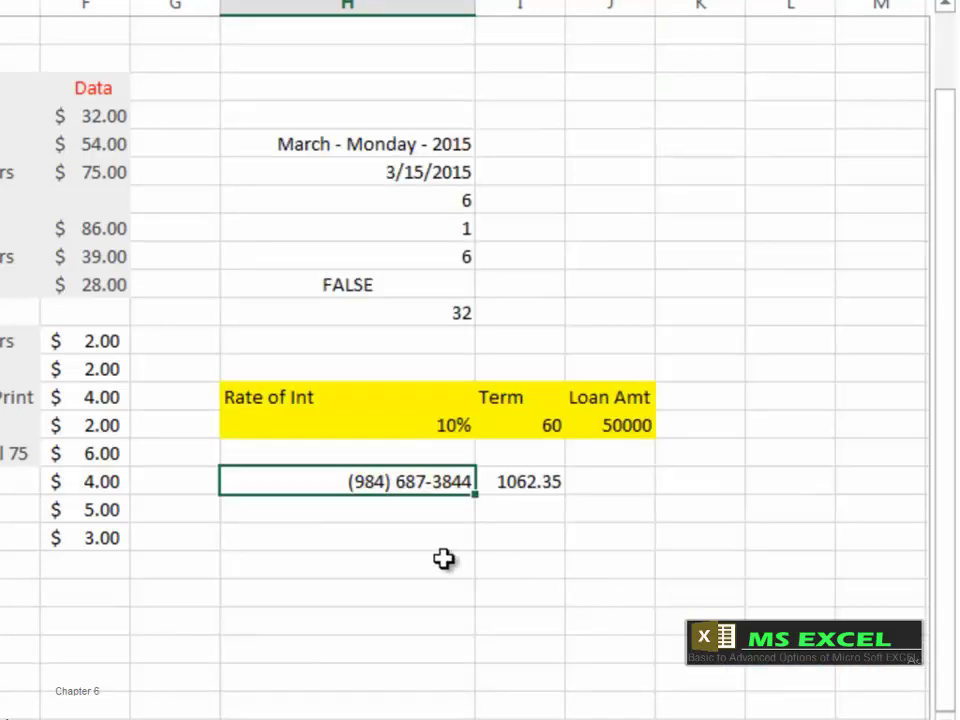
pyautogui.click(410, 562)
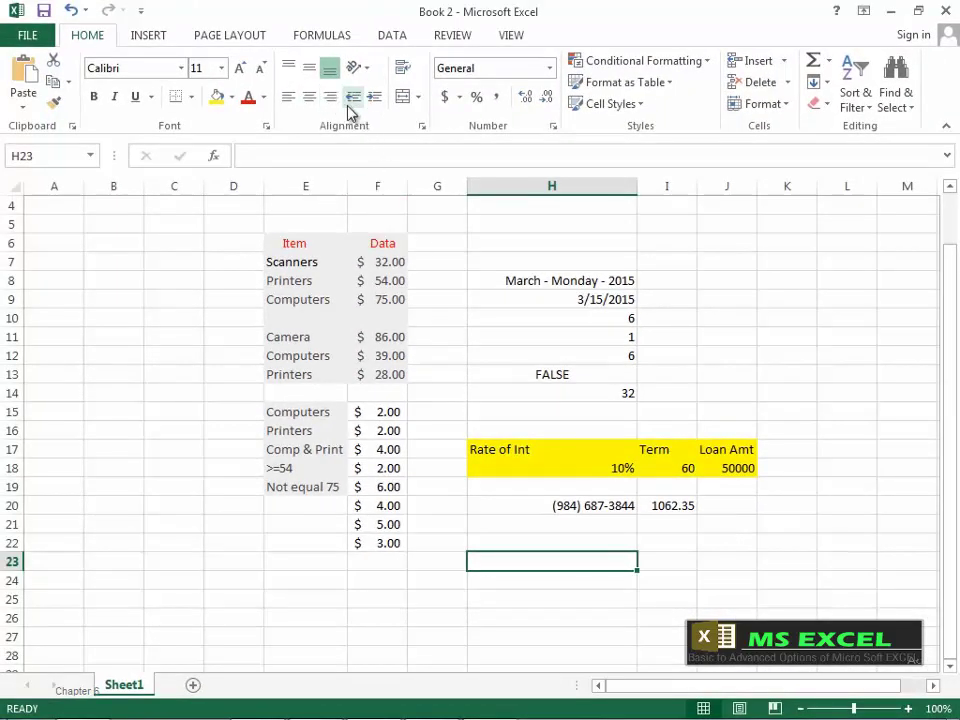
pyautogui.click(422, 127)
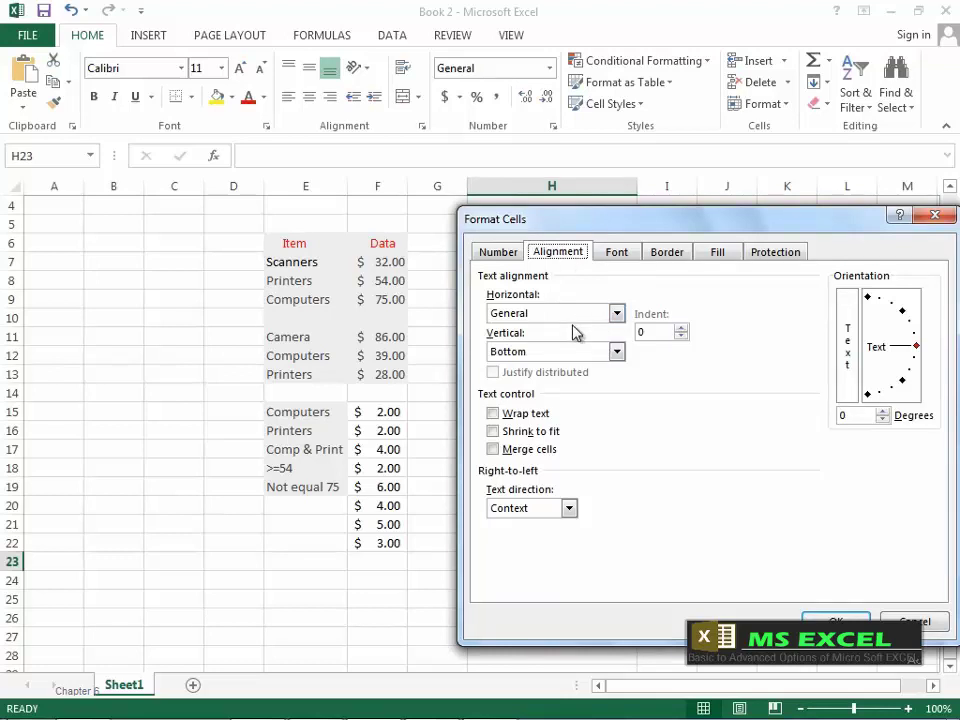
pyautogui.click(906, 619)
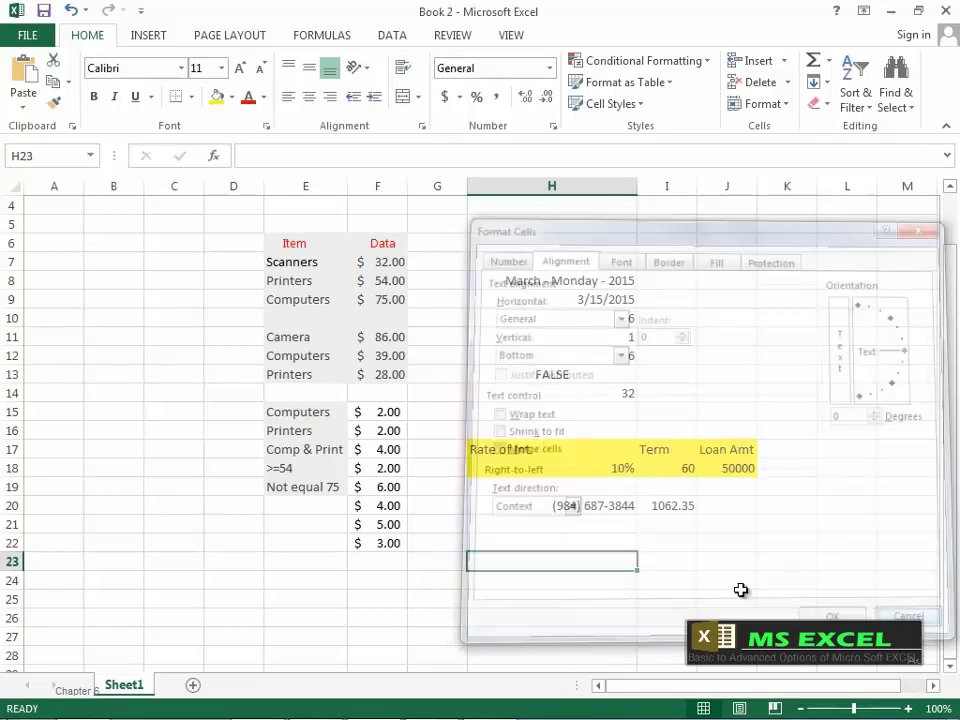
# Enter a name in H23 and drag row 23 taller
pyautogui.write('P')
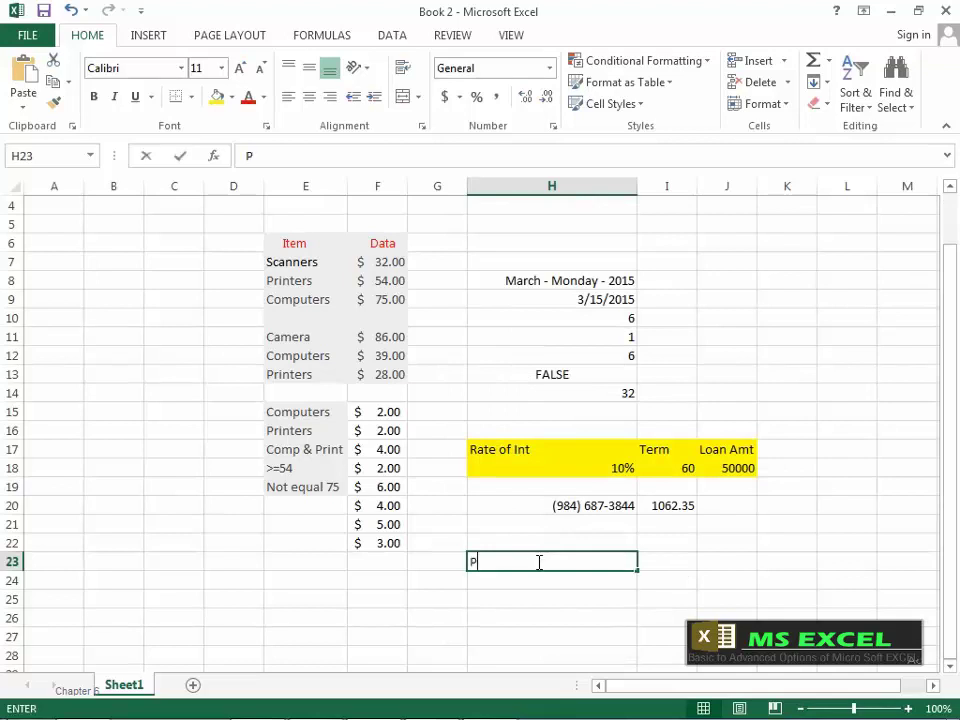
pyautogui.write('ramode')
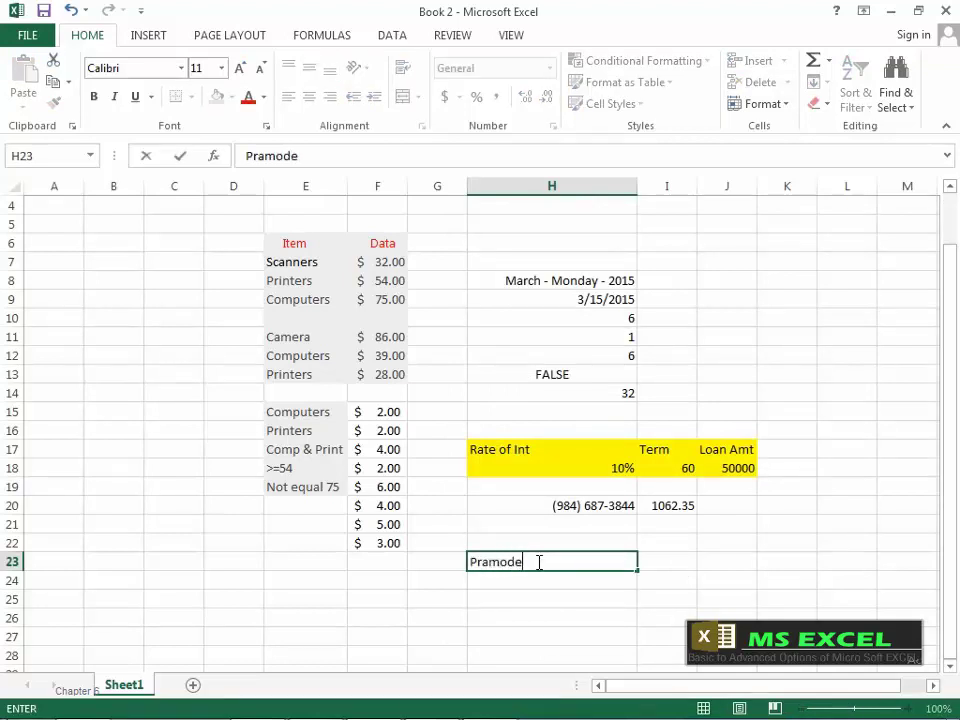
pyautogui.click(48, 568)
pyautogui.moveTo(14, 571); pyautogui.dragTo(17, 607)
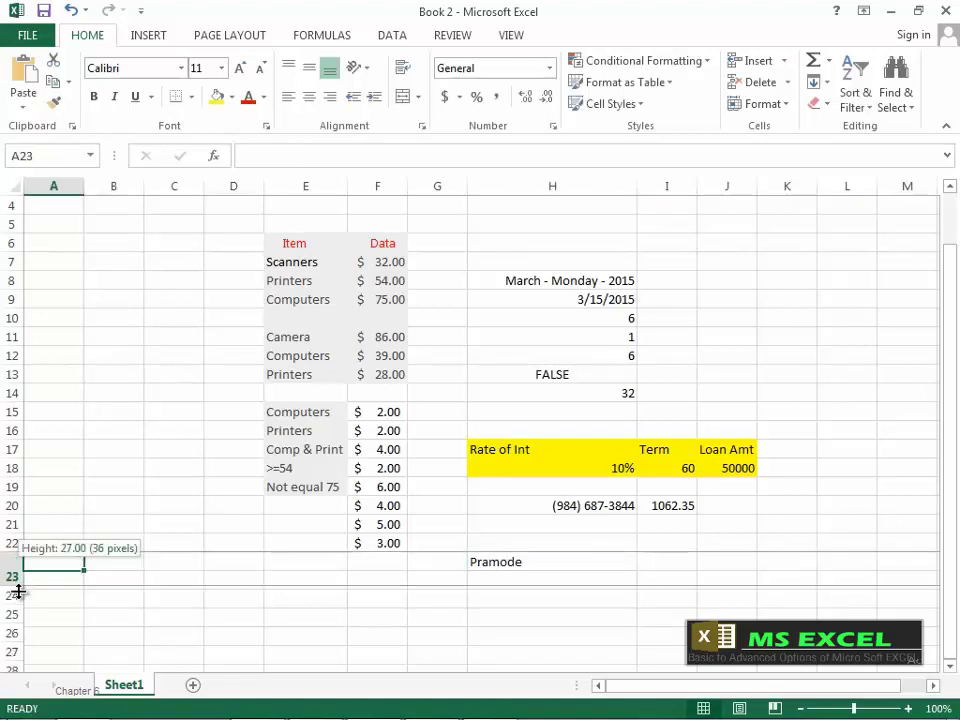
pyautogui.click(520, 591)
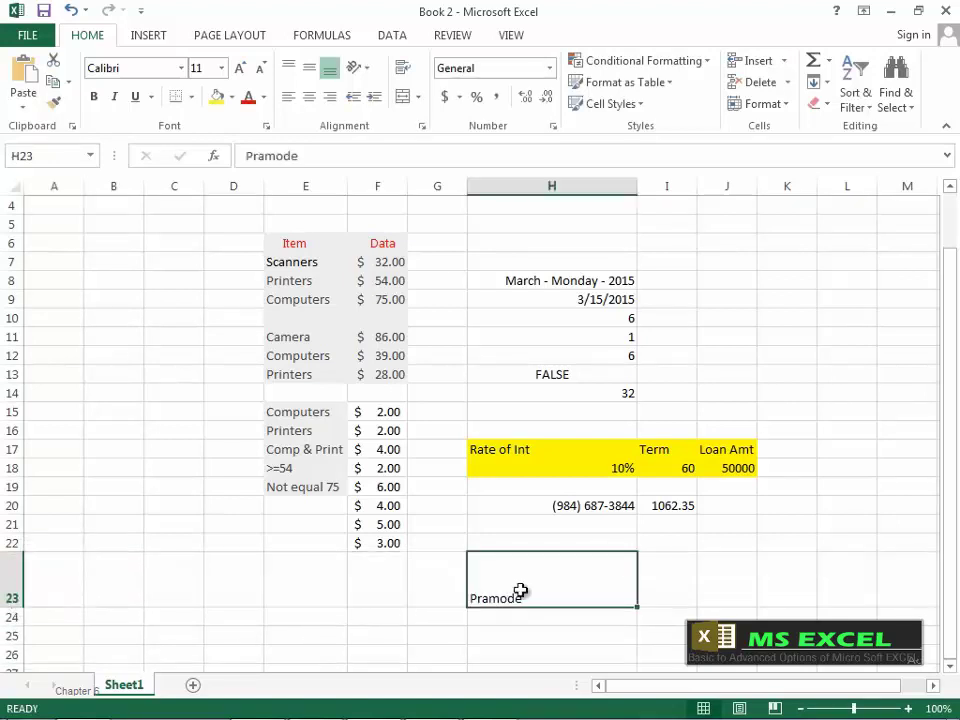
# Set the name's alignment to Center horizontally and Center vertically
pyautogui.click(422, 126)
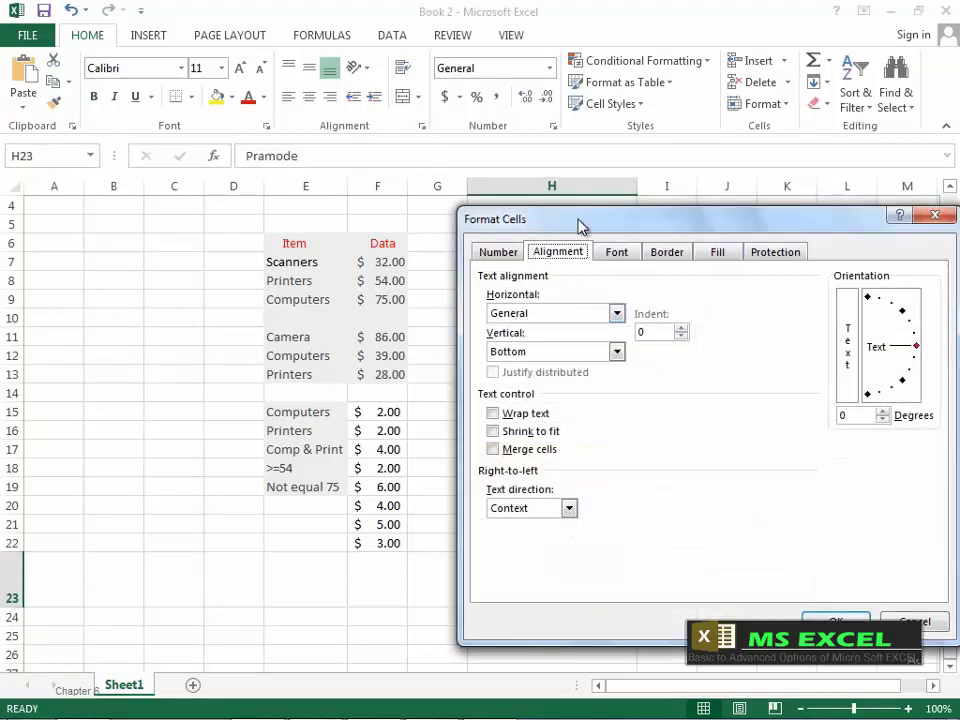
pyautogui.moveTo(579, 224); pyautogui.dragTo(619, 174)
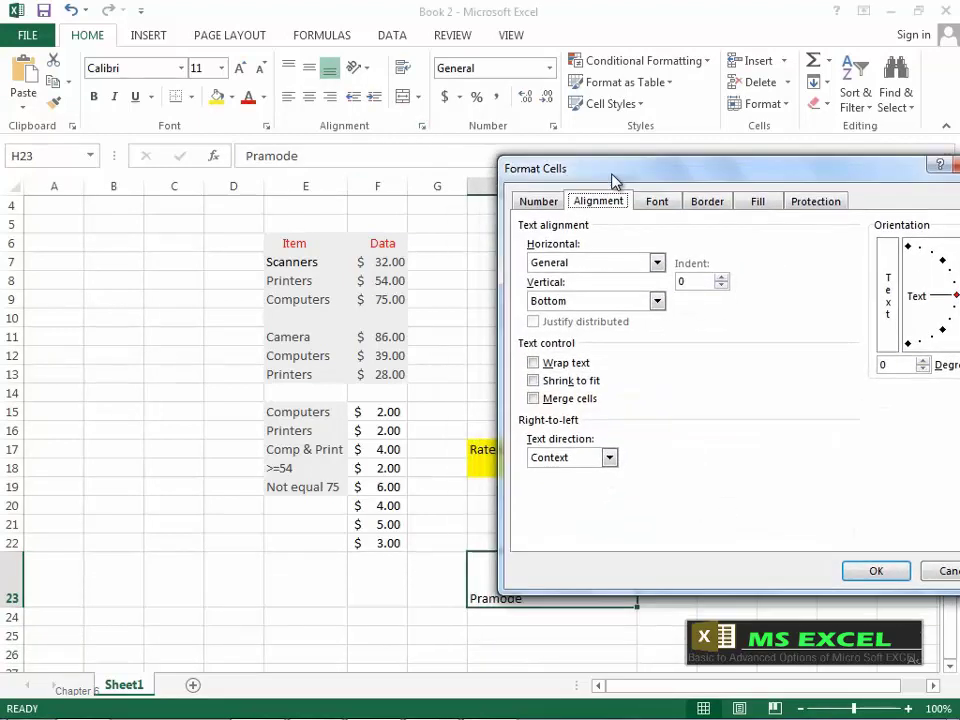
pyautogui.click(656, 262)
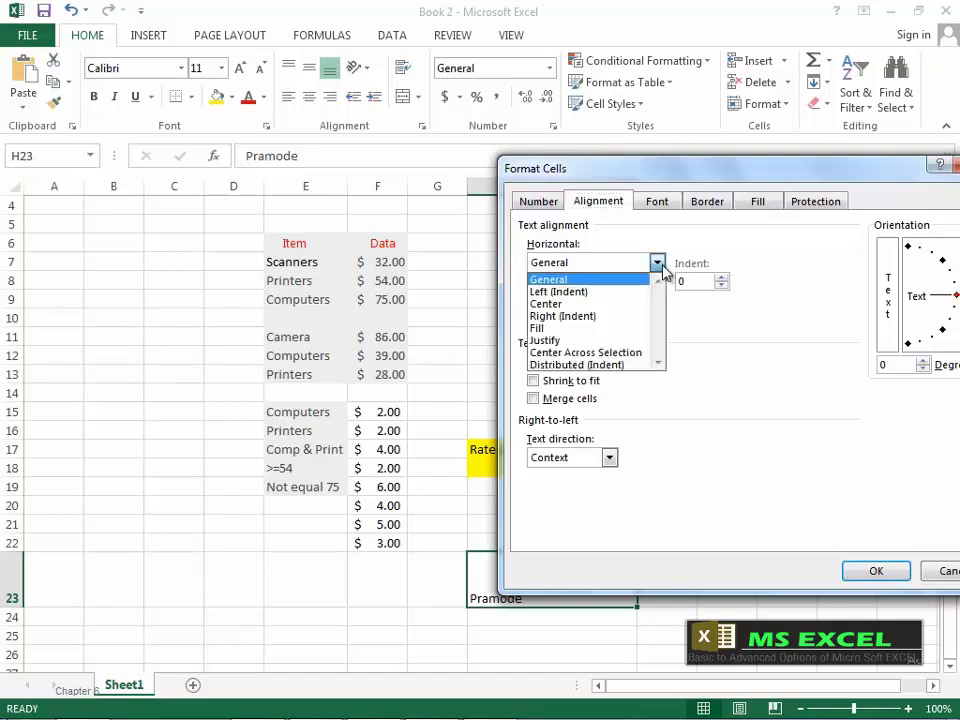
pyautogui.click(583, 304)
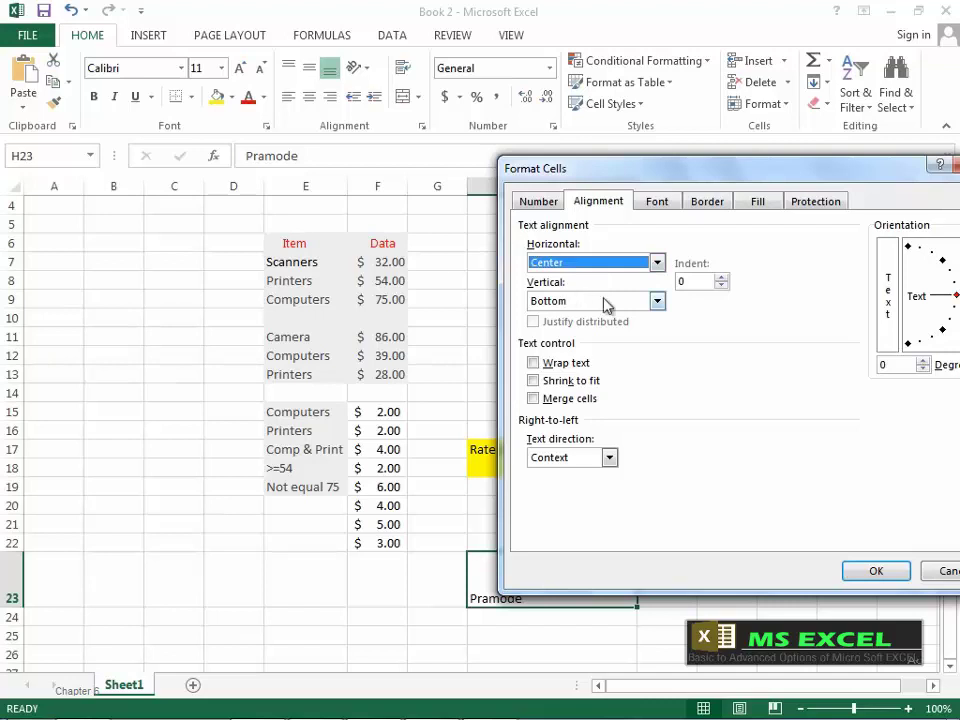
pyautogui.click(657, 302)
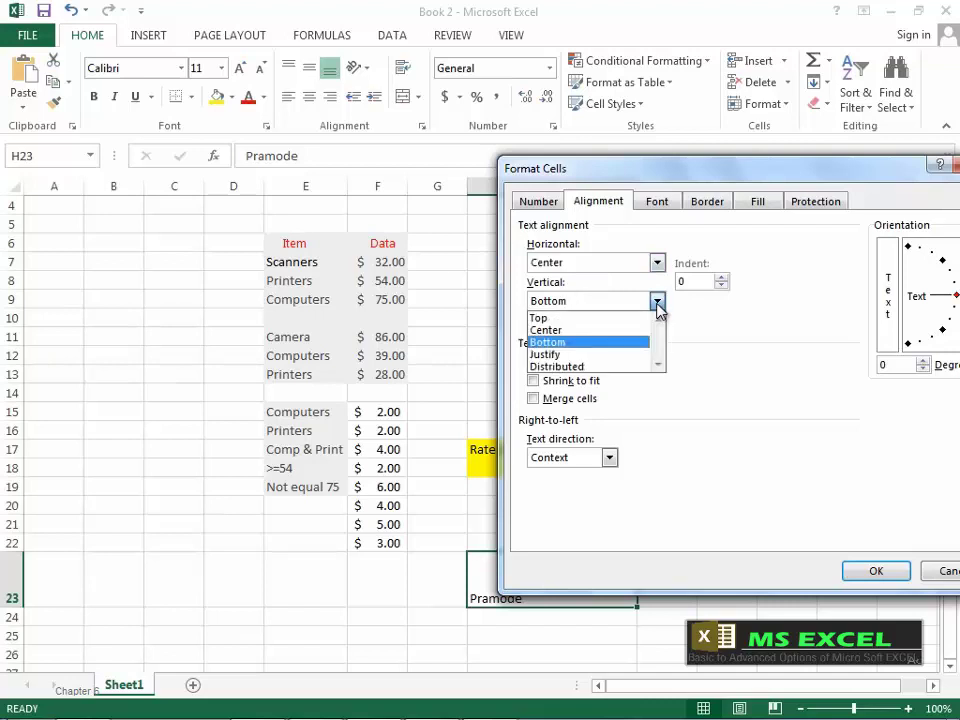
pyautogui.click(580, 330)
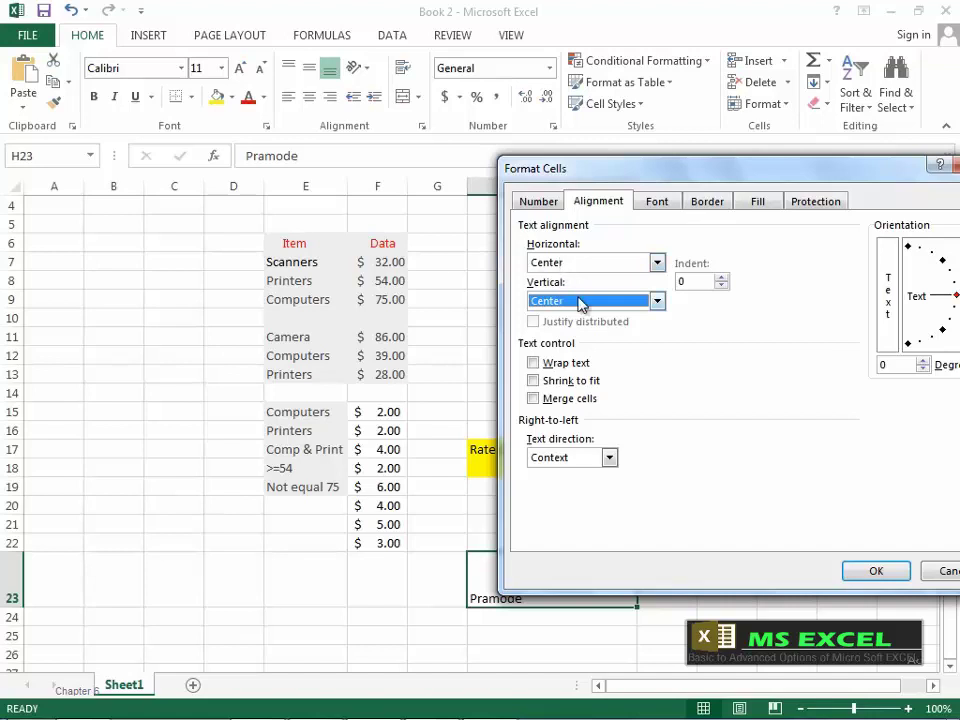
pyautogui.click(875, 571)
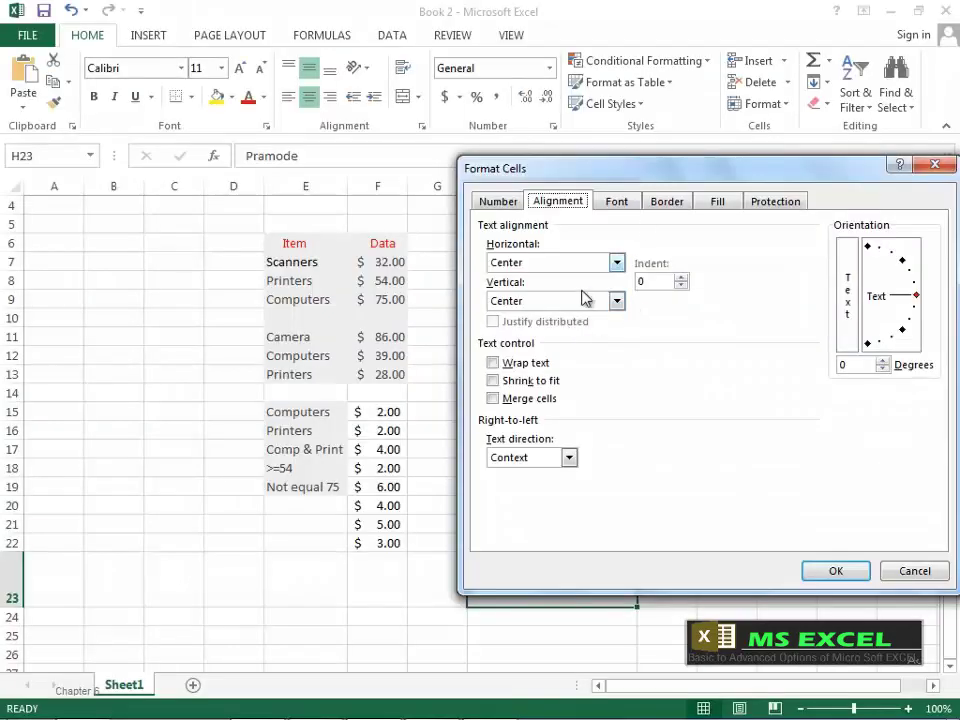
# Switch the name to Left (Indent) alignment and add an indent
pyautogui.click(614, 263)
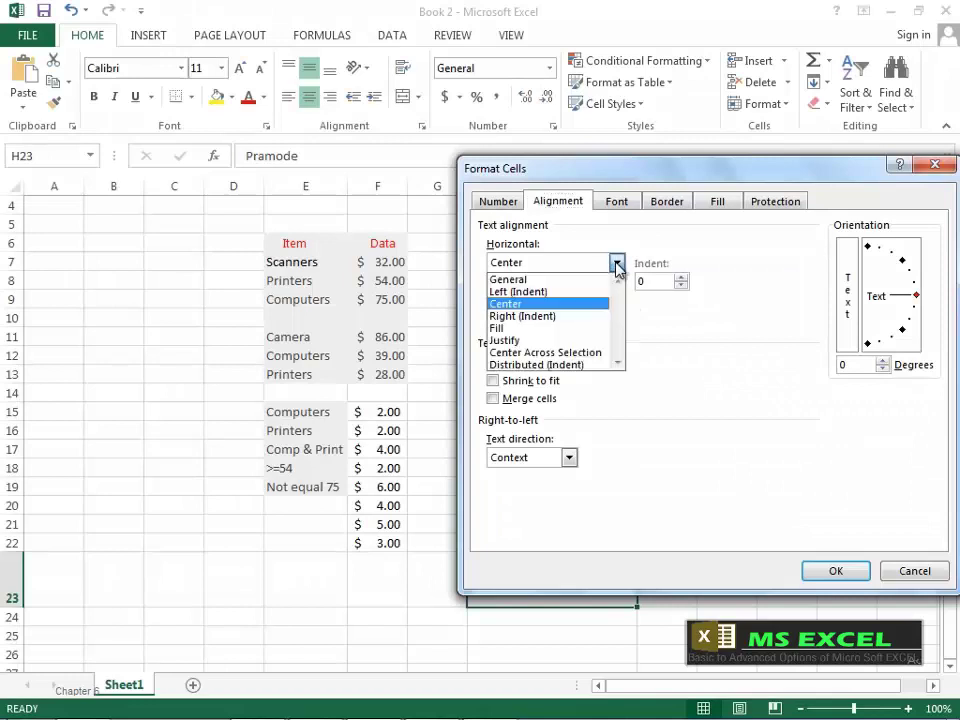
pyautogui.click(531, 292)
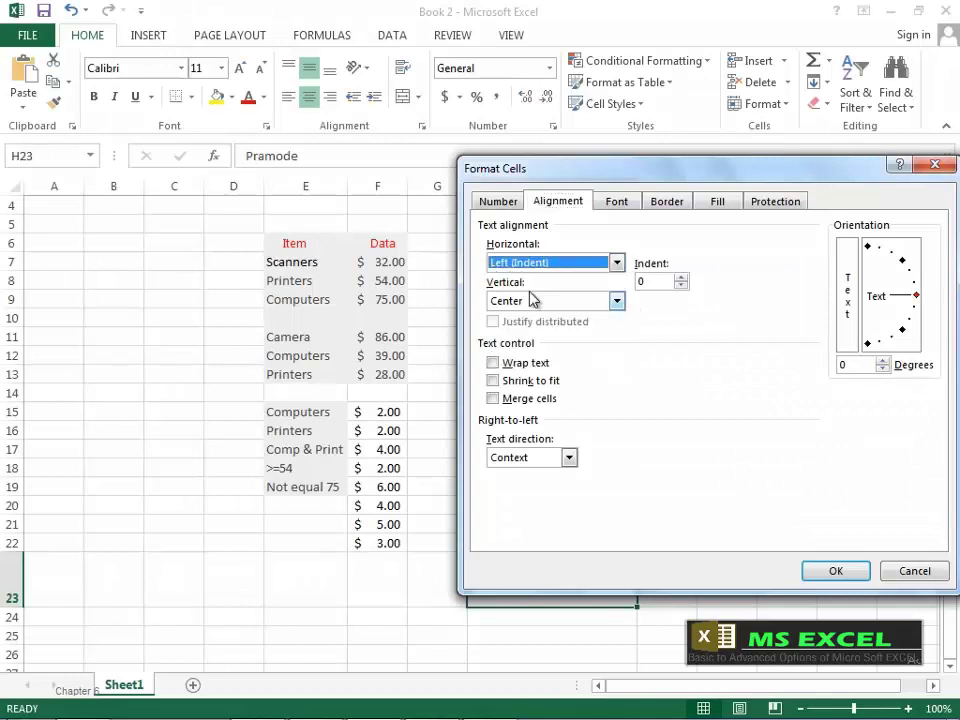
pyautogui.click(835, 571)
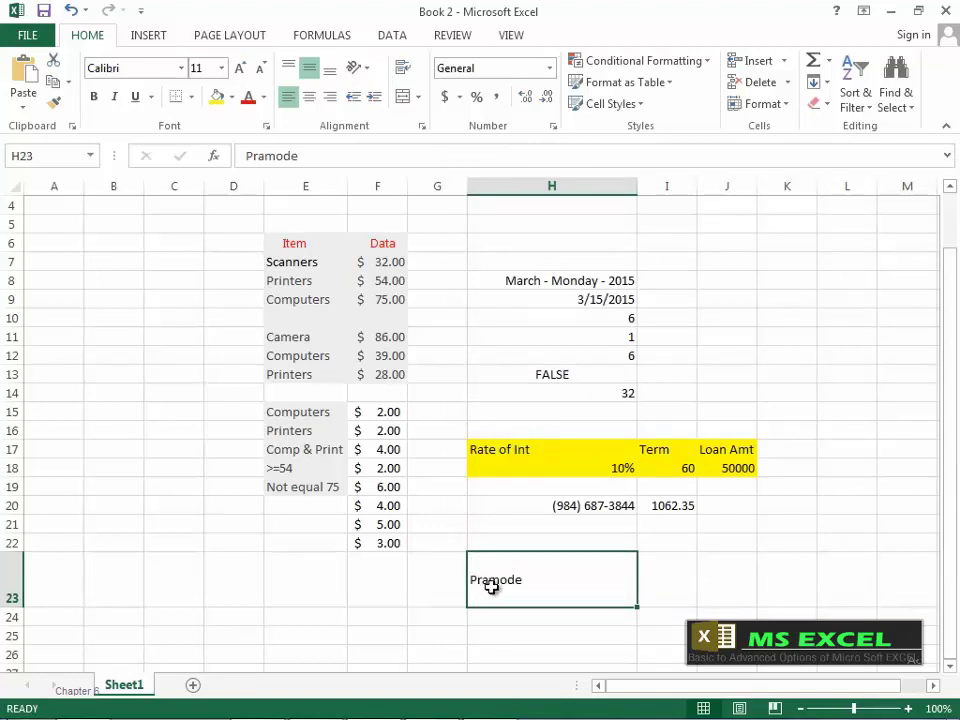
pyautogui.click(422, 126)
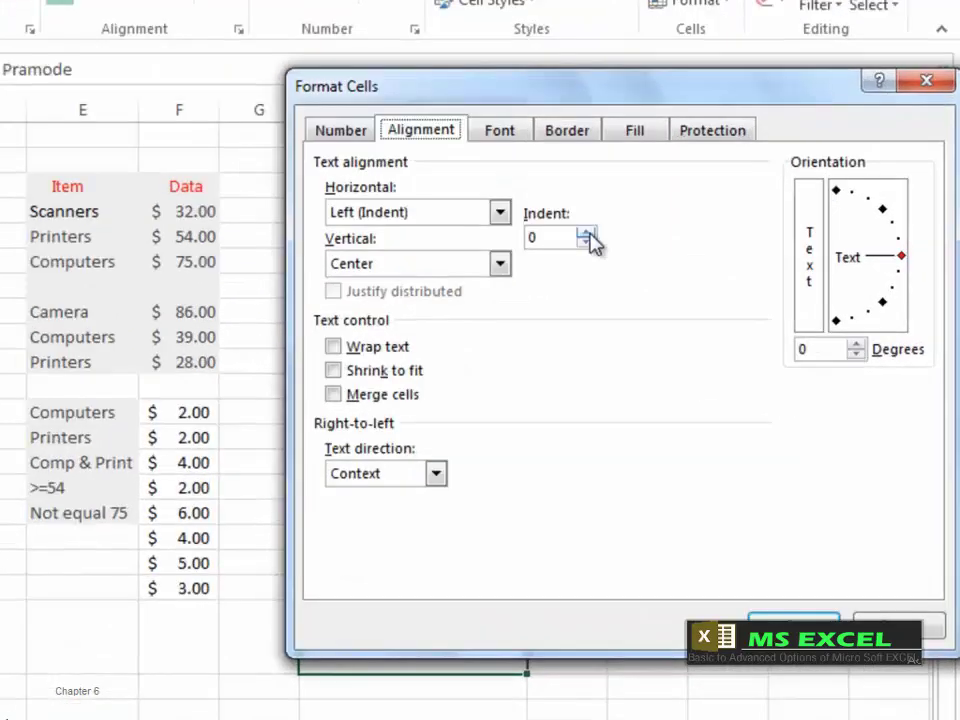
pyautogui.click(676, 275)
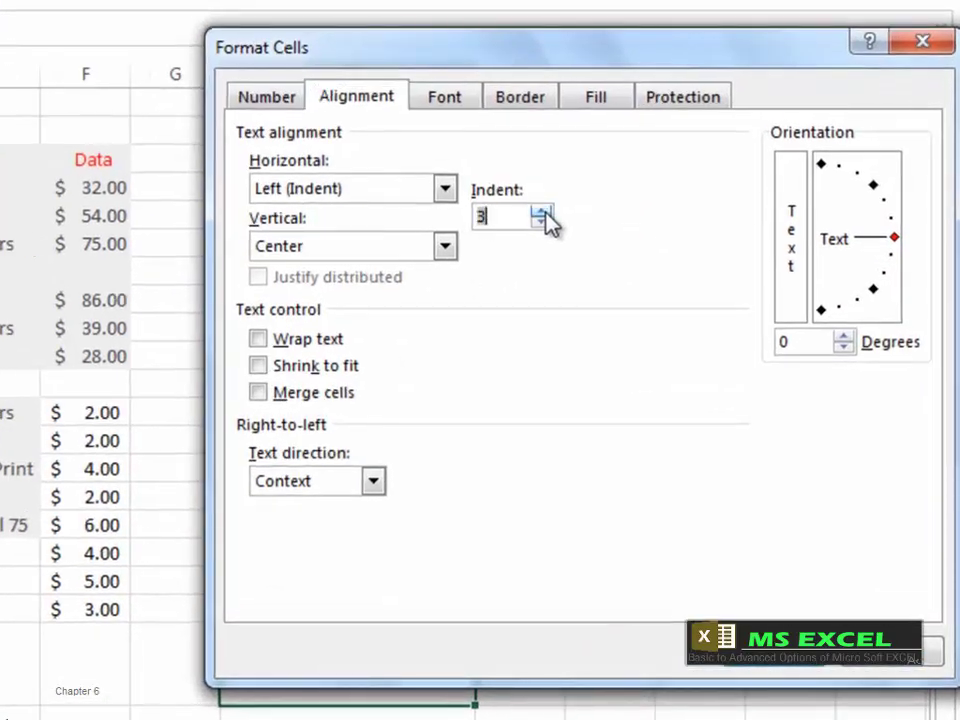
pyautogui.click(800, 651)
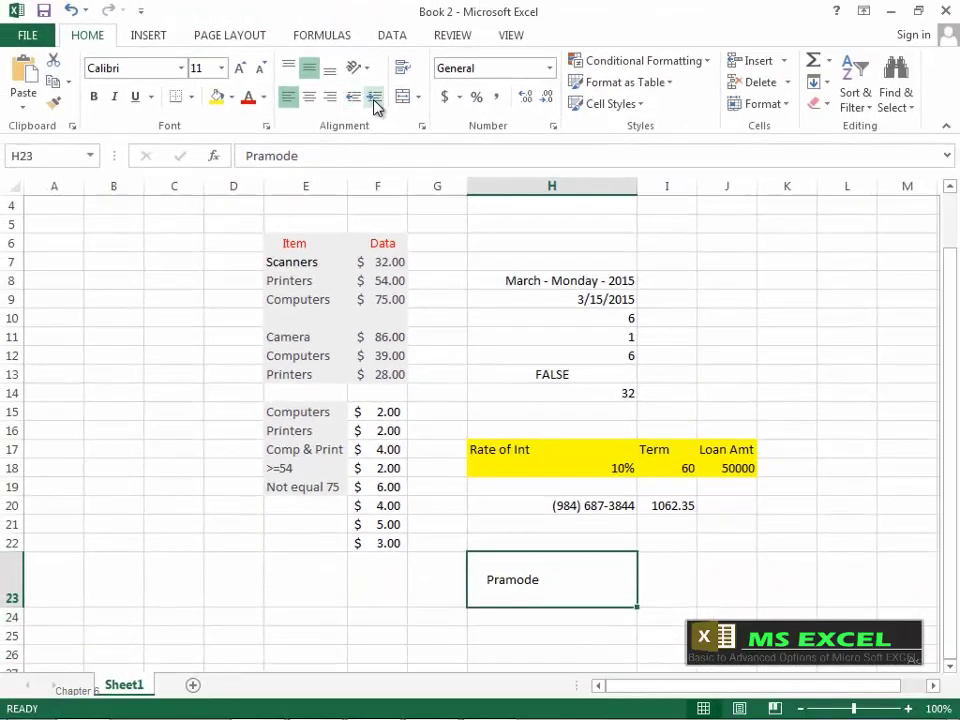
# Increase the indent three steps, then decrease it back to zero
pyautogui.click(374, 100)
pyautogui.click(374, 100)
pyautogui.click(374, 100)
pyautogui.click(374, 100)
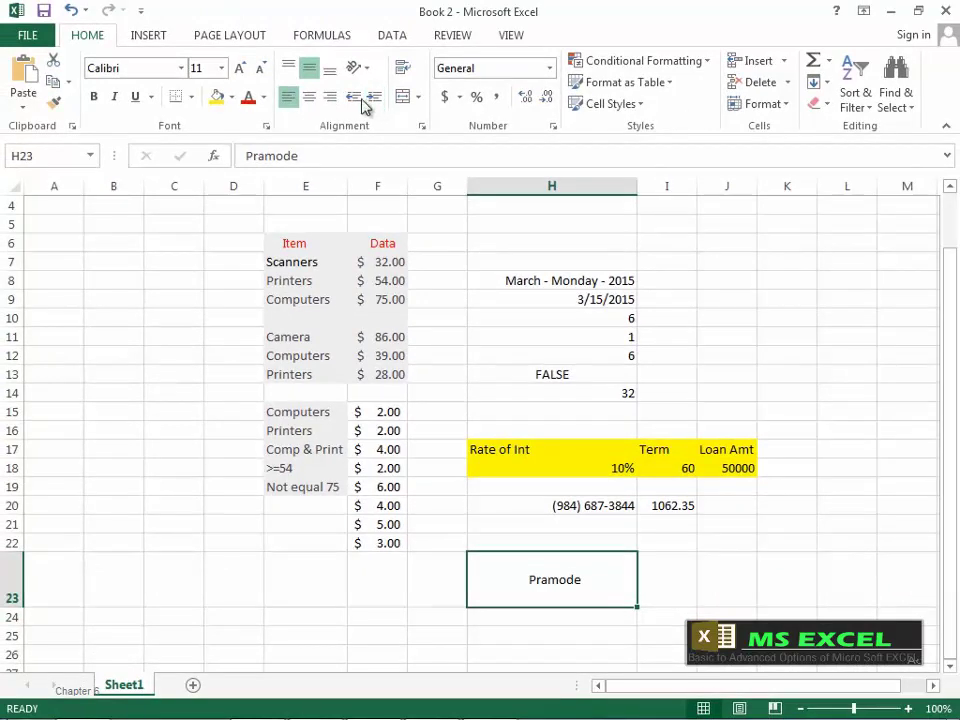
pyautogui.click(355, 100)
pyautogui.click(355, 100)
pyautogui.click(355, 100)
pyautogui.click(355, 100)
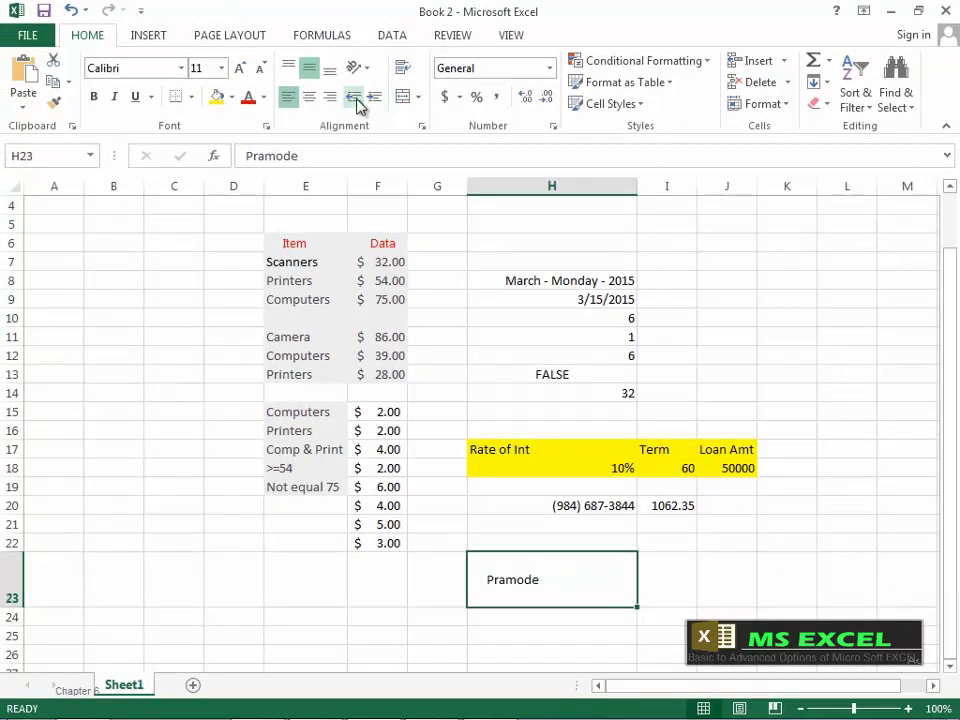
pyautogui.click(355, 100)
pyautogui.click(422, 127)
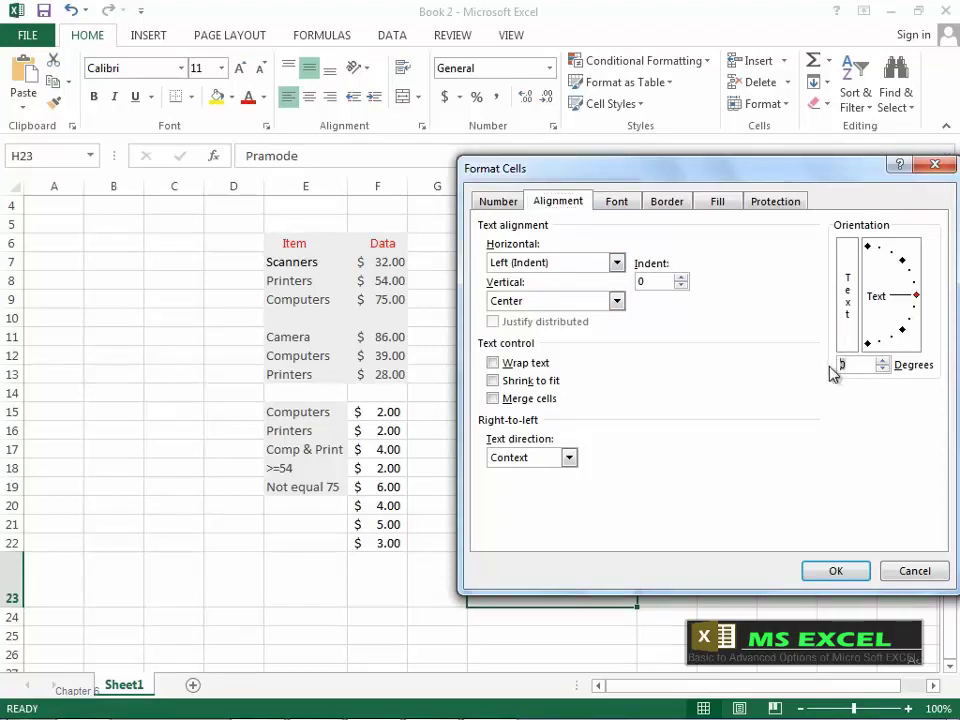
# Rotate the name in H23 to 80 degrees
pyautogui.click(883, 362)
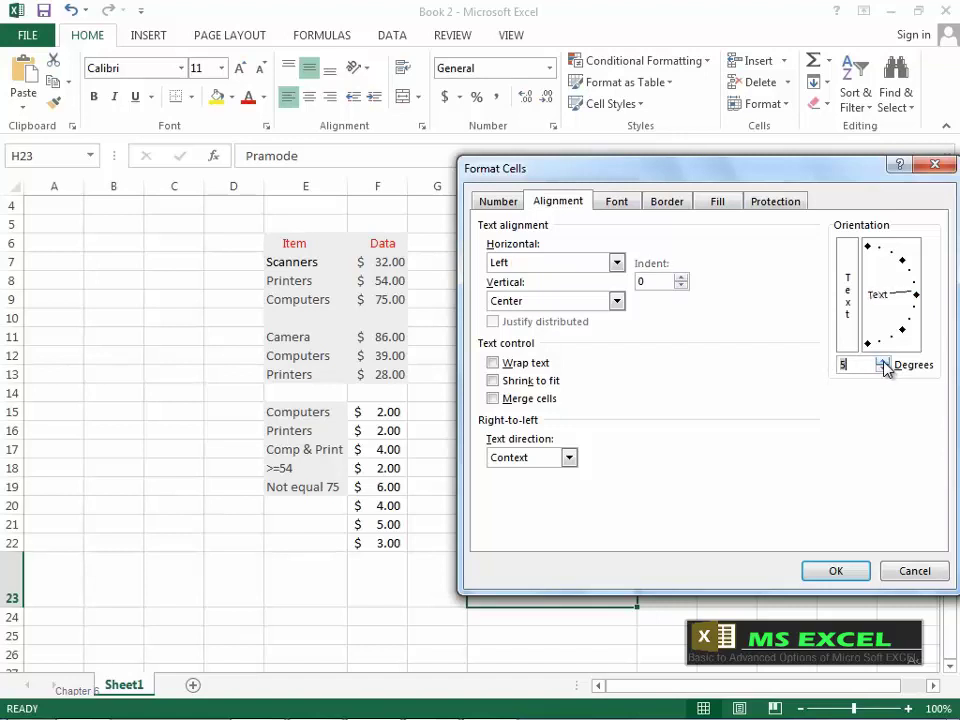
pyautogui.click(883, 362)
pyautogui.doubleClick(859, 366)
pyautogui.write('80')
pyautogui.click(838, 573)
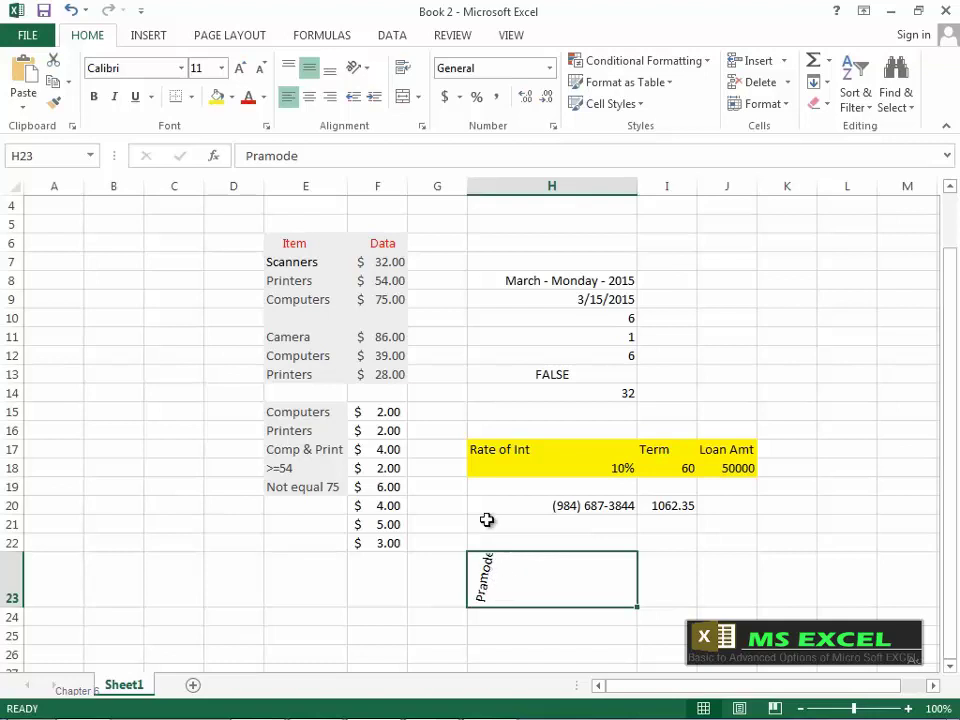
# Change the name's rotation to 90 degrees
pyautogui.click(421, 130)
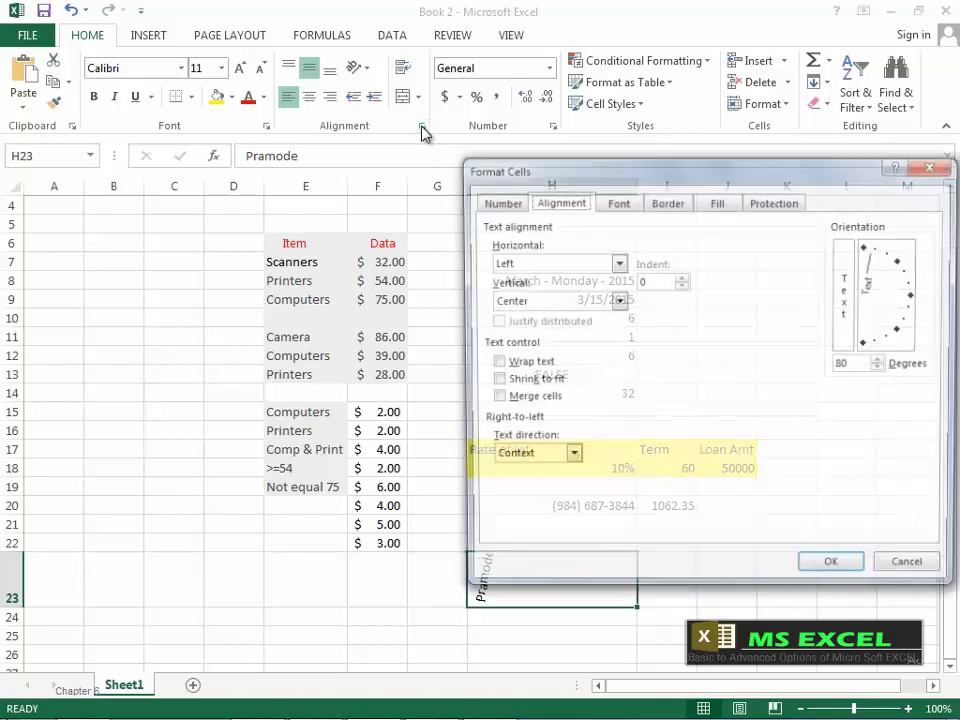
pyautogui.moveTo(866, 364); pyautogui.dragTo(803, 371)
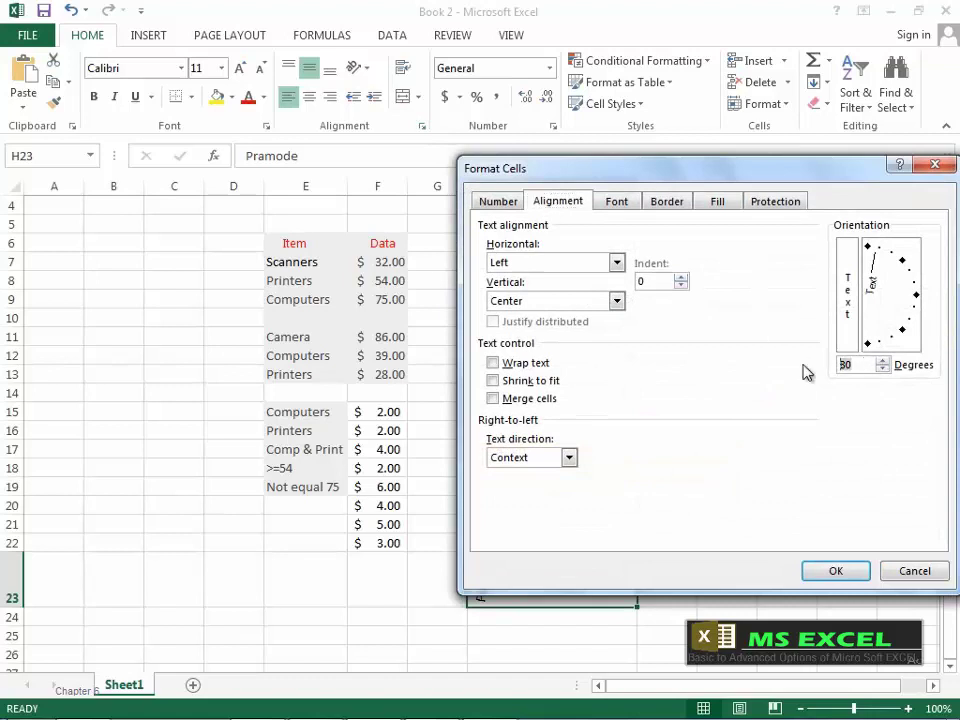
pyautogui.write('90')
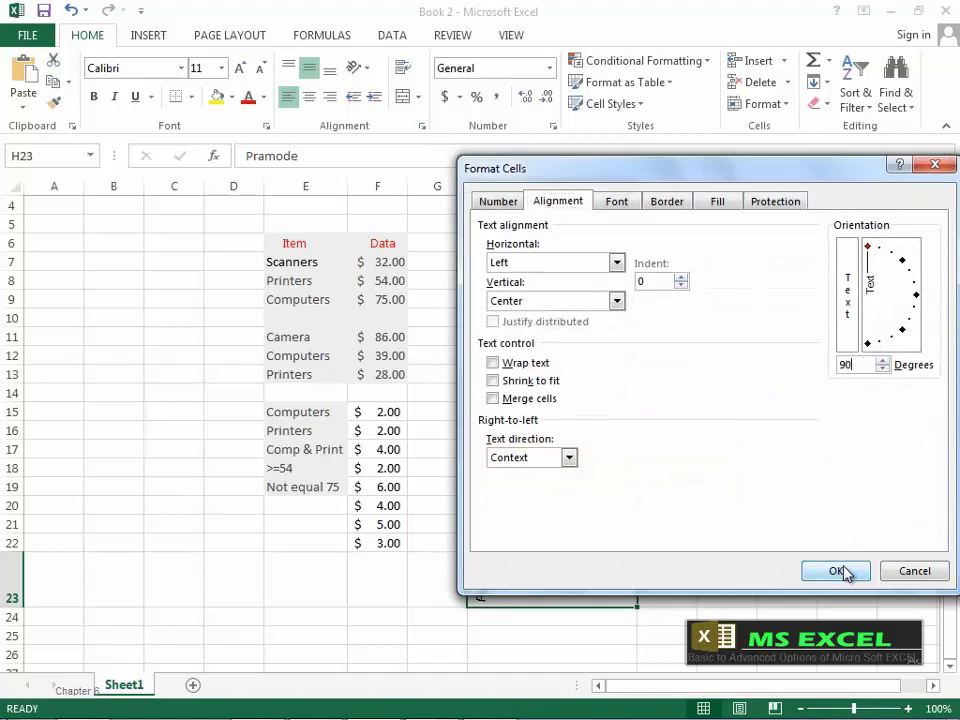
pyautogui.click(838, 570)
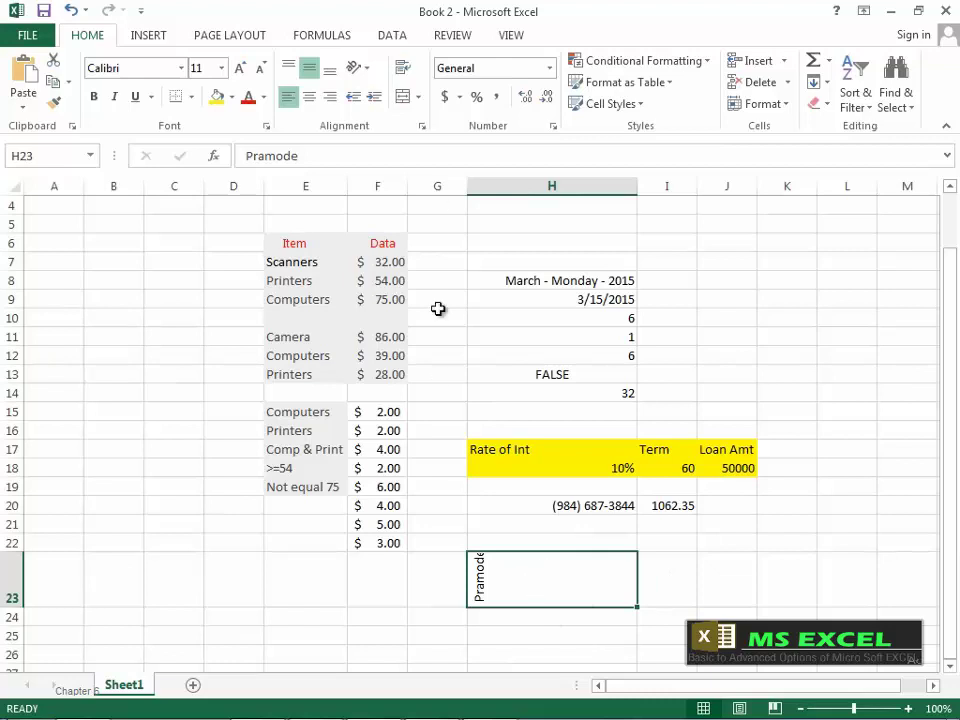
# Reset the orientation to 0 degrees, then tilt the name down to -73 degrees
pyautogui.click(421, 126)
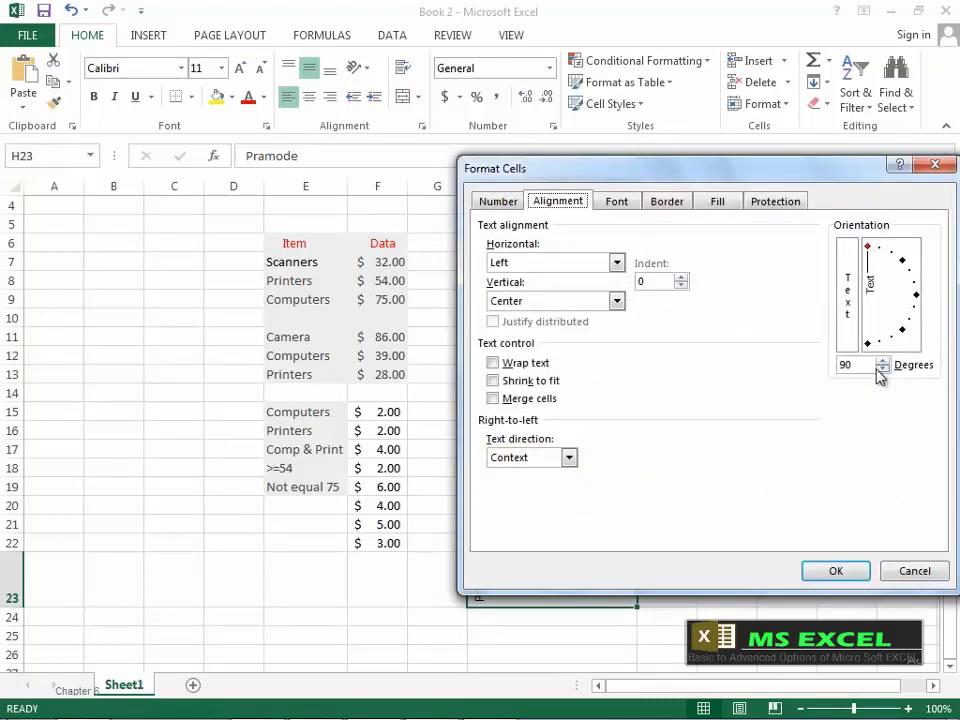
pyautogui.moveTo(868, 365); pyautogui.dragTo(820, 364)
pyautogui.write('0')
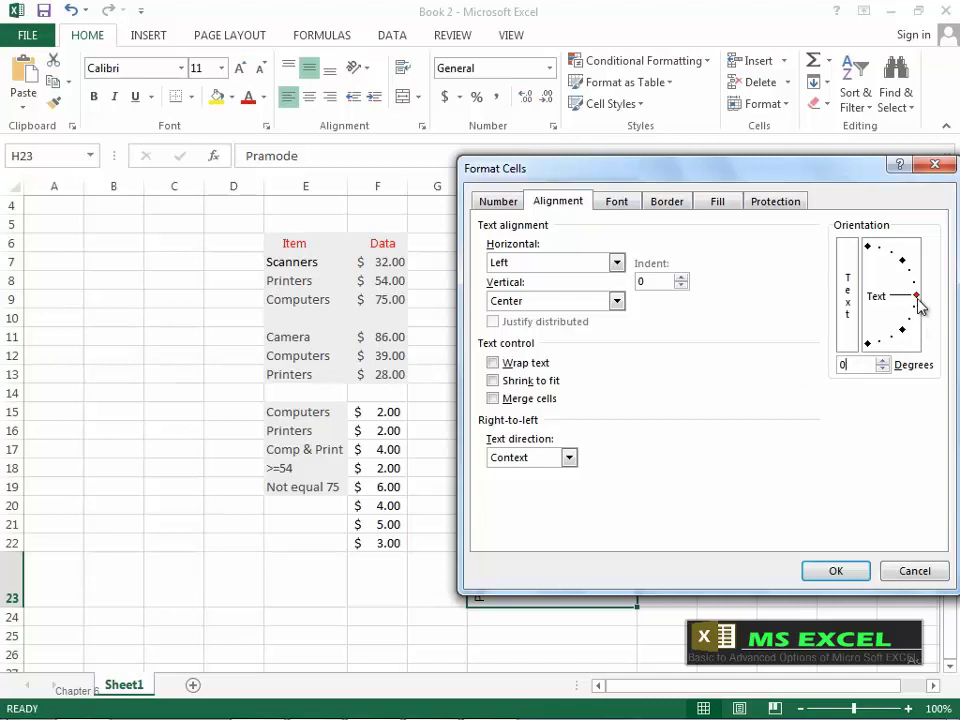
pyautogui.moveTo(917, 300)
pyautogui.mouseDown()
pyautogui.moveTo(901, 337)
pyautogui.moveTo(908, 280)
pyautogui.moveTo(886, 259)
pyautogui.moveTo(917, 315)
pyautogui.moveTo(911, 343)
pyautogui.moveTo(888, 366)
pyautogui.mouseUp()
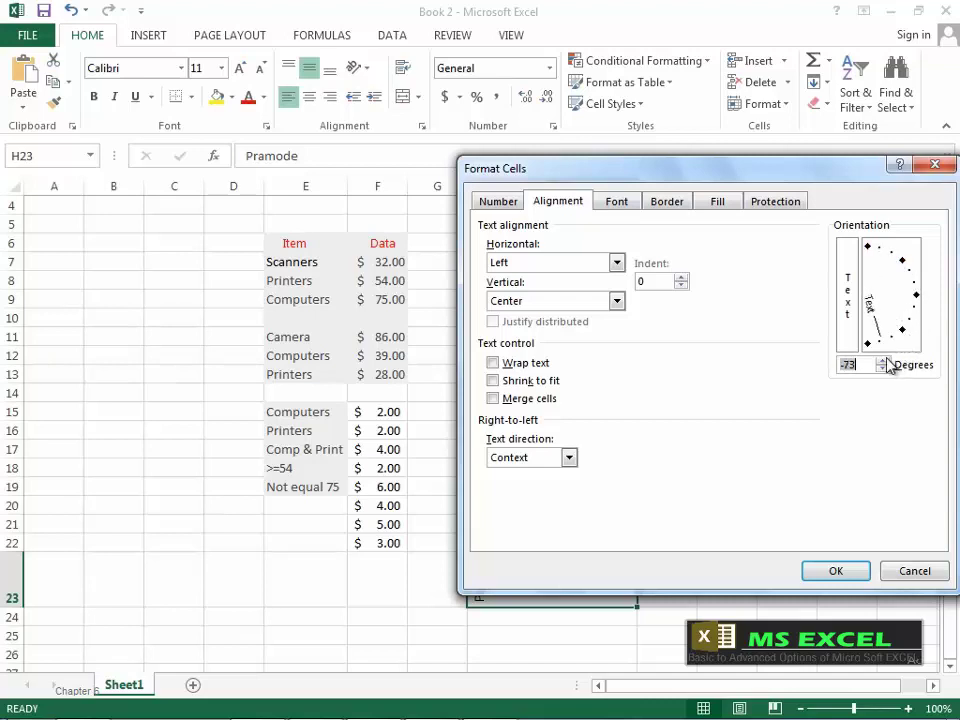
pyautogui.click(850, 570)
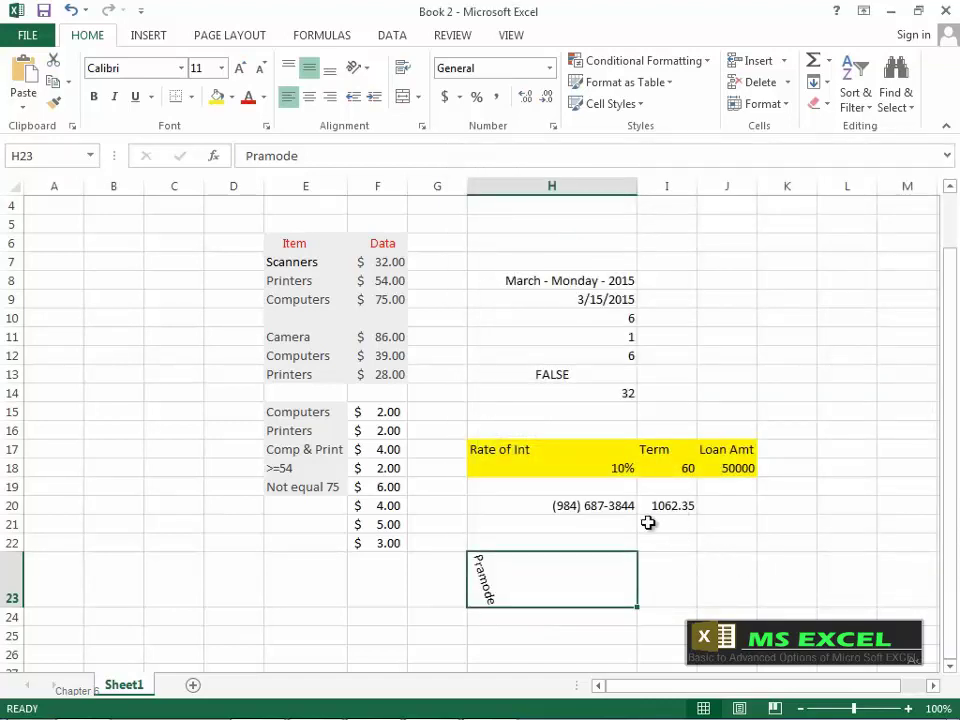
# Reset H23's text orientation to 0 degrees and set its text direction to Right-to-Left
pyautogui.click(422, 125)
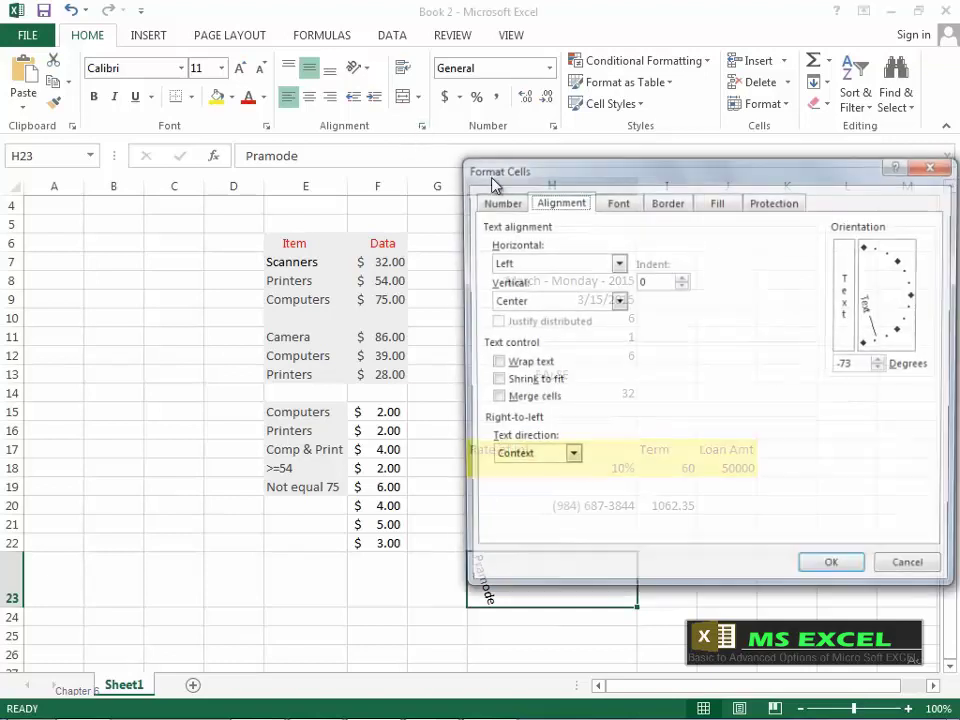
pyautogui.doubleClick(850, 364)
pyautogui.write('0')
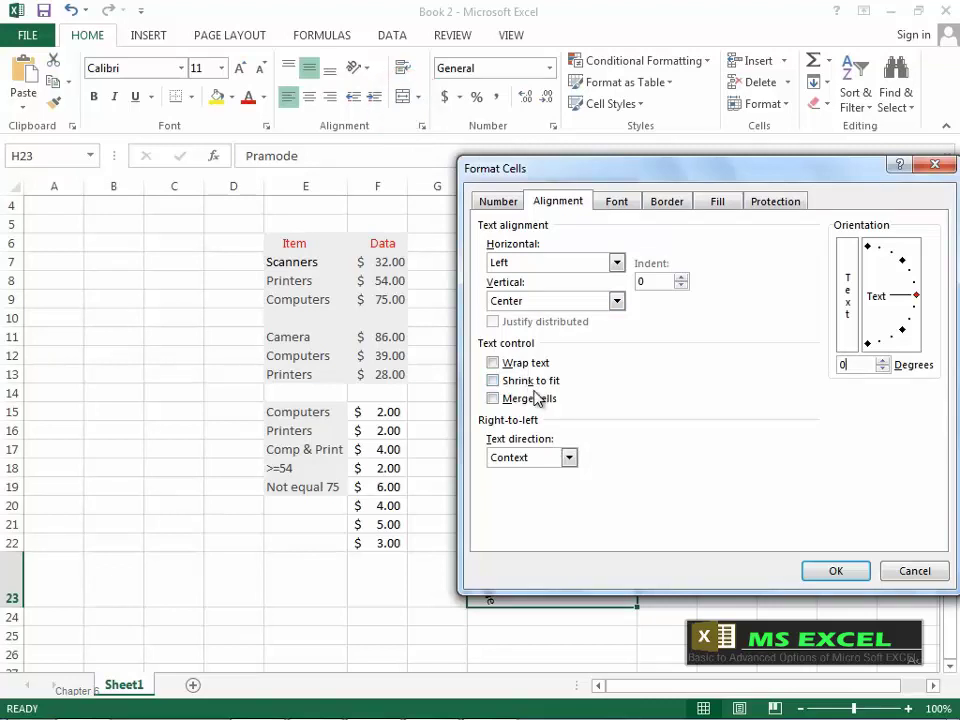
pyautogui.click(568, 458)
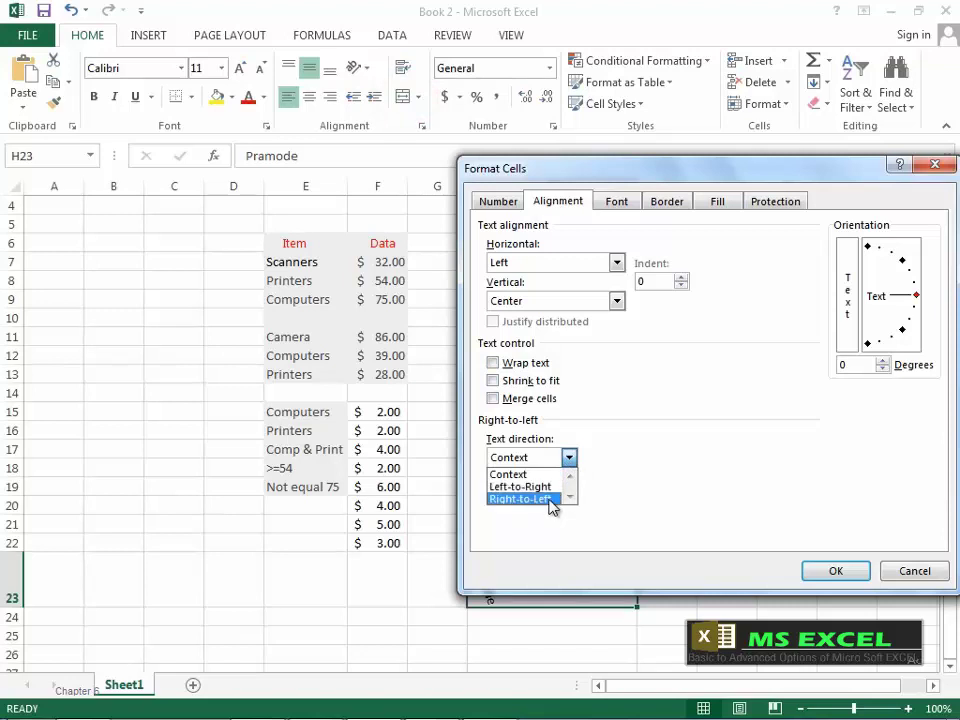
pyautogui.click(540, 499)
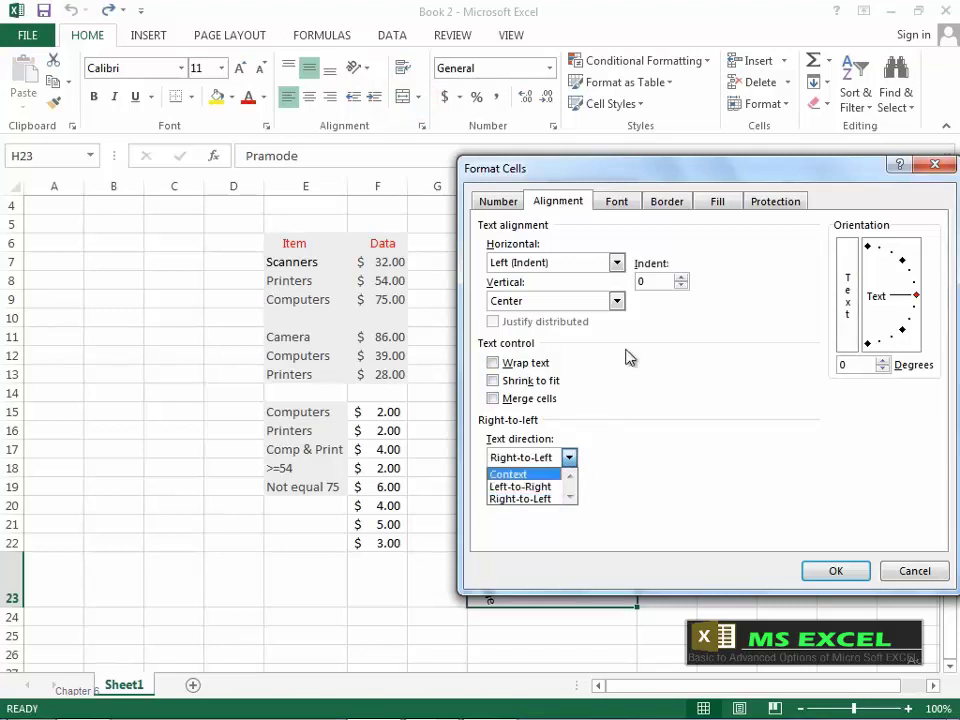
pyautogui.click(617, 203)
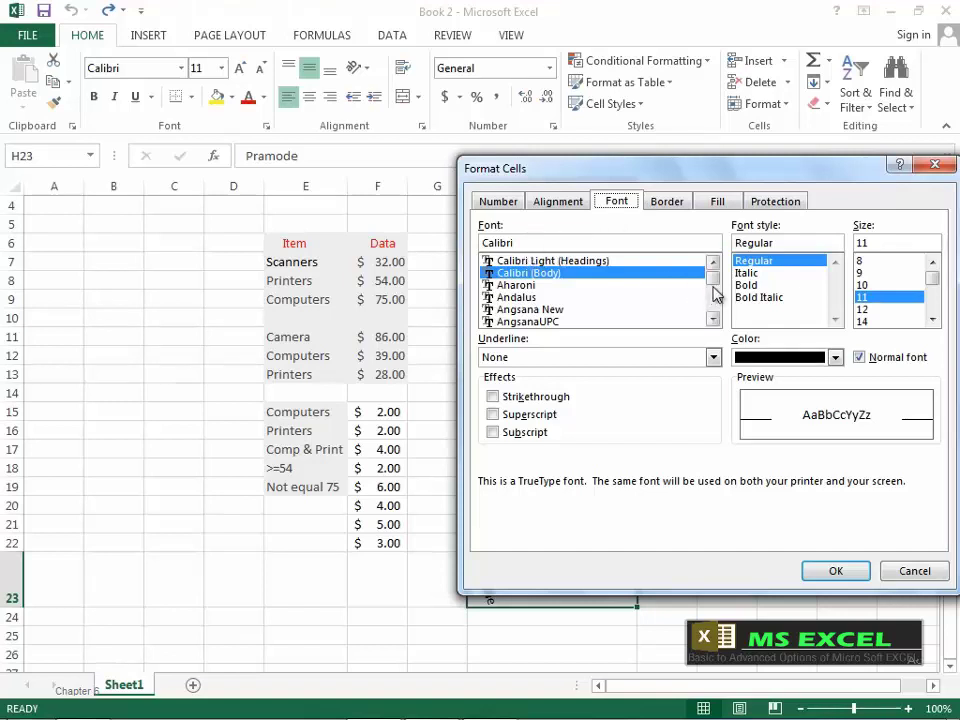
# Give the name in H23 a Single Accounting underline and a red font colour
pyautogui.click(714, 320)
pyautogui.click(714, 320)
pyautogui.click(714, 320)
pyautogui.click(714, 320)
pyautogui.click(714, 320)
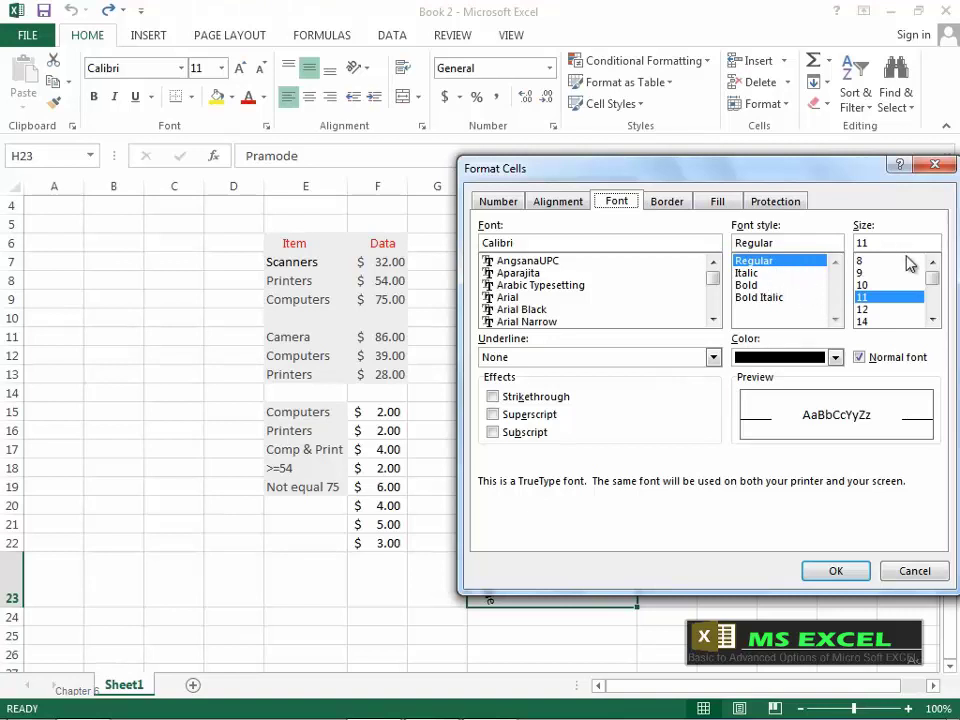
pyautogui.scroll(-2, 932, 282)
pyautogui.scroll(1, 933, 282)
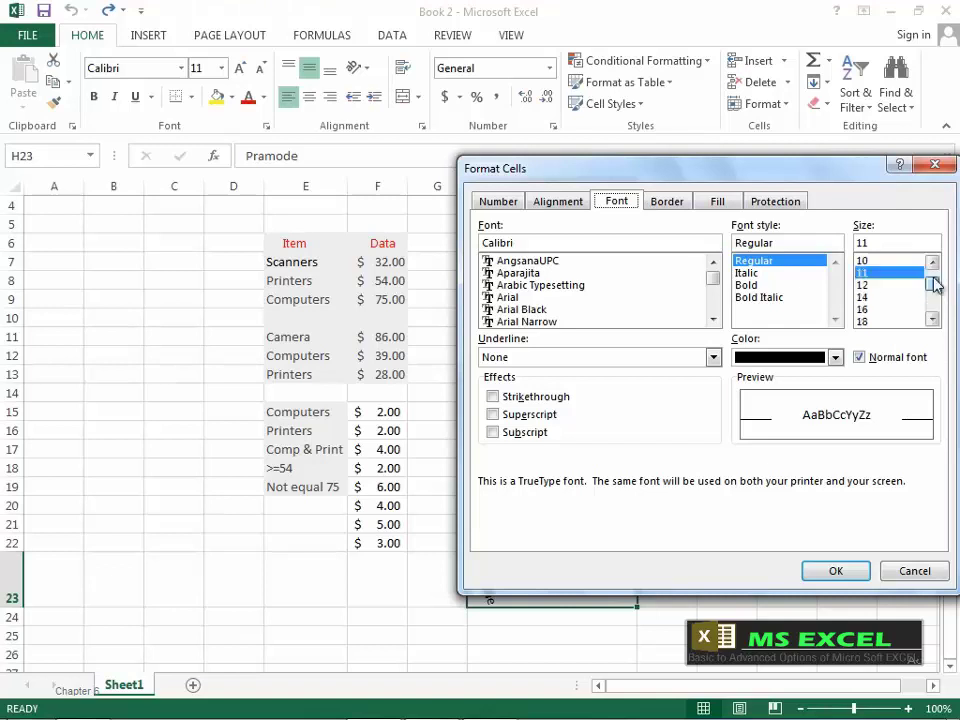
pyautogui.scroll(1, 933, 282)
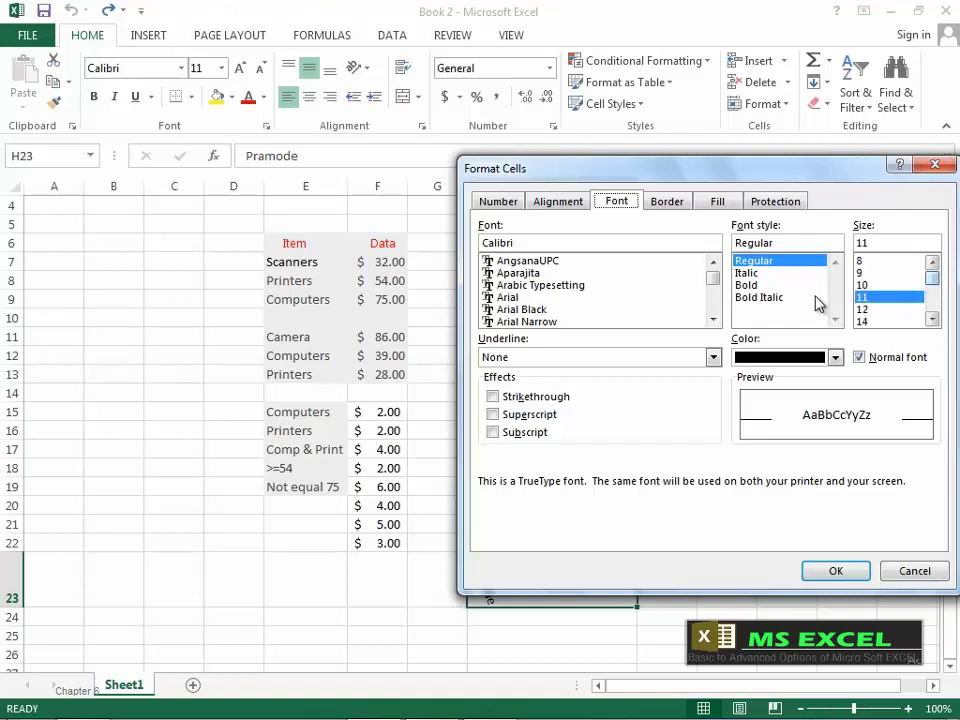
pyautogui.click(714, 358)
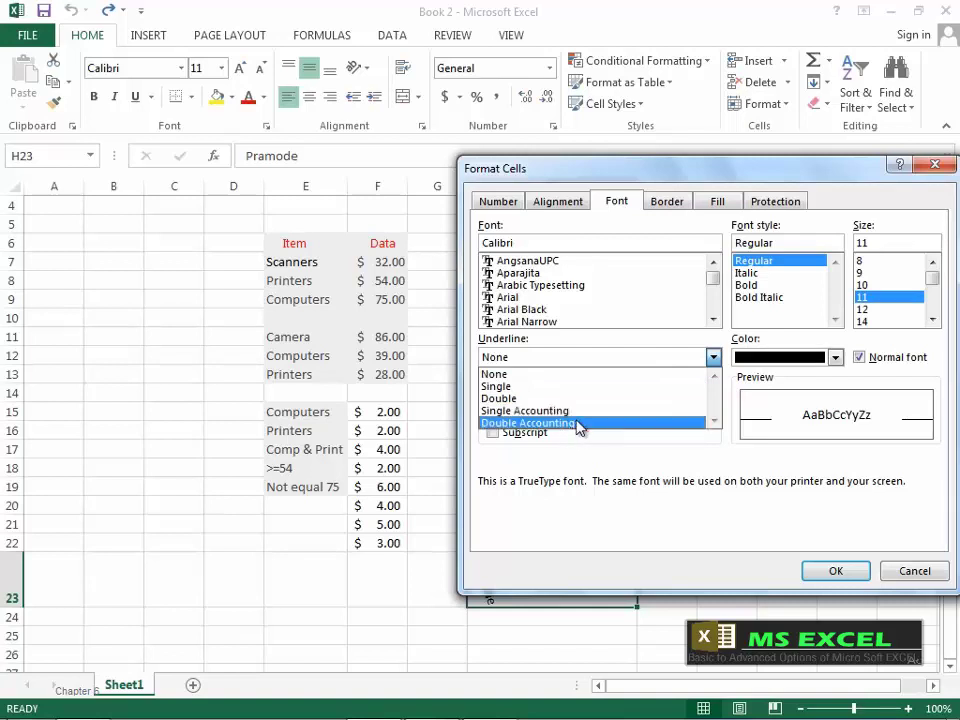
pyautogui.click(573, 411)
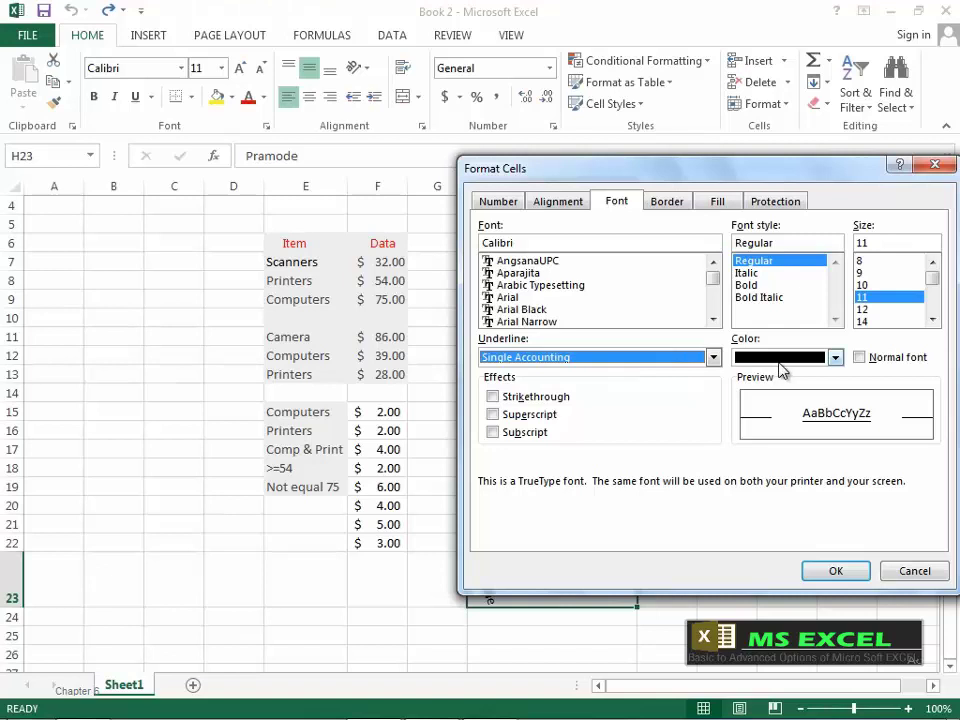
pyautogui.click(834, 357)
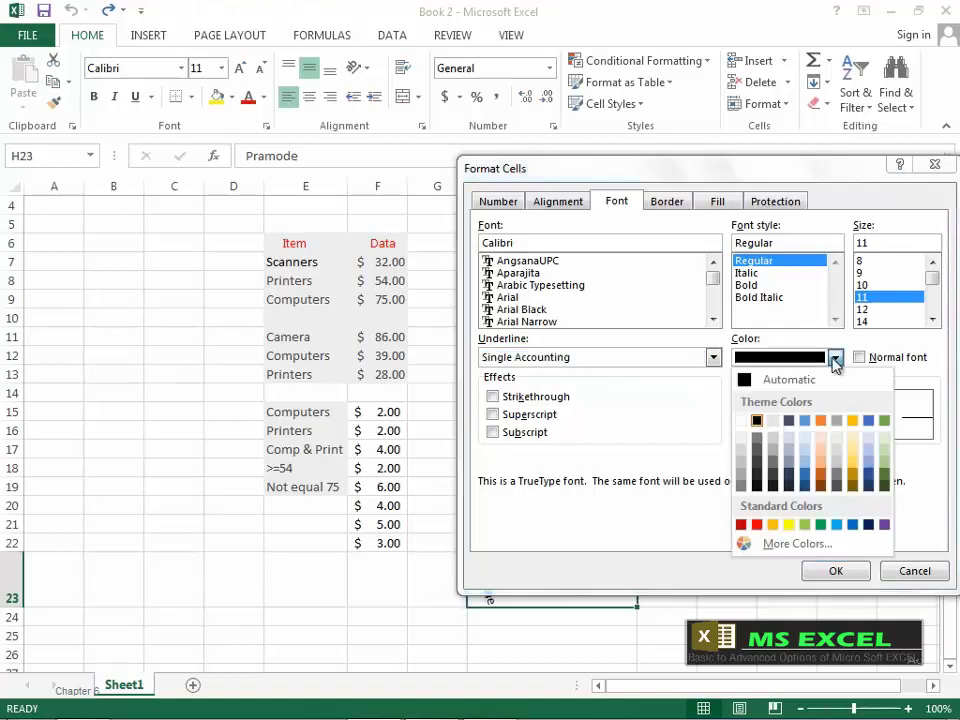
pyautogui.click(757, 524)
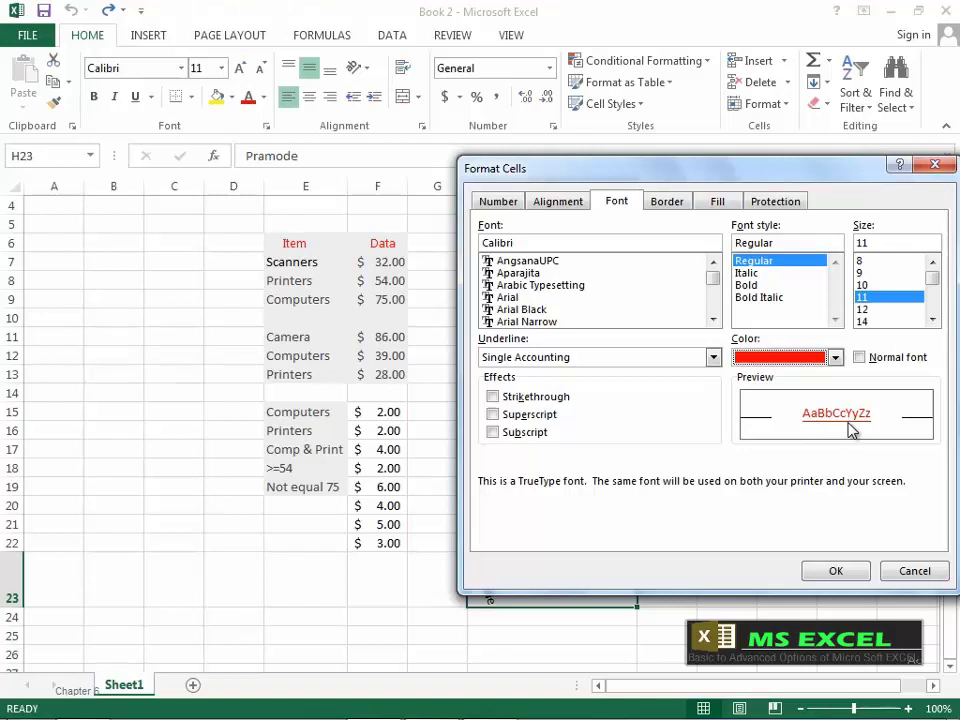
pyautogui.click(836, 571)
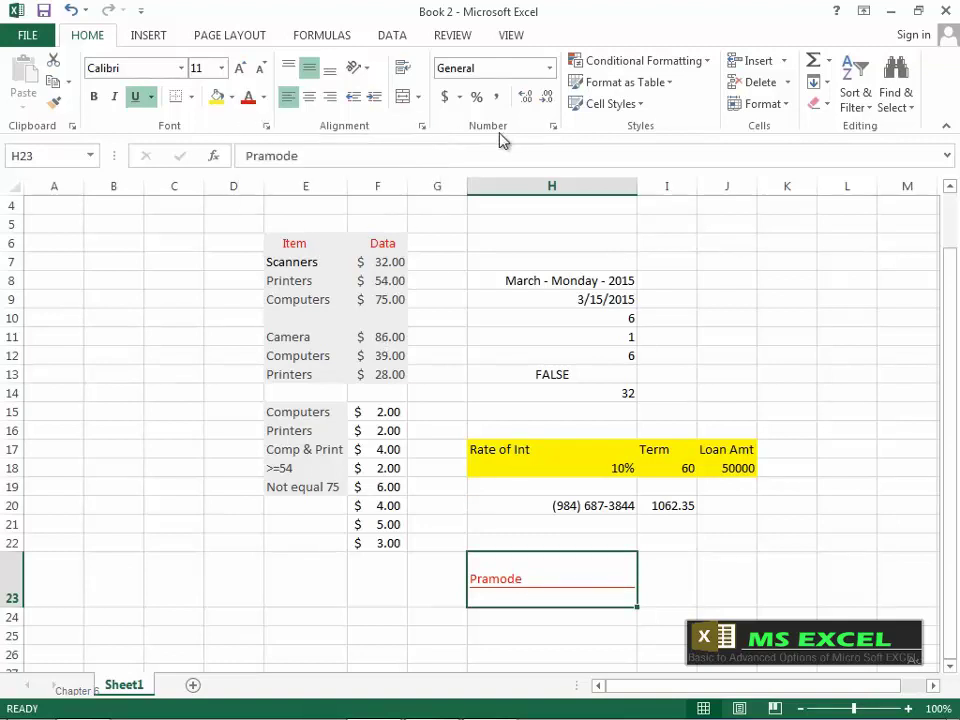
# Add a strikethrough to the red underlined name in H23
pyautogui.click(266, 127)
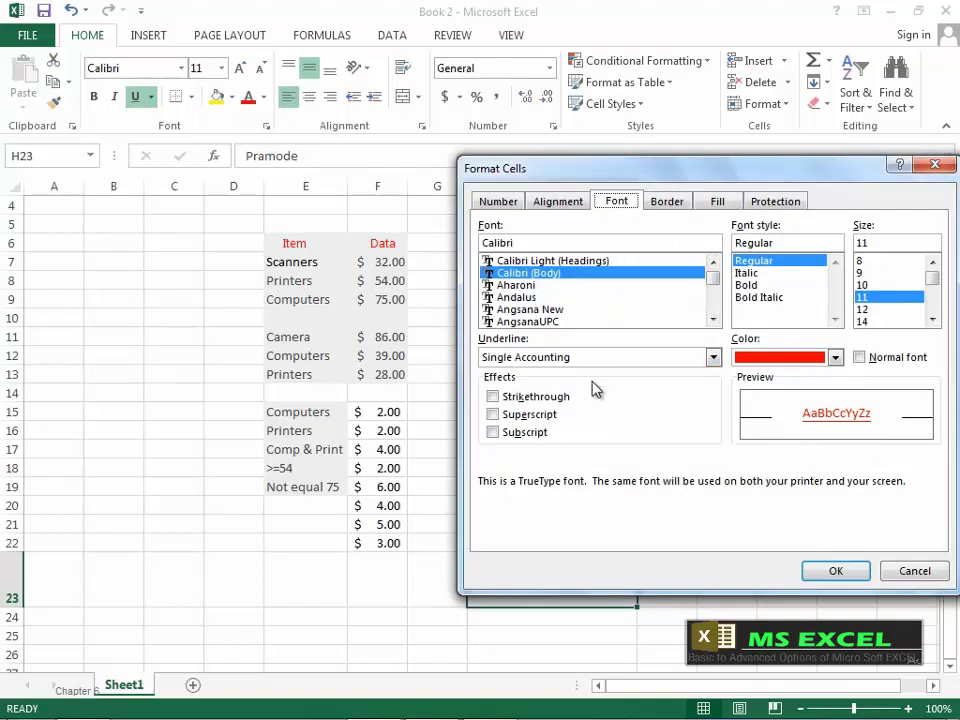
pyautogui.click(492, 397)
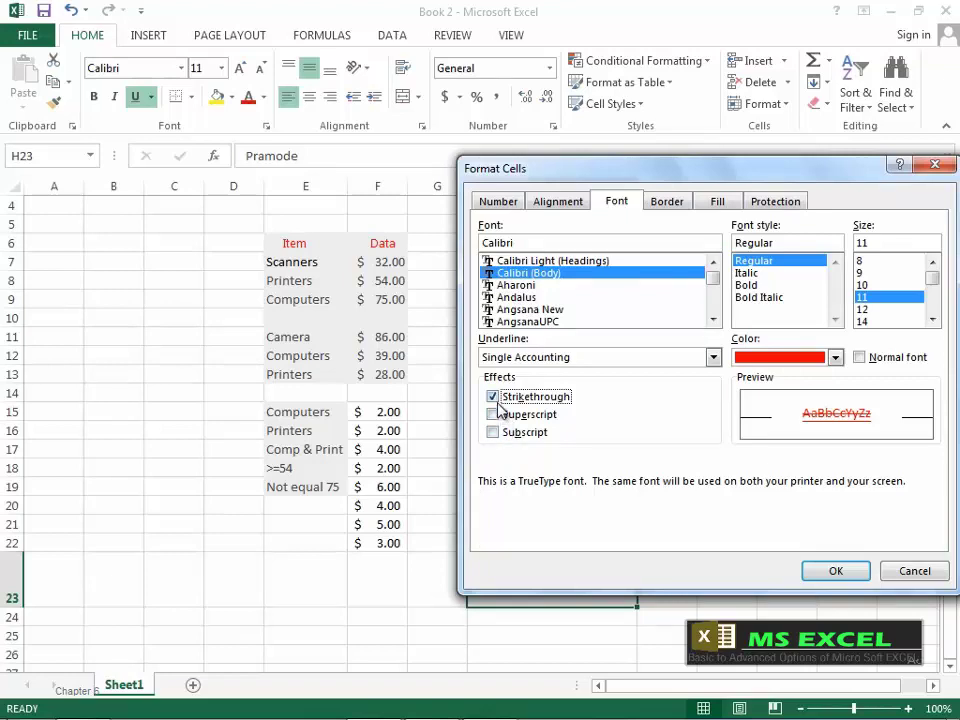
pyautogui.click(836, 572)
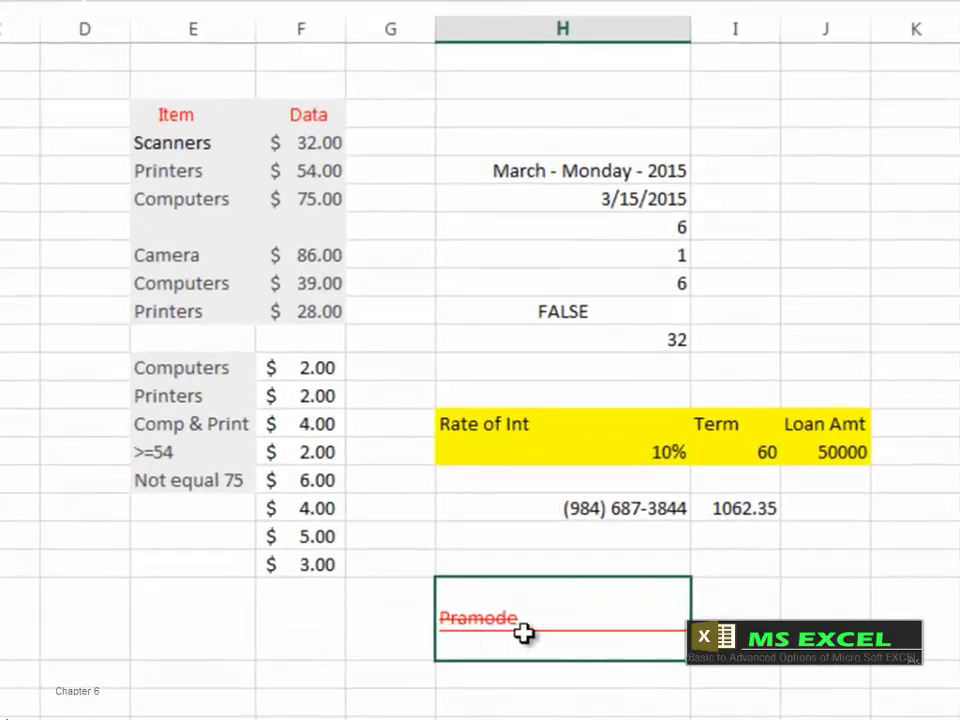
pyautogui.click(746, 624)
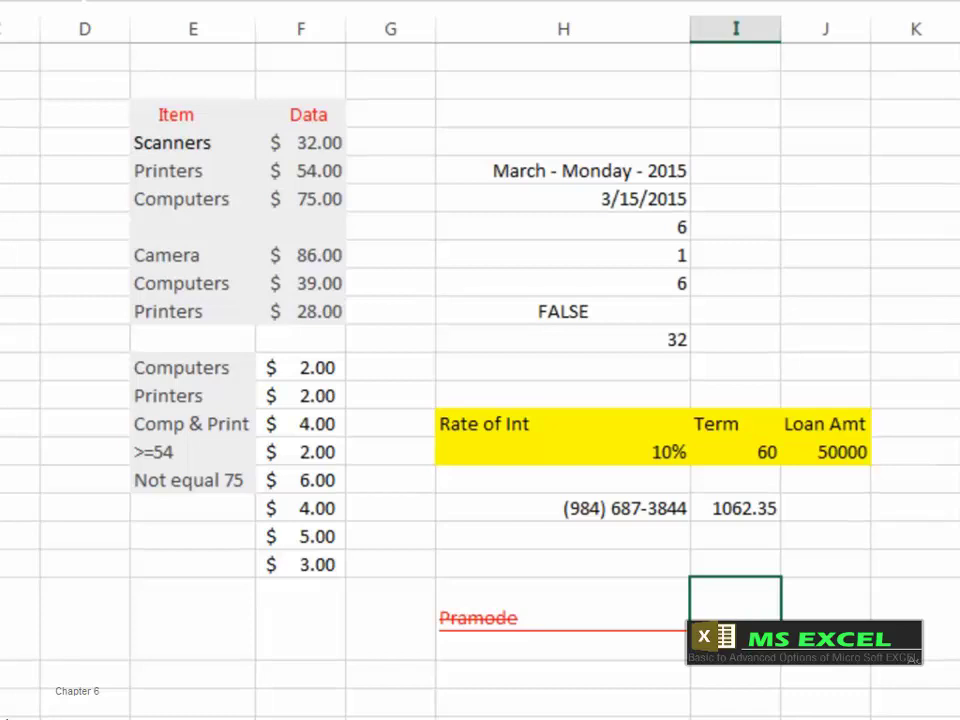
# Enter 22 in I23 with the second 2 as a superscript, deleting a stray equals sign
pyautogui.write('22')
pyautogui.click(266, 126)
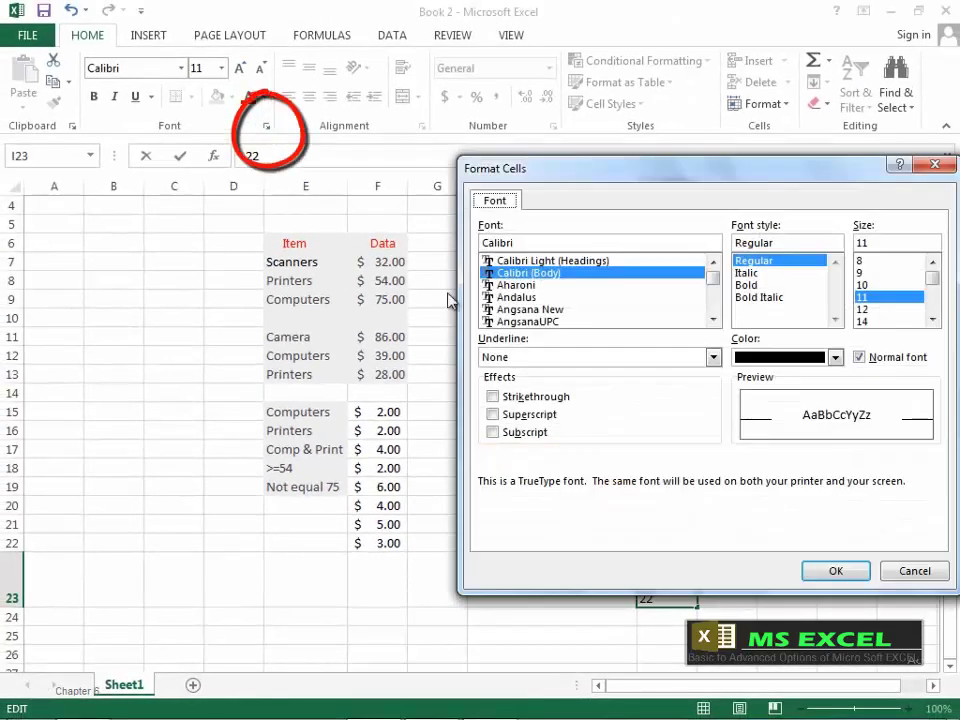
pyautogui.click(492, 414)
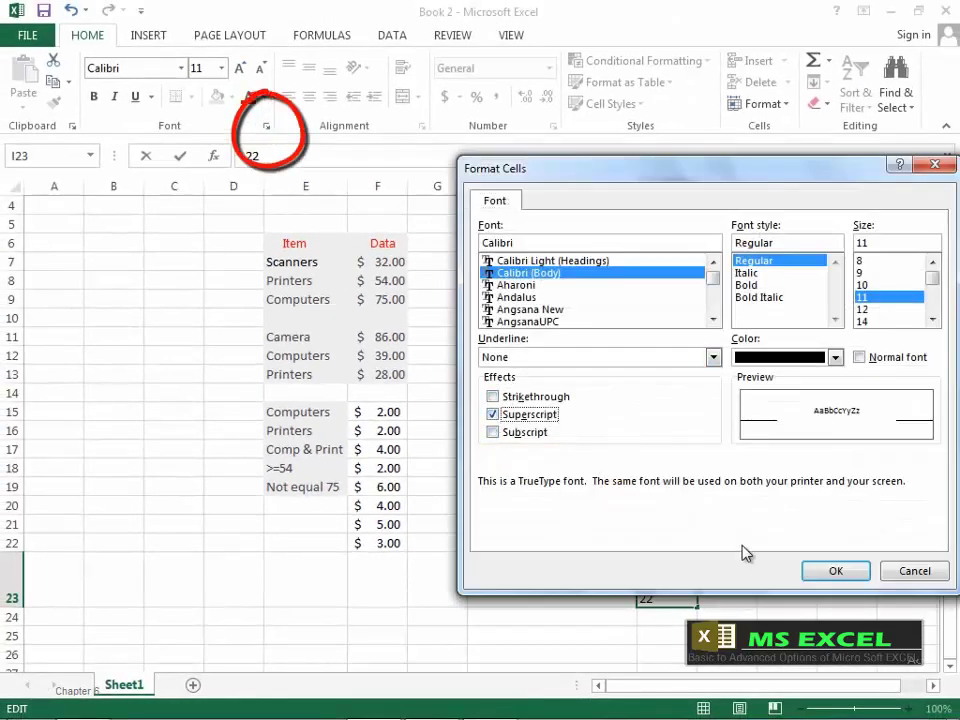
pyautogui.click(836, 571)
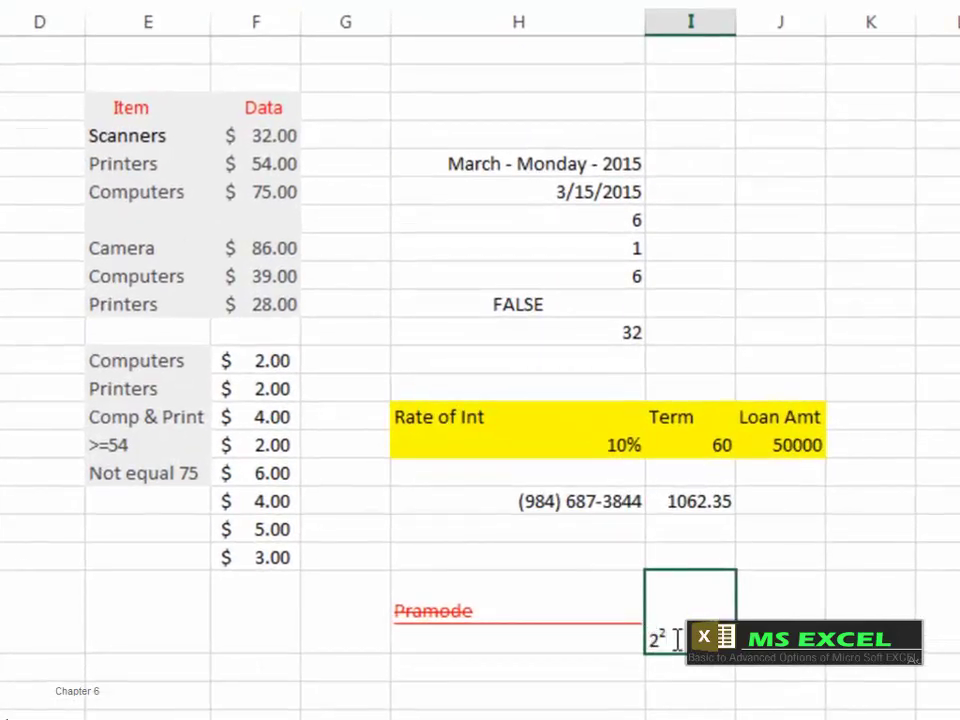
pyautogui.write('=')
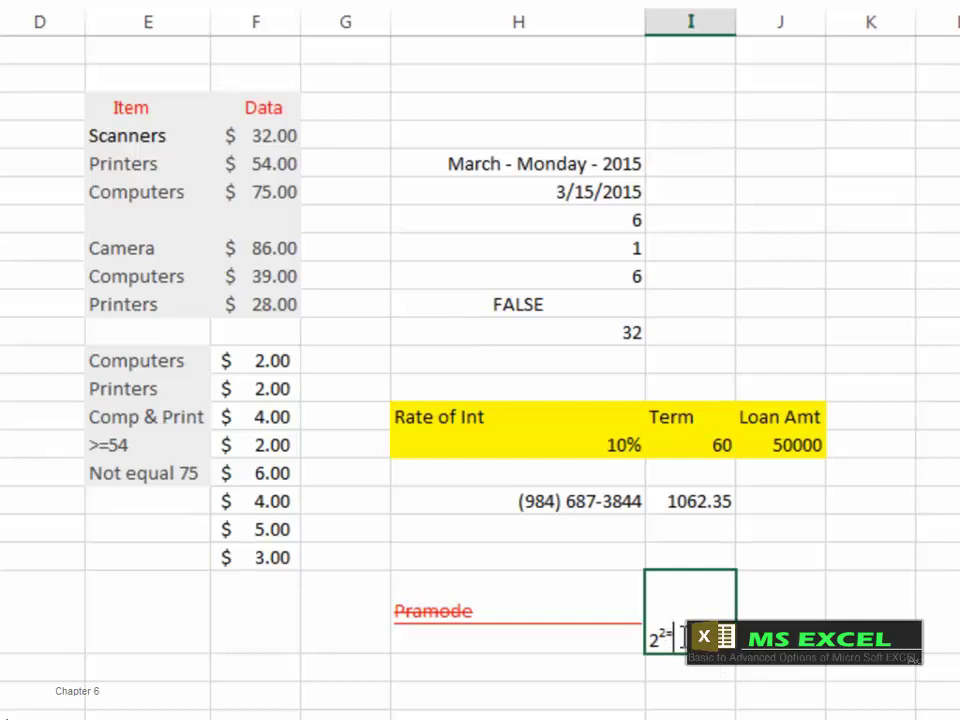
pyautogui.press('BackSpace')
# Enlarge the selected superscript characters in I23 to font size 20 using the mini toolbar
pyautogui.moveTo(678, 637); pyautogui.dragTo(674, 637)
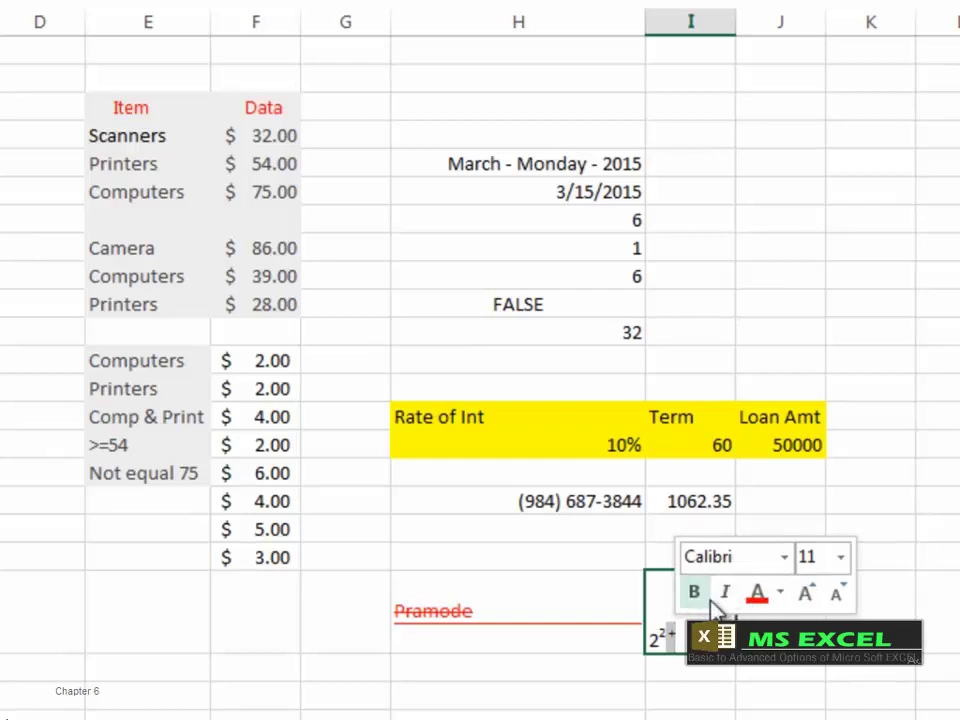
pyautogui.click(780, 600)
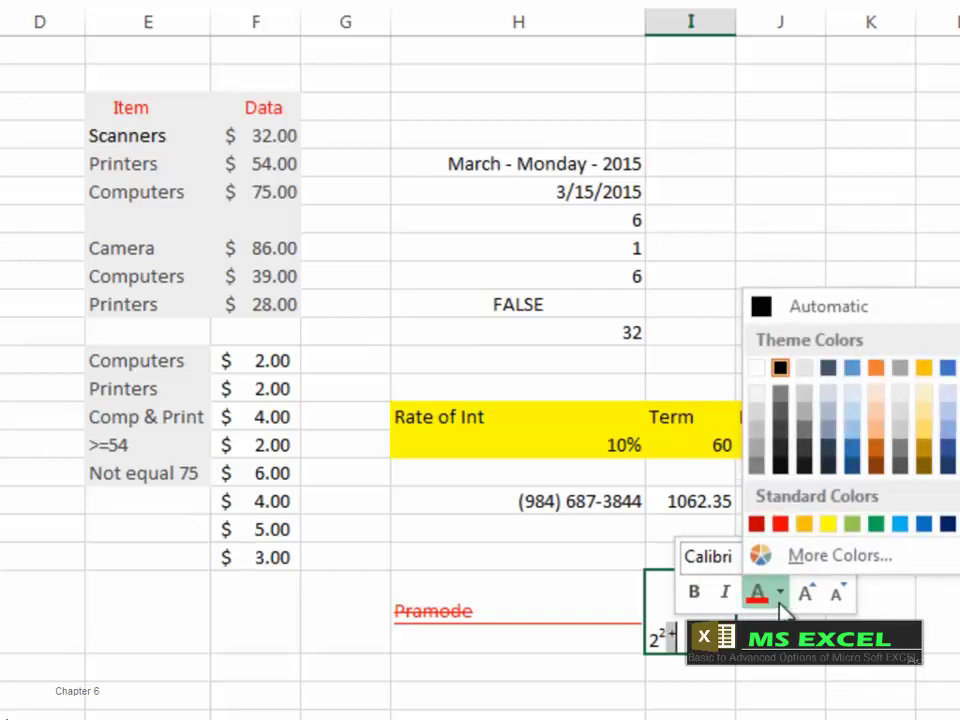
pyautogui.click(836, 598)
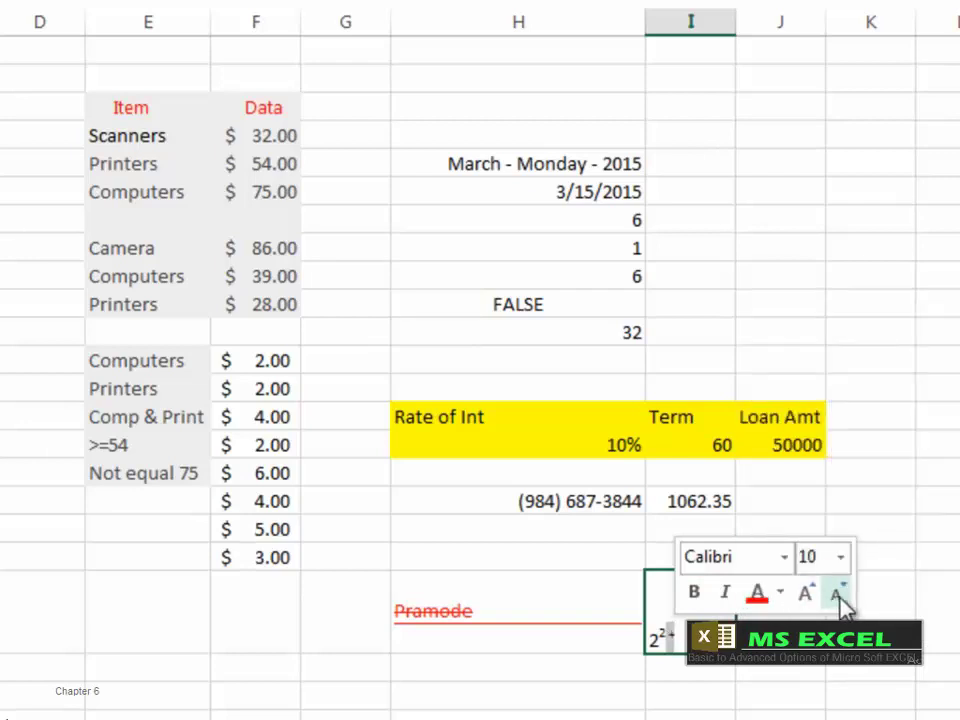
pyautogui.click(836, 596)
pyautogui.click(836, 596)
pyautogui.click(808, 596)
pyautogui.click(808, 596)
pyautogui.click(808, 596)
pyautogui.click(808, 596)
pyautogui.click(808, 596)
pyautogui.click(808, 596)
pyautogui.click(808, 596)
pyautogui.click(808, 596)
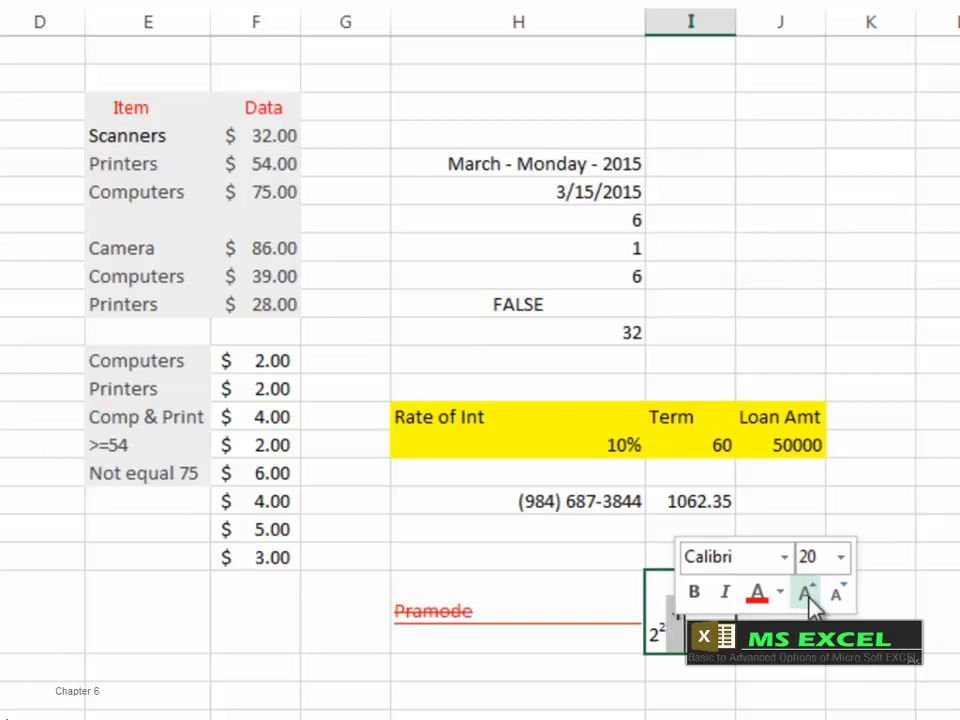
pyautogui.click(808, 596)
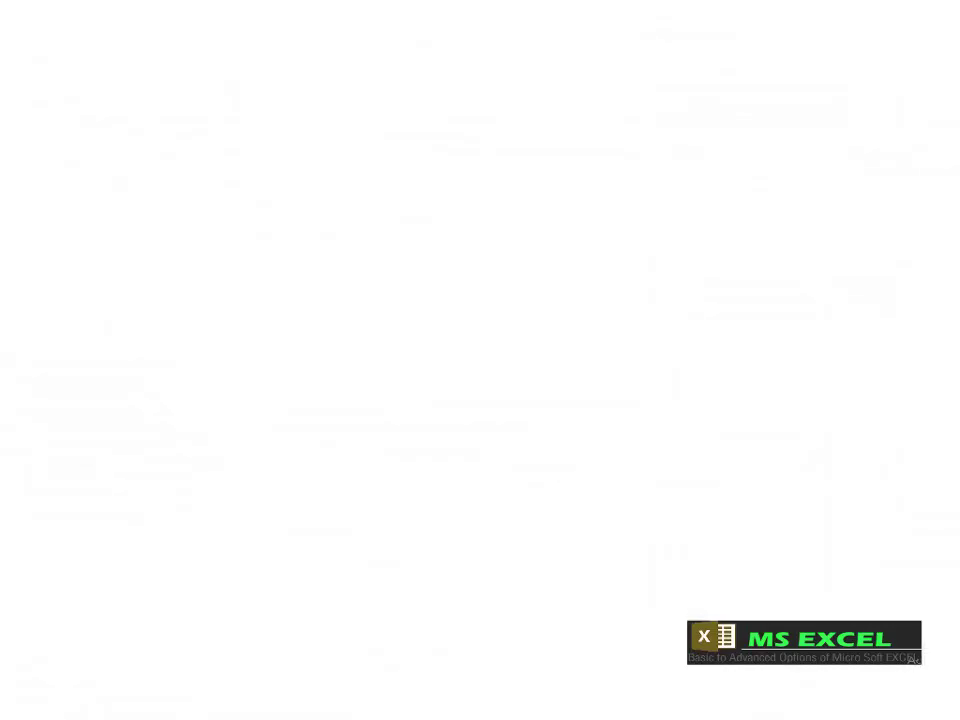
# Set the plus sign in I23 to 11-point and remove its superscript formatting
pyautogui.click(221, 68)
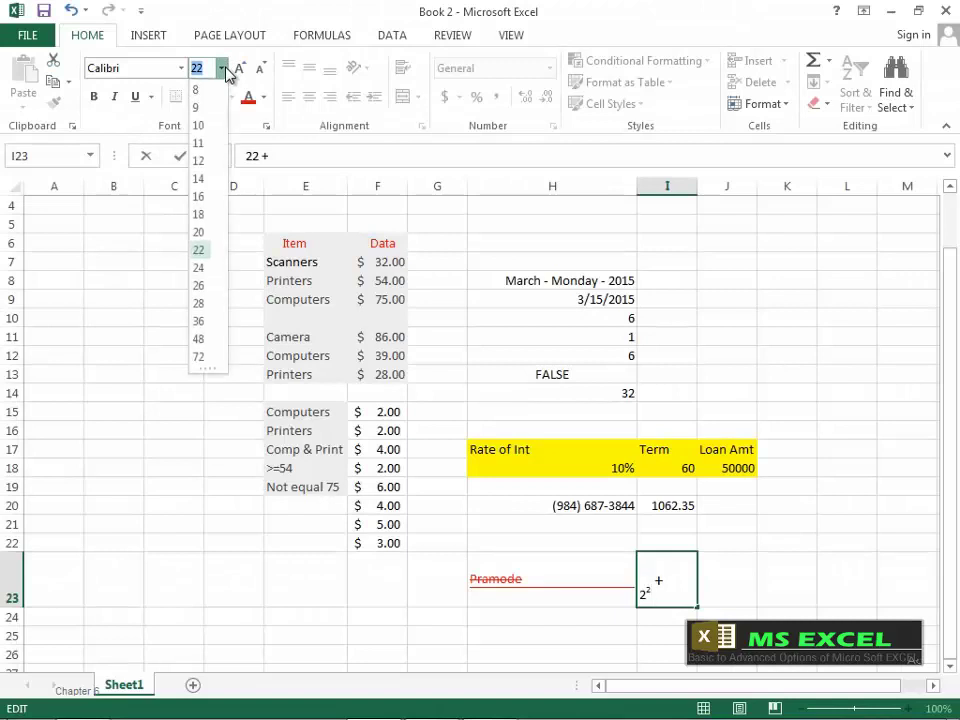
pyautogui.click(201, 143)
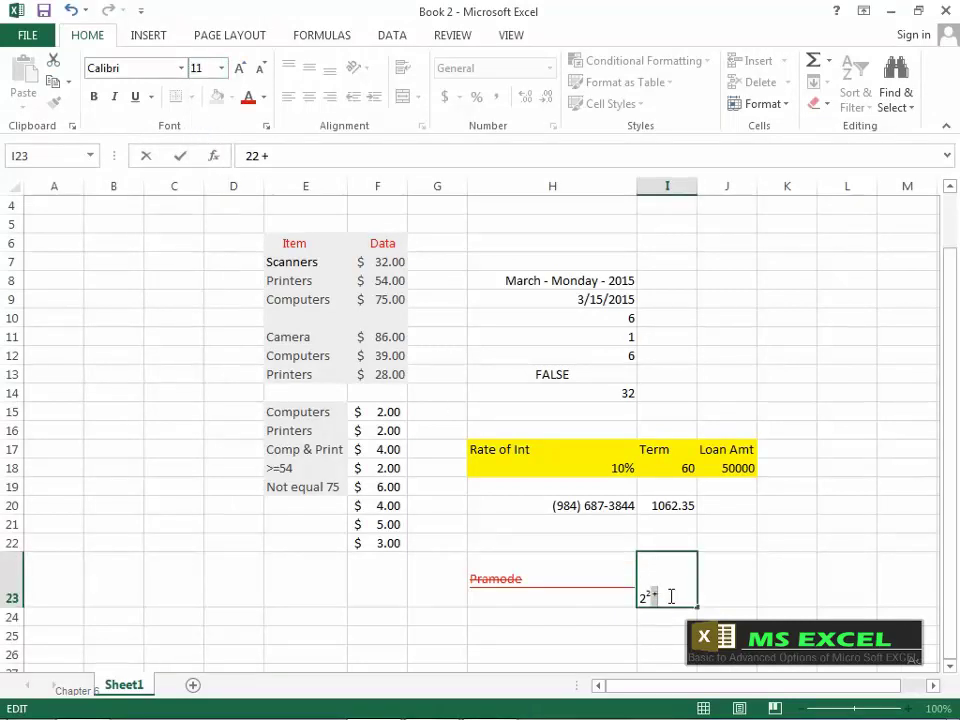
pyautogui.click(266, 127)
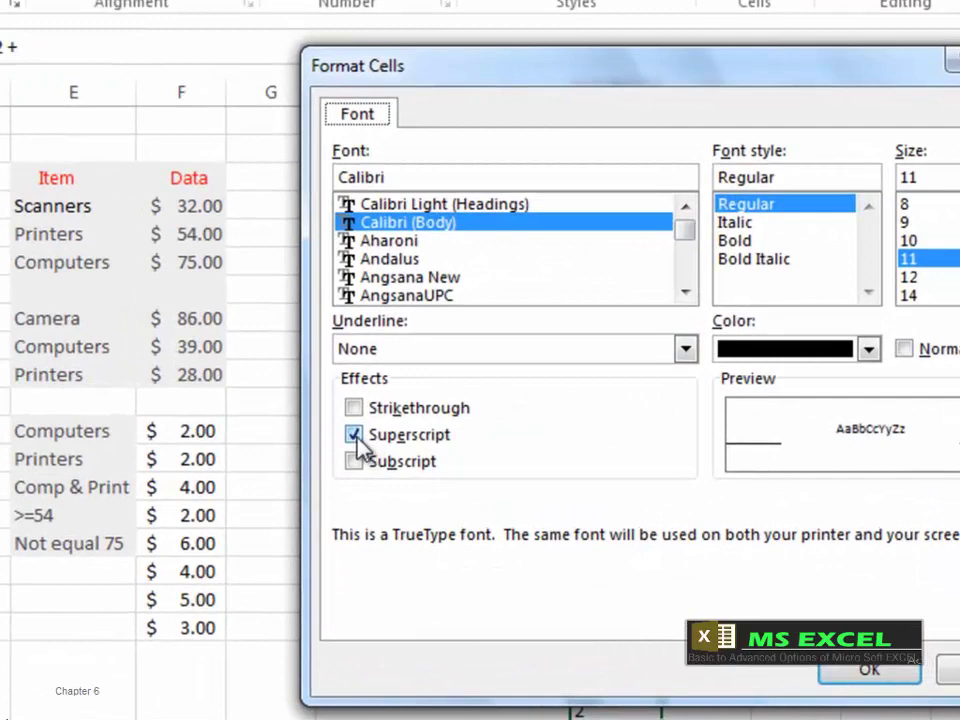
pyautogui.click(358, 442)
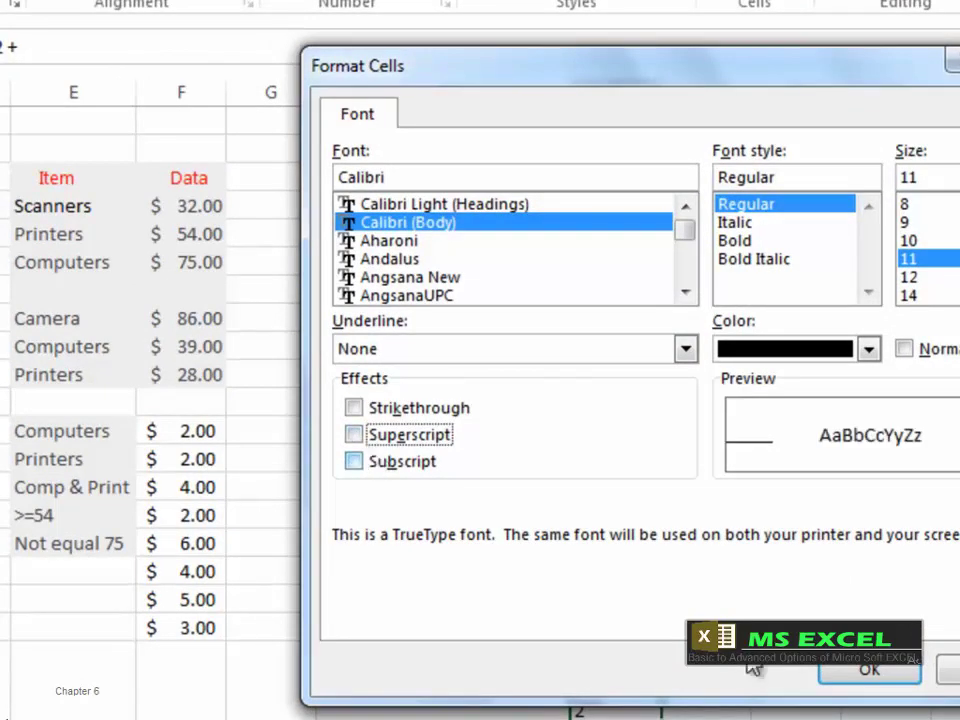
pyautogui.click(868, 669)
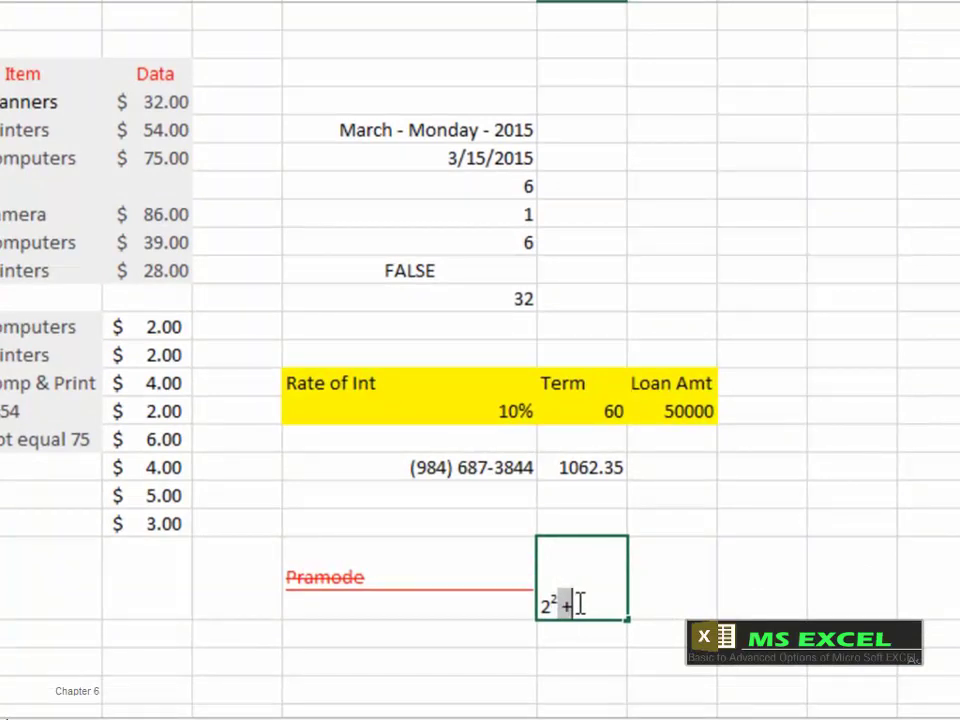
# Type 23 after the plus sign and select the trailing 3
pyautogui.click(579, 603)
pyautogui.write('2')
pyautogui.write('3')
pyautogui.moveTo(599, 605); pyautogui.dragTo(589, 605)
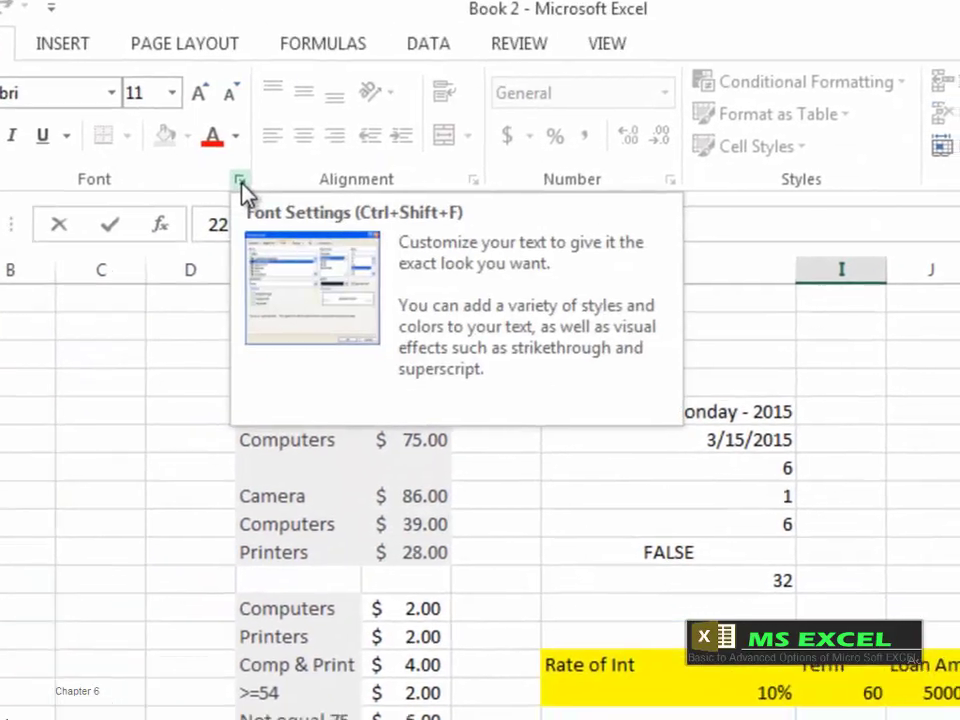
# Make the trailing 3 in I23 a superscript so the cell reads 2² + 2³
pyautogui.click(248, 189)
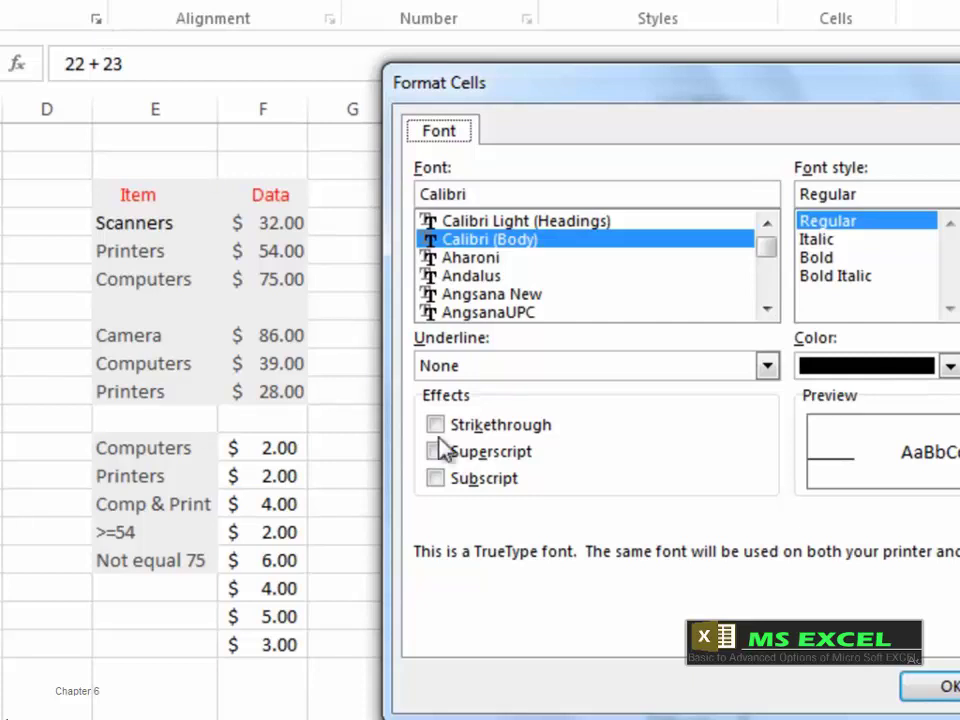
pyautogui.click(437, 452)
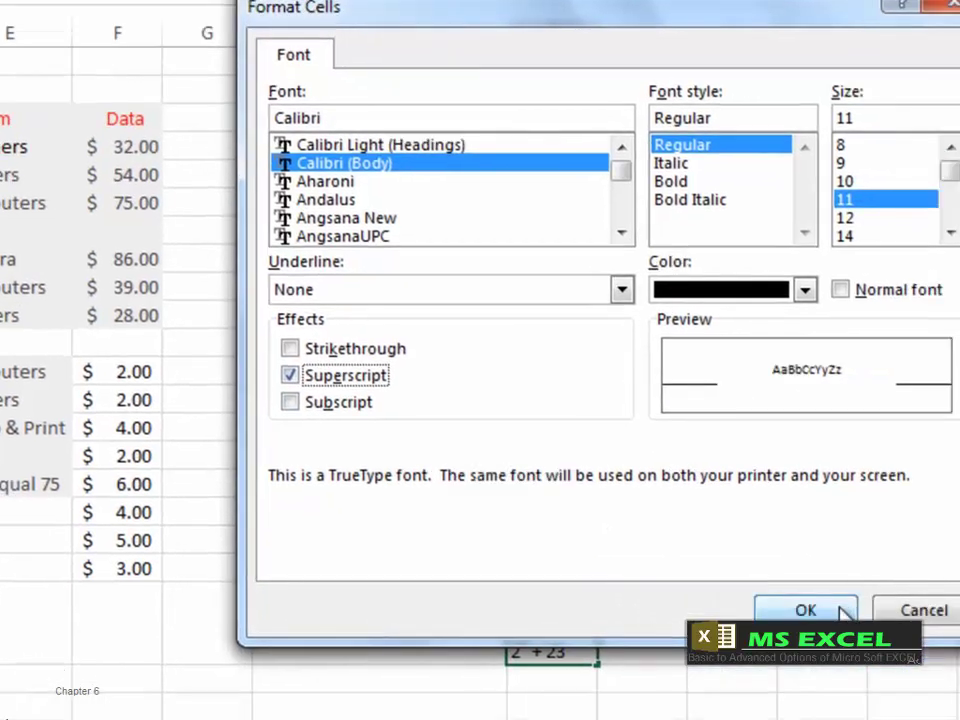
pyautogui.click(935, 681)
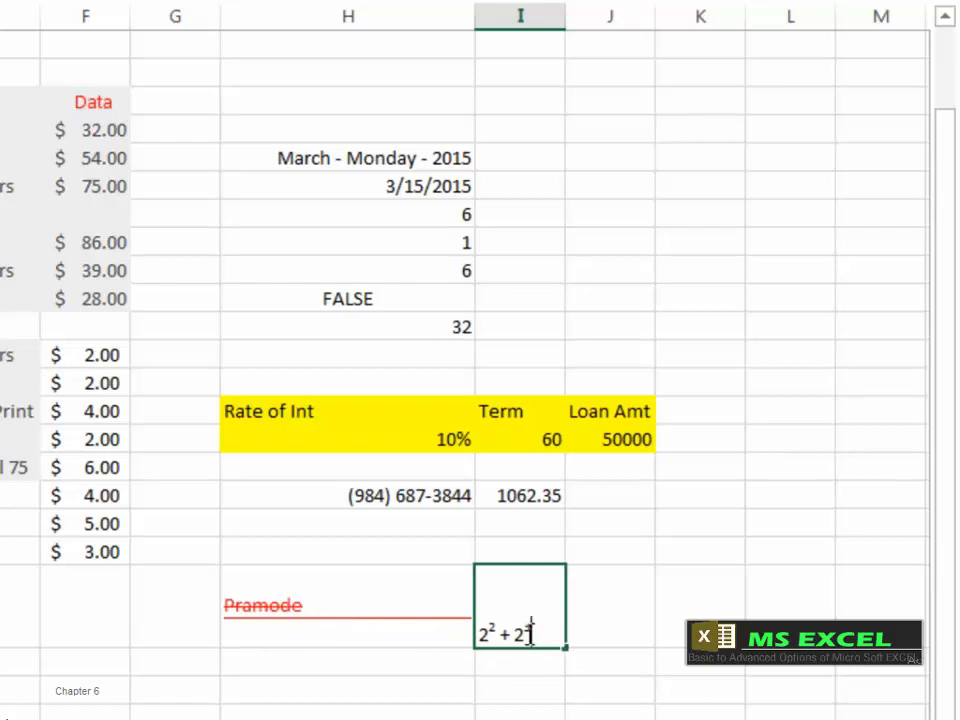
pyautogui.write('3')
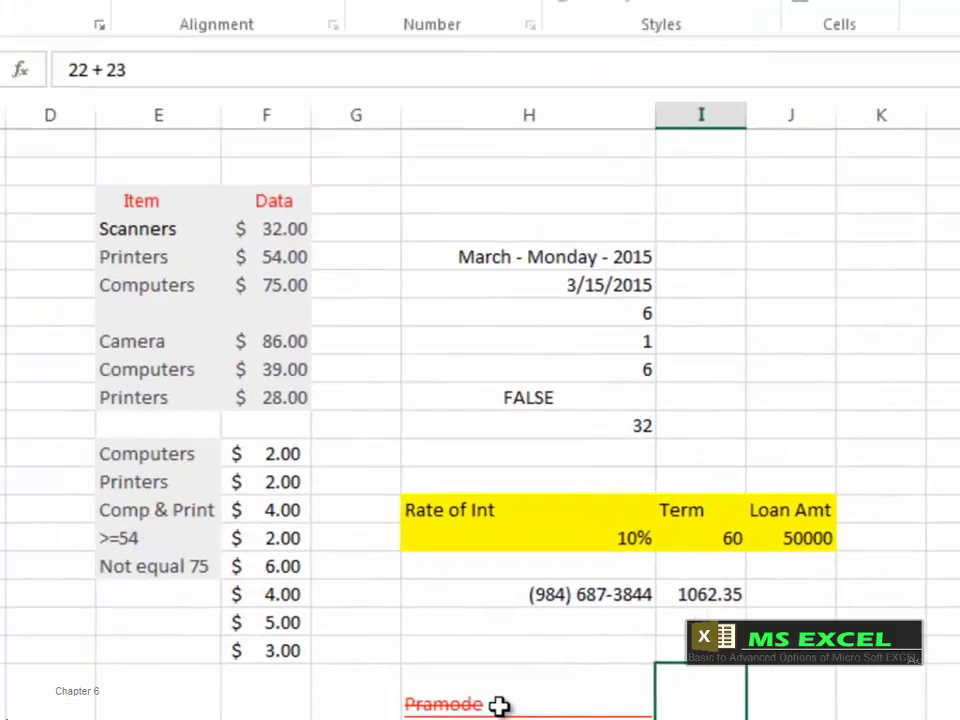
# Remove the strikethrough from H23's red name, keeping its Single Accounting underline
pyautogui.click(306, 606)
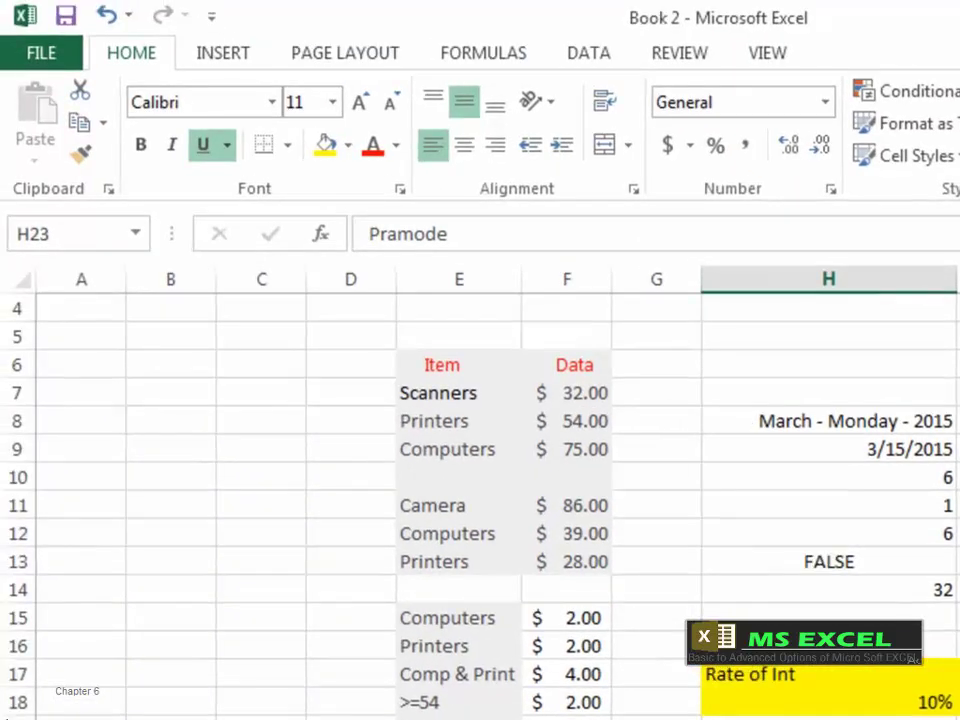
pyautogui.click(400, 191)
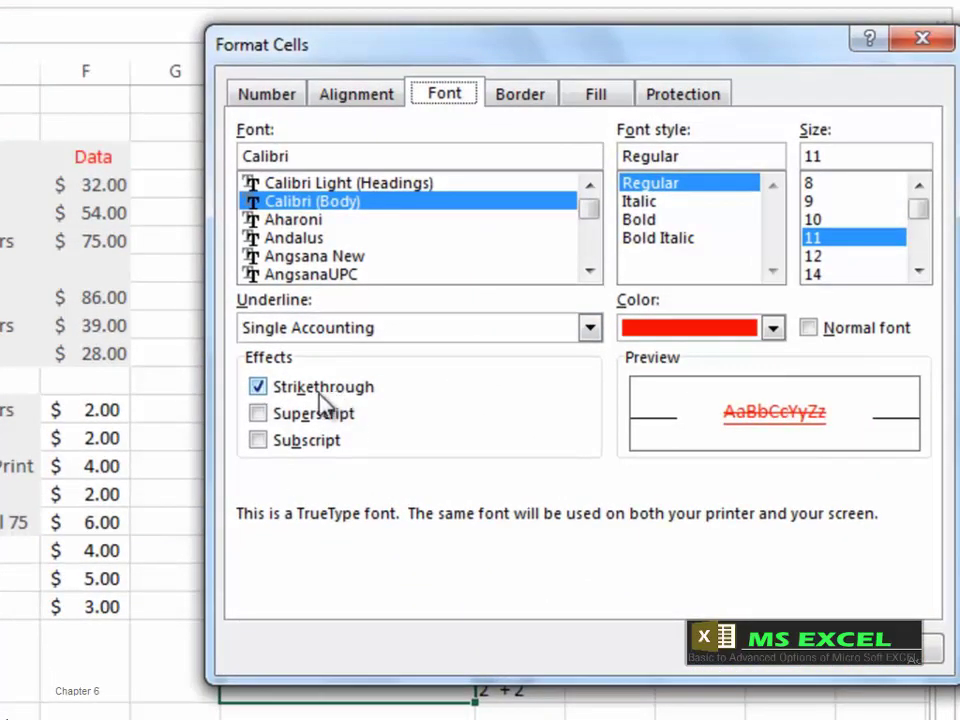
pyautogui.click(259, 387)
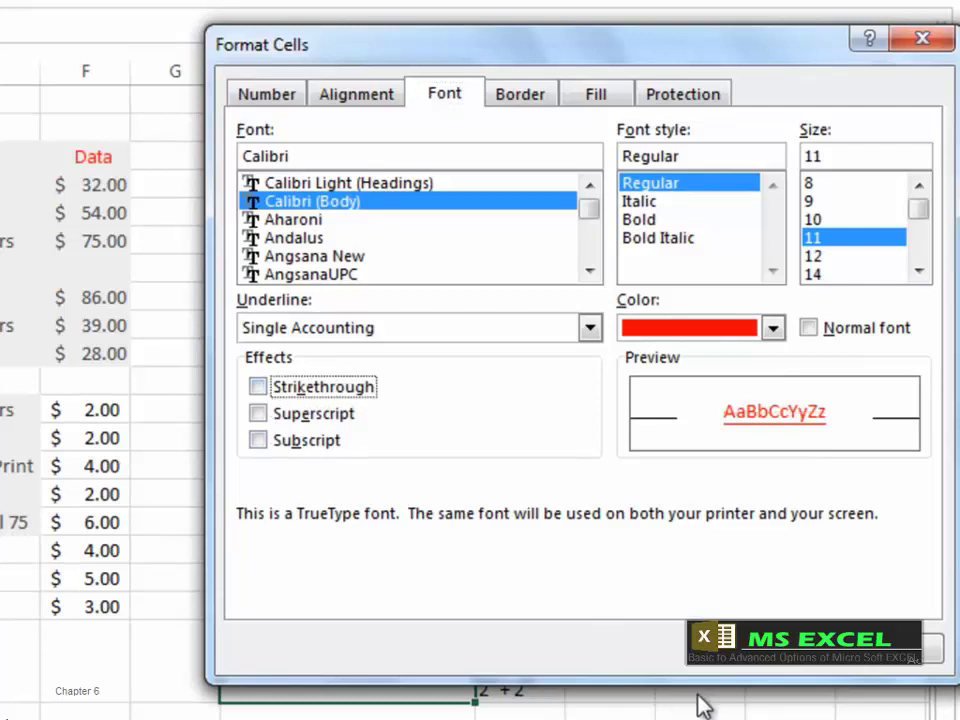
pyautogui.click(810, 648)
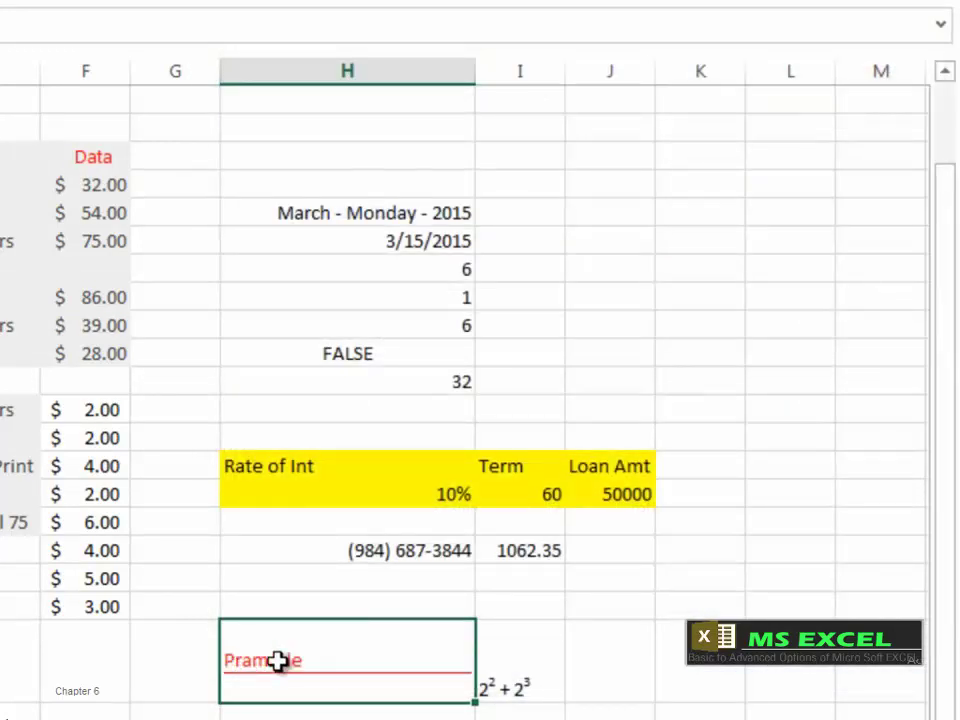
pyautogui.click(600, 680)
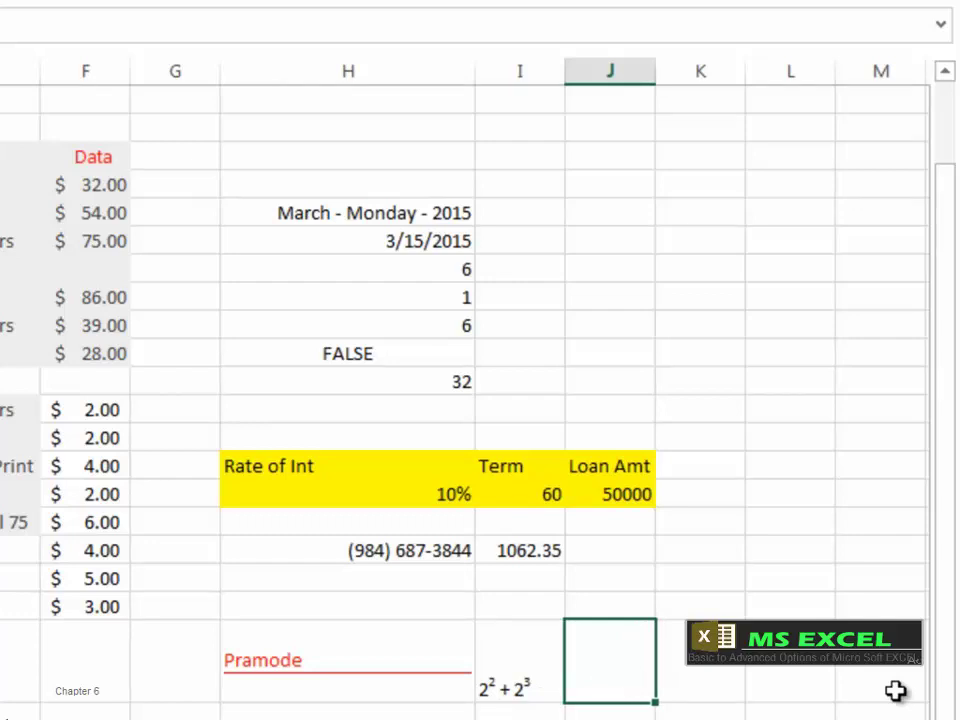
# Enter co2 H2O in J23 with the 2 in co2 formatted as a subscript
pyautogui.doubleClick(620, 673)
pyautogui.write('o2')
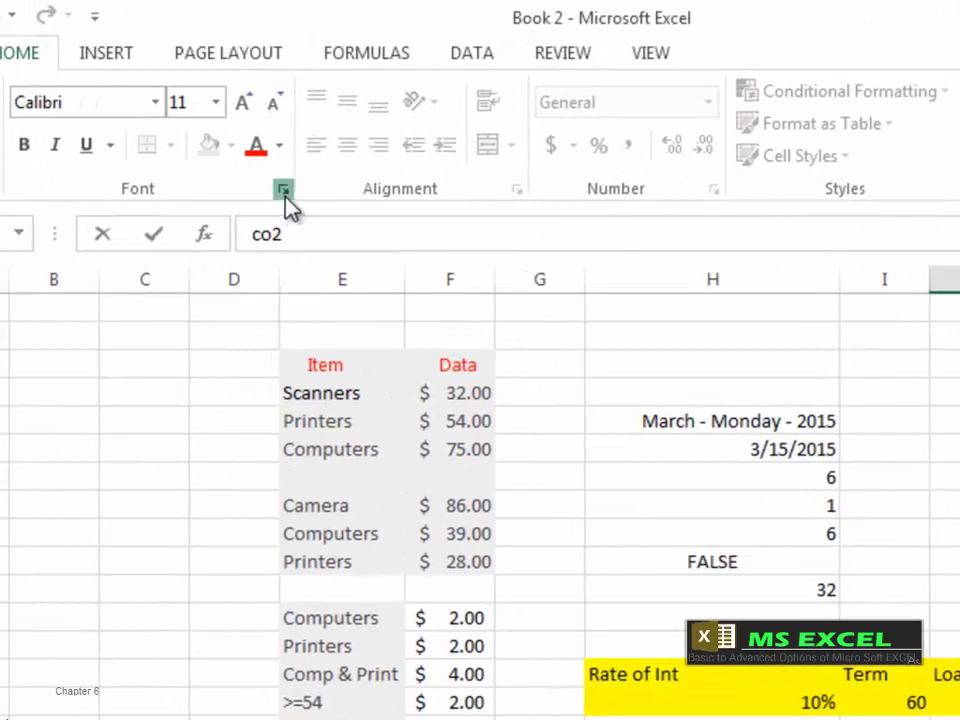
pyautogui.click(284, 189)
pyautogui.click(622, 648)
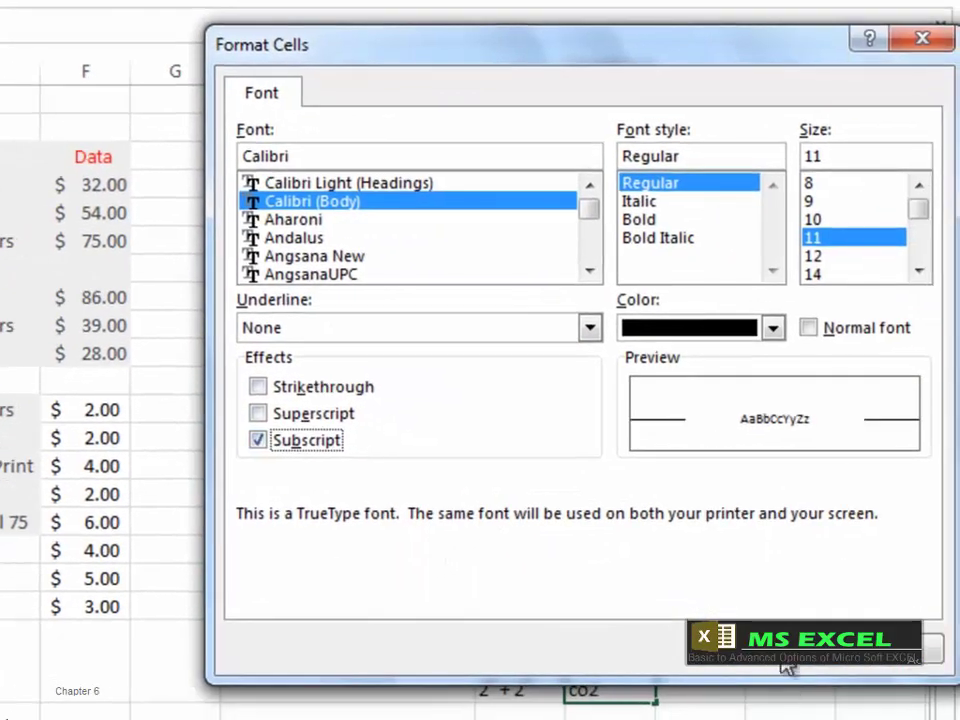
pyautogui.click(785, 662)
pyautogui.write('H2')
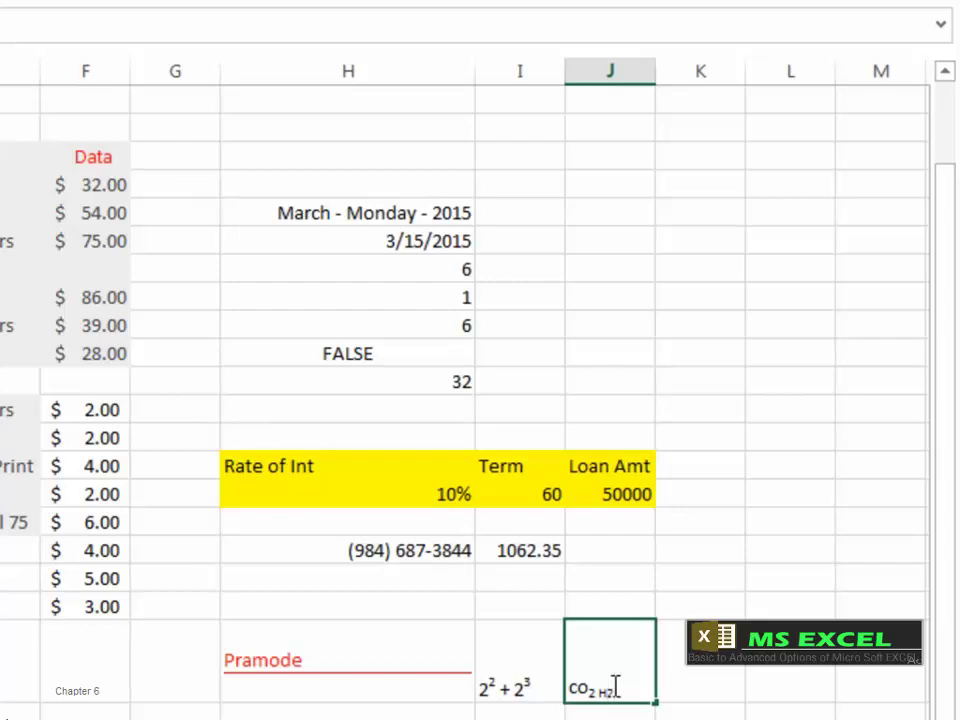
pyautogui.write('O')
# Clear subscript from H2O in J23, then subscript only its 2
pyautogui.moveTo(603, 690); pyautogui.dragTo(628, 690)
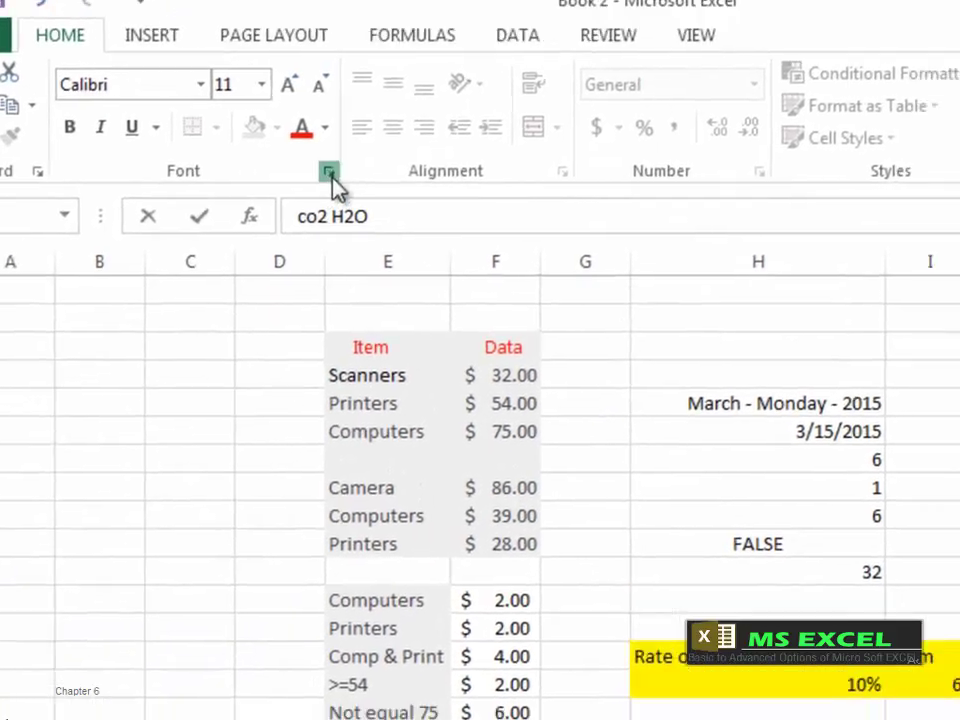
pyautogui.click(378, 188)
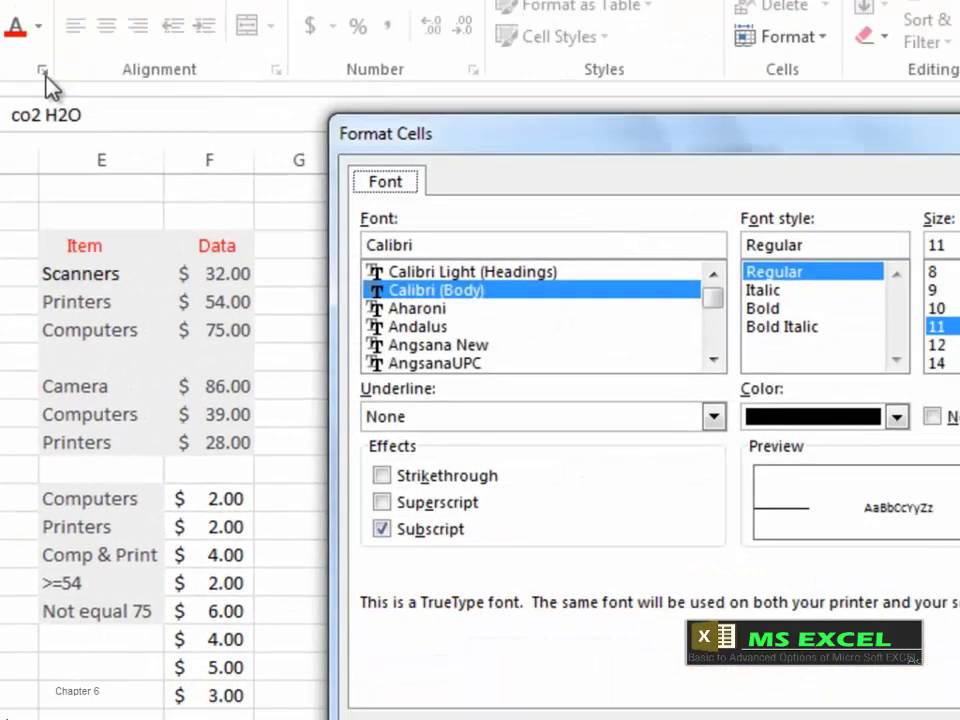
pyautogui.click(259, 485)
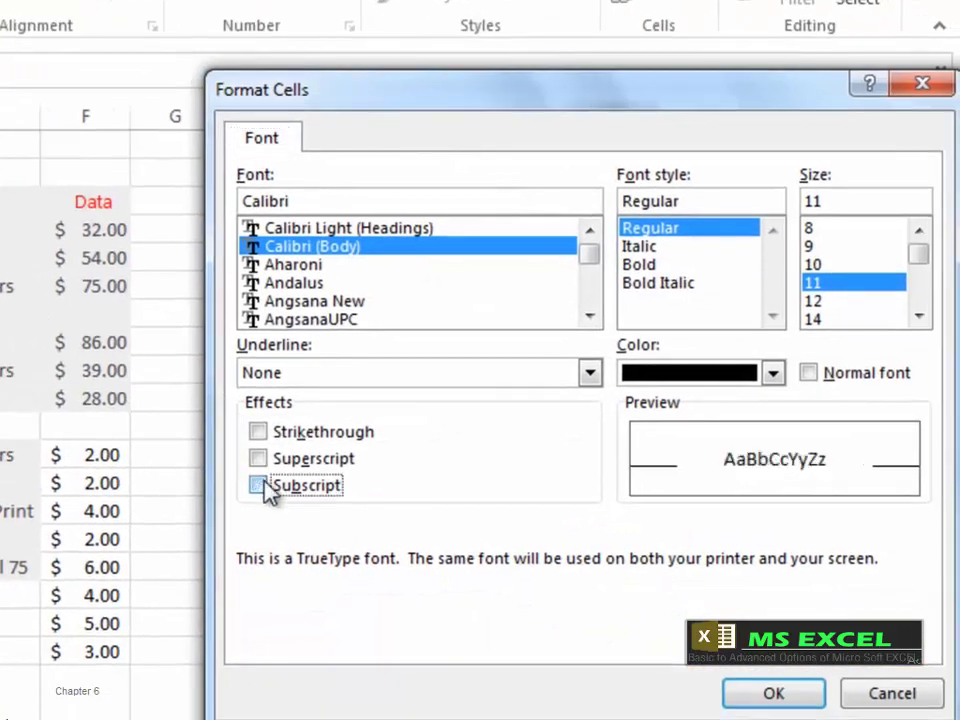
pyautogui.click(745, 692)
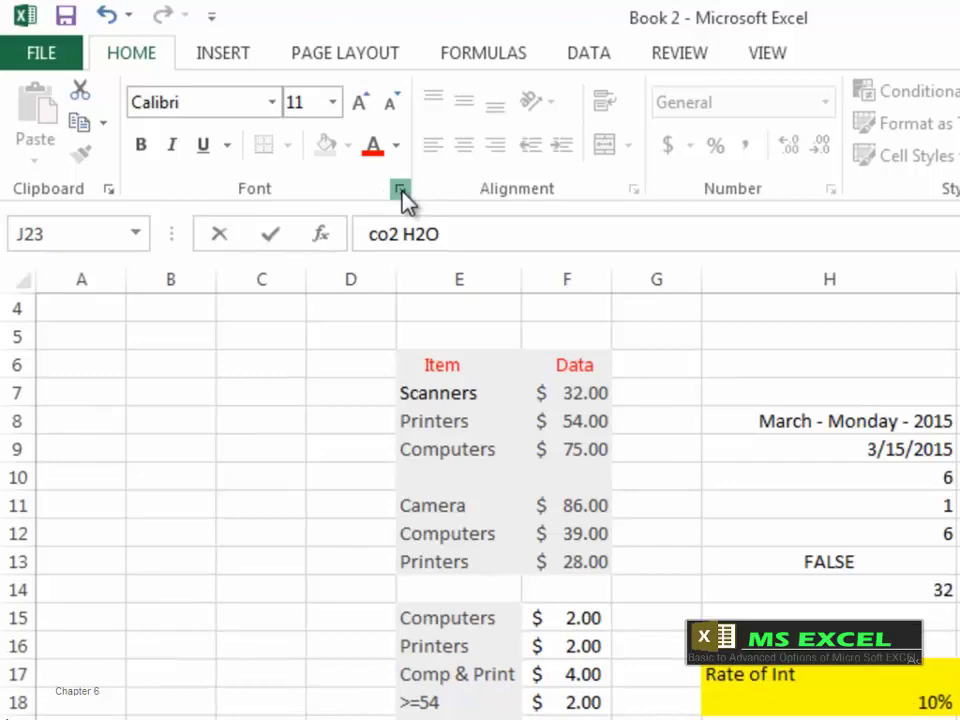
pyautogui.click(398, 190)
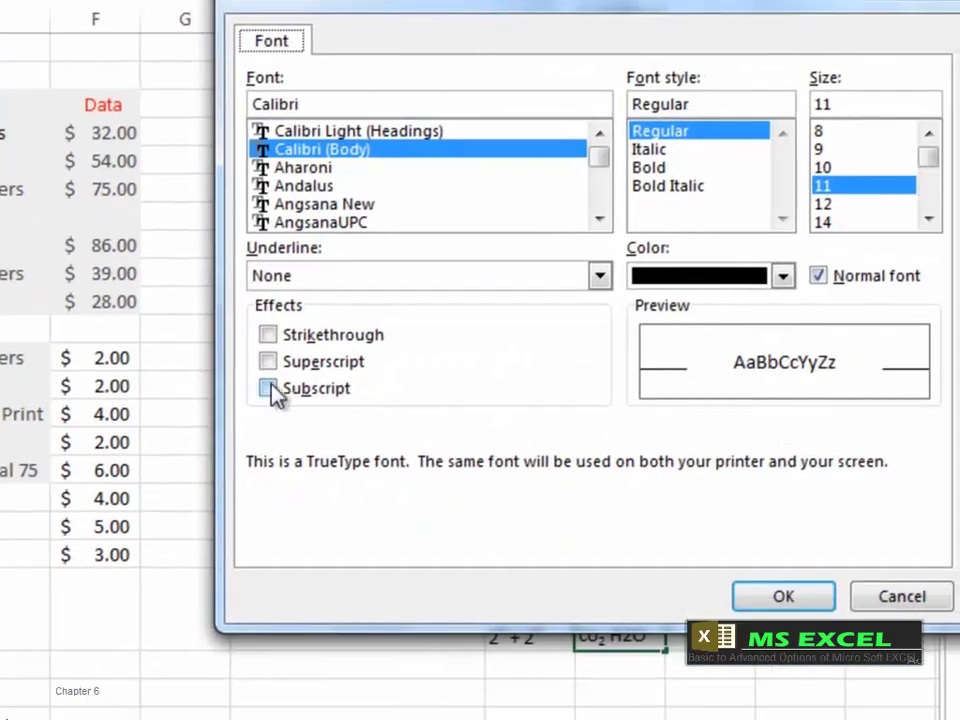
pyautogui.click(268, 389)
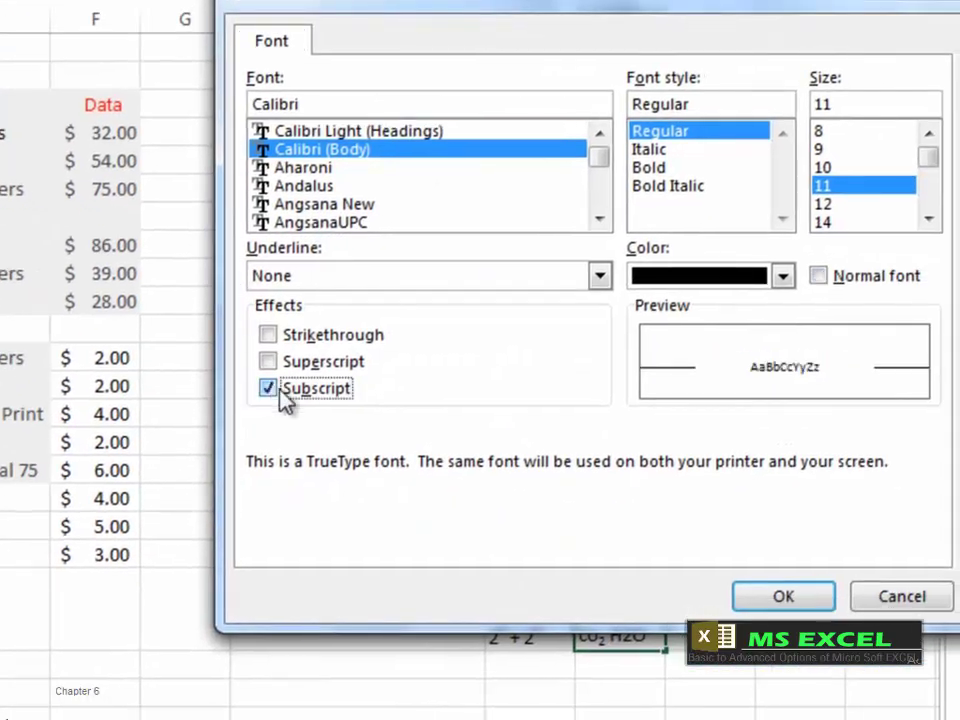
pyautogui.click(784, 596)
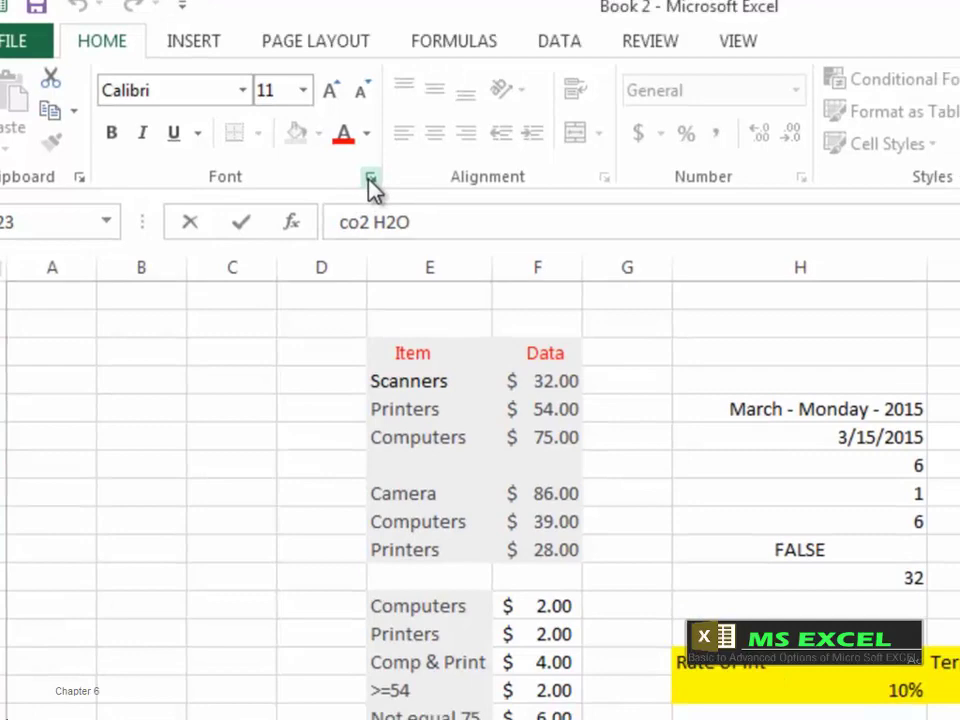
# Commit the co₂ H₂O entry in J23
pyautogui.click(397, 188)
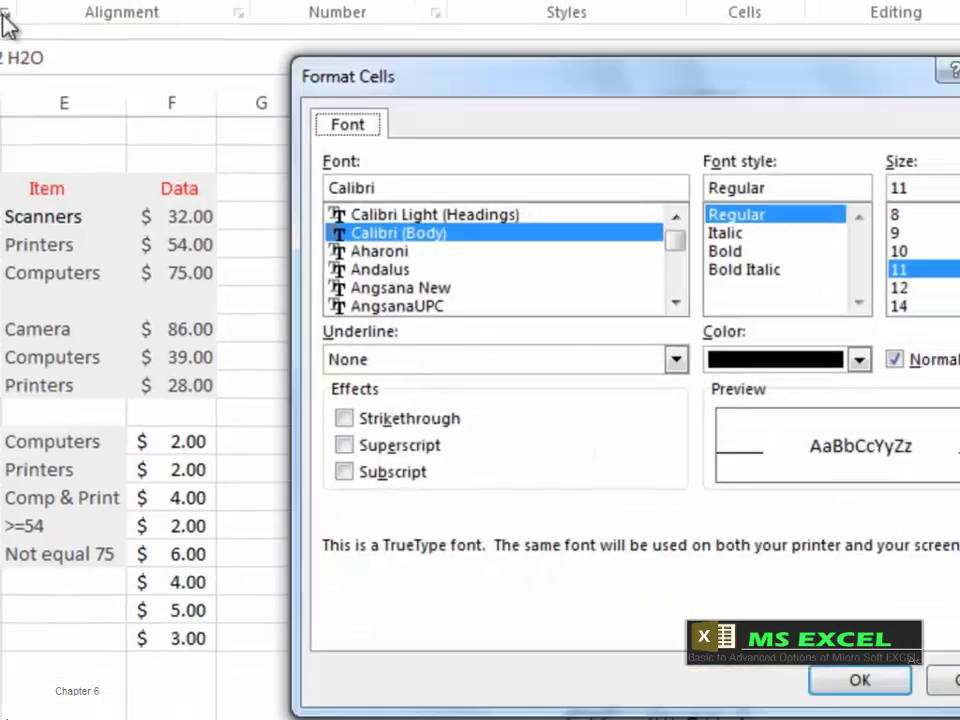
pyautogui.click(925, 641)
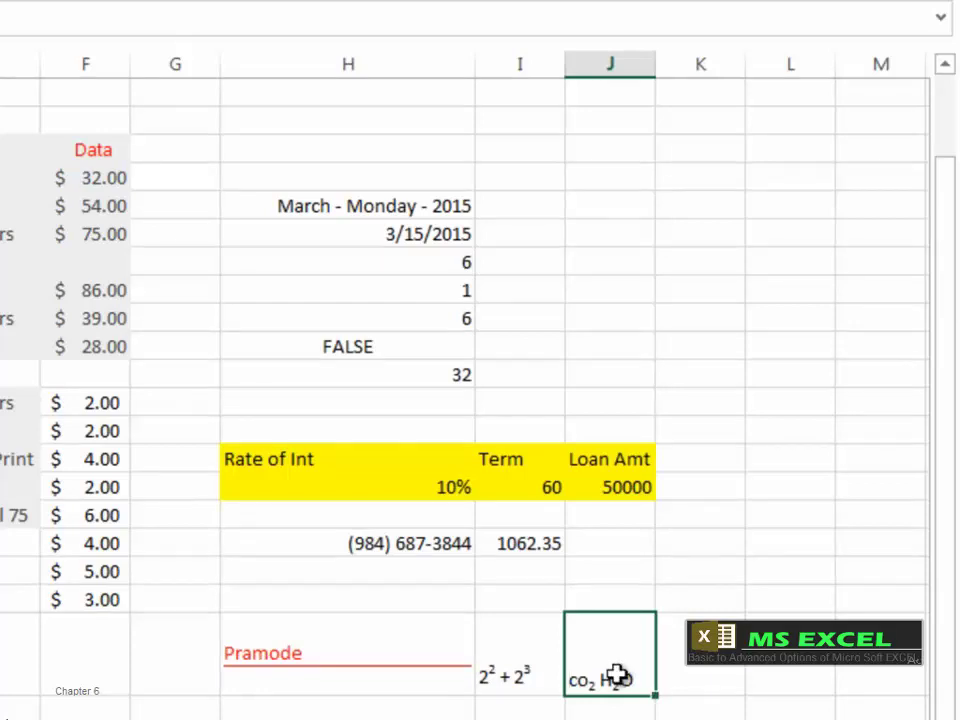
pyautogui.press('Return')
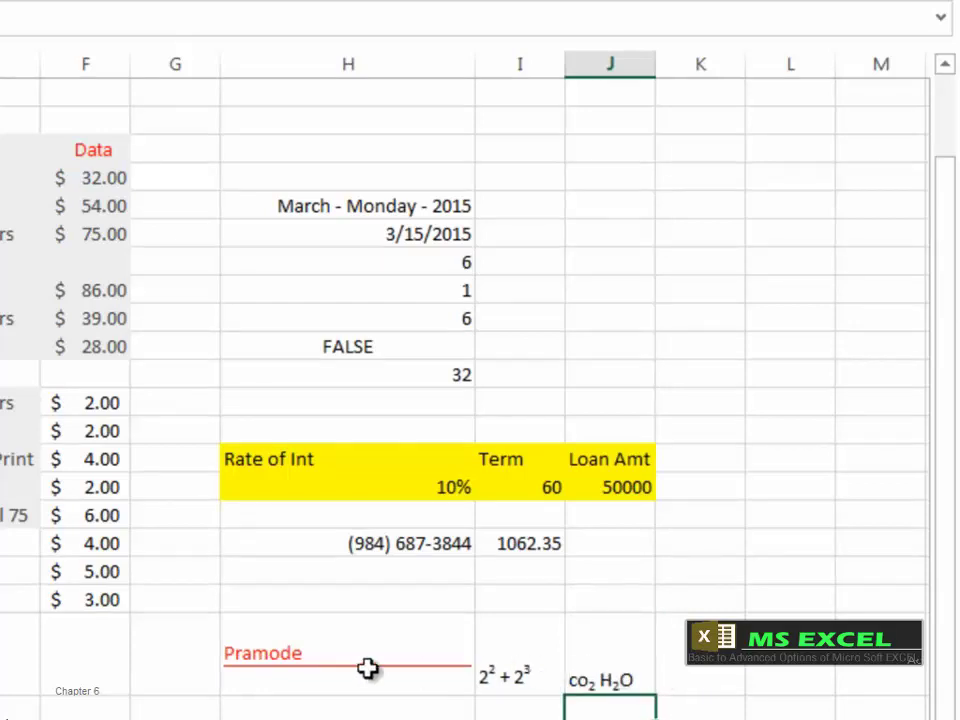
# Give cell H23 a double-line outline border after trying several dotted and dashed styles
pyautogui.click(332, 665)
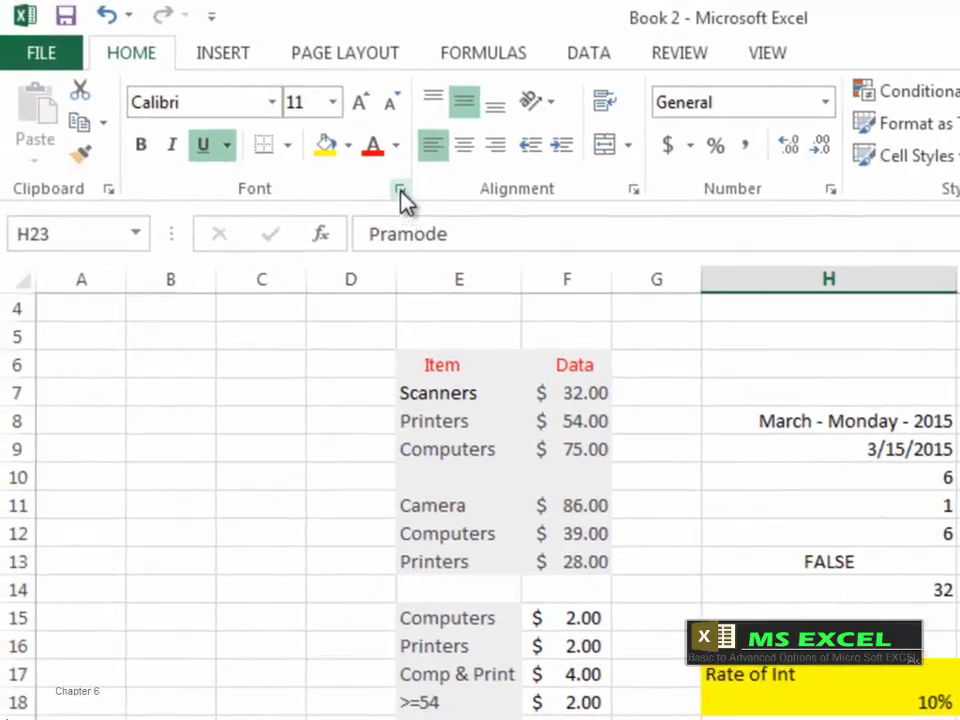
pyautogui.click(399, 189)
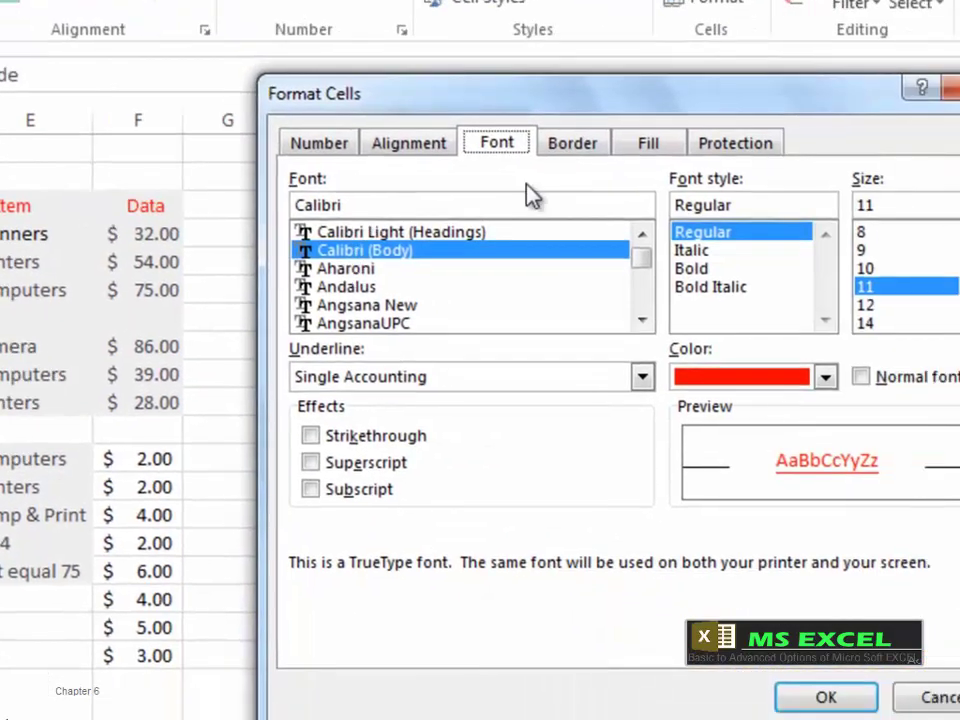
pyautogui.click(520, 125)
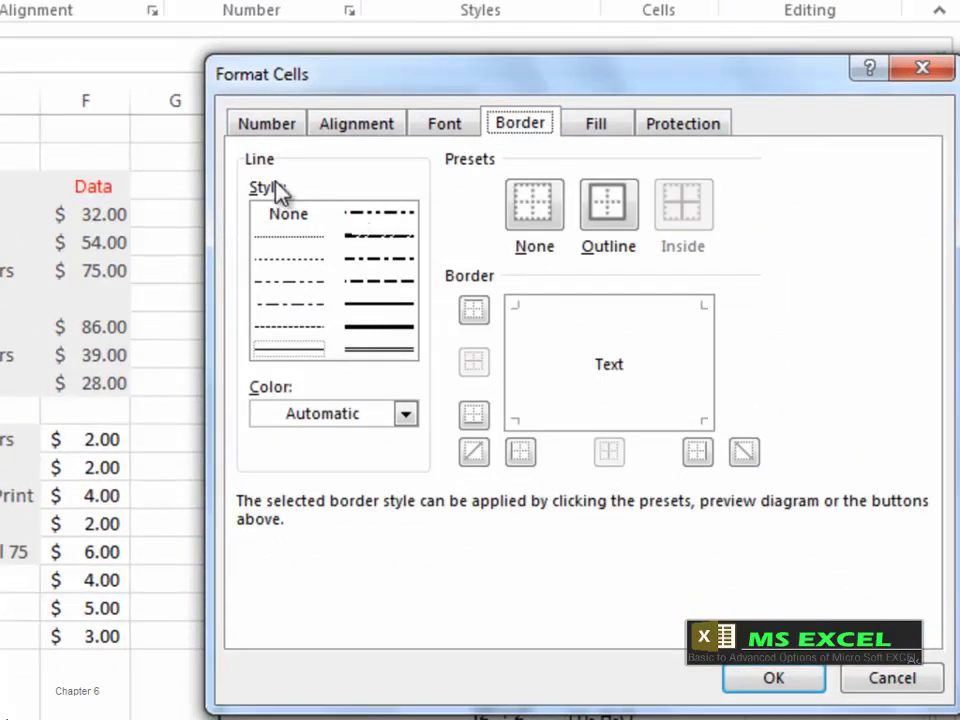
pyautogui.click(296, 238)
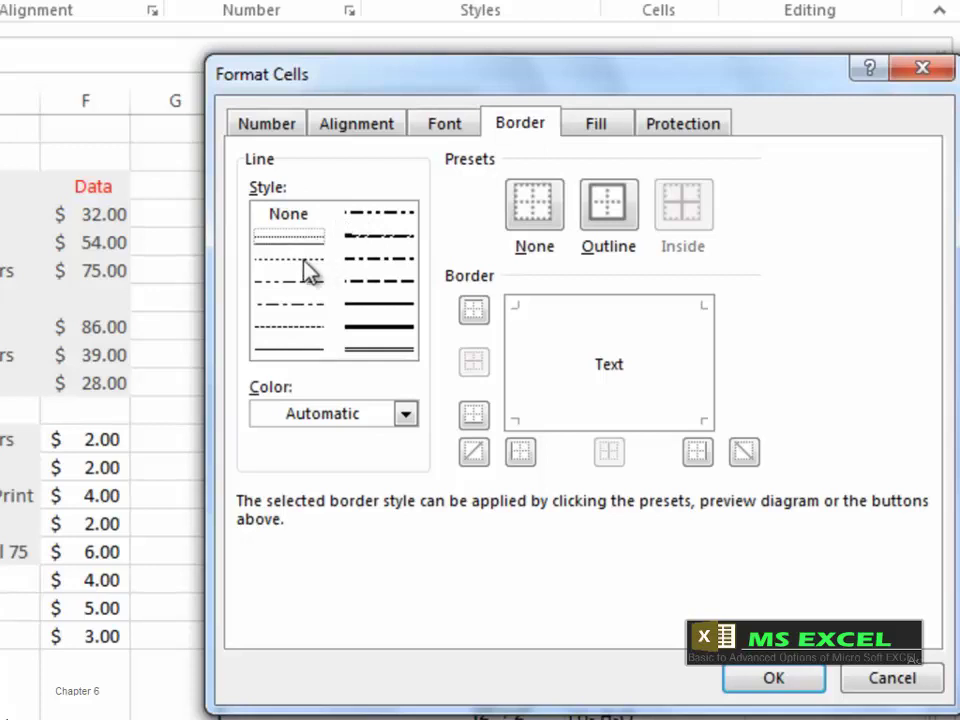
pyautogui.click(306, 260)
pyautogui.click(295, 283)
pyautogui.click(383, 284)
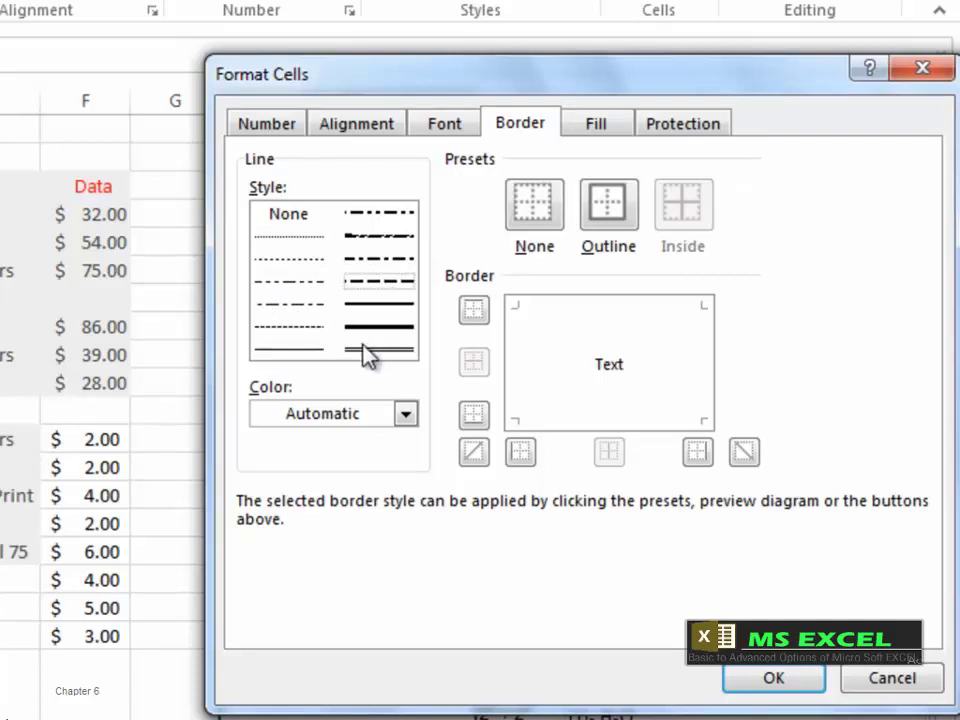
pyautogui.click(390, 352)
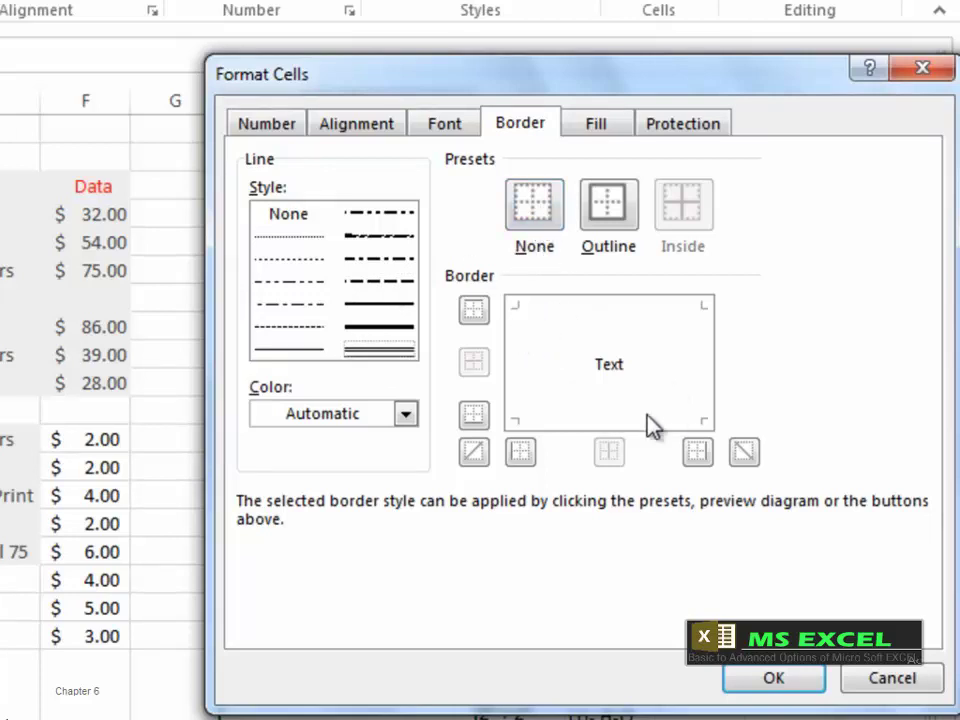
pyautogui.click(612, 213)
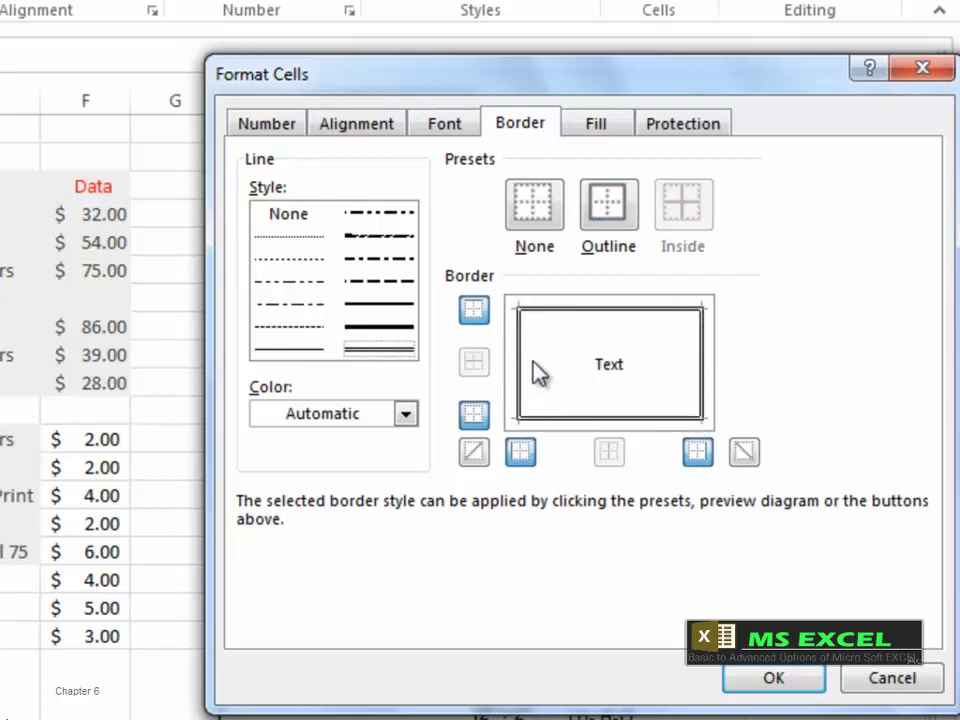
# Check the top, bottom and left edges, then recolour the outline border dark orange
pyautogui.click(476, 313)
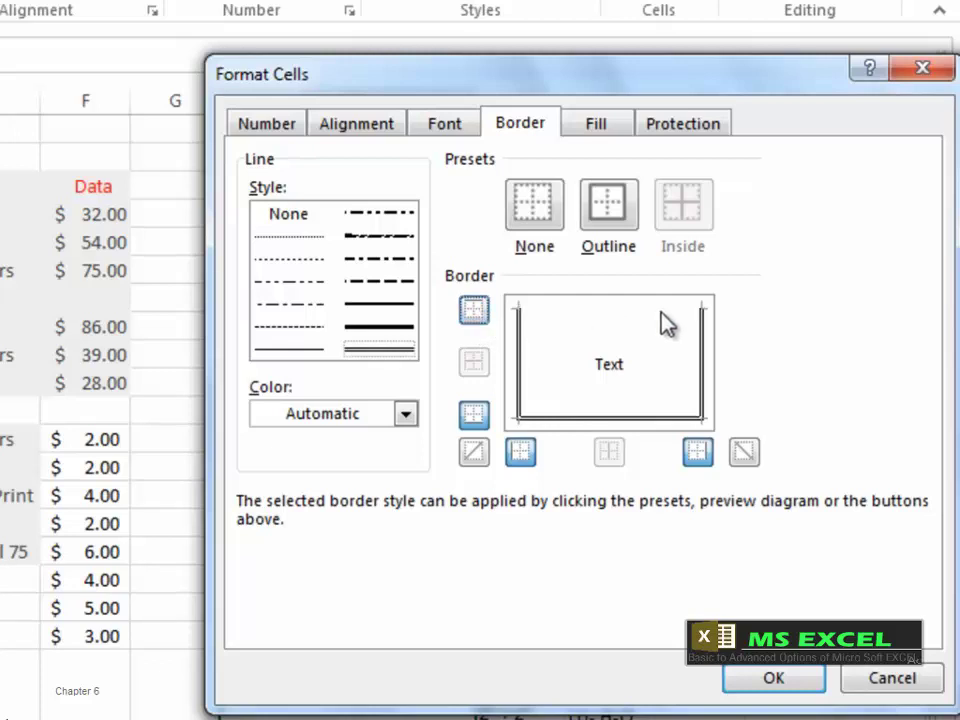
pyautogui.click(477, 312)
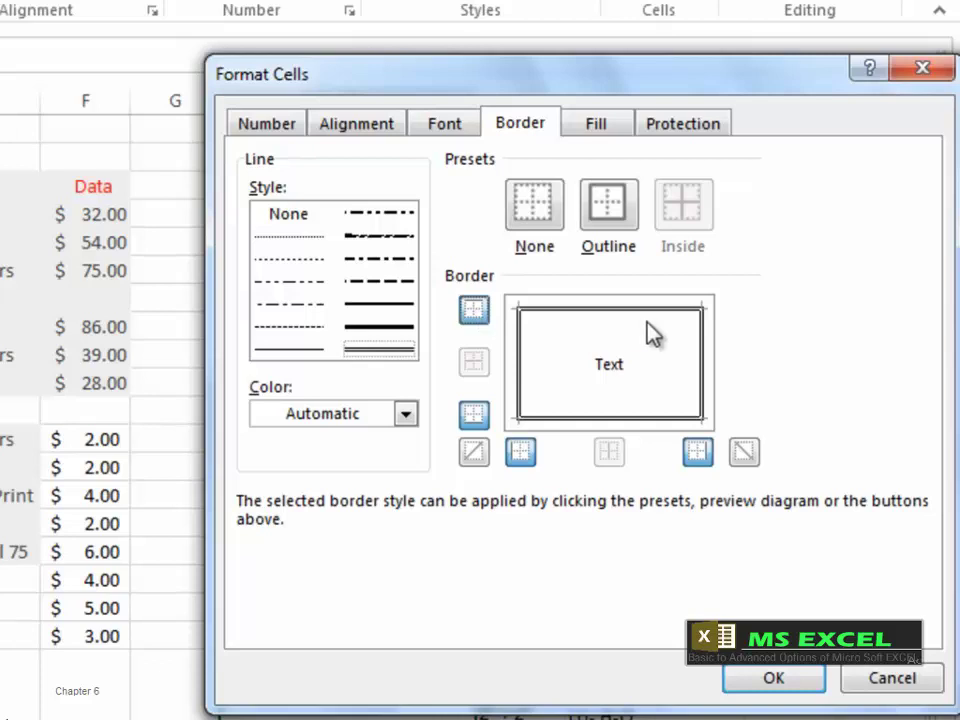
pyautogui.click(475, 414)
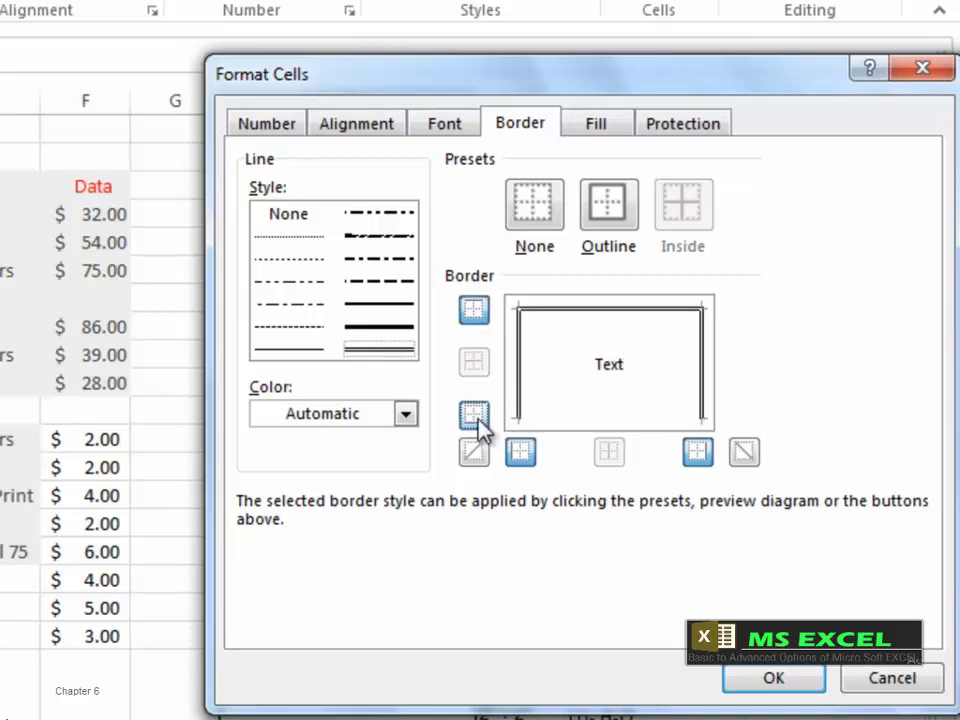
pyautogui.click(476, 416)
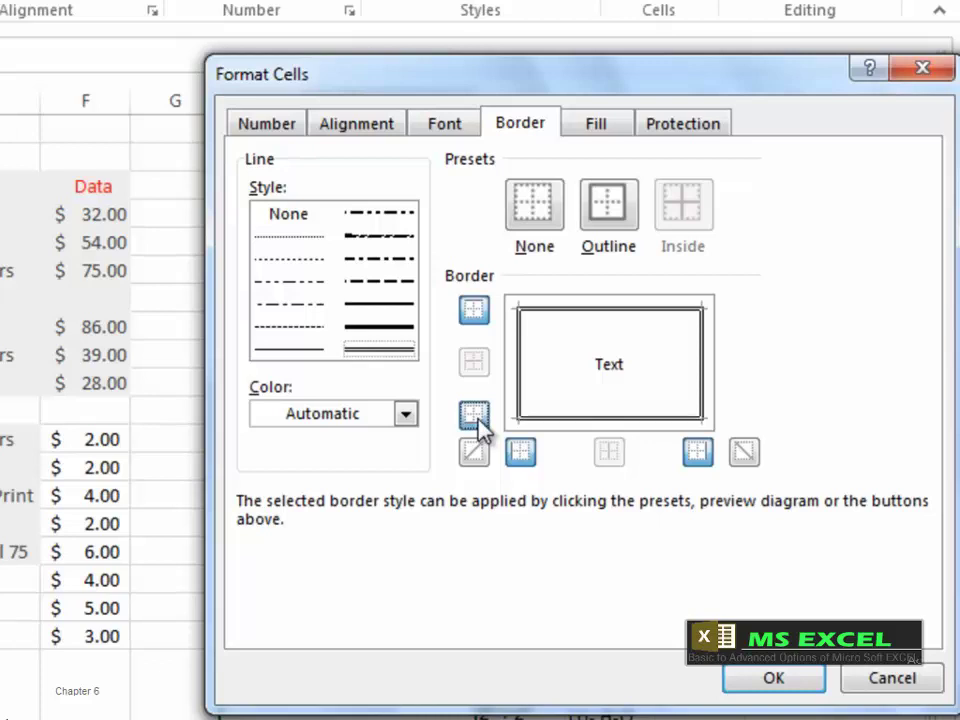
pyautogui.click(521, 453)
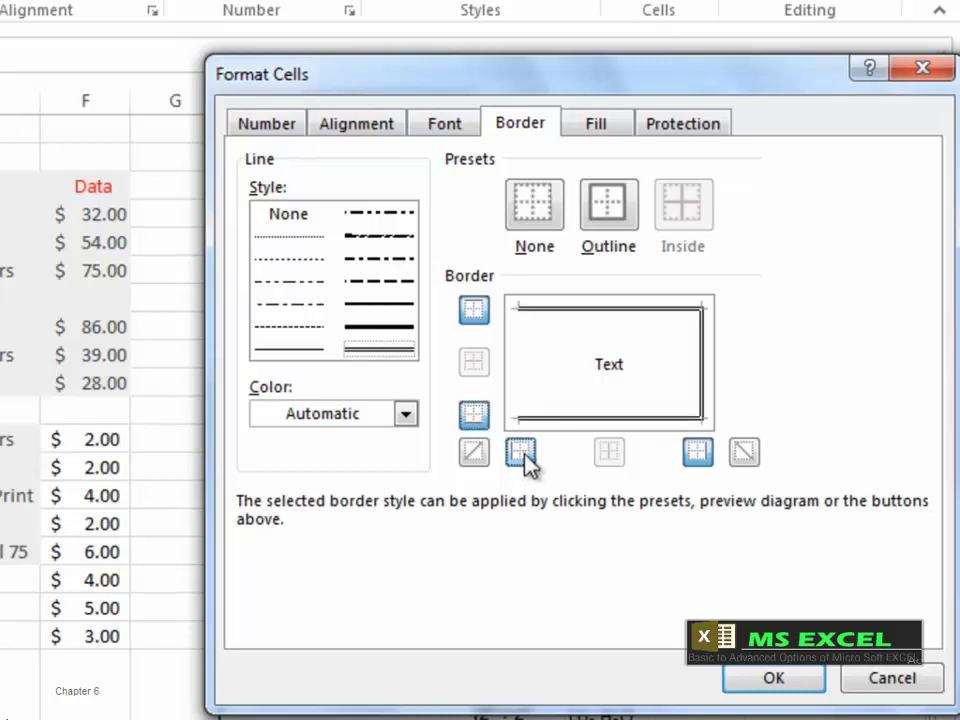
pyautogui.click(521, 453)
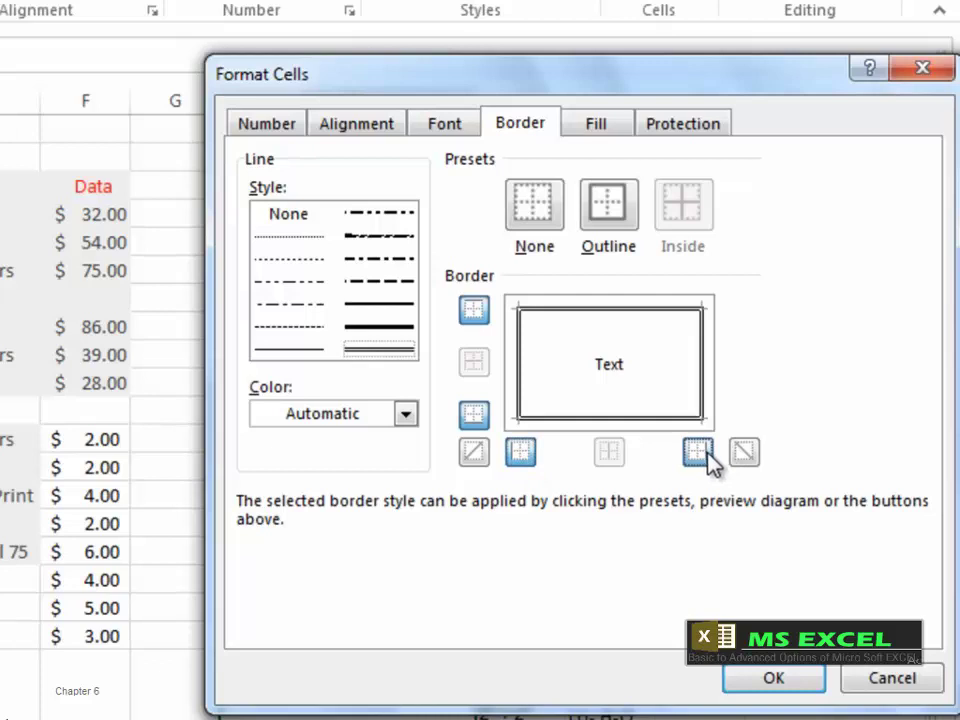
pyautogui.click(407, 416)
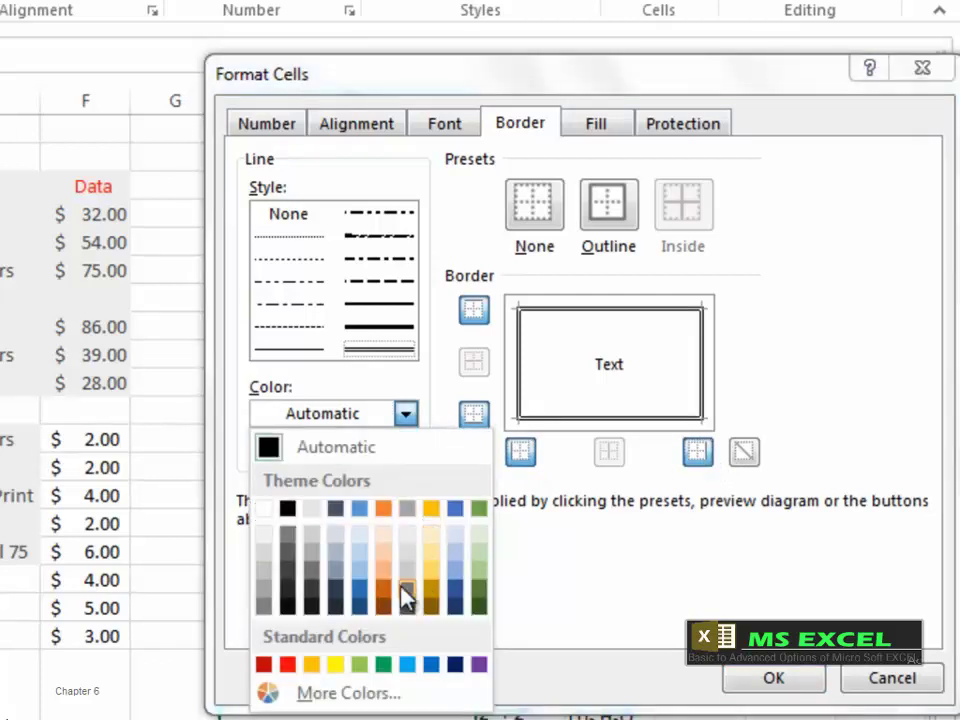
pyautogui.click(404, 590)
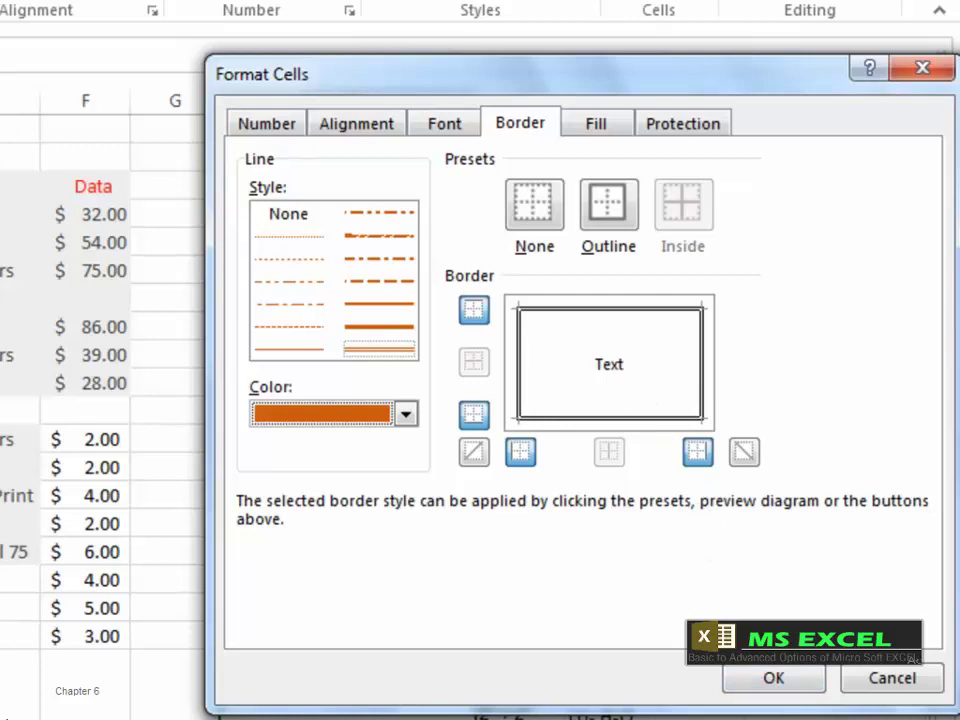
pyautogui.click(614, 212)
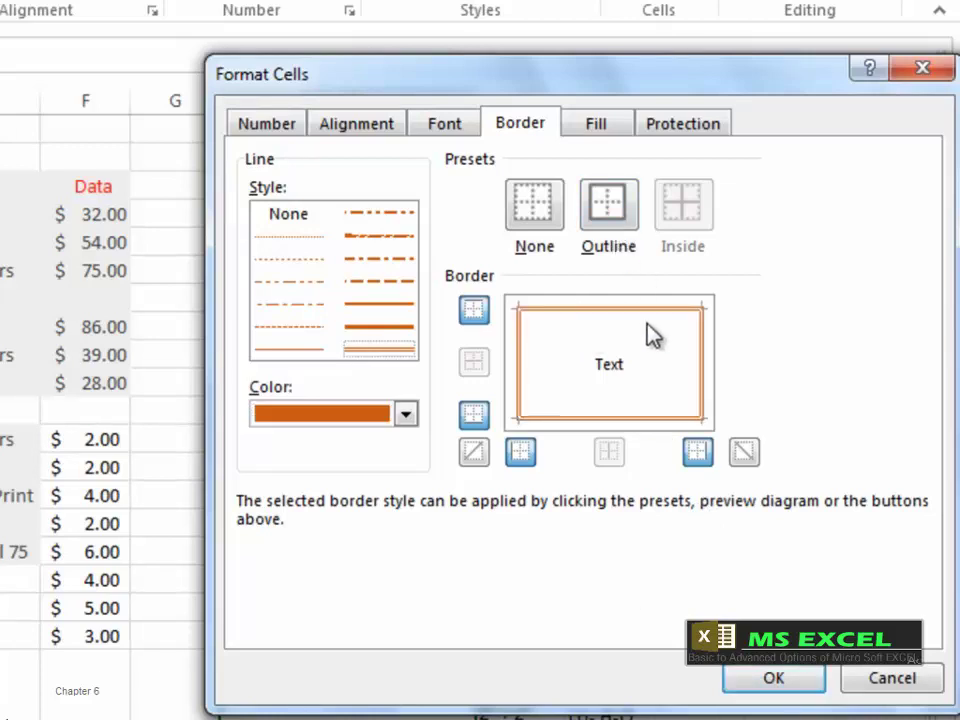
pyautogui.click(775, 675)
pyautogui.click(309, 716)
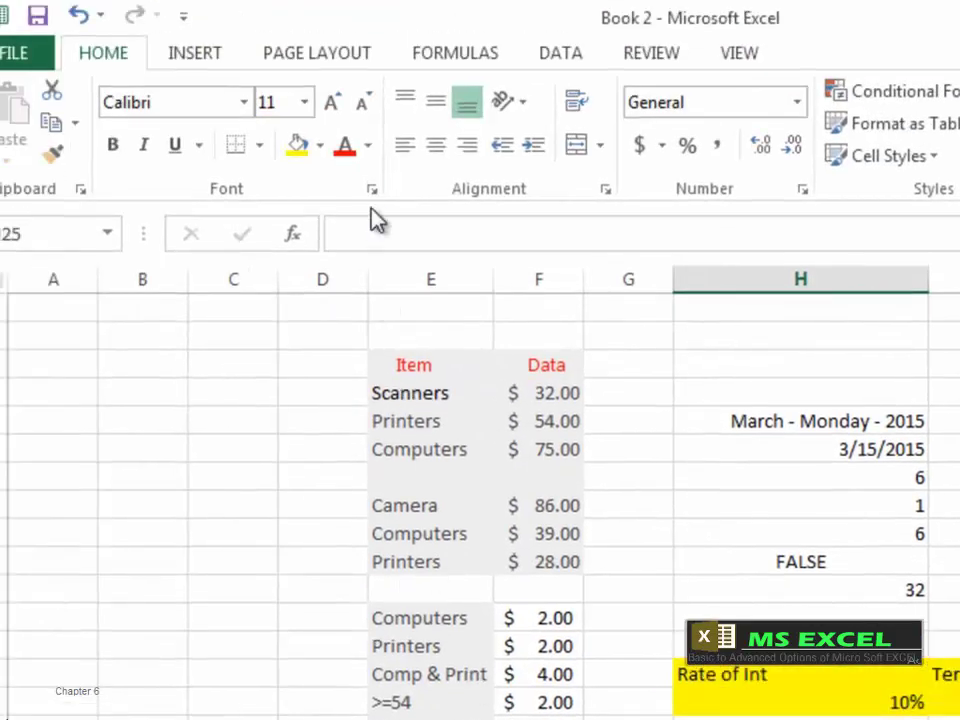
pyautogui.click(371, 189)
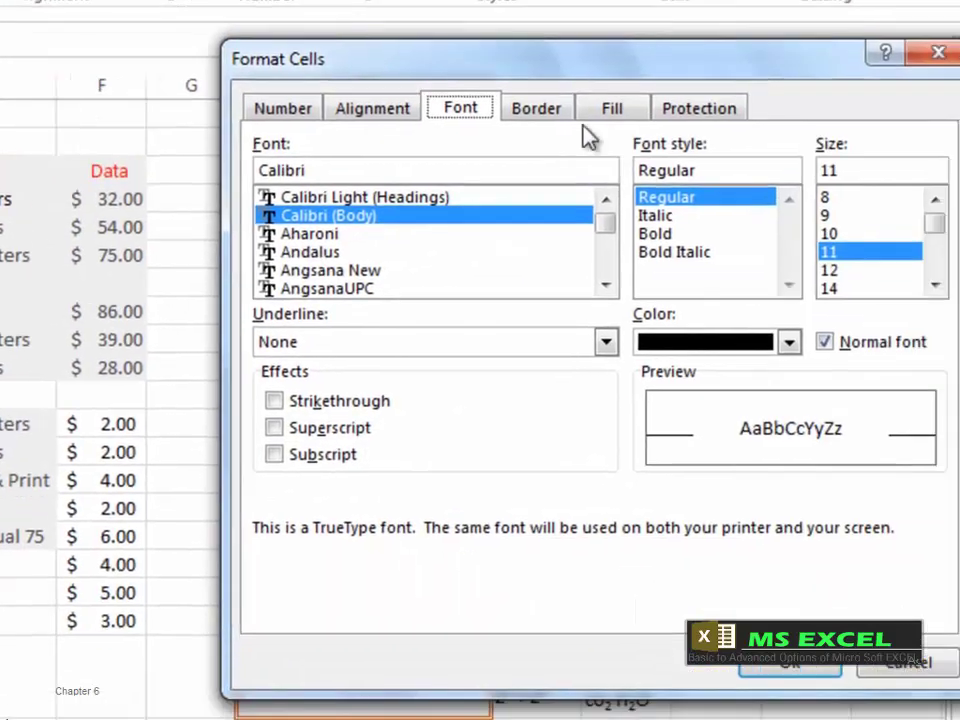
pyautogui.click(544, 108)
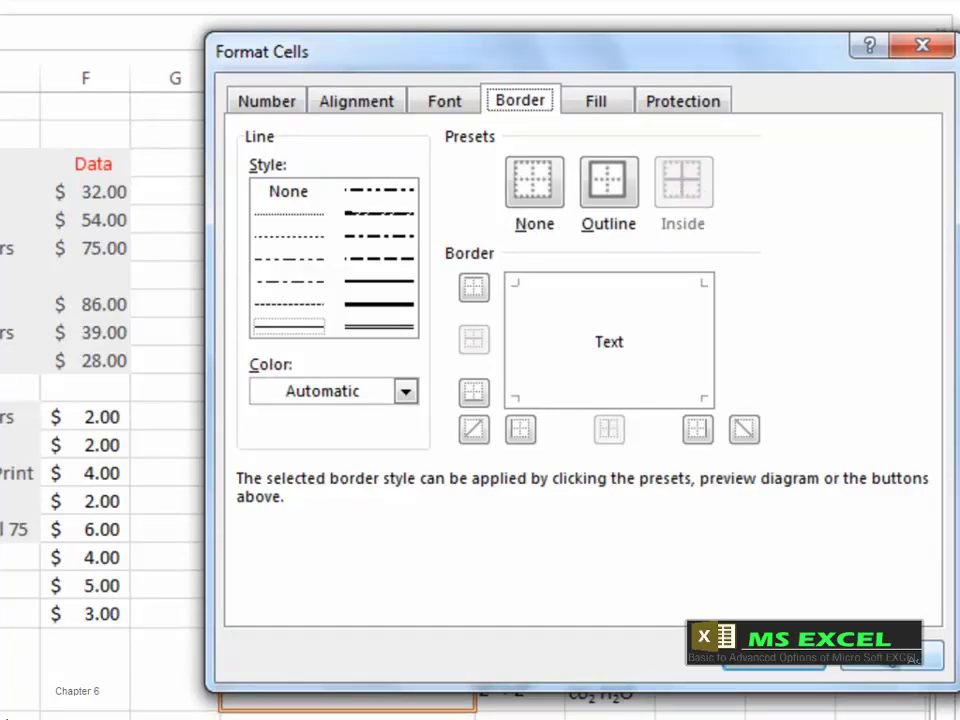
pyautogui.click(890, 660)
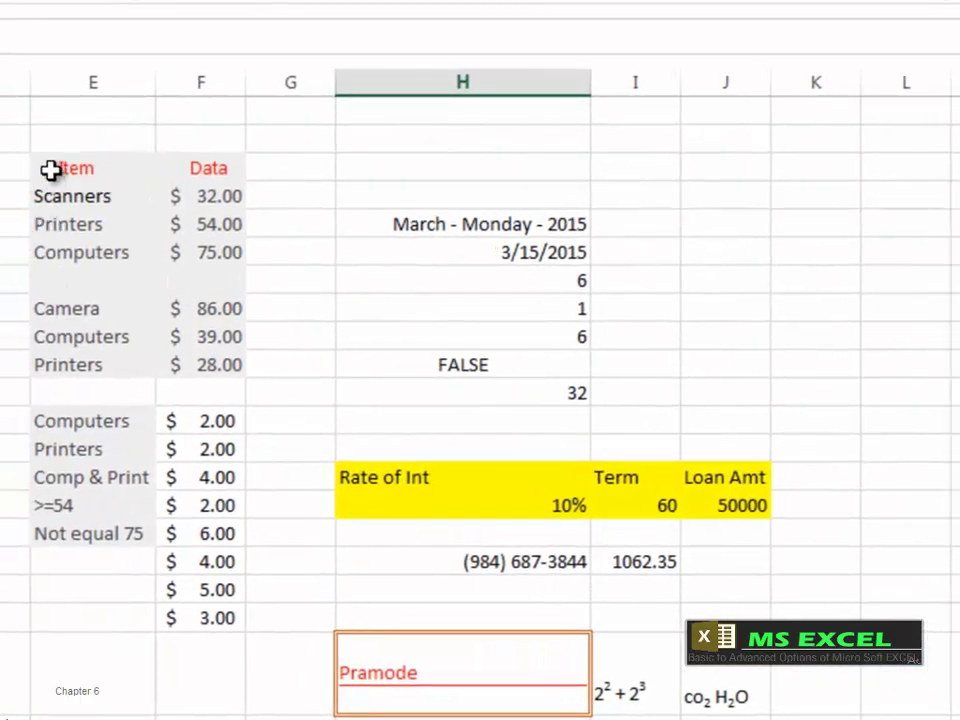
pyautogui.moveTo(51, 167); pyautogui.dragTo(194, 357)
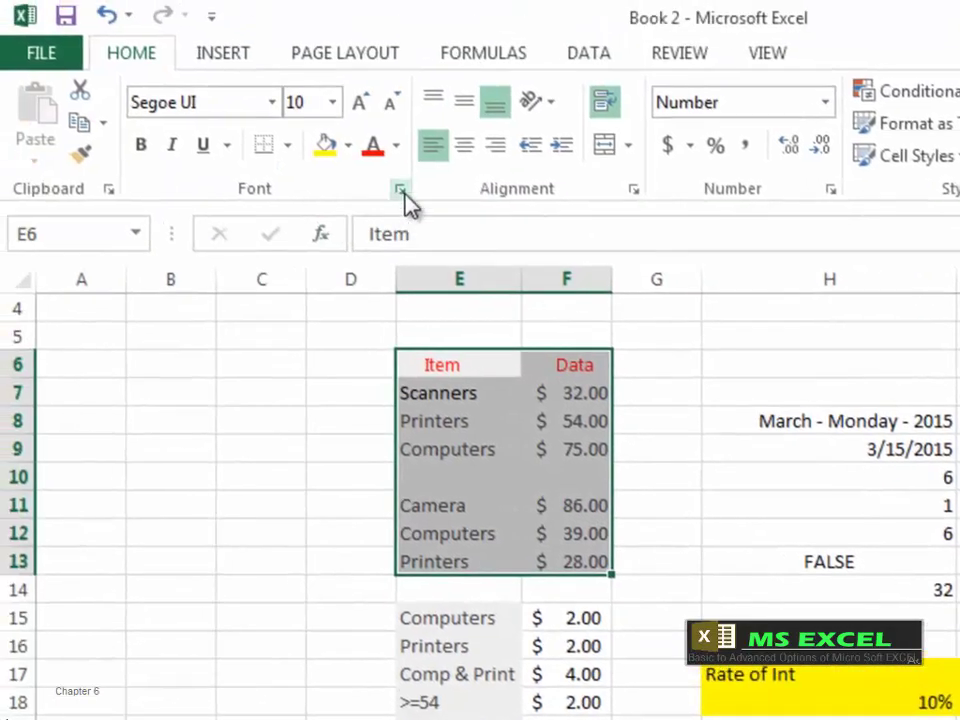
# Add thick solid inside borders between the Item/Data table cells
pyautogui.click(401, 191)
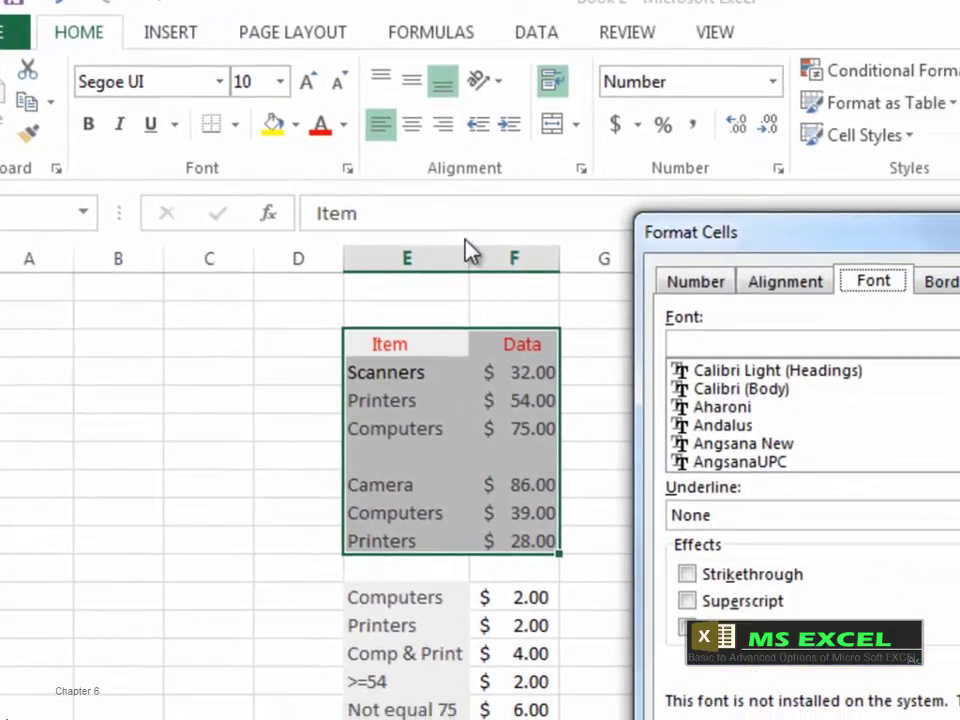
pyautogui.click(540, 128)
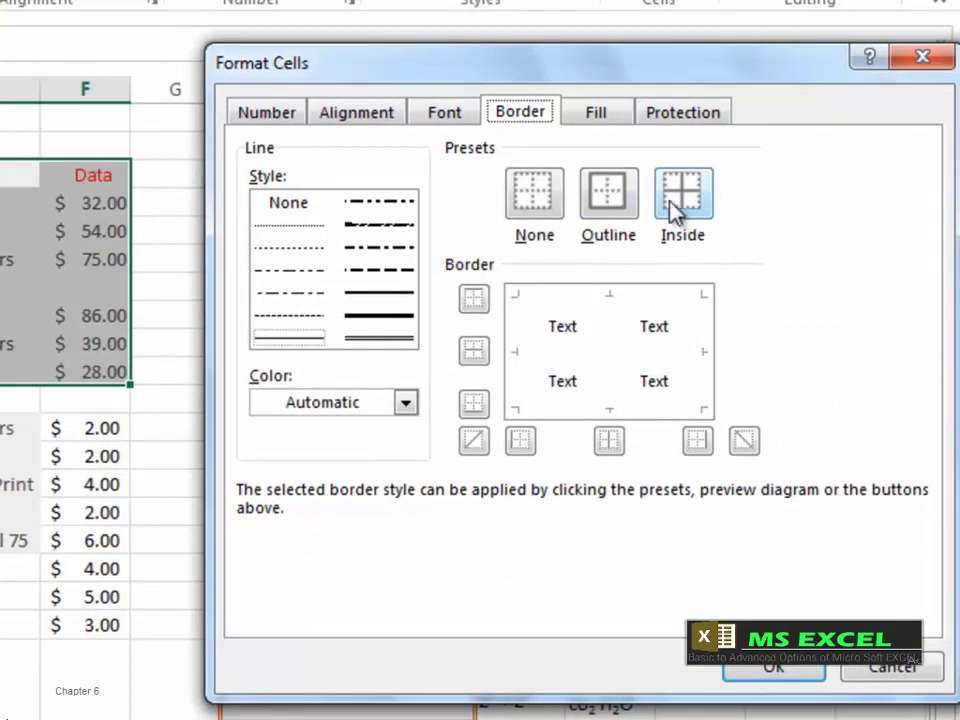
pyautogui.click(676, 205)
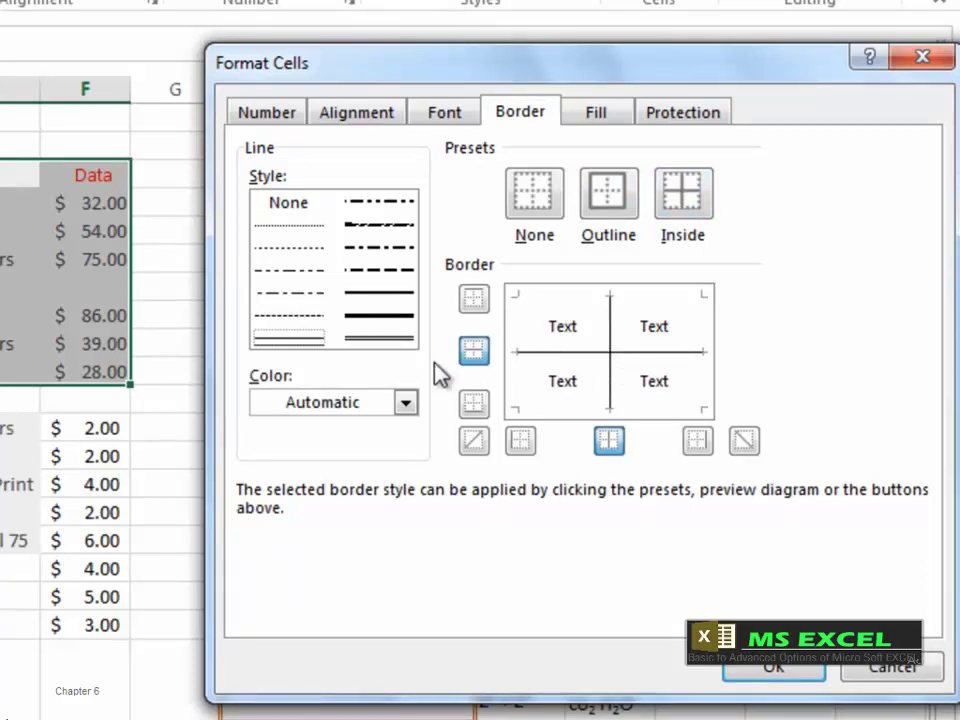
pyautogui.click(381, 318)
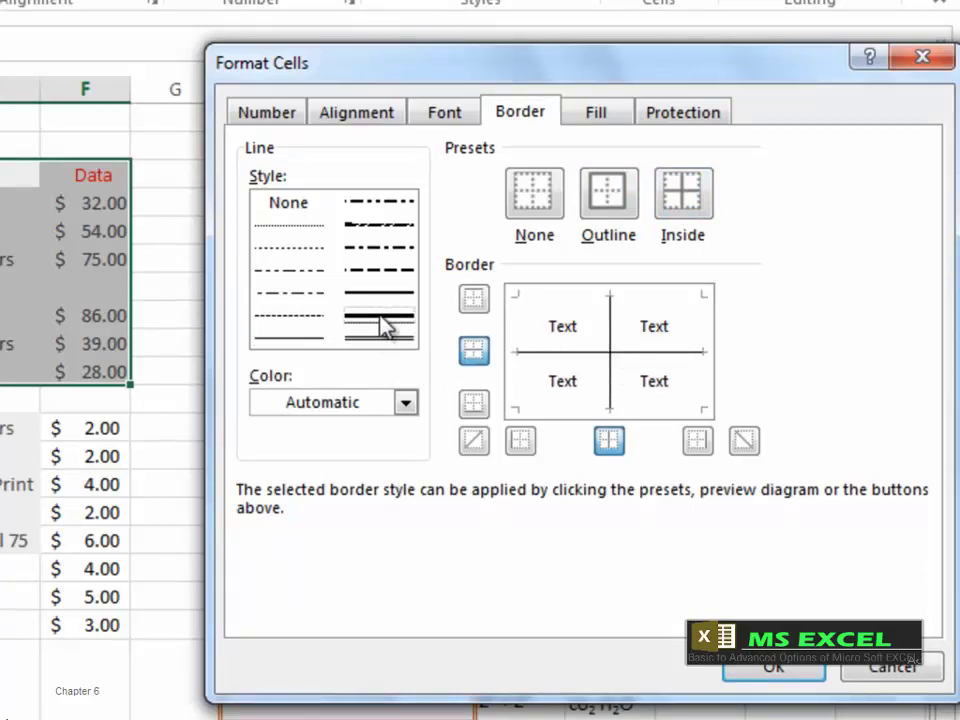
pyautogui.click(678, 212)
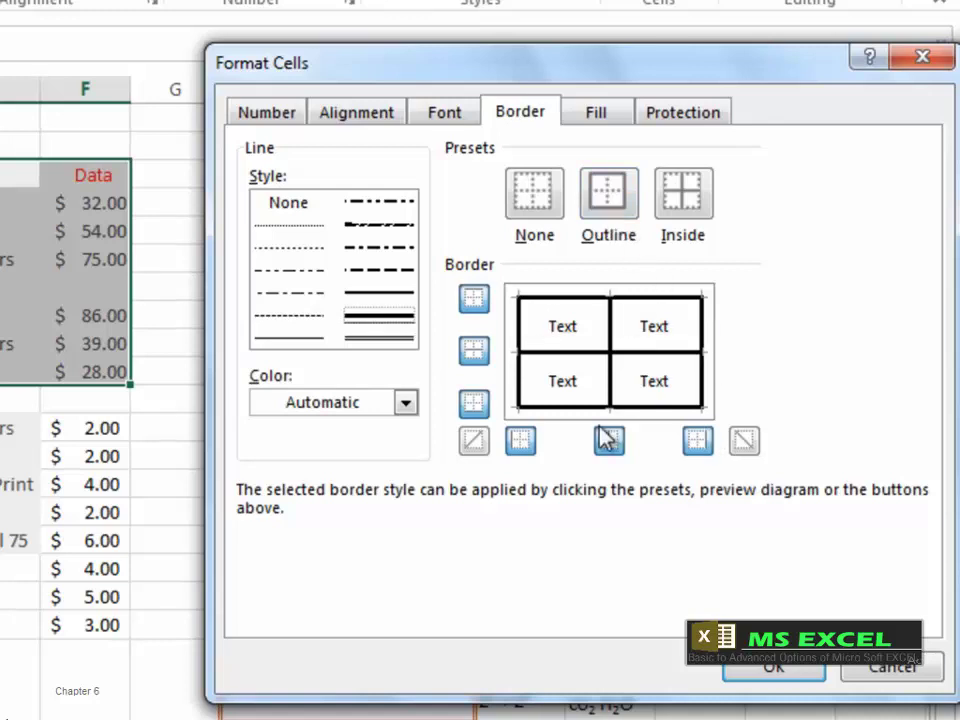
# Colour the table's outline gold and its inside borders red
pyautogui.click(405, 402)
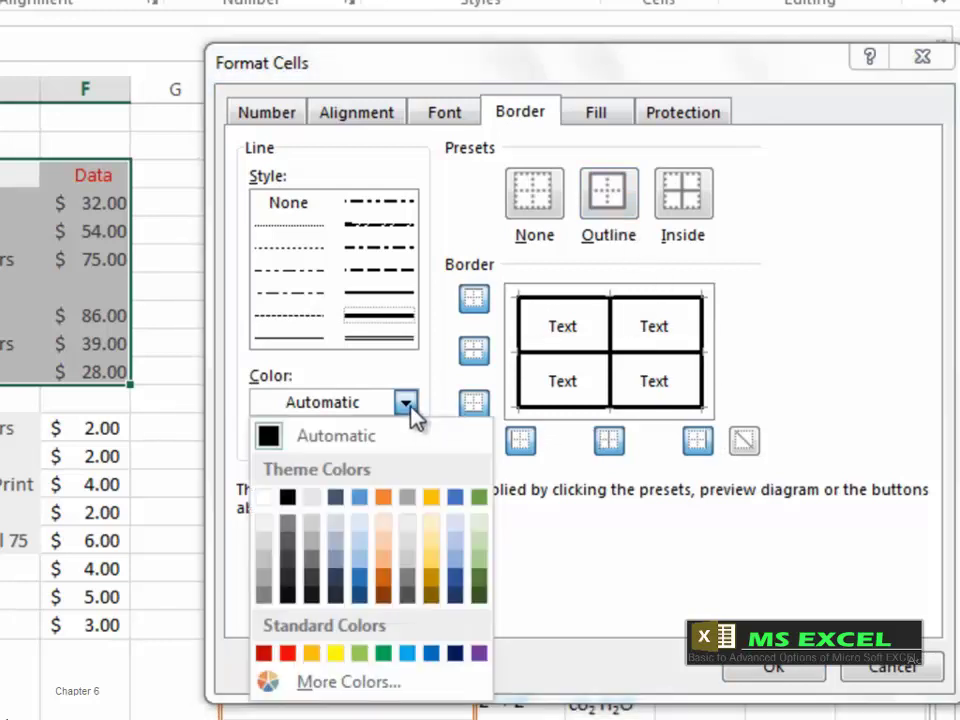
pyautogui.click(432, 499)
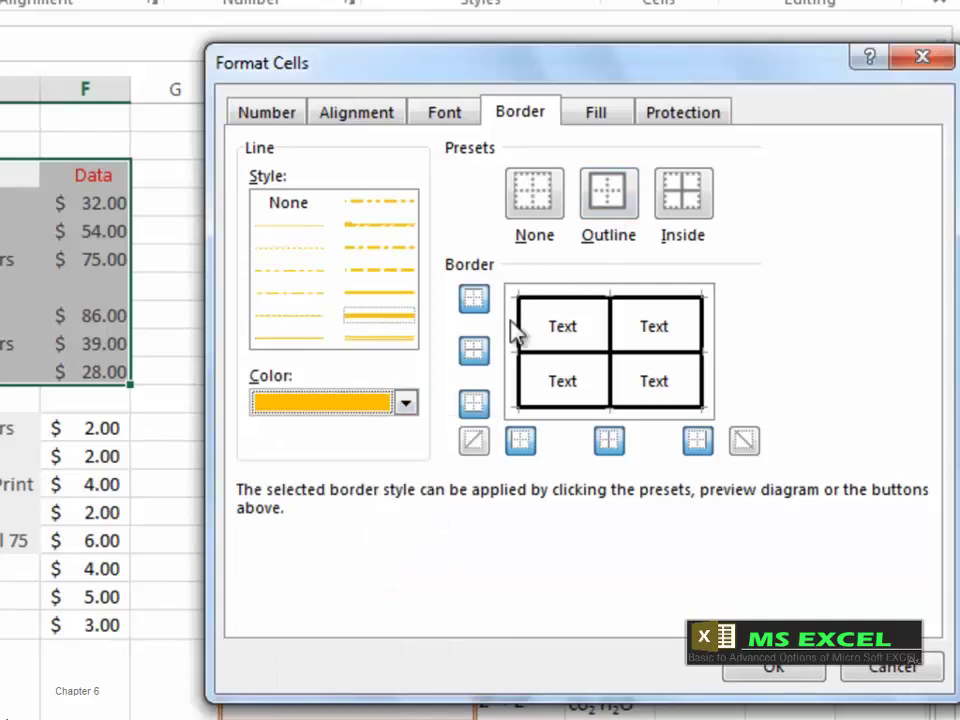
pyautogui.click(610, 210)
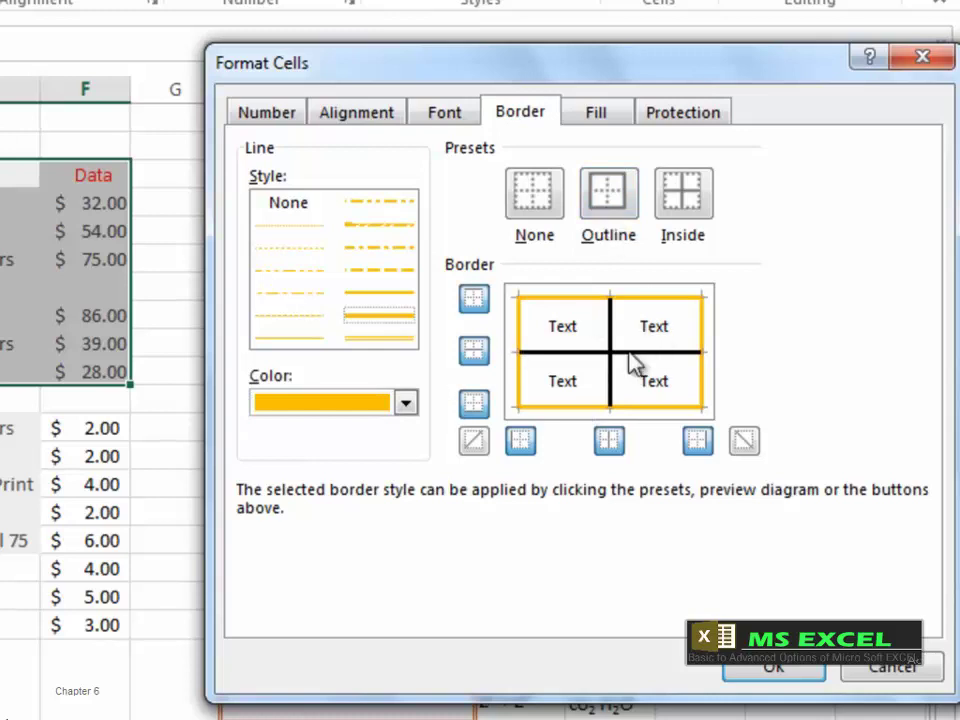
pyautogui.click(406, 404)
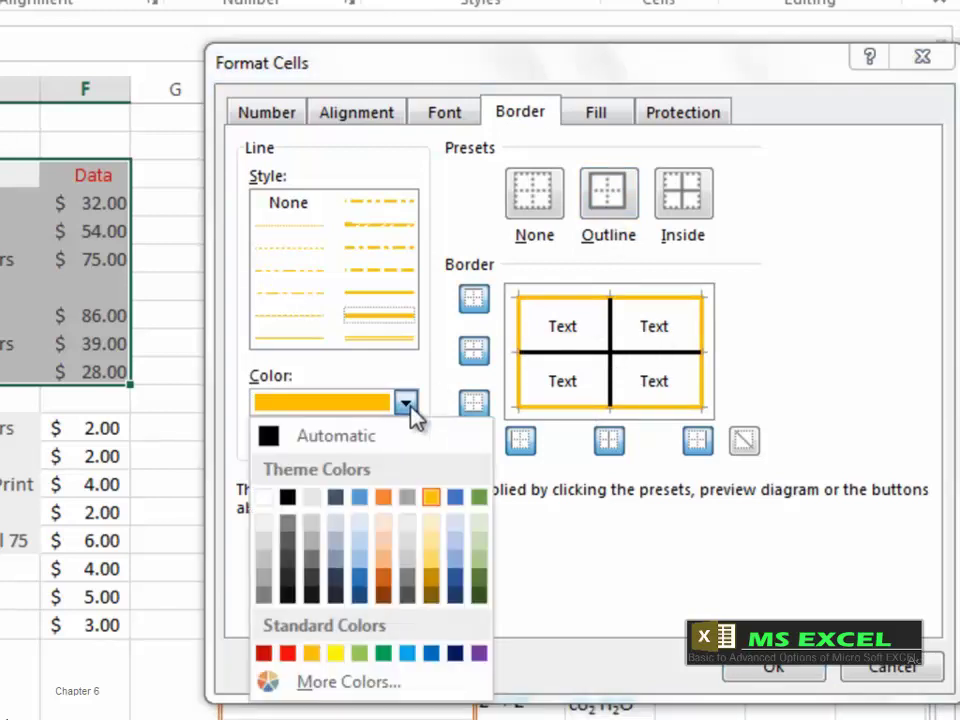
pyautogui.click(287, 653)
pyautogui.click(684, 218)
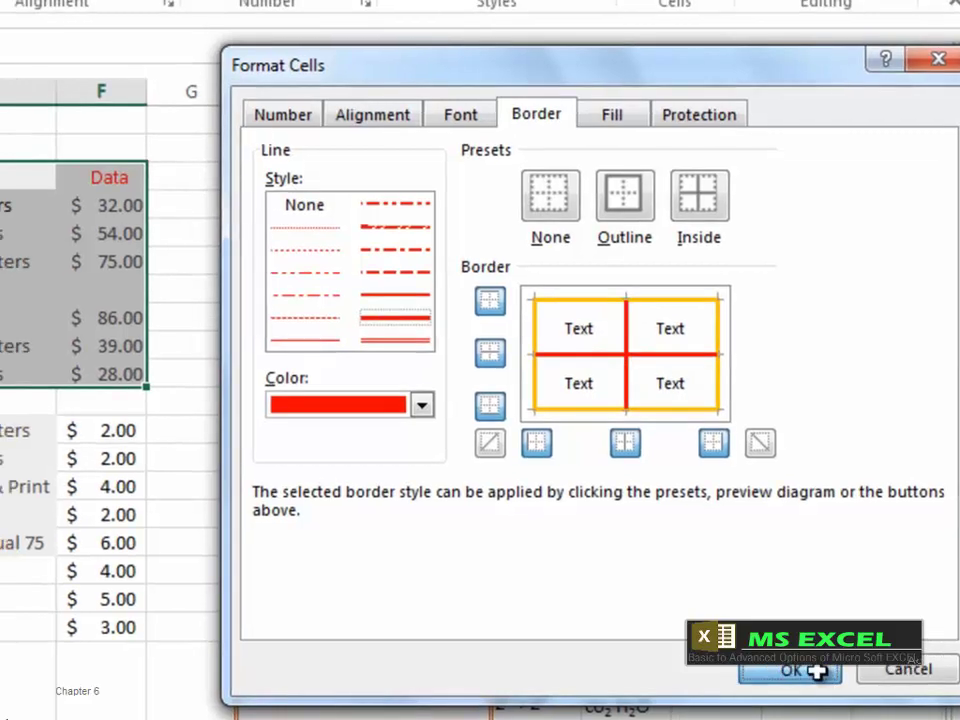
pyautogui.click(812, 668)
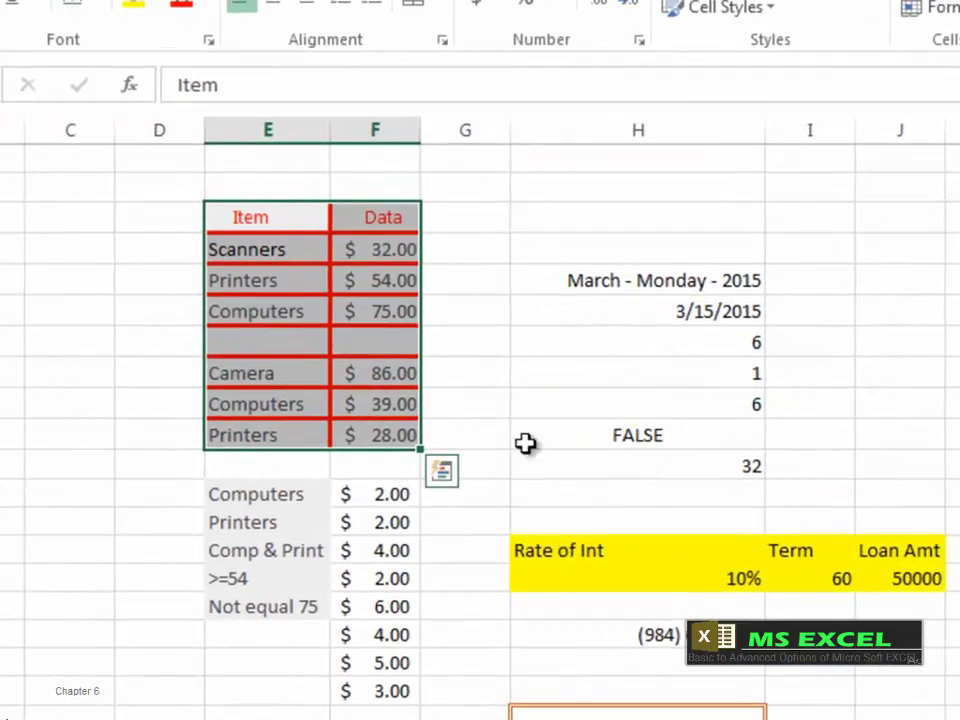
pyautogui.click(542, 431)
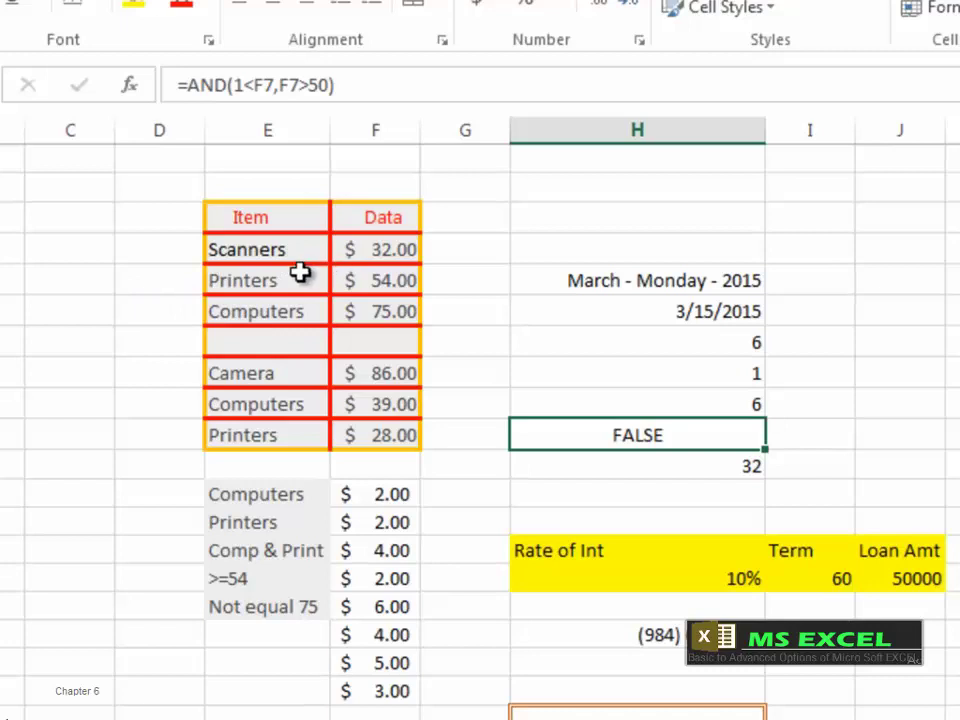
pyautogui.moveTo(238, 217); pyautogui.dragTo(300, 342)
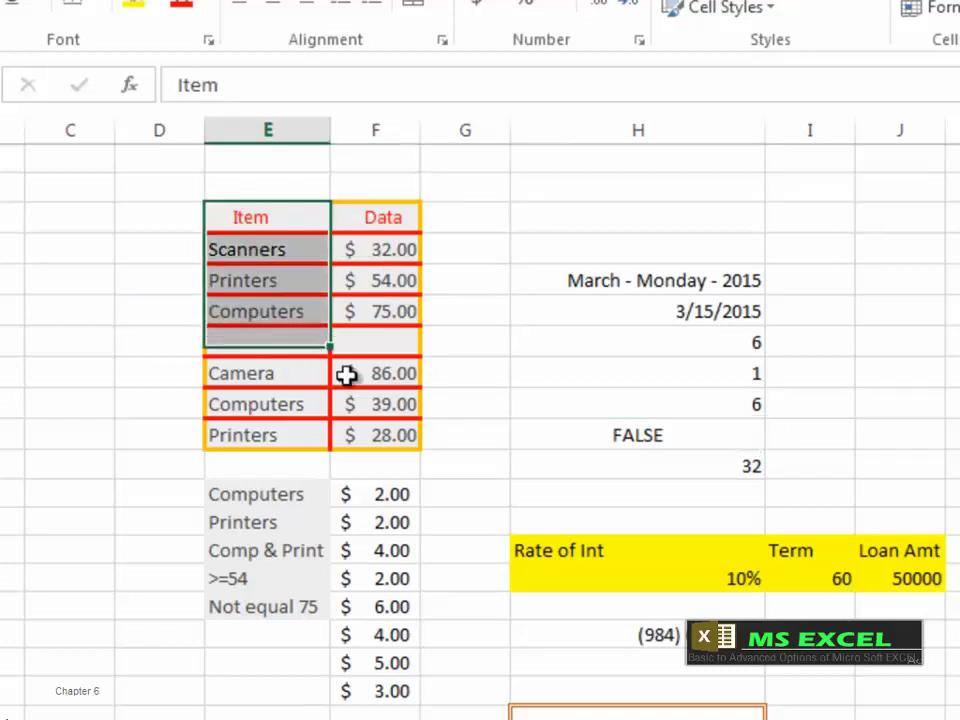
pyautogui.moveTo(346, 374); pyautogui.dragTo(386, 435)
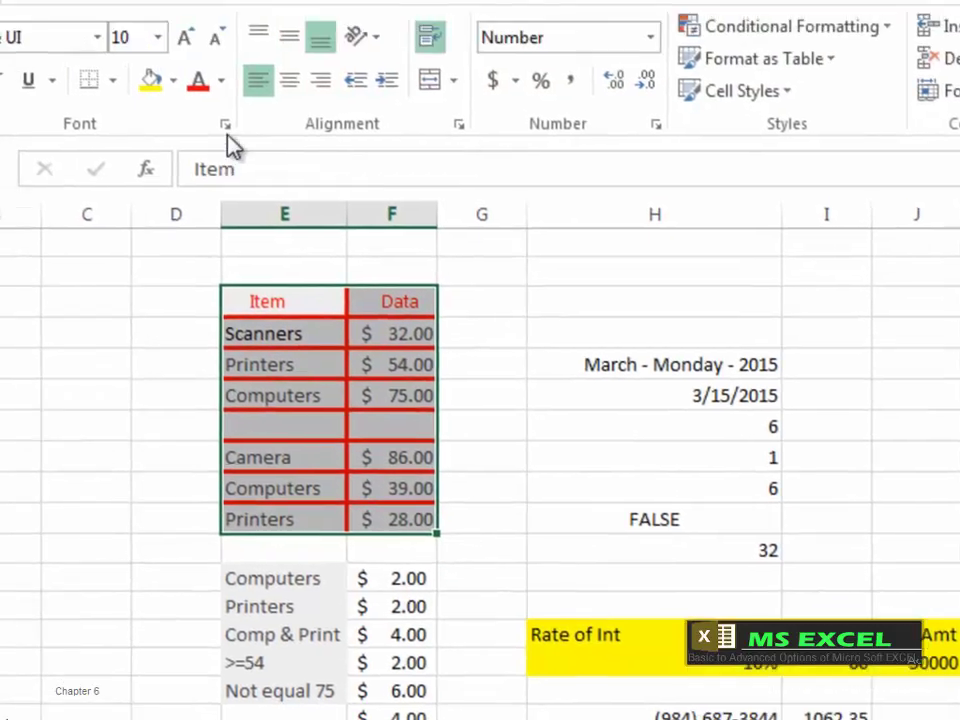
# Cross every Item/Data cell with blue dash-dot-dot diagonal borders in both directions
pyautogui.click(208, 40)
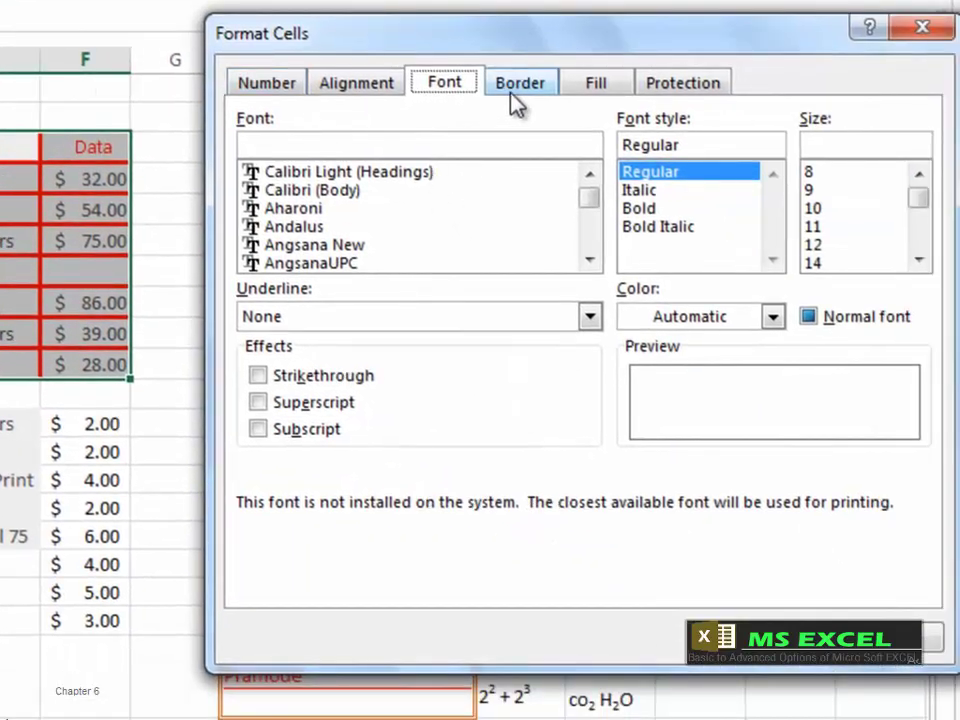
pyautogui.click(518, 98)
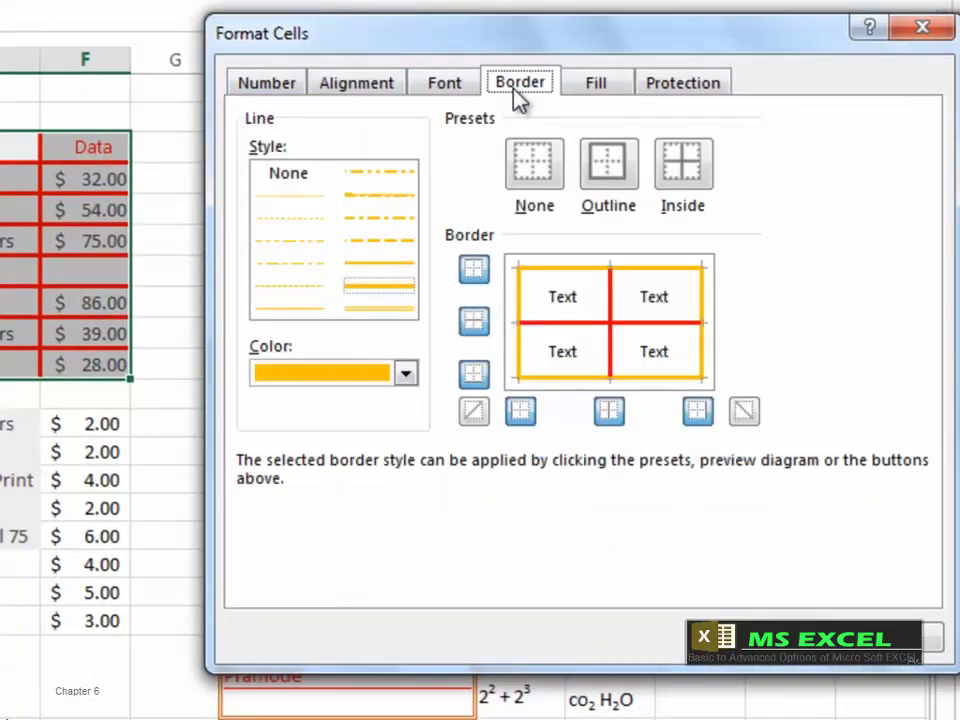
pyautogui.click(474, 411)
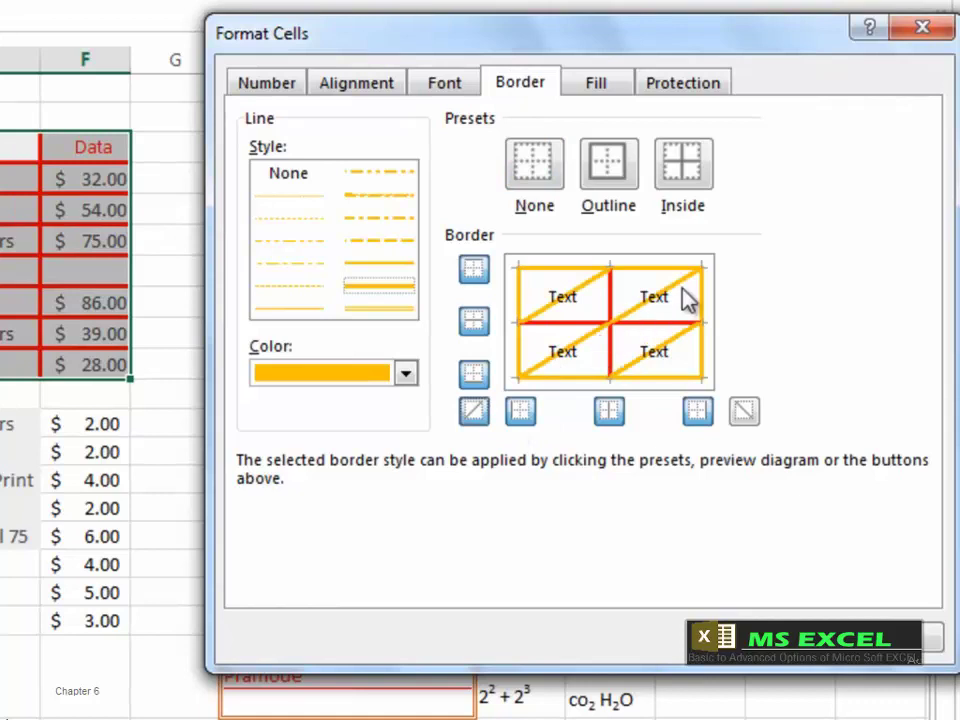
pyautogui.click(745, 414)
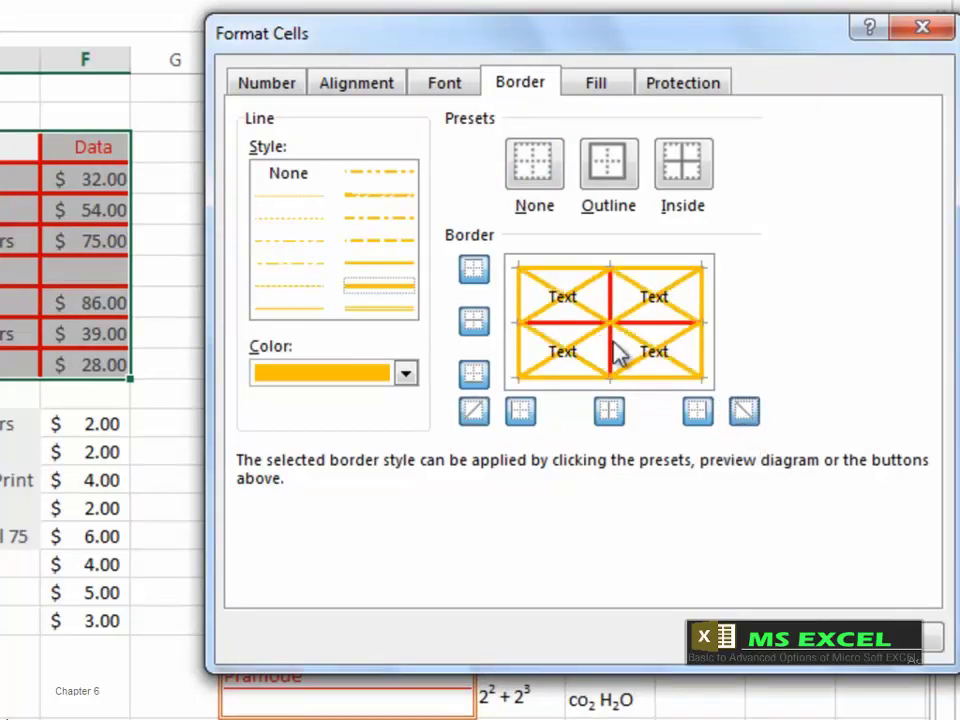
pyautogui.click(406, 376)
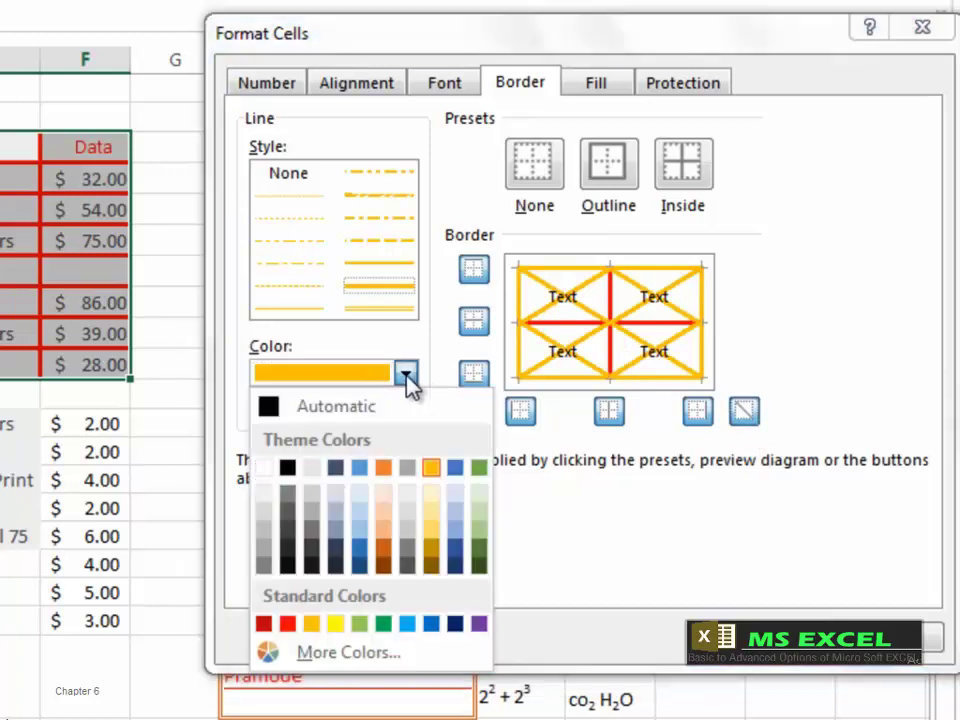
pyautogui.click(362, 562)
pyautogui.click(744, 410)
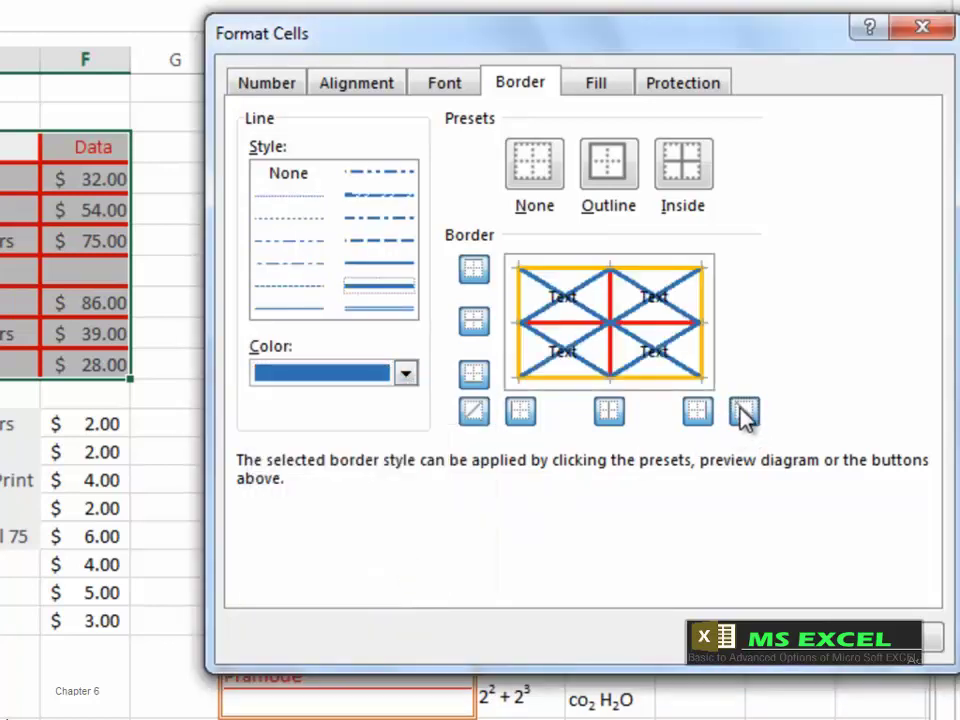
pyautogui.click(570, 345)
pyautogui.click(378, 174)
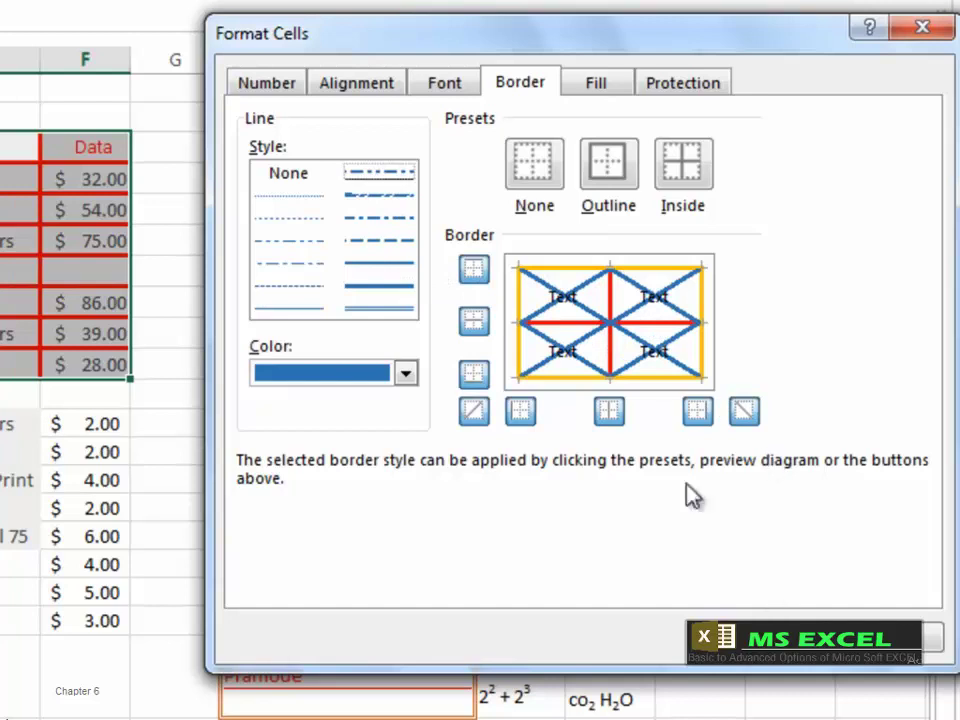
pyautogui.click(746, 412)
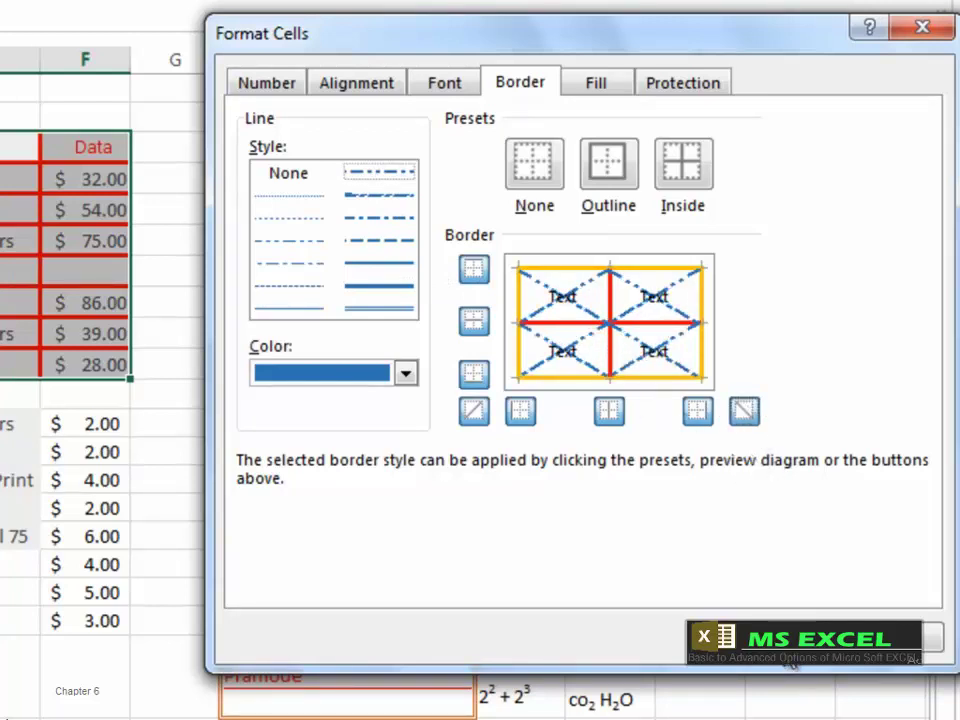
pyautogui.click(905, 637)
pyautogui.click(405, 362)
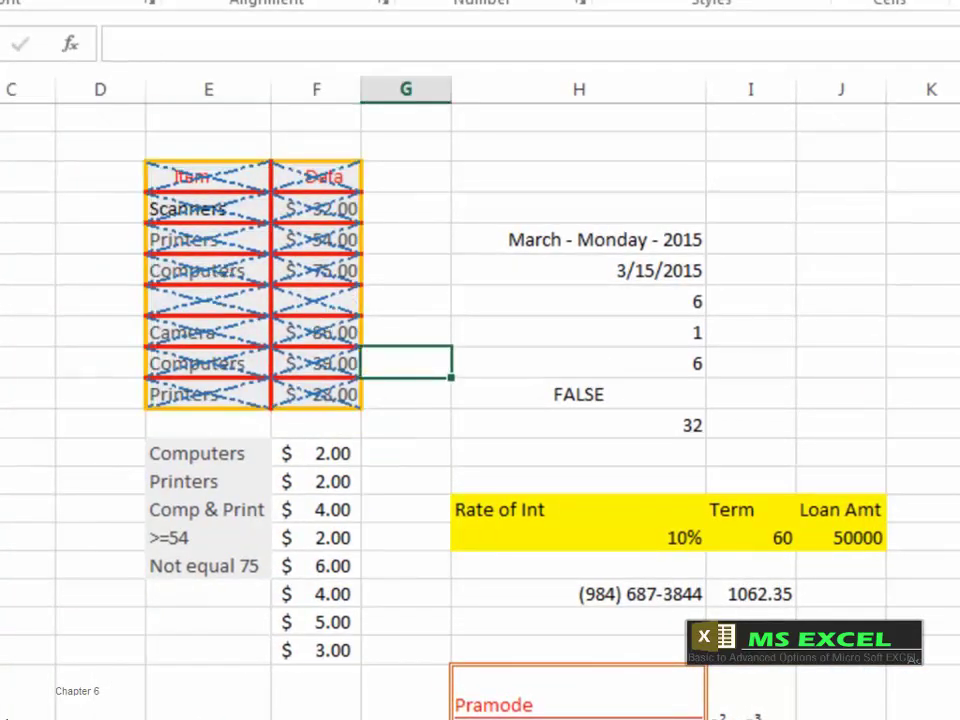
# Undo the last two border changes with Ctrl+Z, removing the blue diagonals
pyautogui.hotkey('ctrl', 'z')
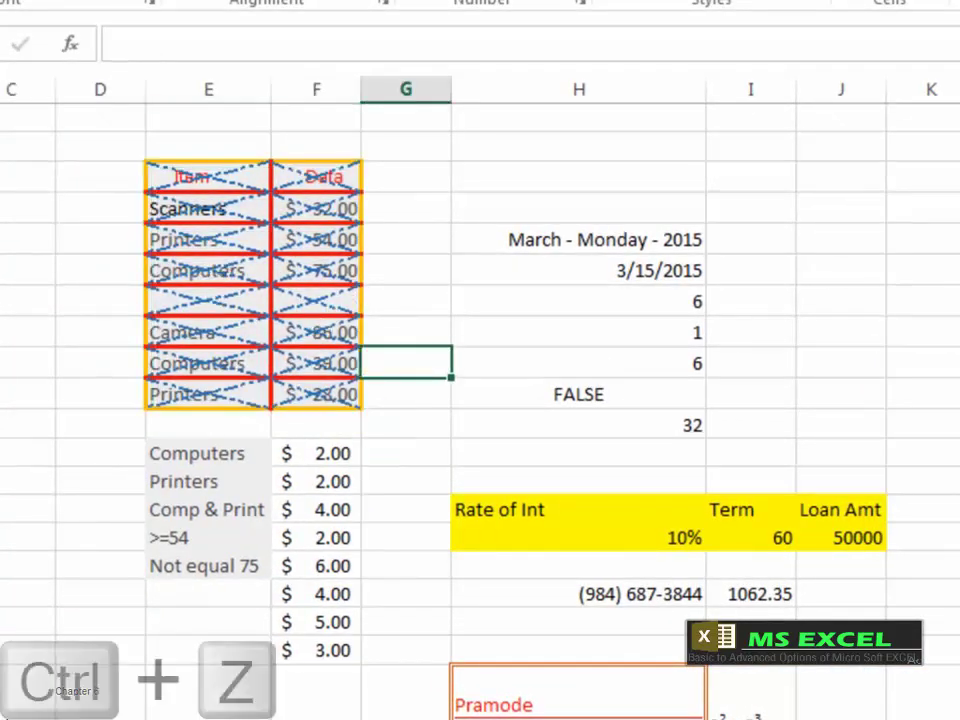
pyautogui.hotkey('ctrl', 'z')
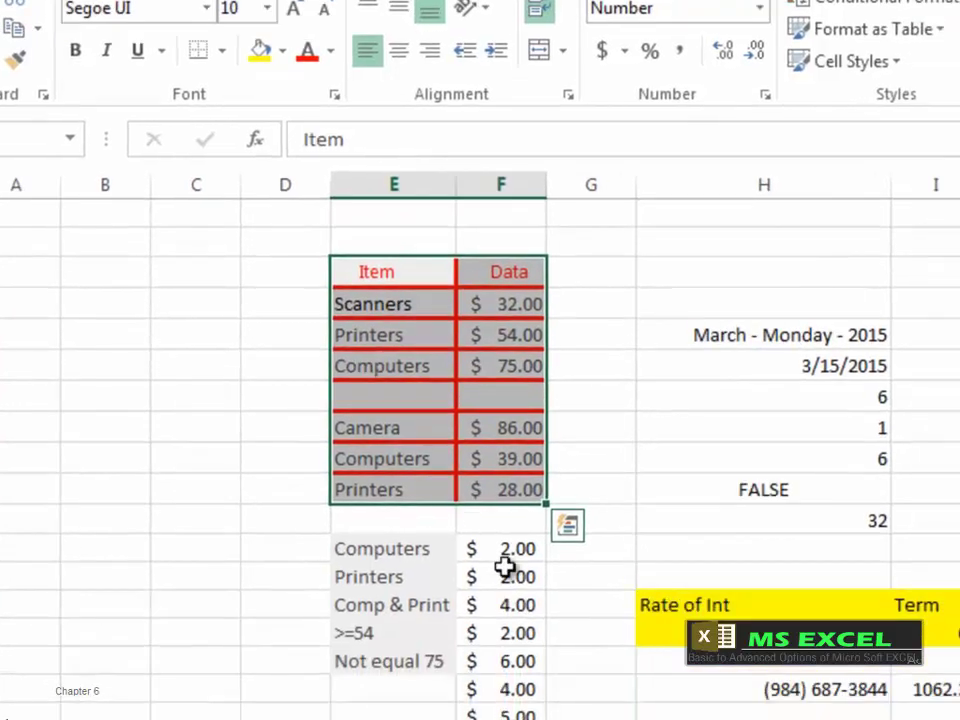
# Fill the dollar amounts in F15:F22 with a light peach background
pyautogui.moveTo(566, 643); pyautogui.dragTo(566, 671)
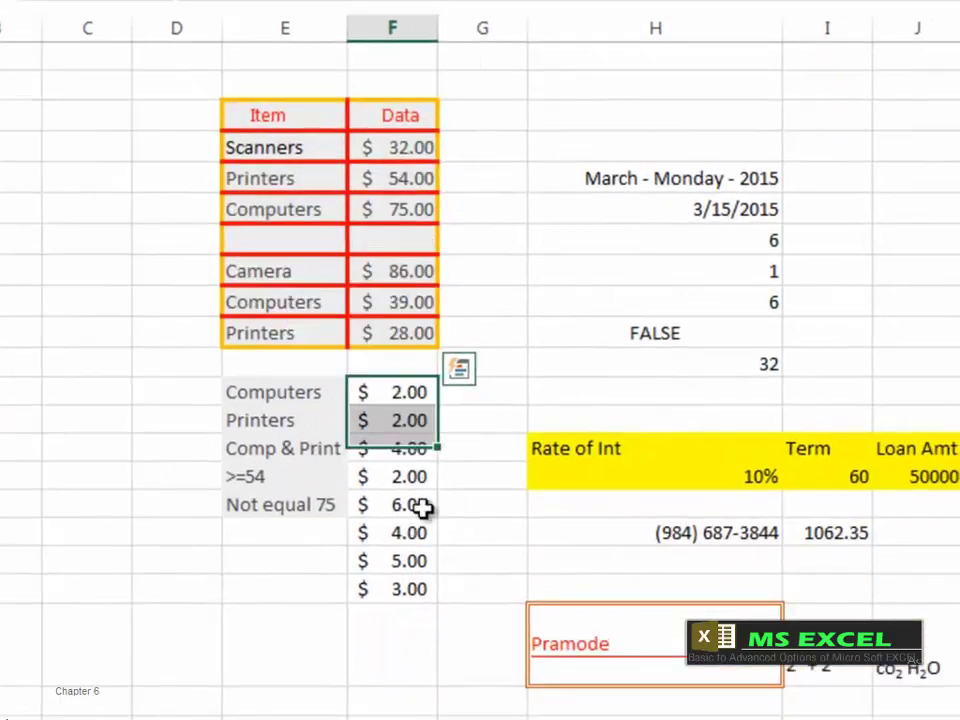
pyautogui.moveTo(424, 508); pyautogui.dragTo(422, 563)
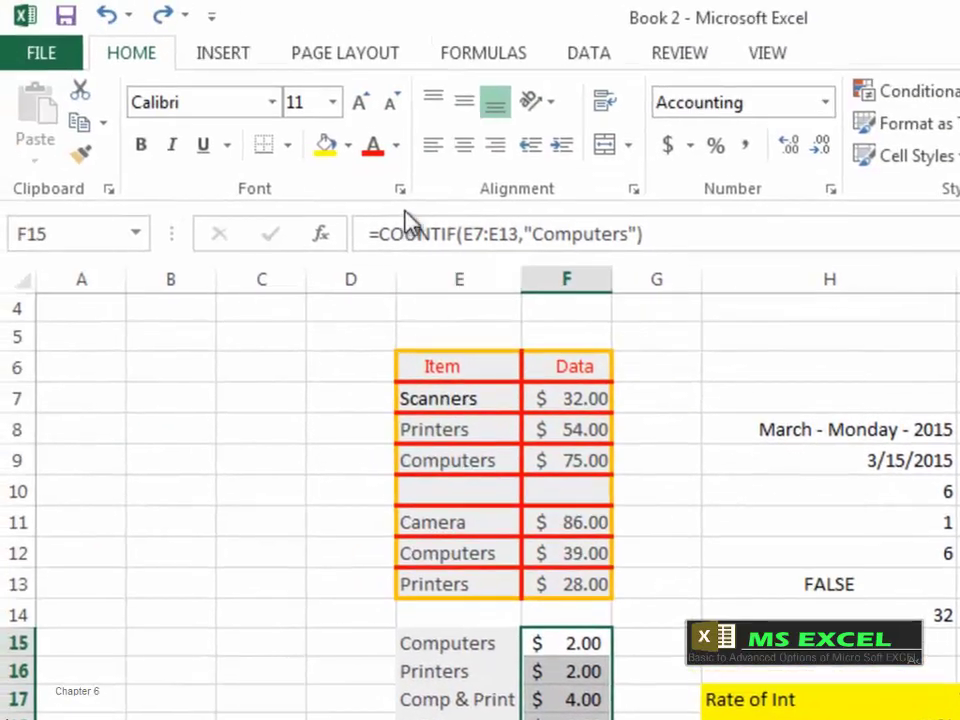
pyautogui.click(399, 190)
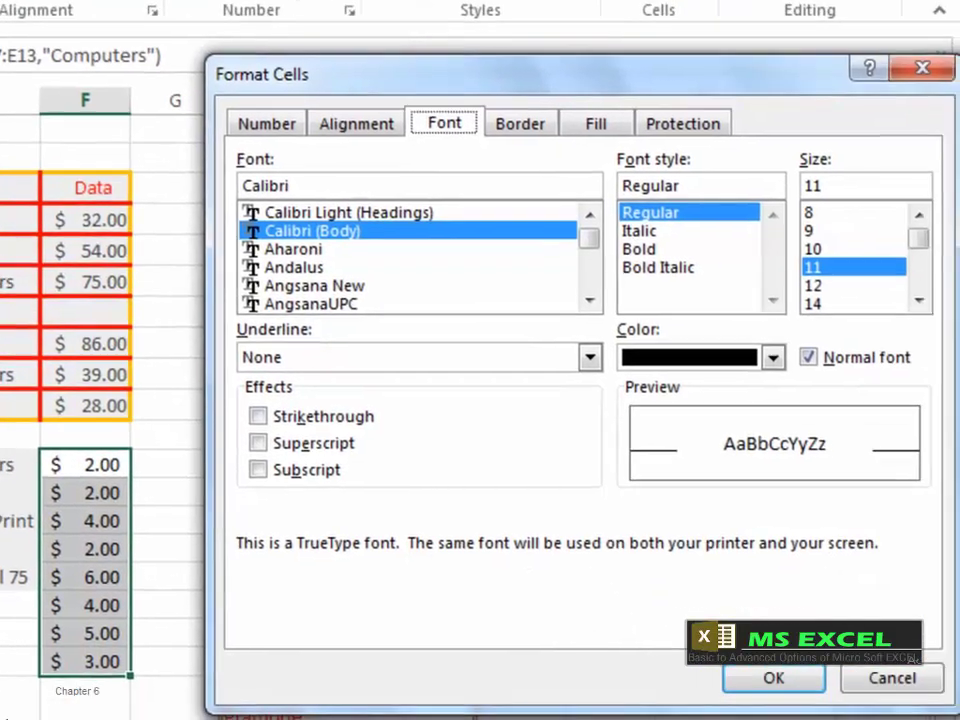
pyautogui.click(596, 126)
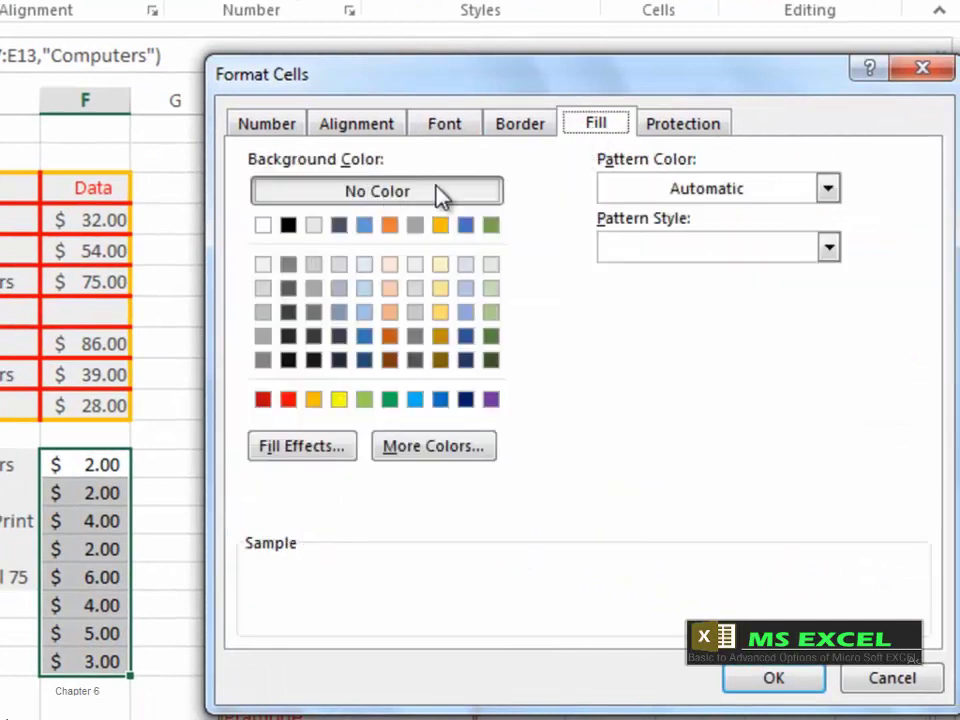
pyautogui.click(390, 290)
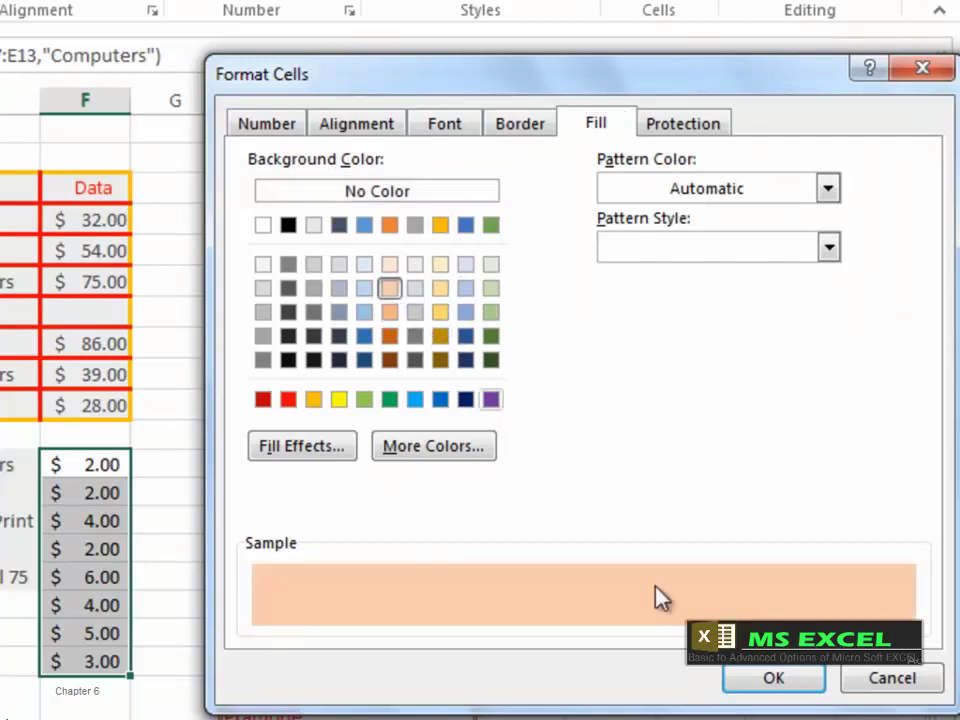
pyautogui.click(772, 680)
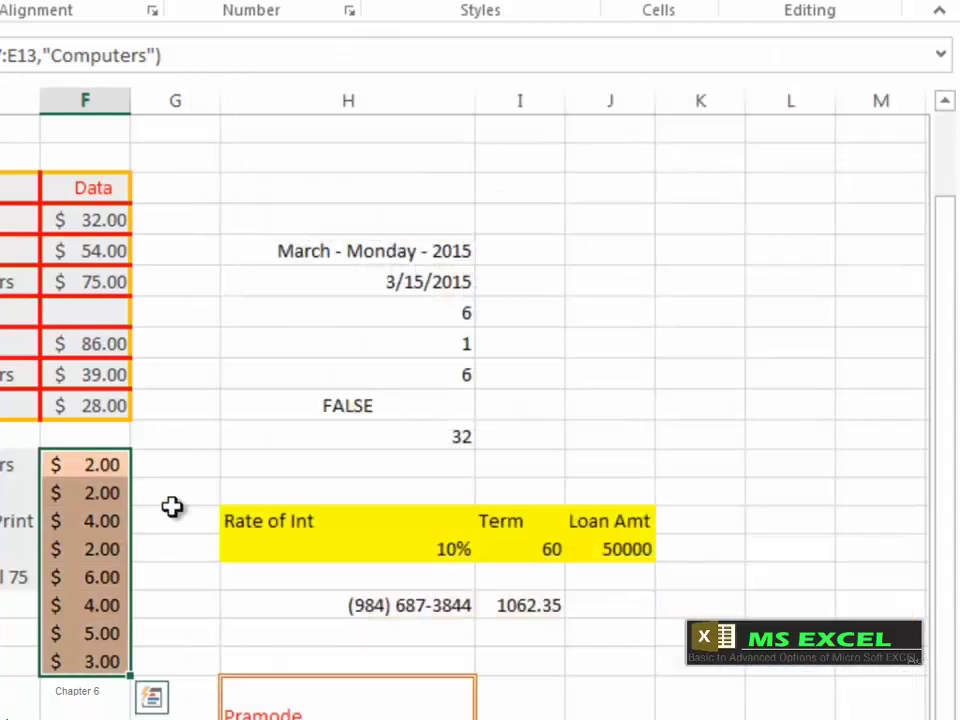
pyautogui.click(190, 494)
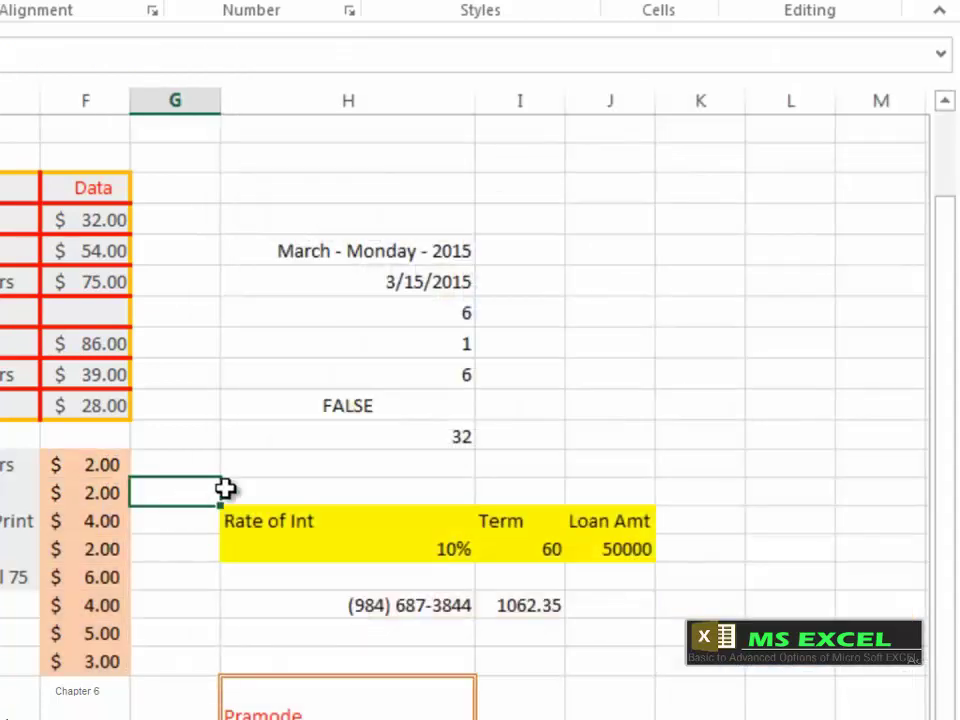
# Give the date cells H8:H9 a two-colour gradient fill from light gold to red
pyautogui.click(275, 252)
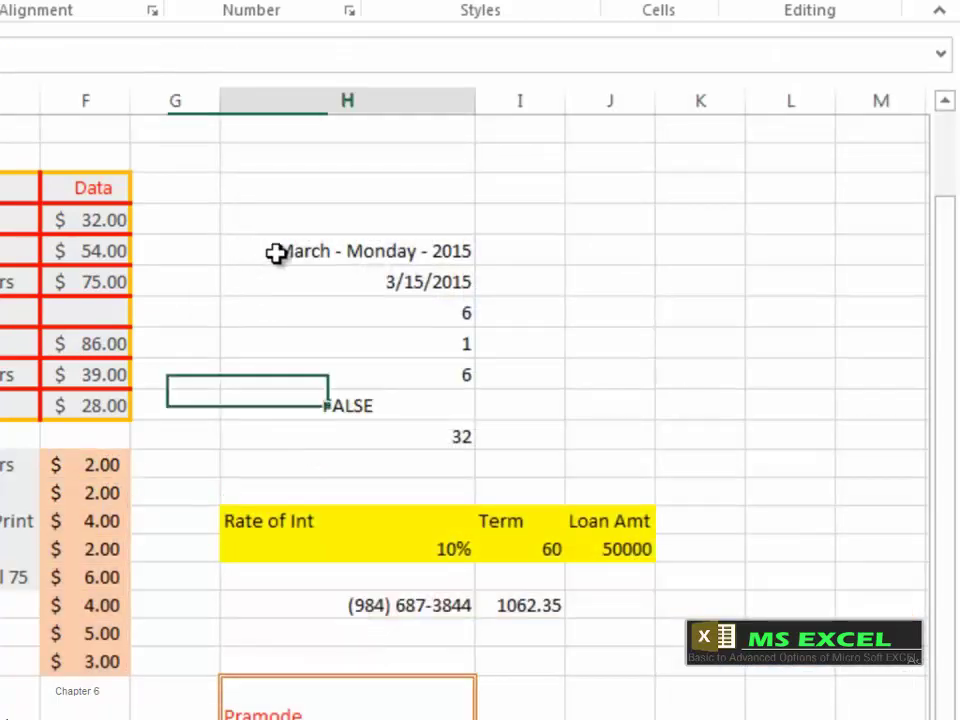
pyautogui.moveTo(275, 252); pyautogui.dragTo(409, 294)
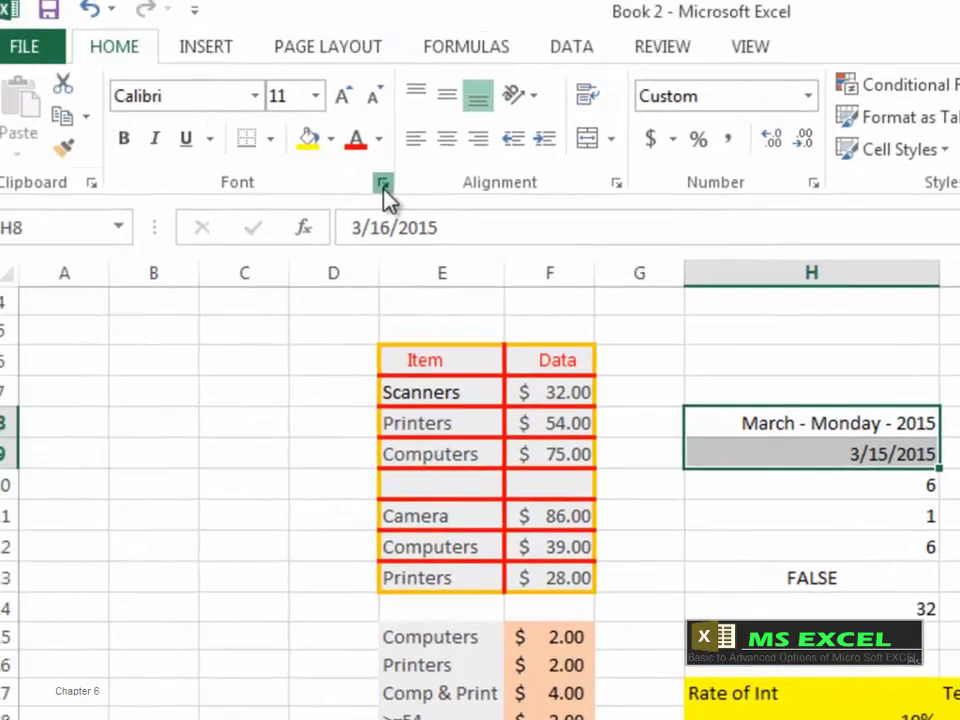
pyautogui.click(385, 192)
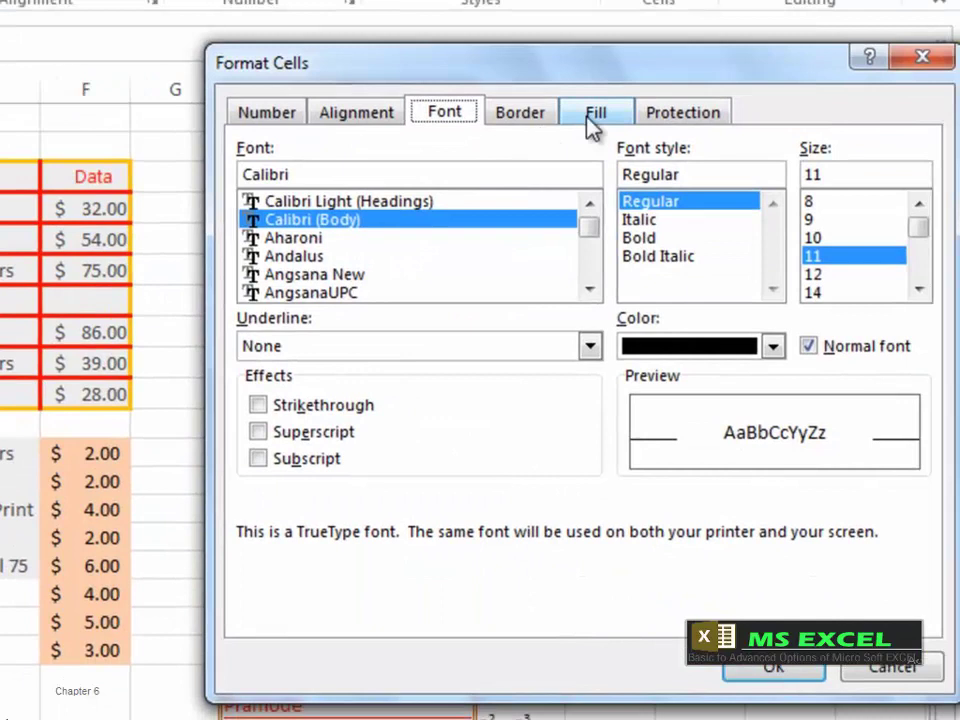
pyautogui.click(703, 154)
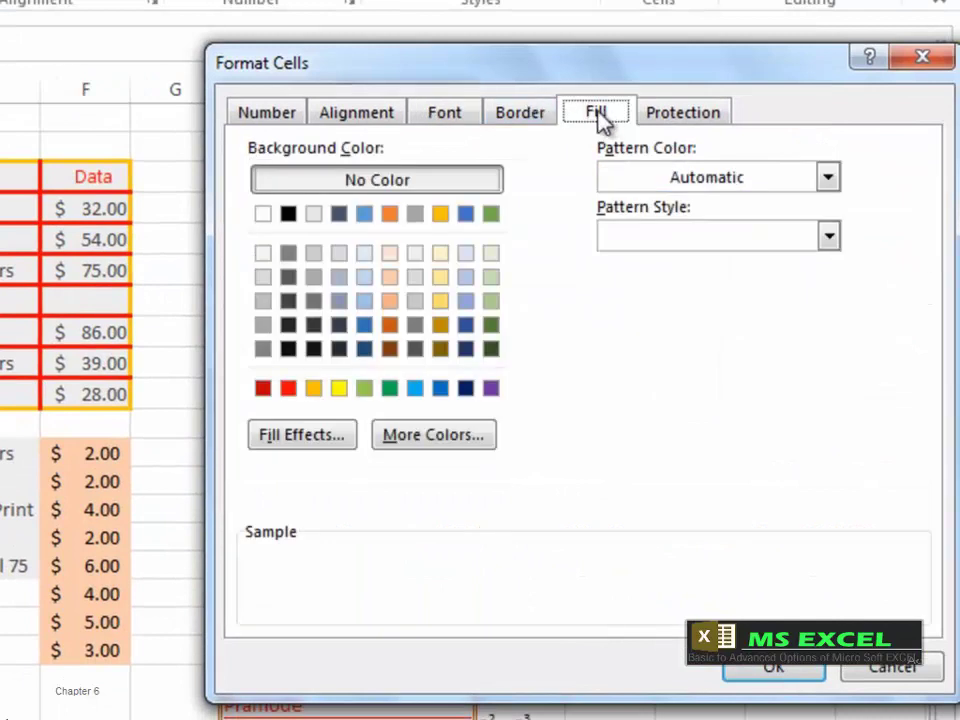
pyautogui.click(330, 452)
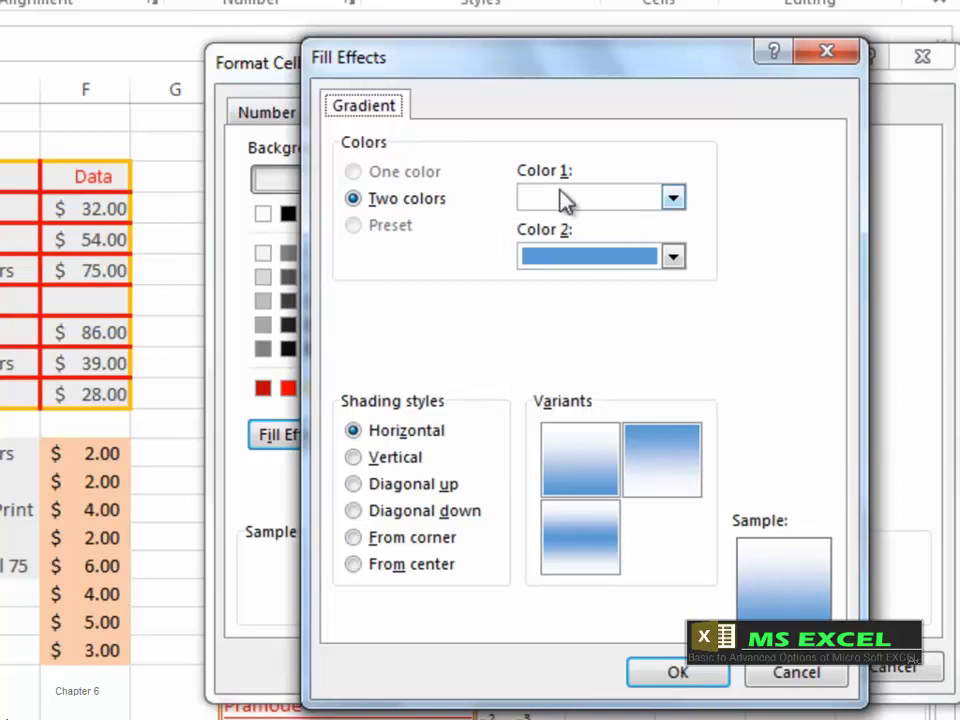
pyautogui.click(672, 198)
pyautogui.click(699, 322)
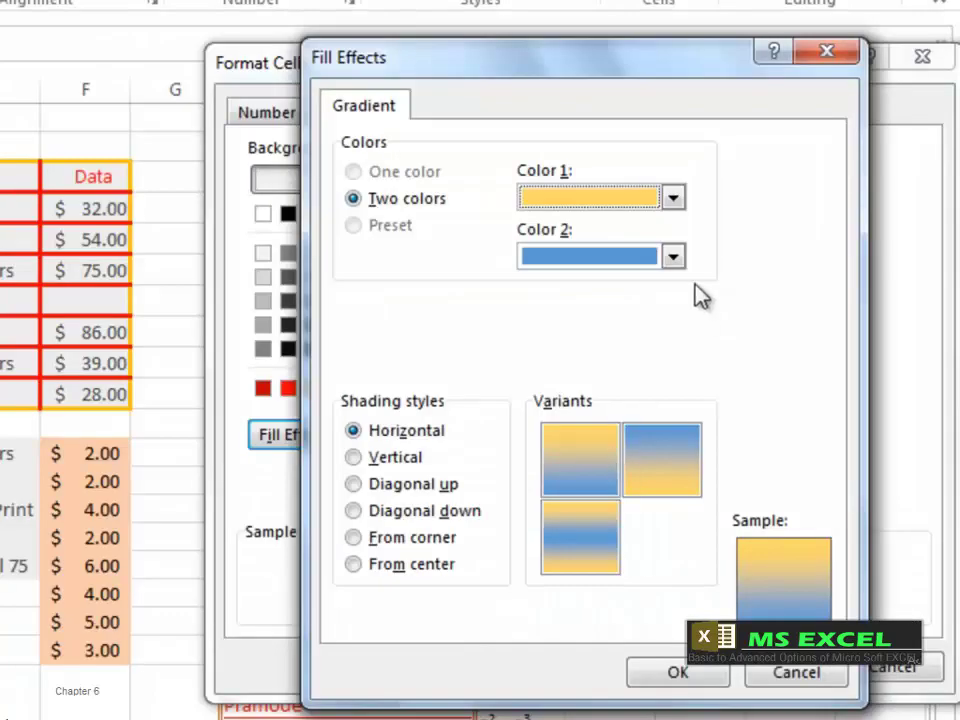
pyautogui.click(675, 258)
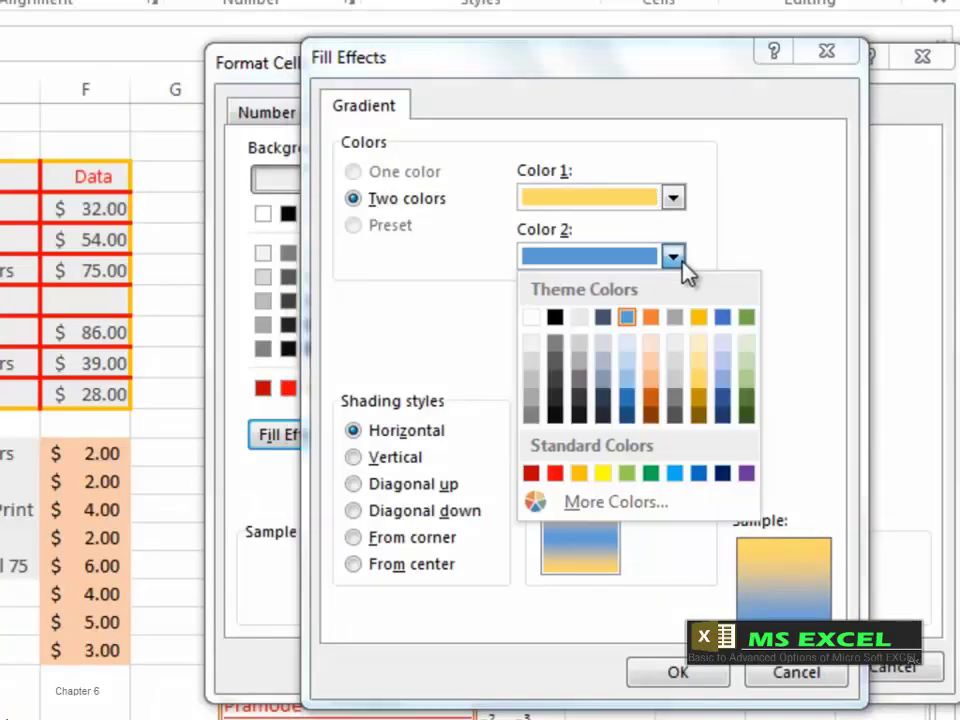
pyautogui.click(555, 473)
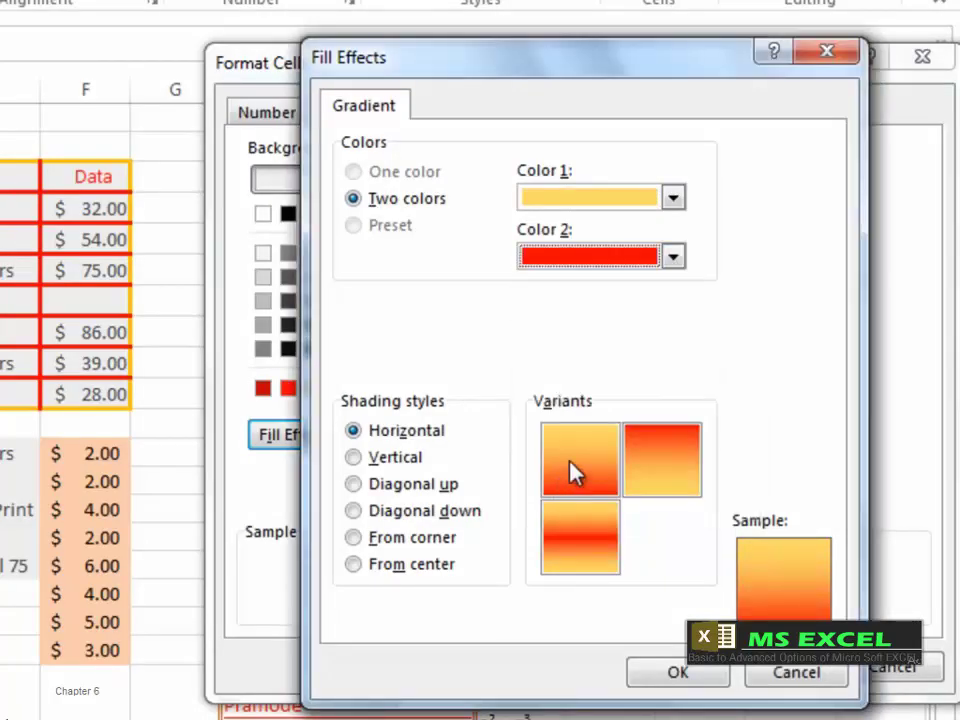
pyautogui.click(677, 672)
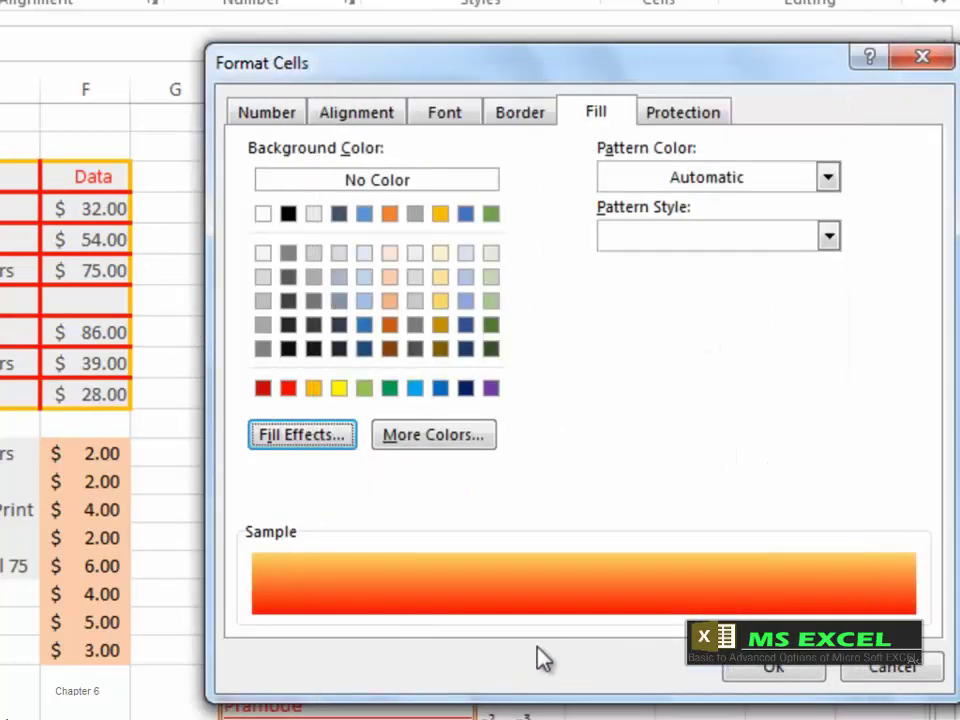
pyautogui.click(788, 678)
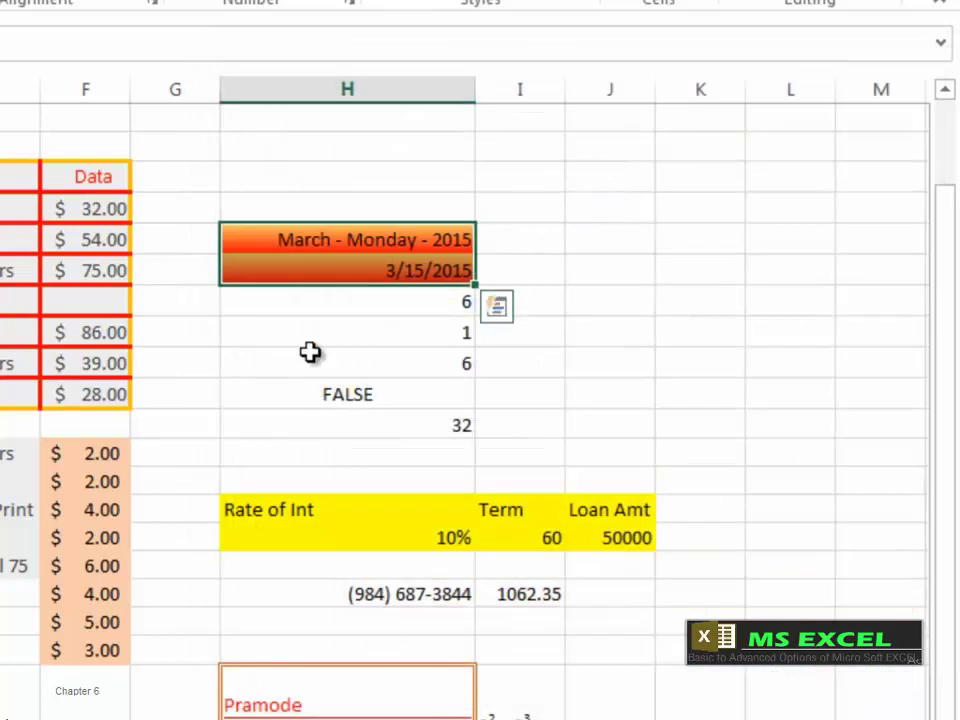
pyautogui.click(325, 332)
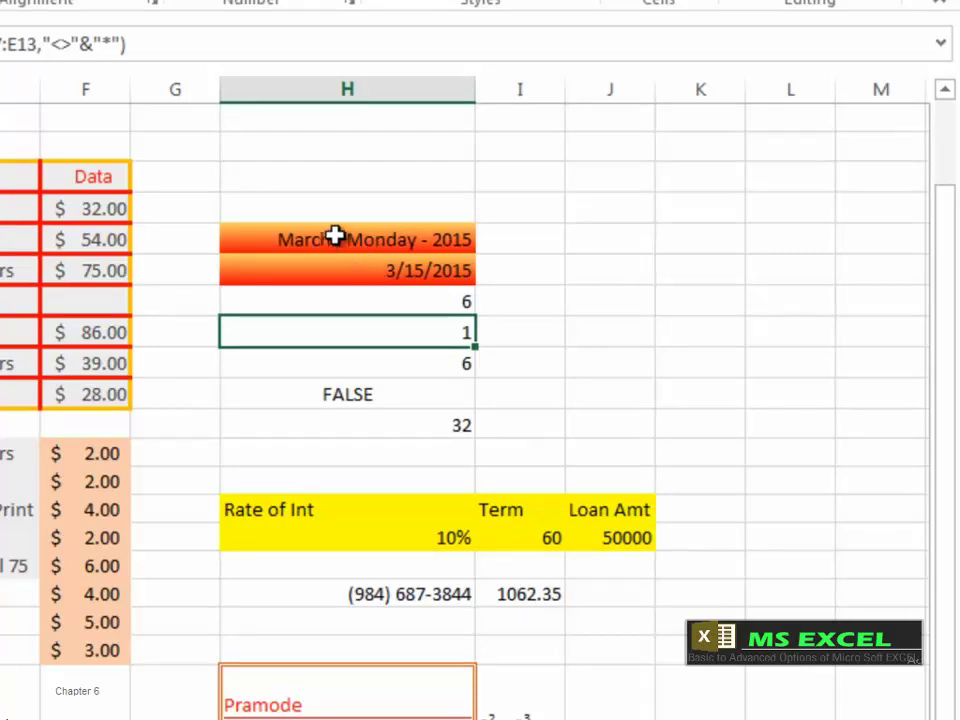
# Switch the date cells' gradient to vertical shading after previewing diagonal, corner and center variants
pyautogui.moveTo(396, 238); pyautogui.dragTo(338, 268)
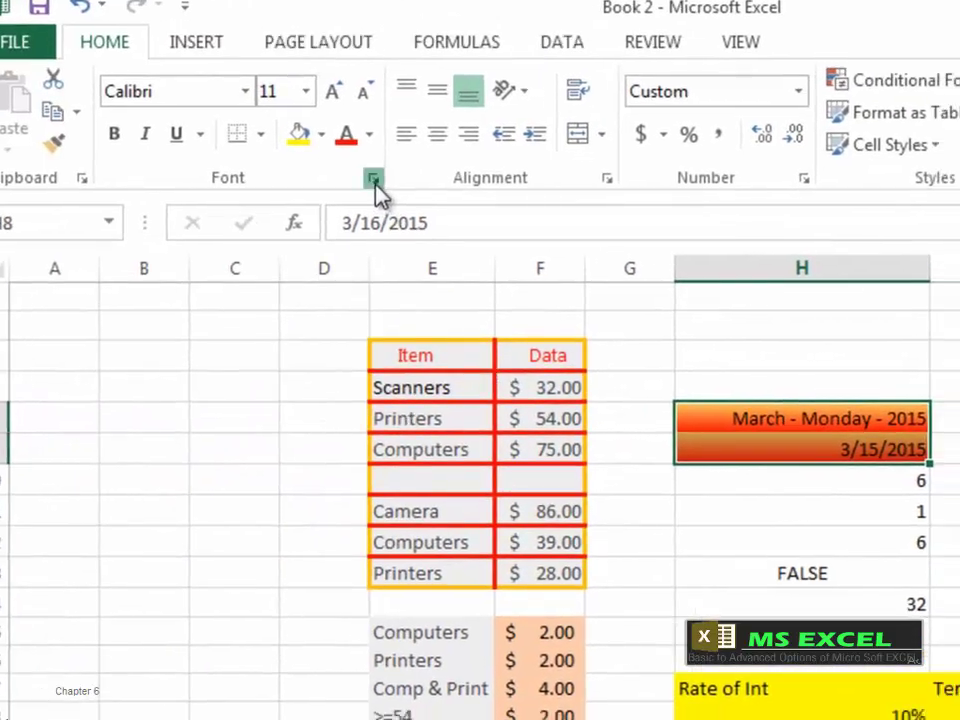
pyautogui.click(373, 178)
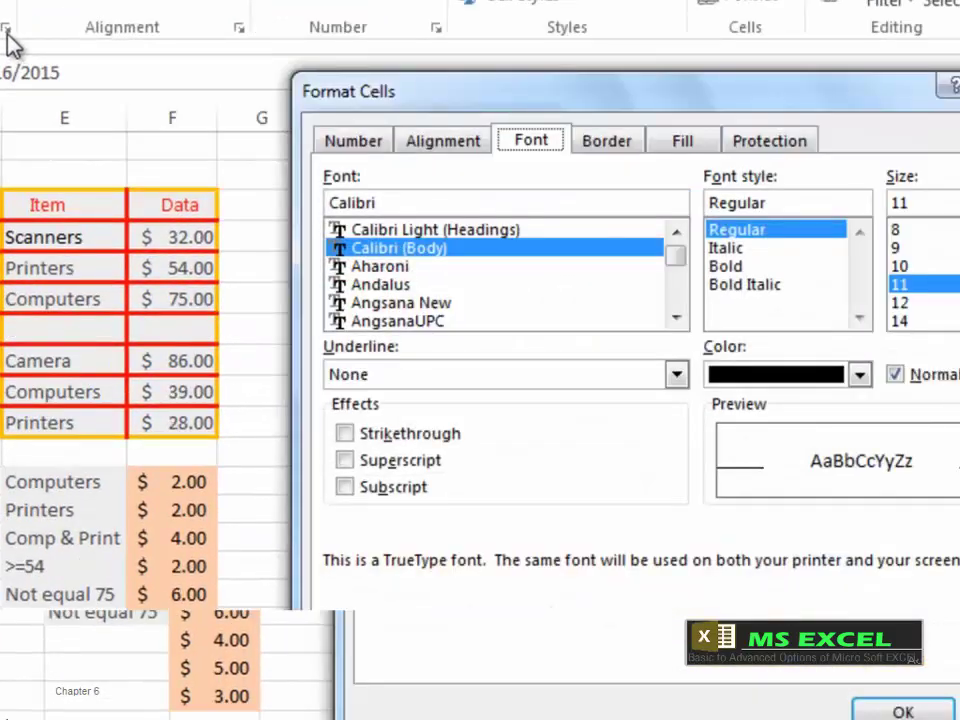
pyautogui.click(572, 104)
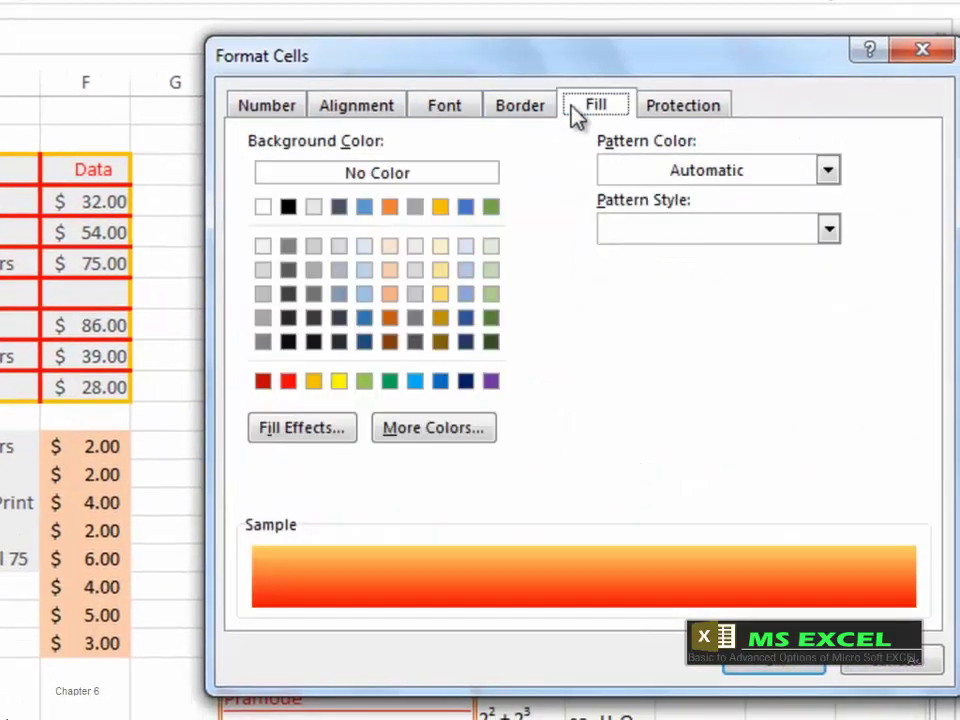
pyautogui.click(320, 443)
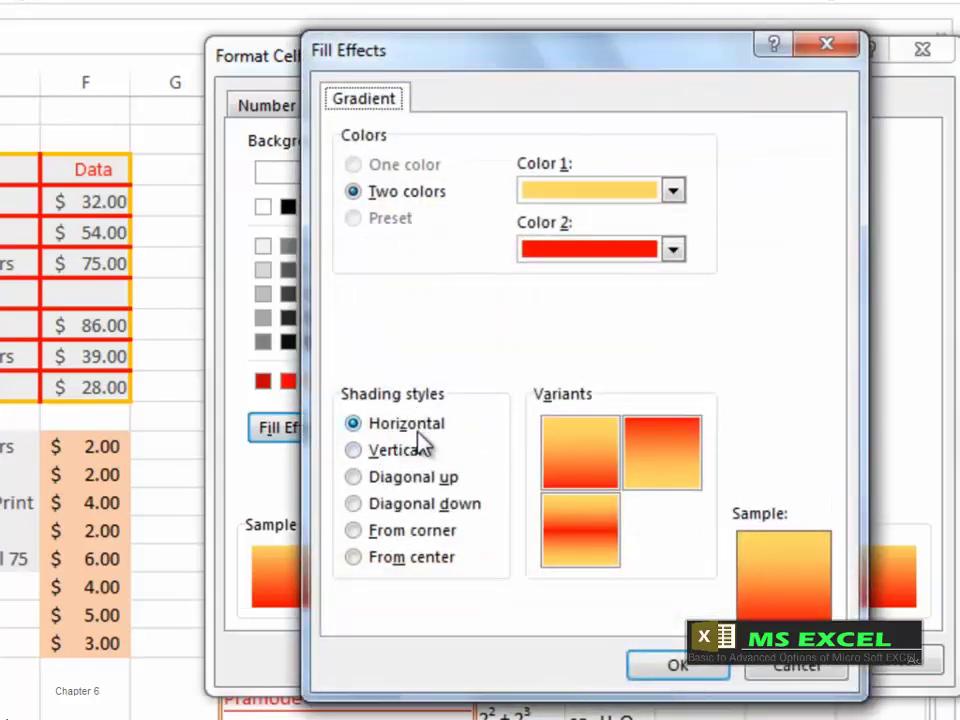
pyautogui.click(358, 452)
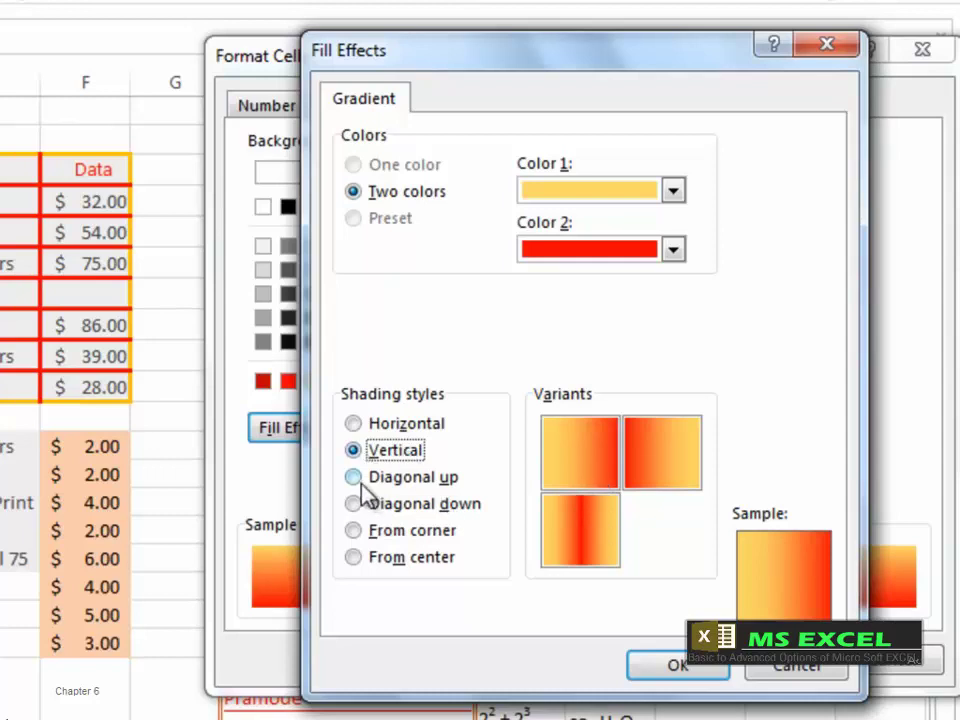
pyautogui.click(355, 477)
pyautogui.click(354, 504)
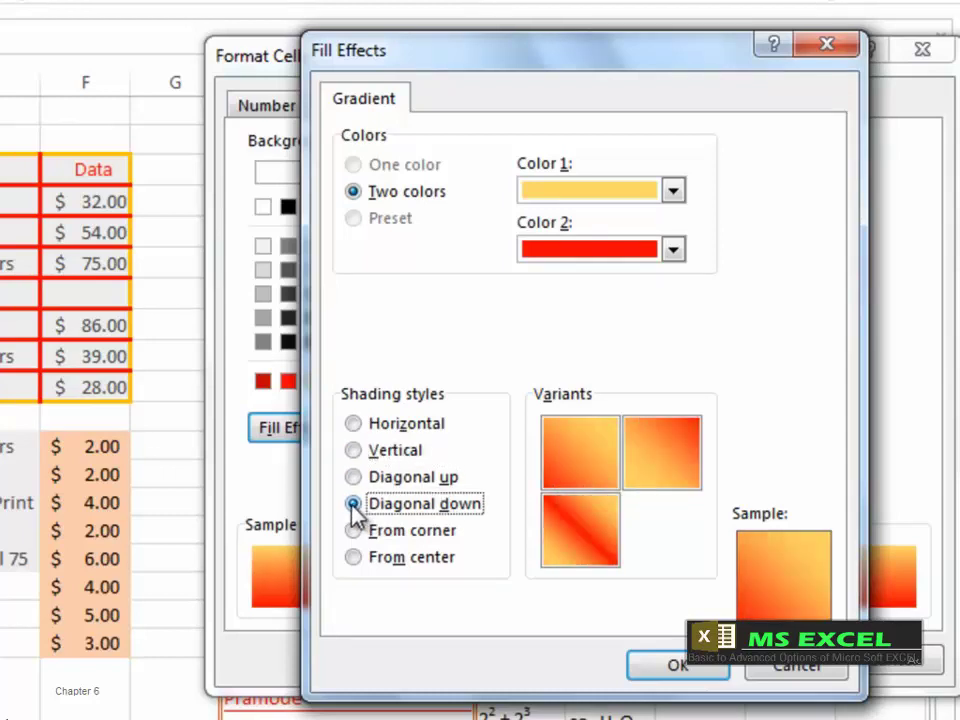
pyautogui.click(356, 548)
pyautogui.click(355, 532)
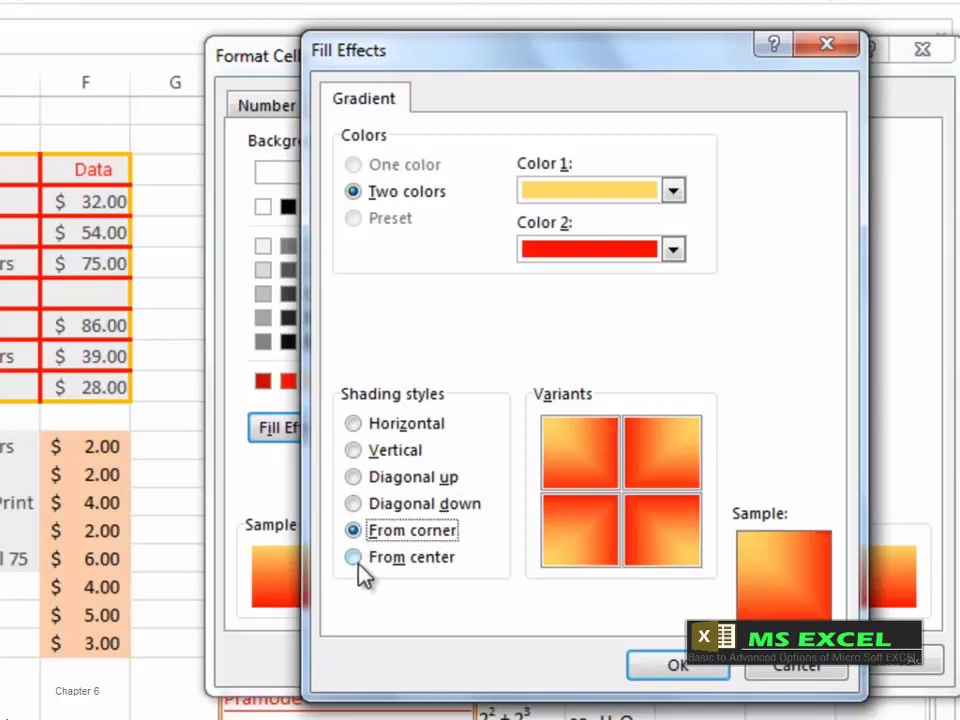
pyautogui.click(357, 560)
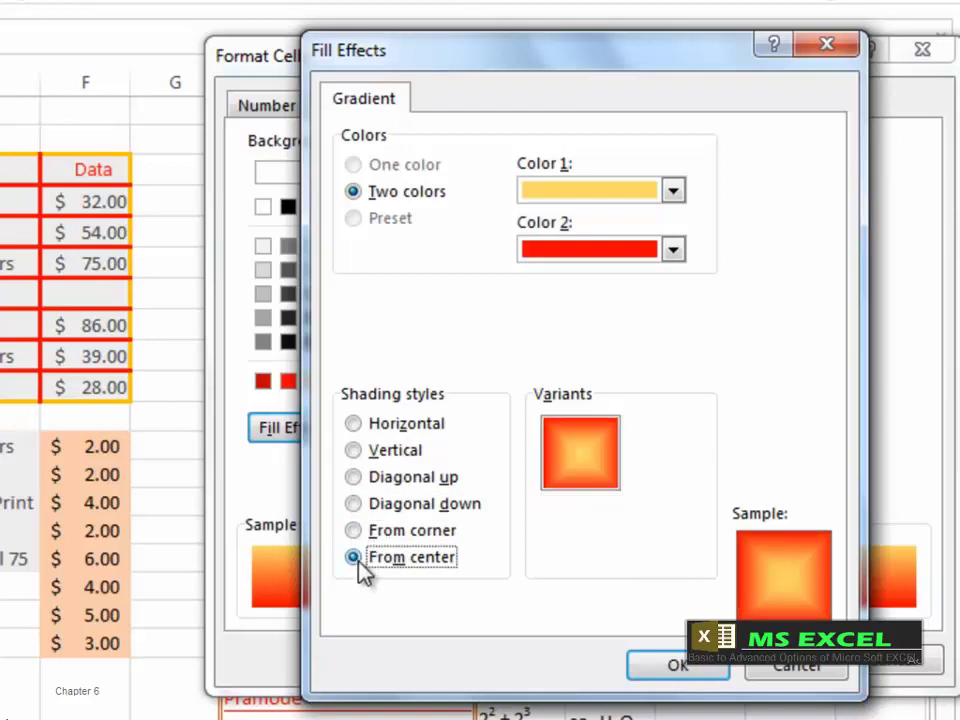
pyautogui.click(360, 452)
pyautogui.click(679, 670)
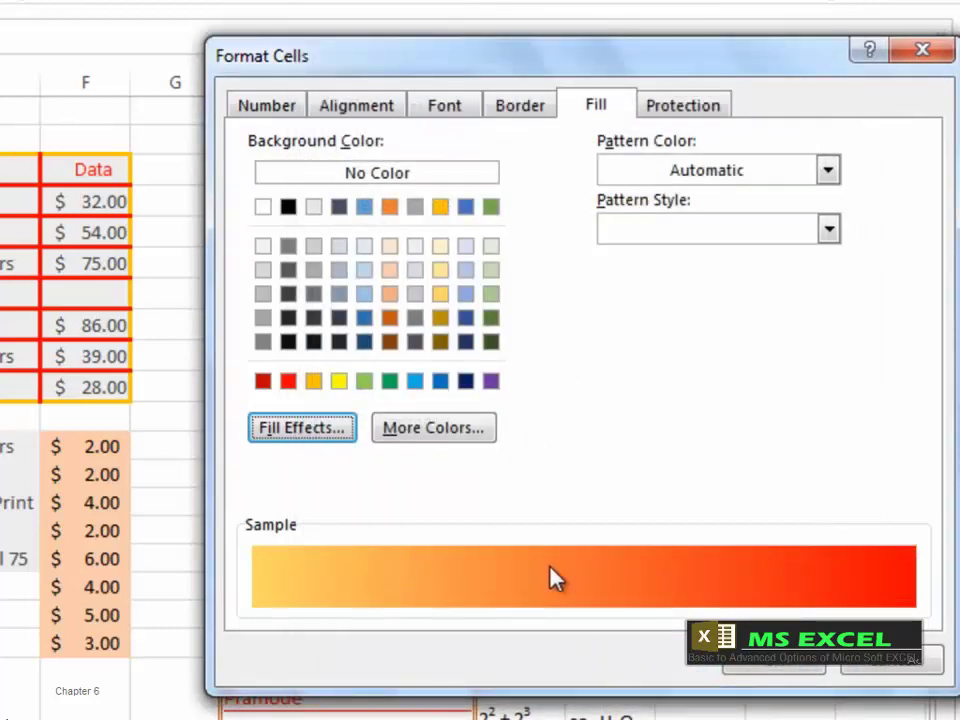
pyautogui.click(771, 666)
pyautogui.click(413, 326)
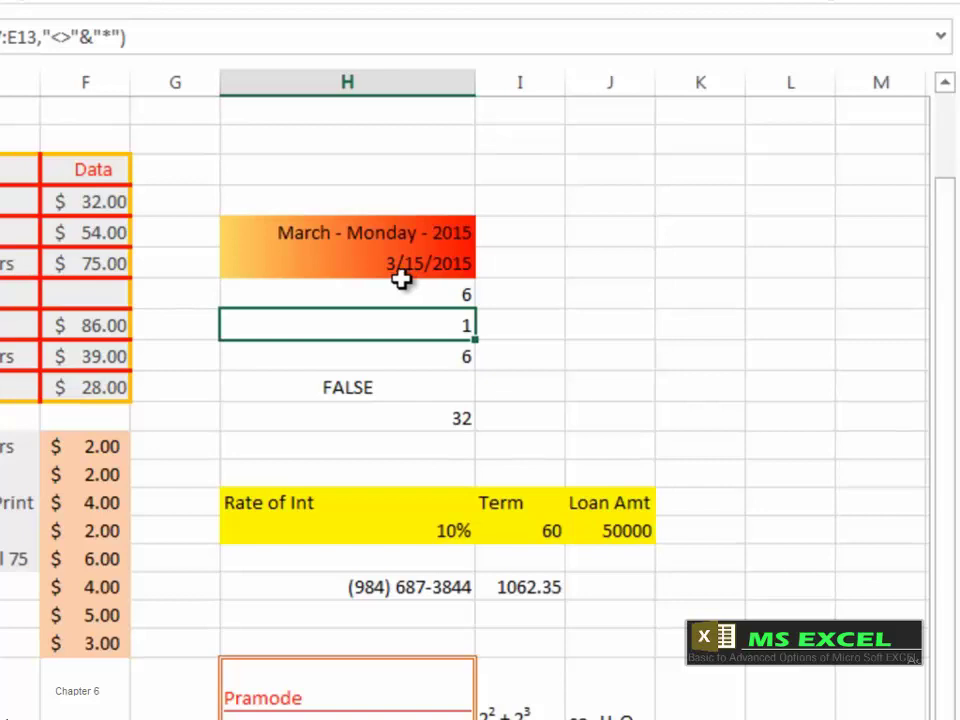
# Fill the I:J cells beside the dates with a sparse light-orange dotted pattern
pyautogui.moveTo(540, 231); pyautogui.dragTo(604, 369)
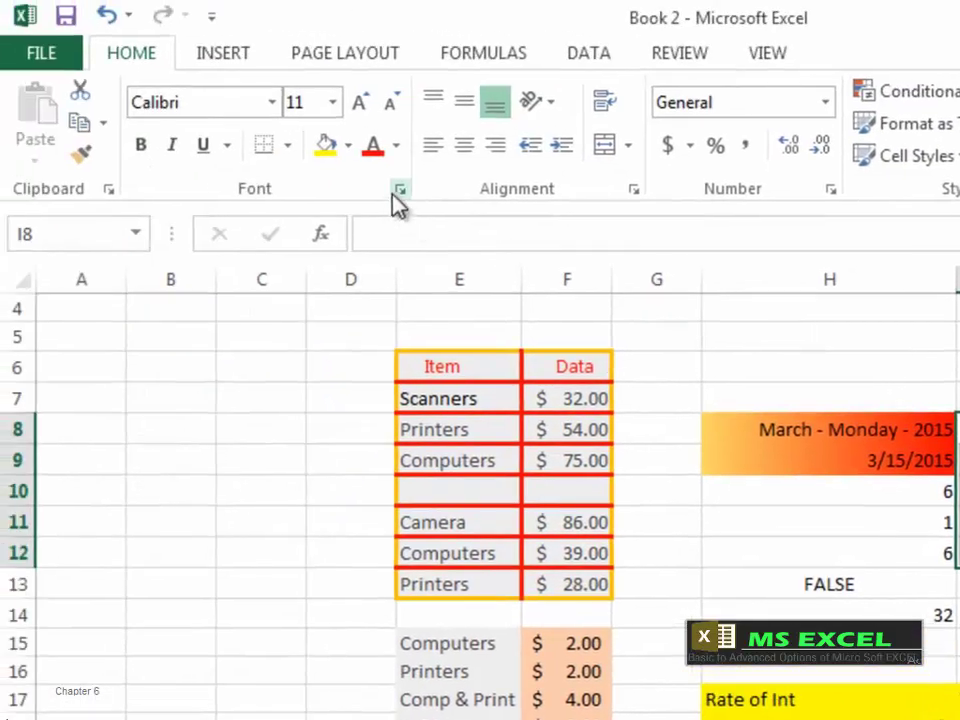
pyautogui.click(400, 189)
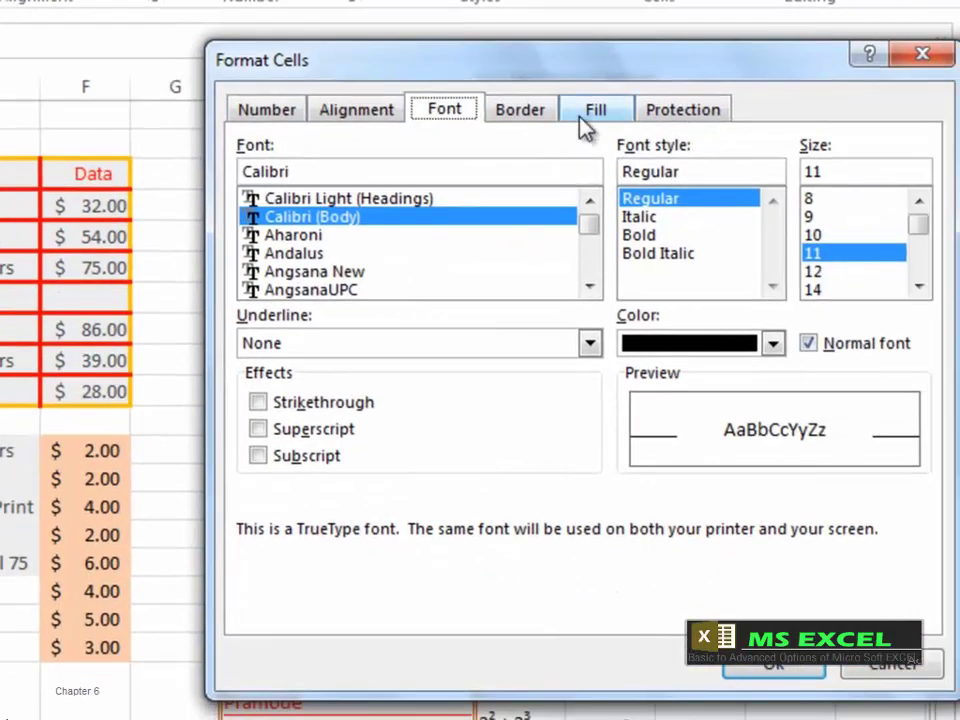
pyautogui.click(592, 114)
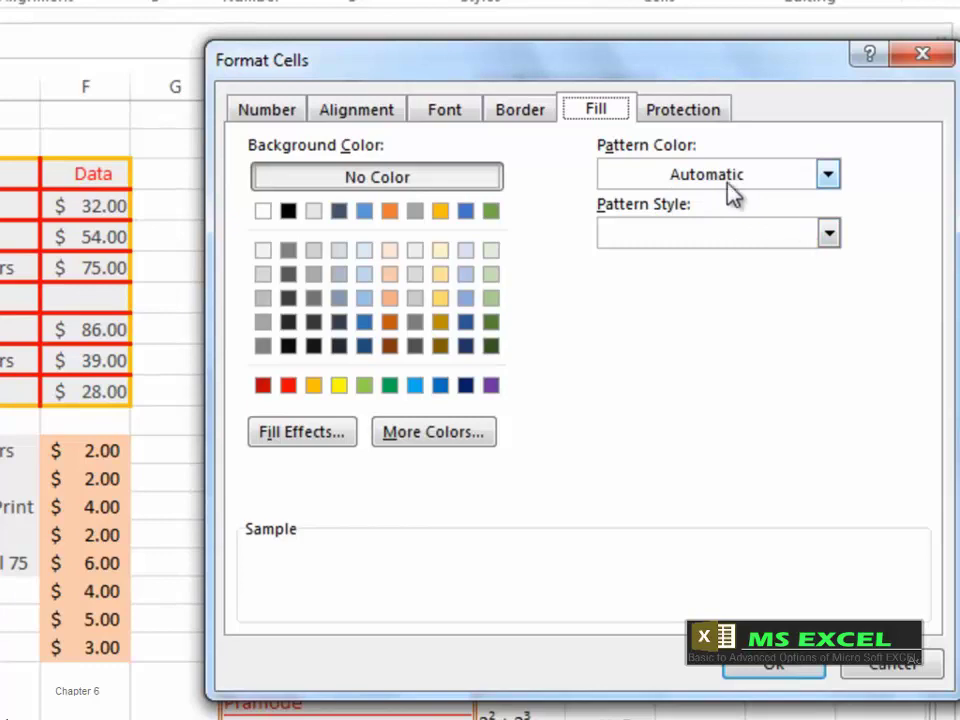
pyautogui.click(827, 238)
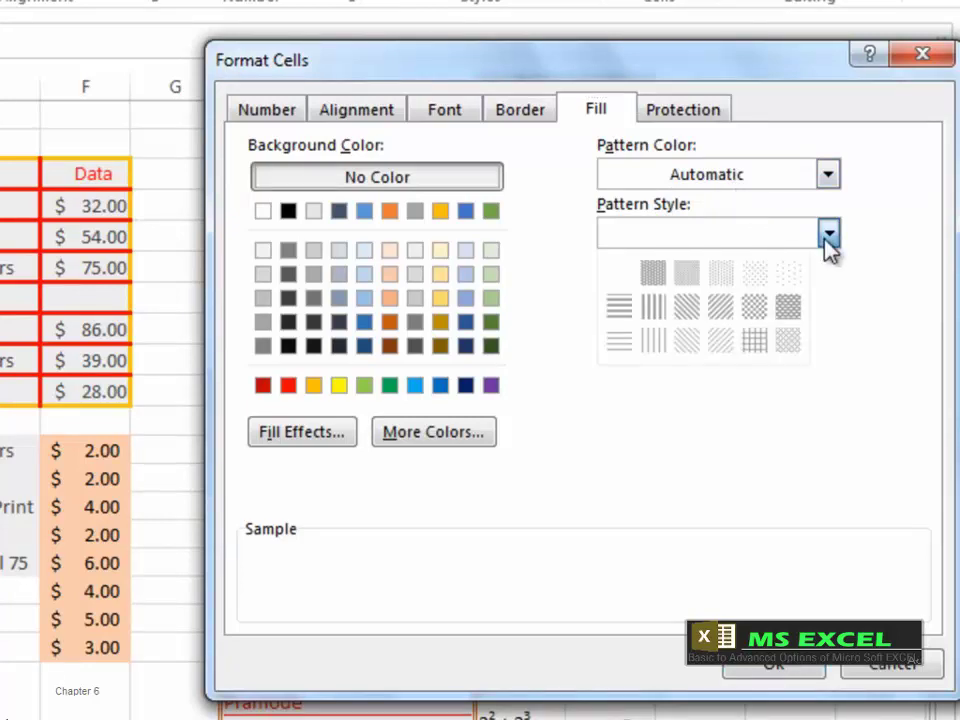
pyautogui.click(760, 337)
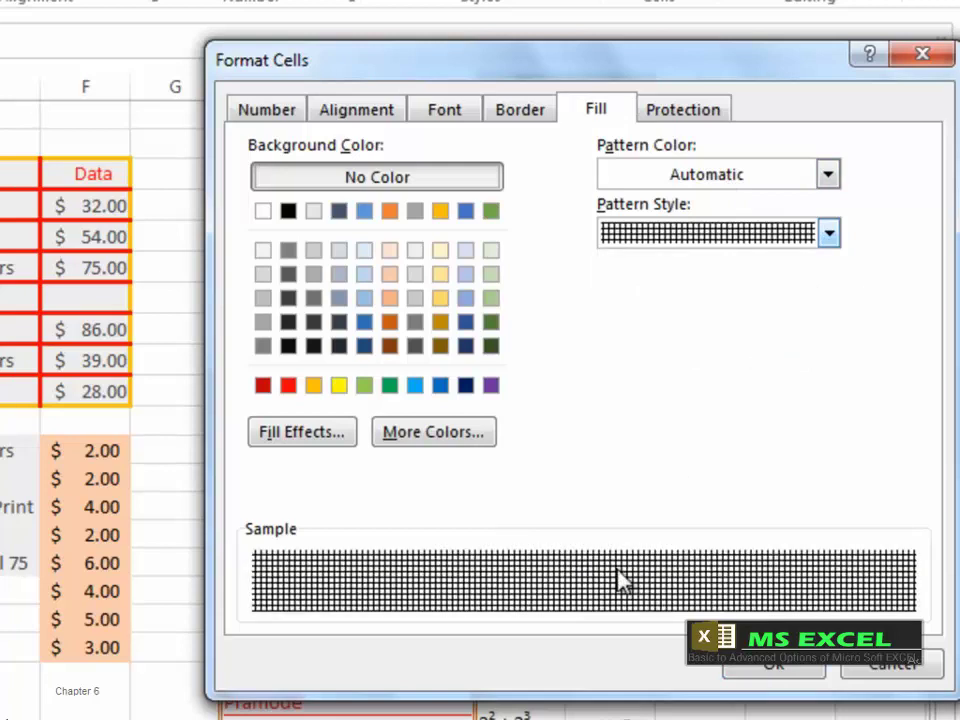
pyautogui.click(827, 178)
pyautogui.click(731, 298)
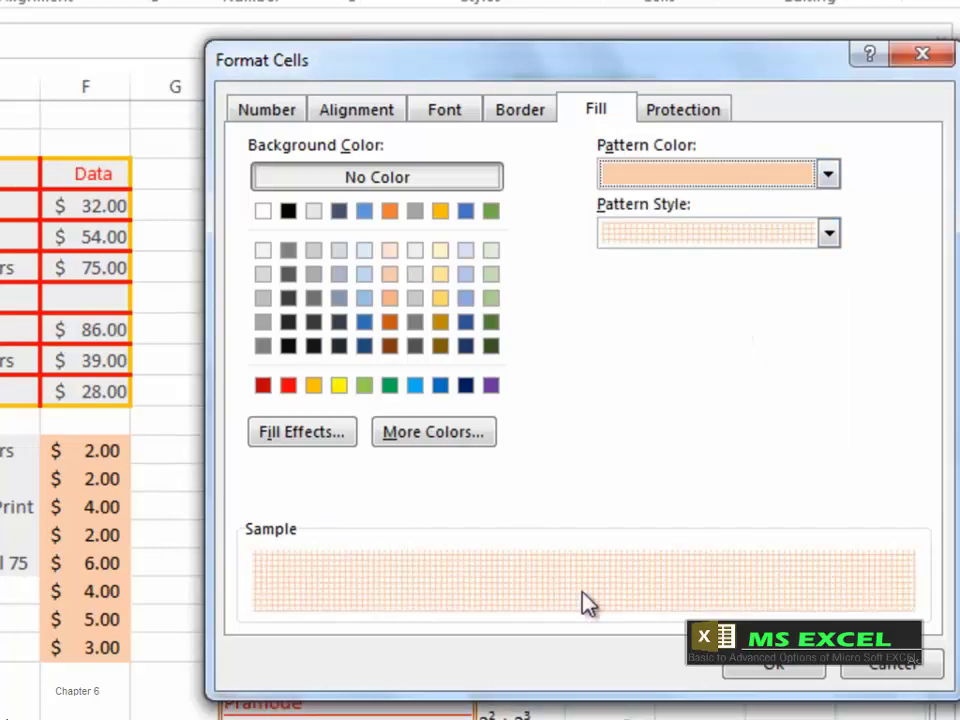
pyautogui.click(829, 236)
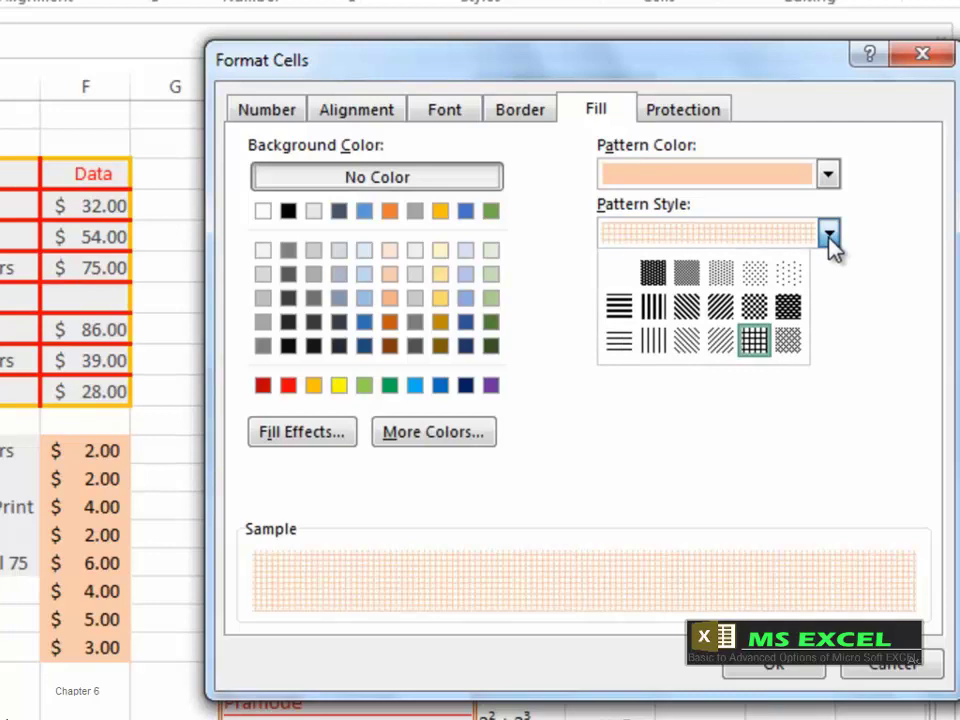
pyautogui.click(789, 274)
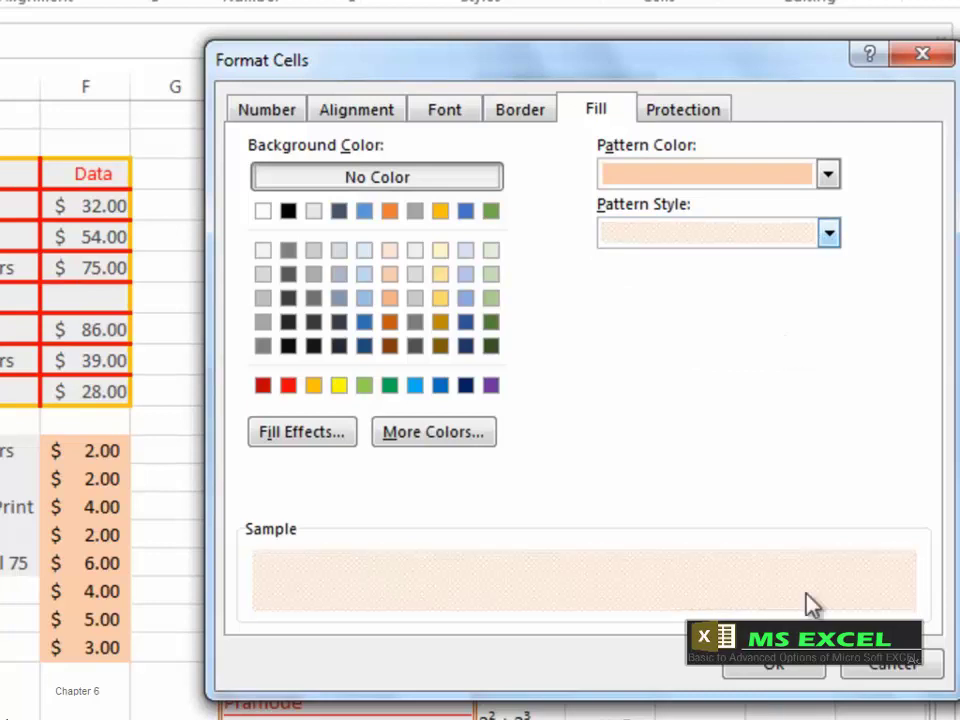
pyautogui.click(786, 666)
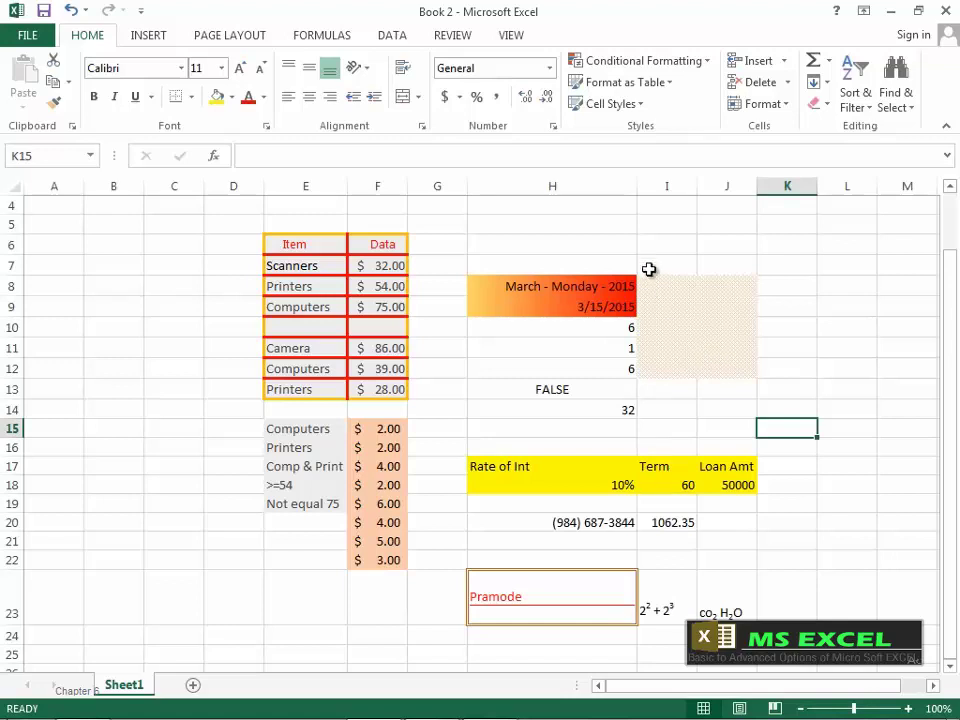
# Delete the name and 2²+2³ entries from range G21:I25
pyautogui.moveTo(649, 268); pyautogui.dragTo(738, 389)
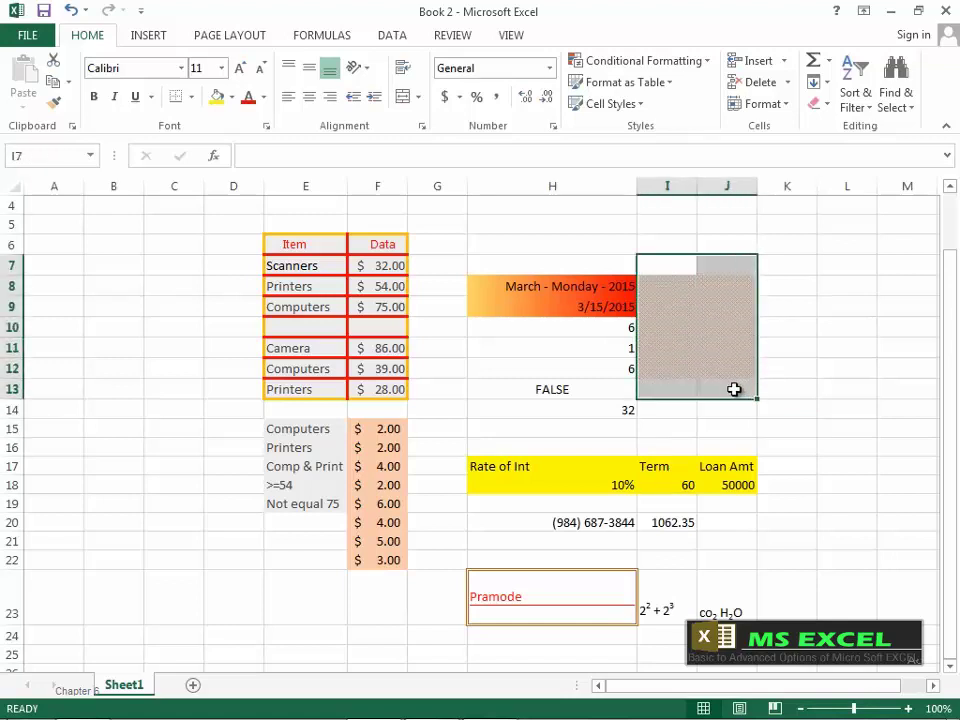
pyautogui.click(768, 350)
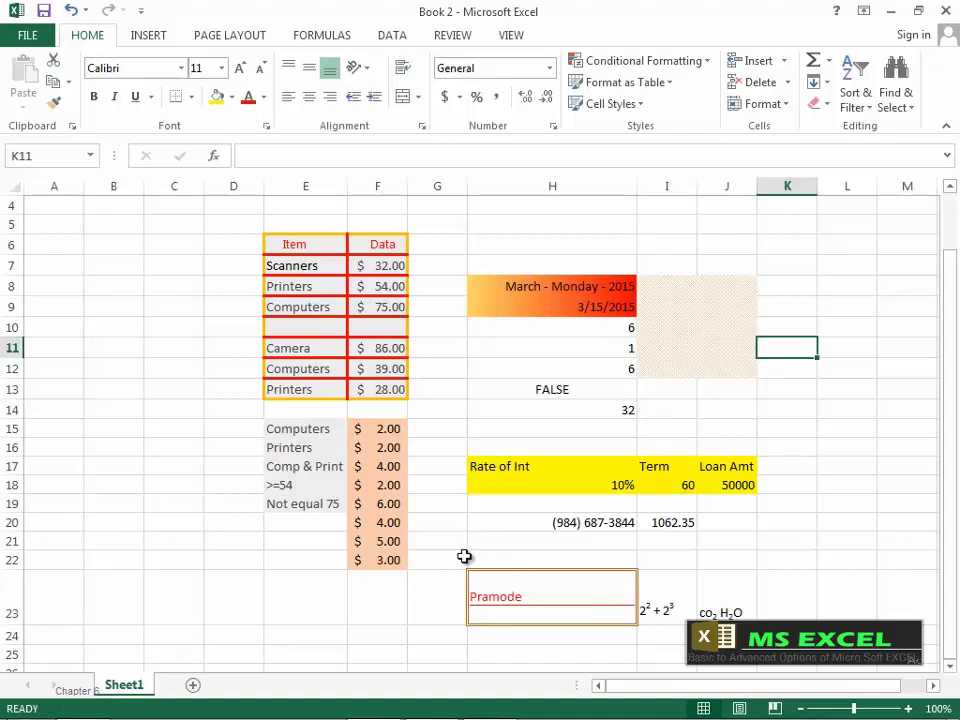
pyautogui.moveTo(445, 541); pyautogui.dragTo(647, 653)
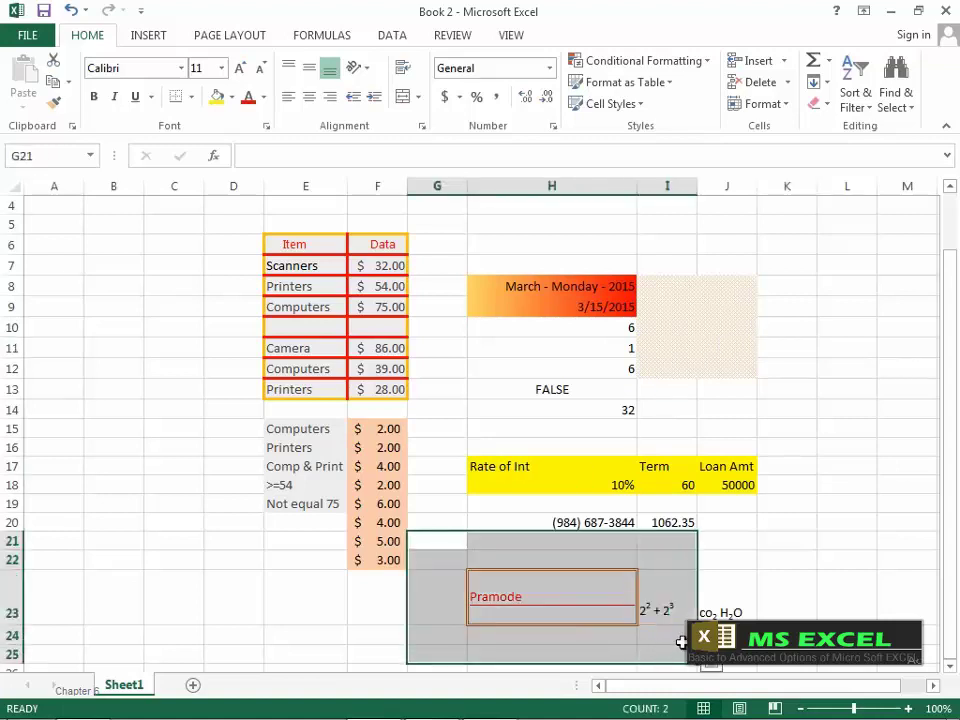
pyautogui.press('Delete')
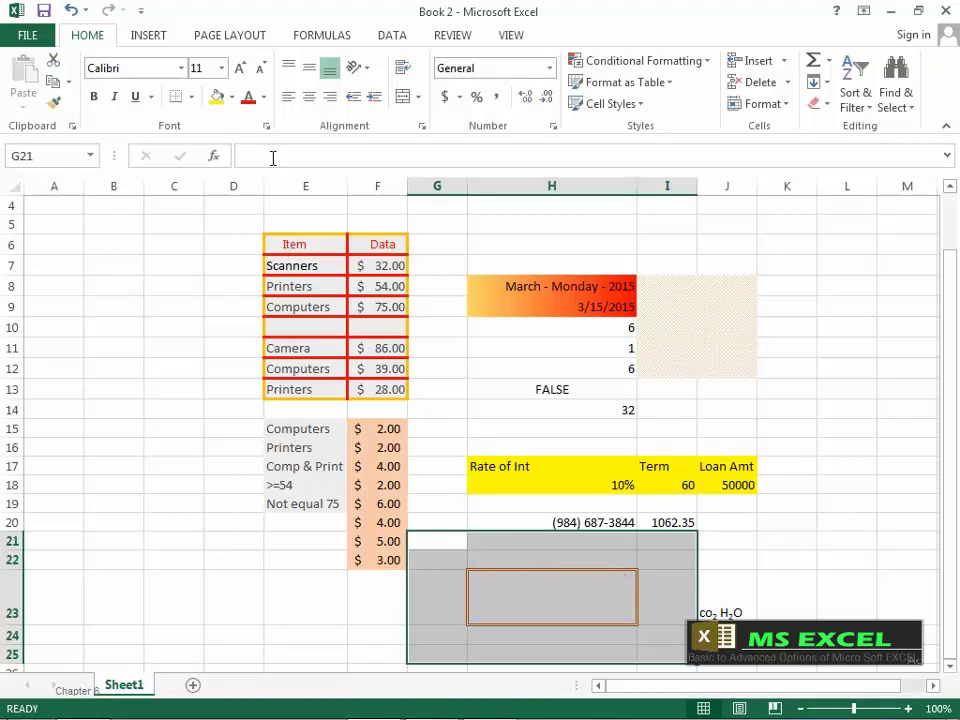
# Apply the None border preset to the emptied G21:I25 range
pyautogui.click(266, 126)
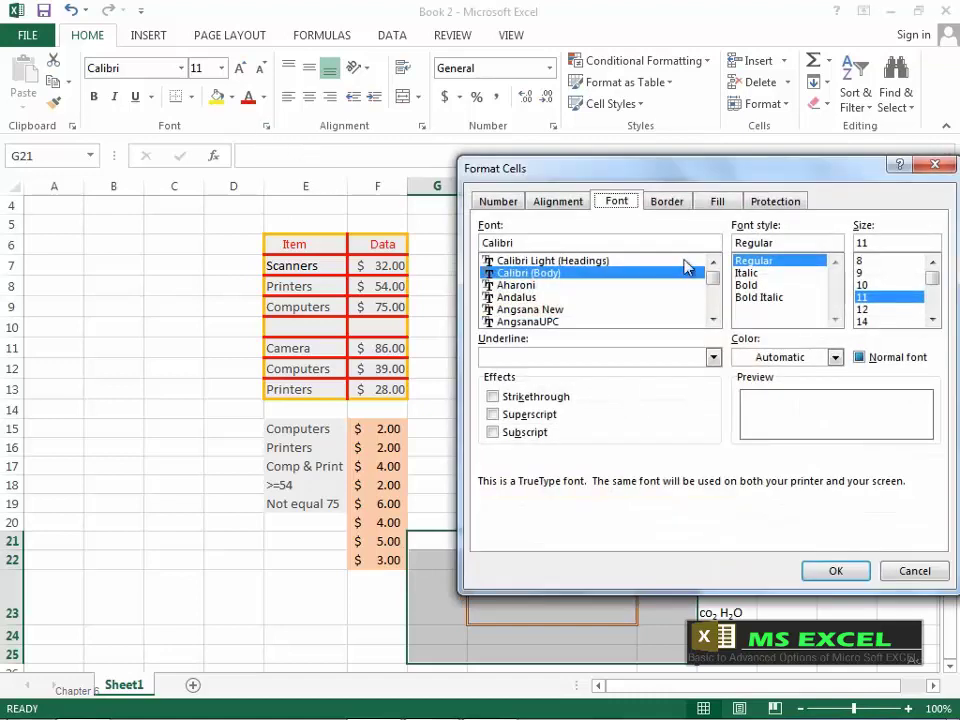
pyautogui.click(668, 202)
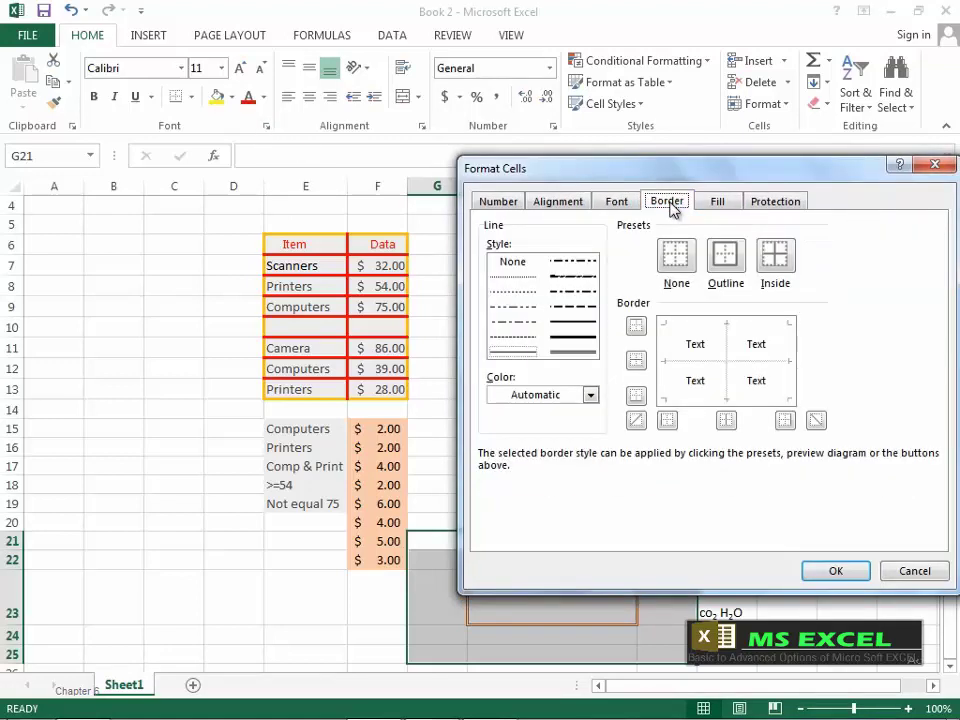
pyautogui.click(676, 258)
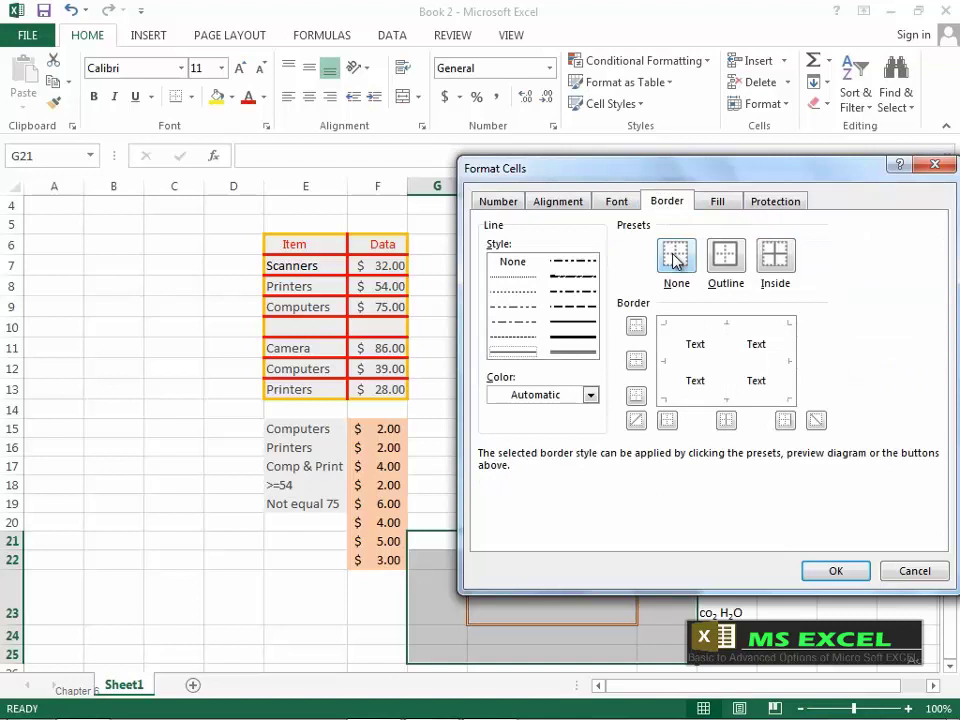
pyautogui.click(836, 570)
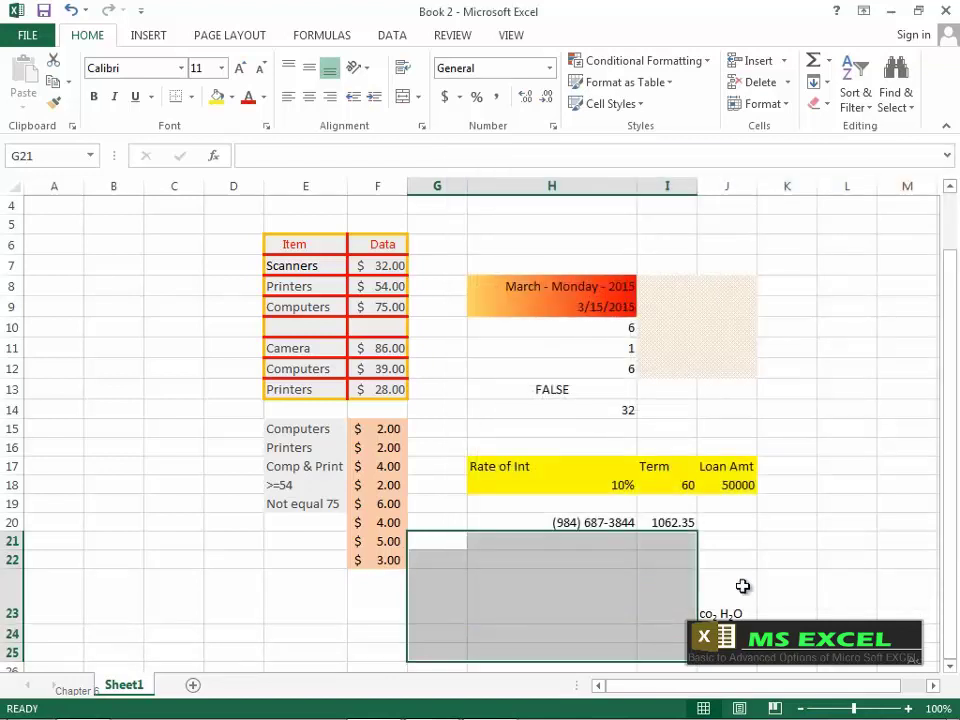
pyautogui.click(536, 579)
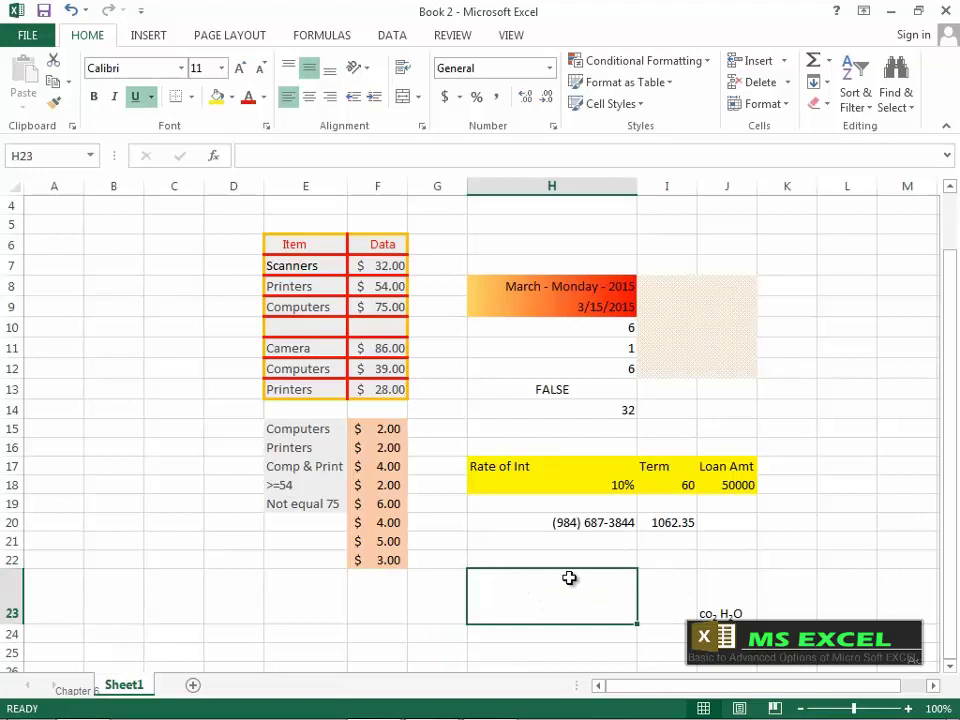
# Clear the gradient and dotted pattern fills from G7:J14 using No Color in Format Cells
pyautogui.moveTo(440, 286)
pyautogui.mouseDown()
pyautogui.moveTo(520, 285)
pyautogui.moveTo(745, 410)
pyautogui.mouseUp()
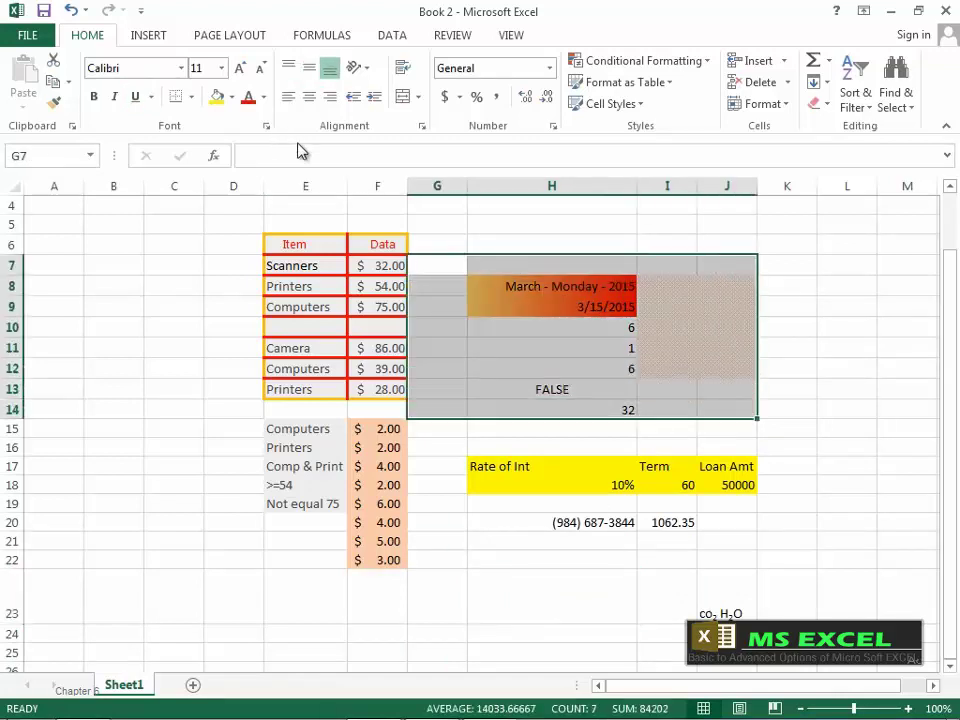
pyautogui.click(266, 125)
pyautogui.click(667, 201)
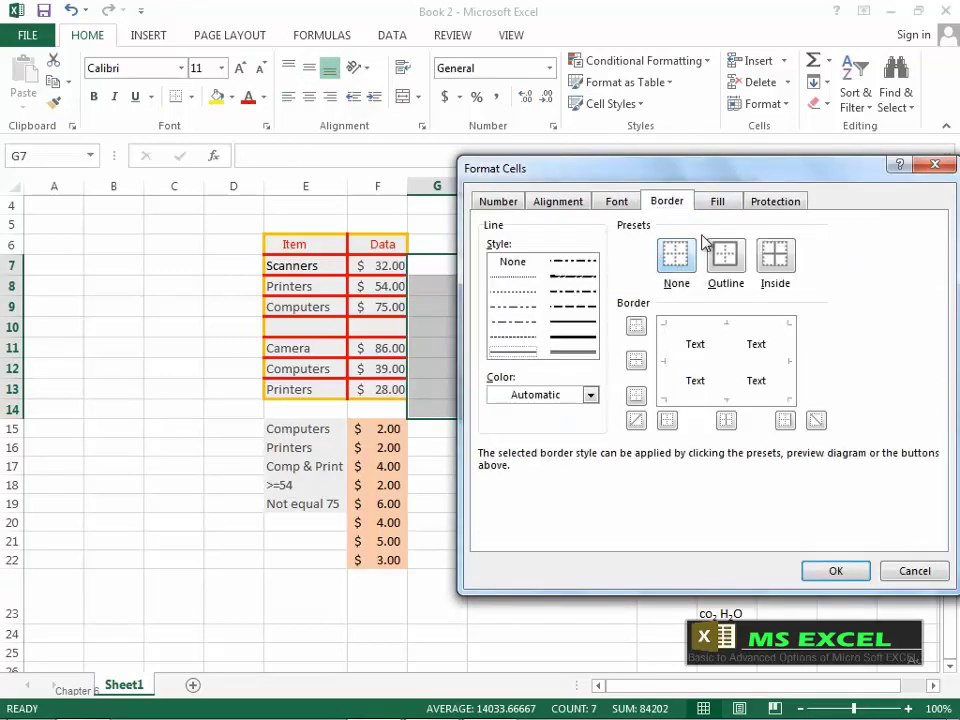
pyautogui.click(718, 203)
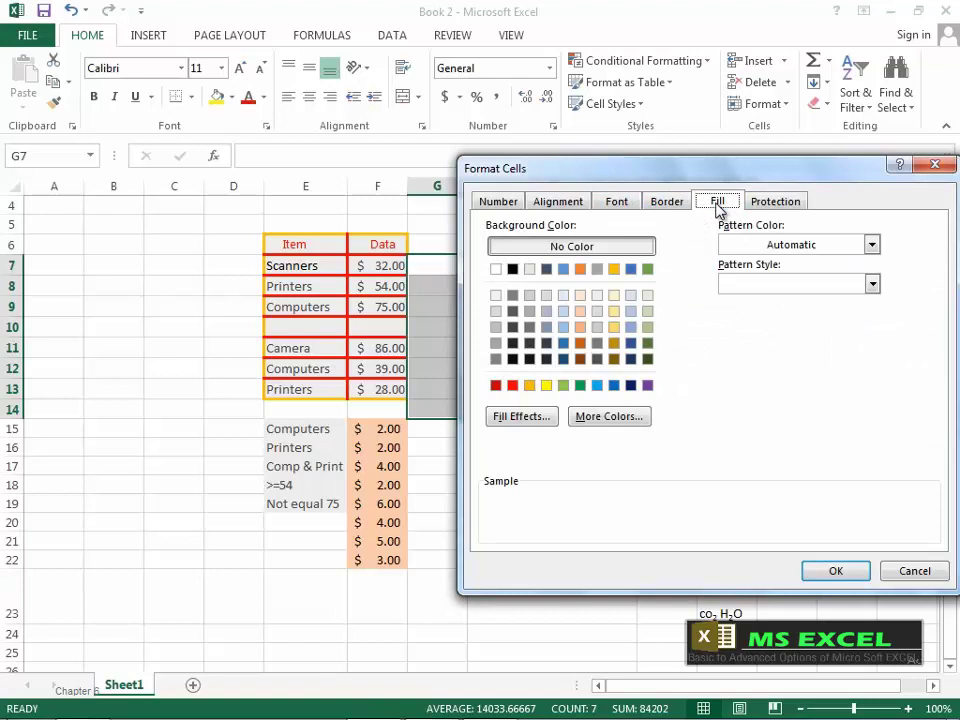
pyautogui.click(815, 292)
pyautogui.click(735, 315)
pyautogui.click(526, 419)
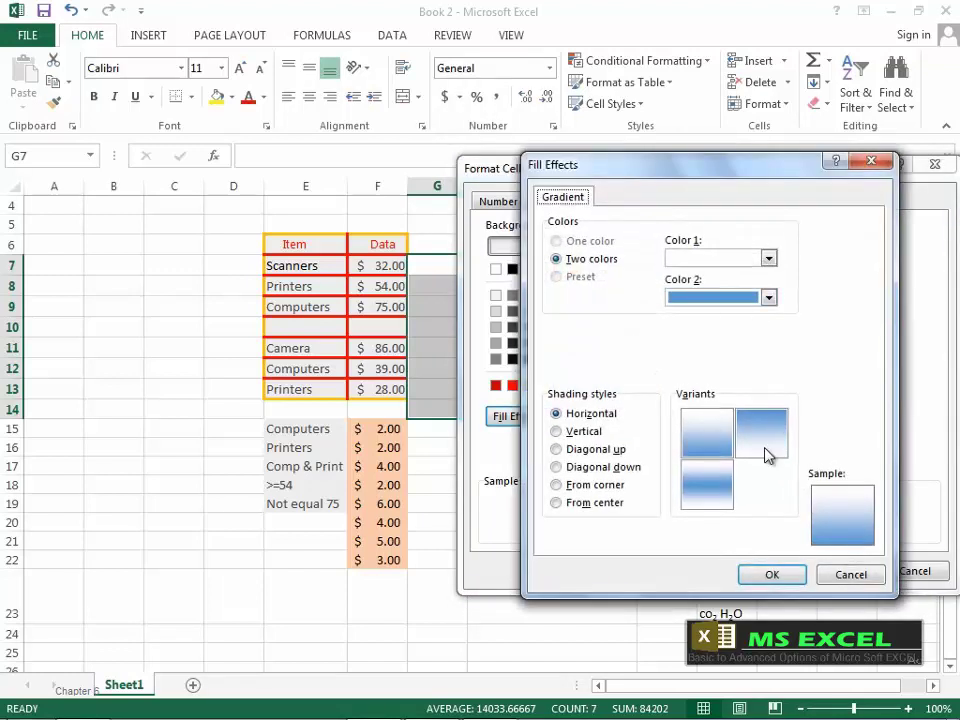
pyautogui.click(852, 576)
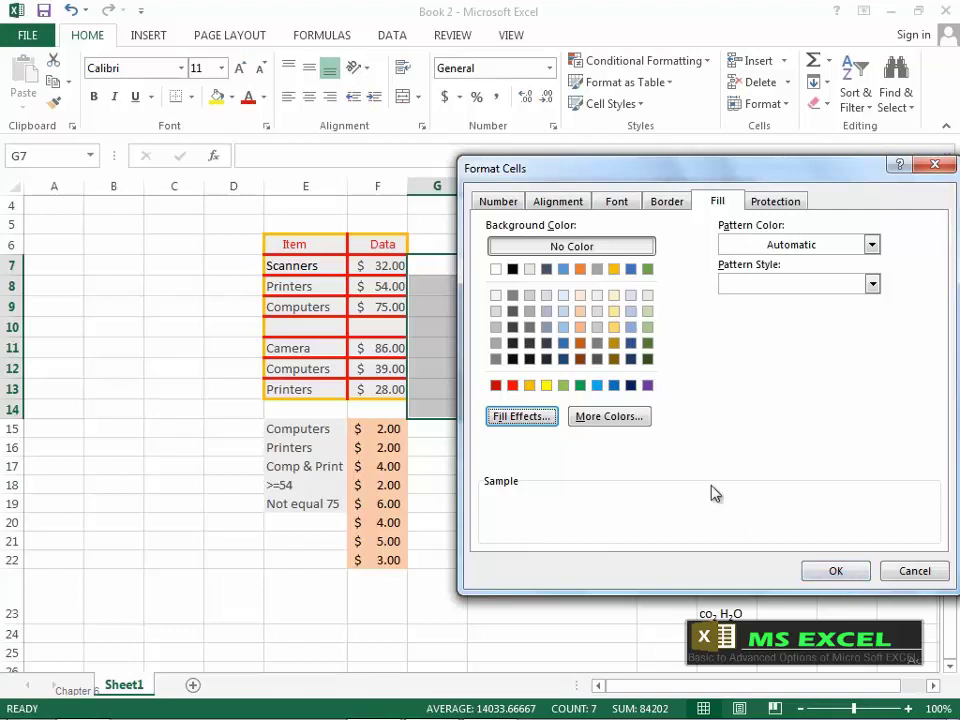
pyautogui.click(836, 570)
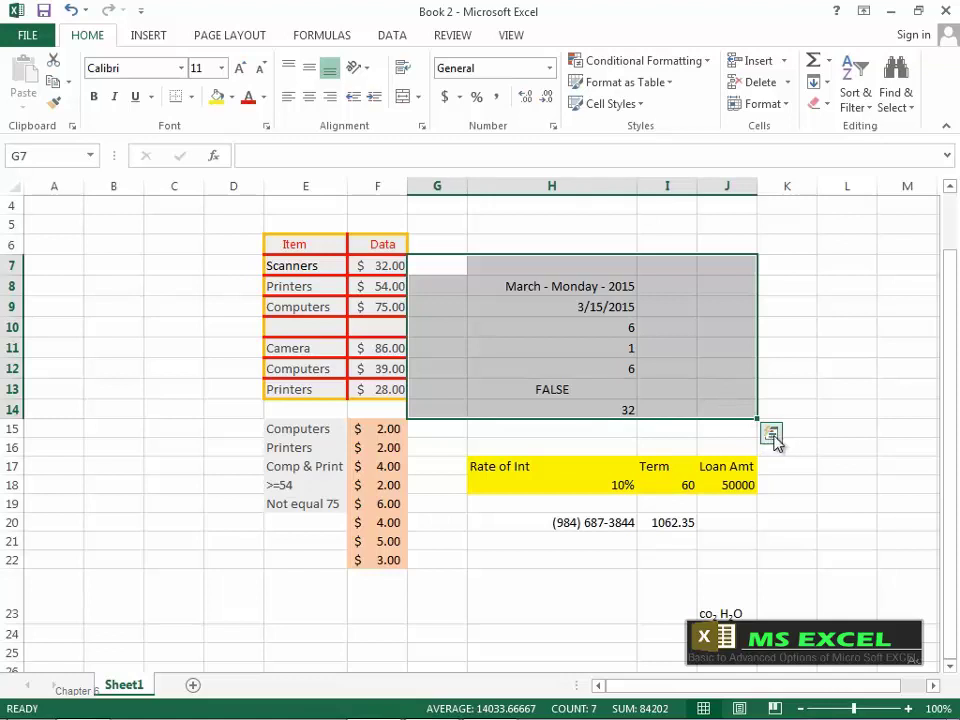
# Apply a Quick Analysis color scale to the selected values
pyautogui.click(772, 435)
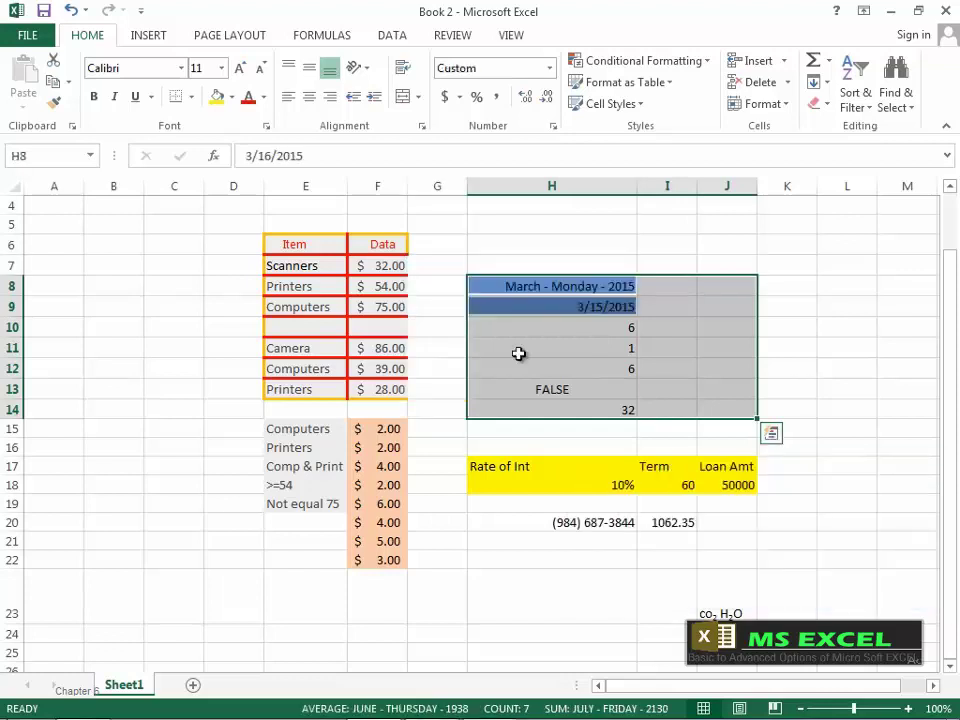
pyautogui.click(771, 432)
pyautogui.click(668, 518)
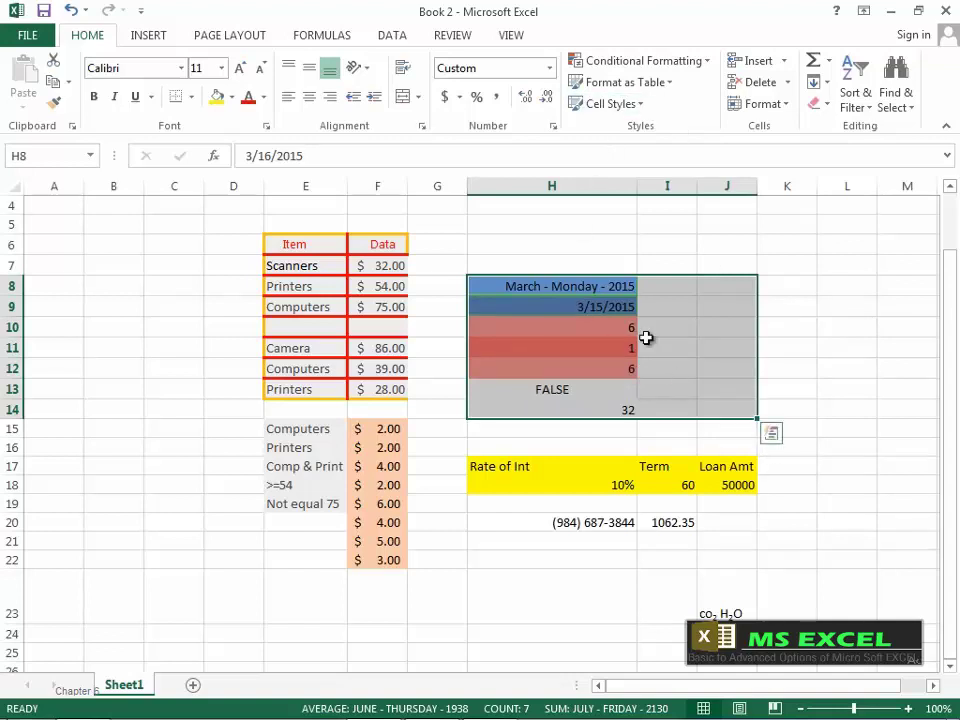
# Try a Greater Than highlight rule from Quick Analysis, then cancel it
pyautogui.click(772, 434)
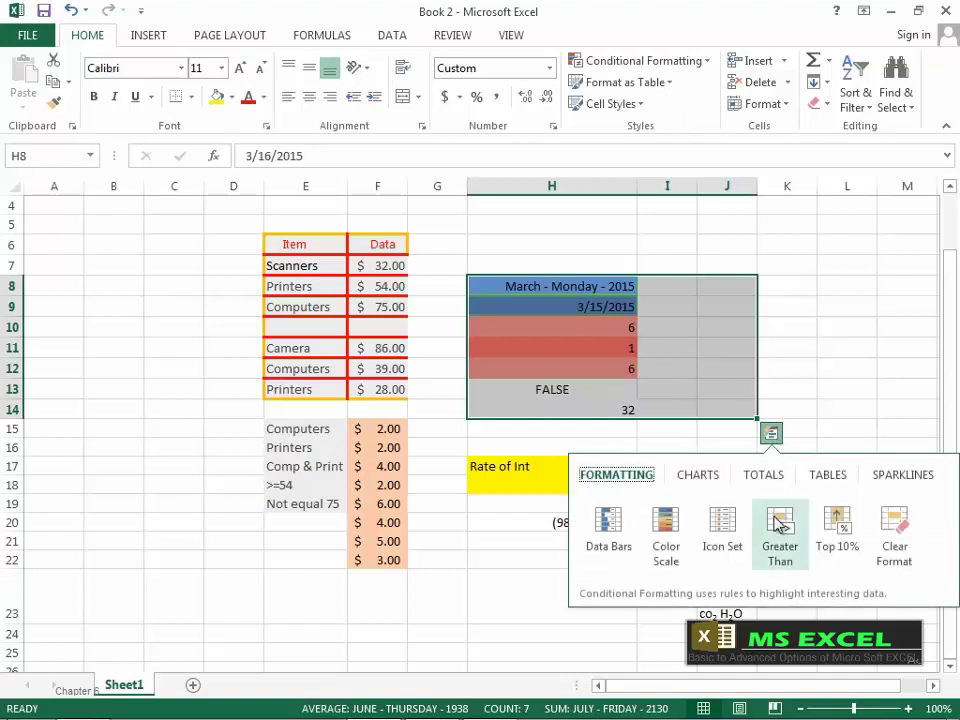
pyautogui.click(779, 524)
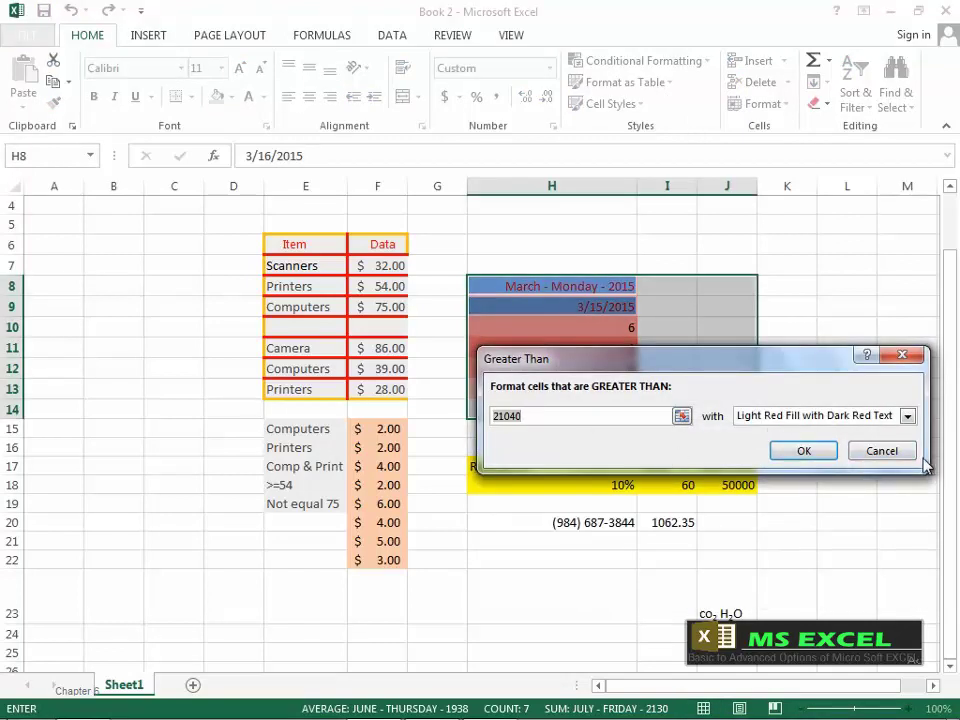
pyautogui.click(893, 451)
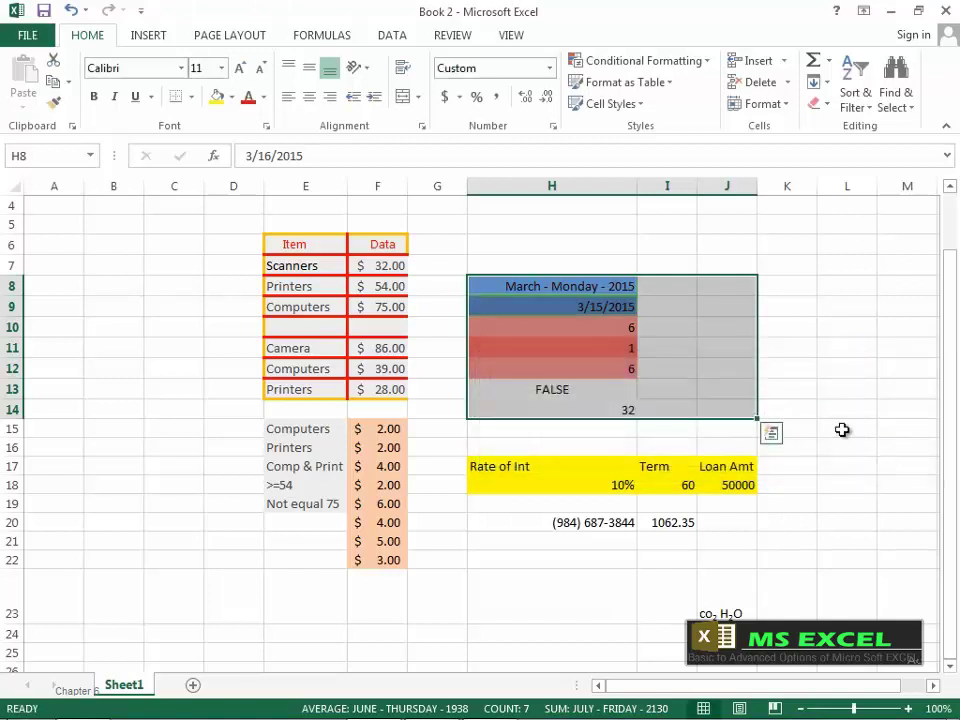
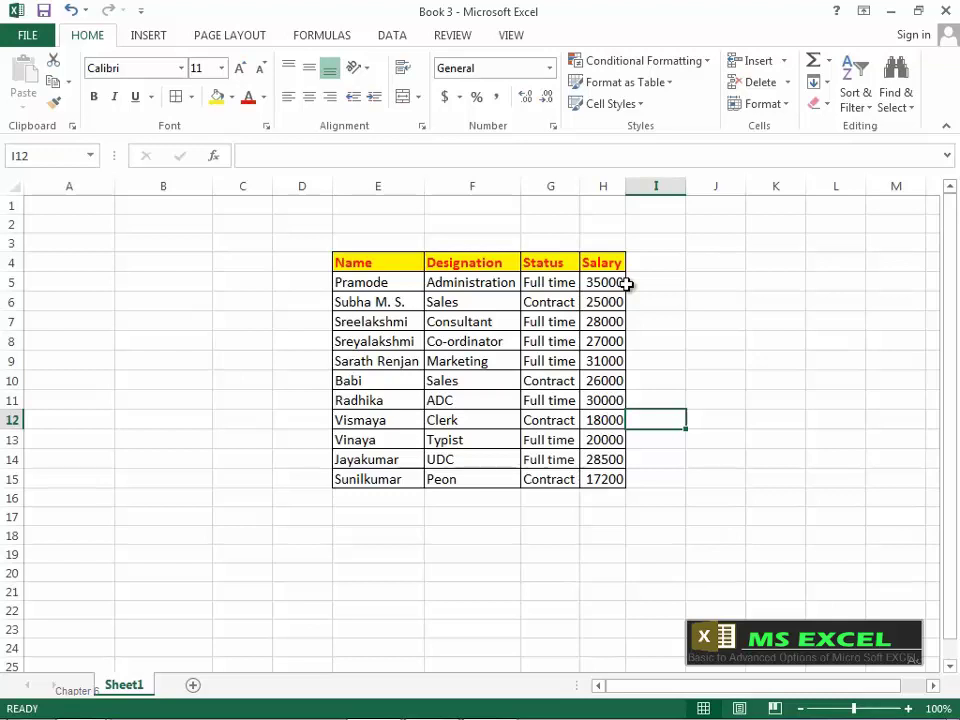
# Select the Salary column H and bring up Conditional Formatting's Highlight Cells Rules choices
pyautogui.click(603, 183)
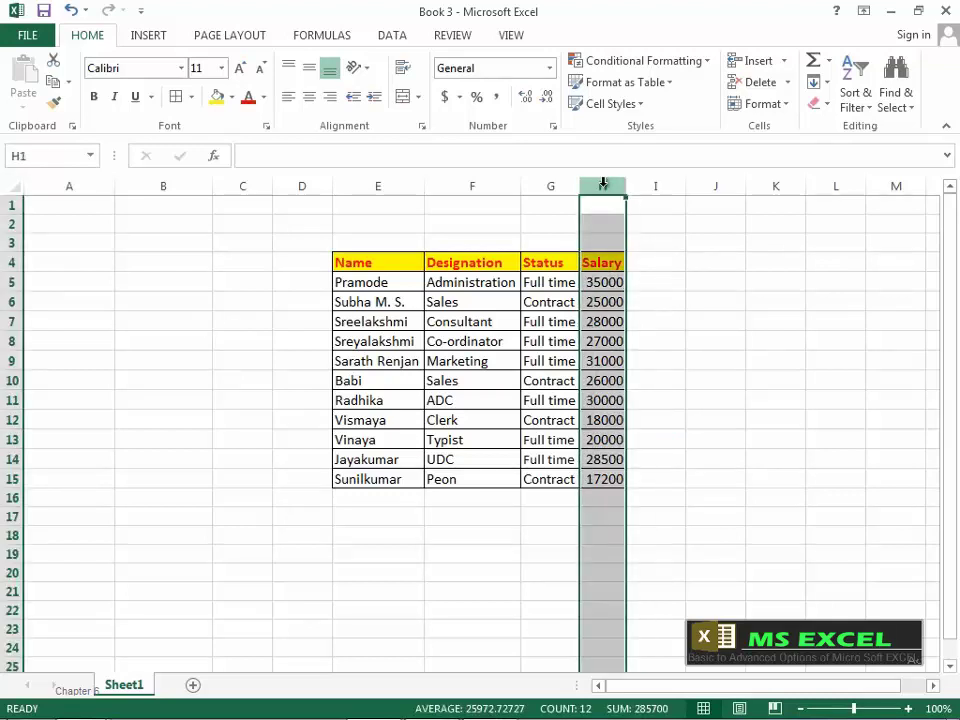
pyautogui.click(654, 66)
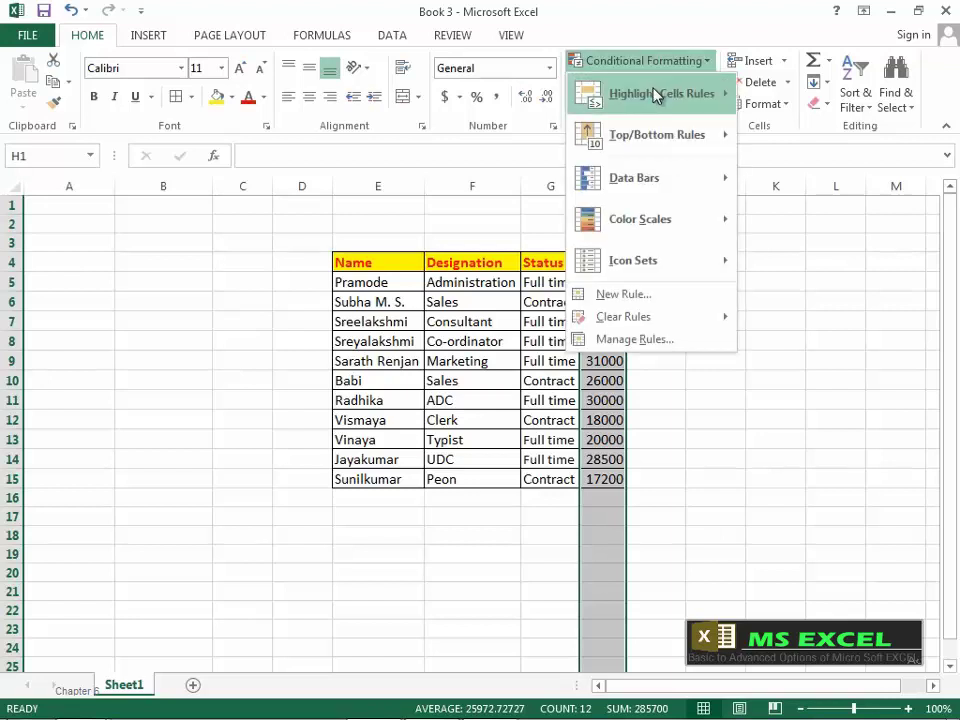
pyautogui.moveTo(660, 93)
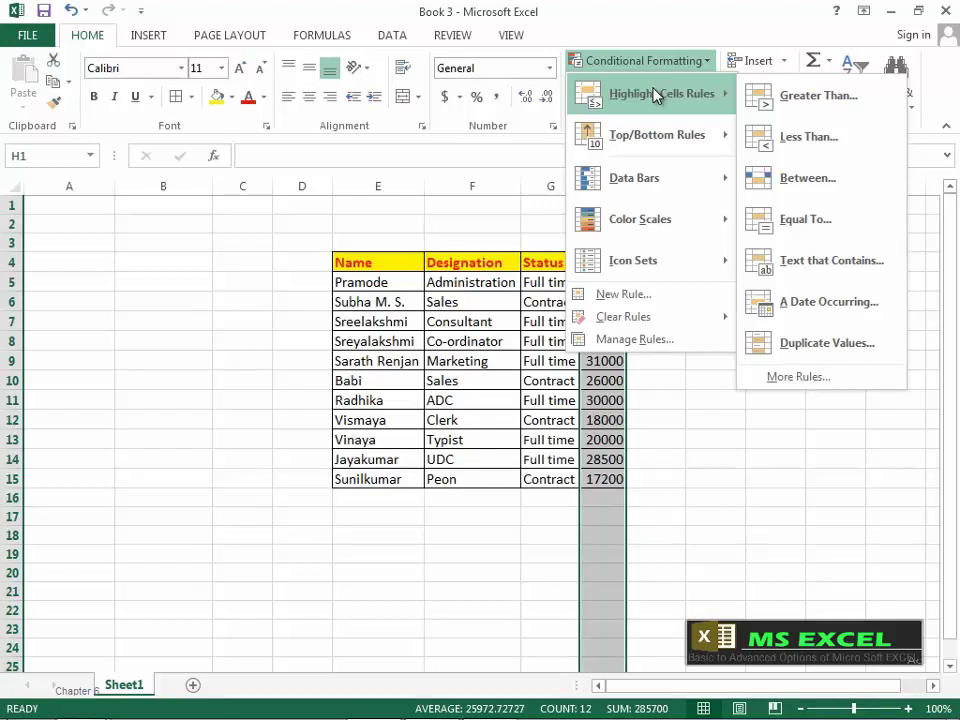
# Start a Greater Than rule at 26100 and move its dialog so the salaries stay visible
pyautogui.click(798, 101)
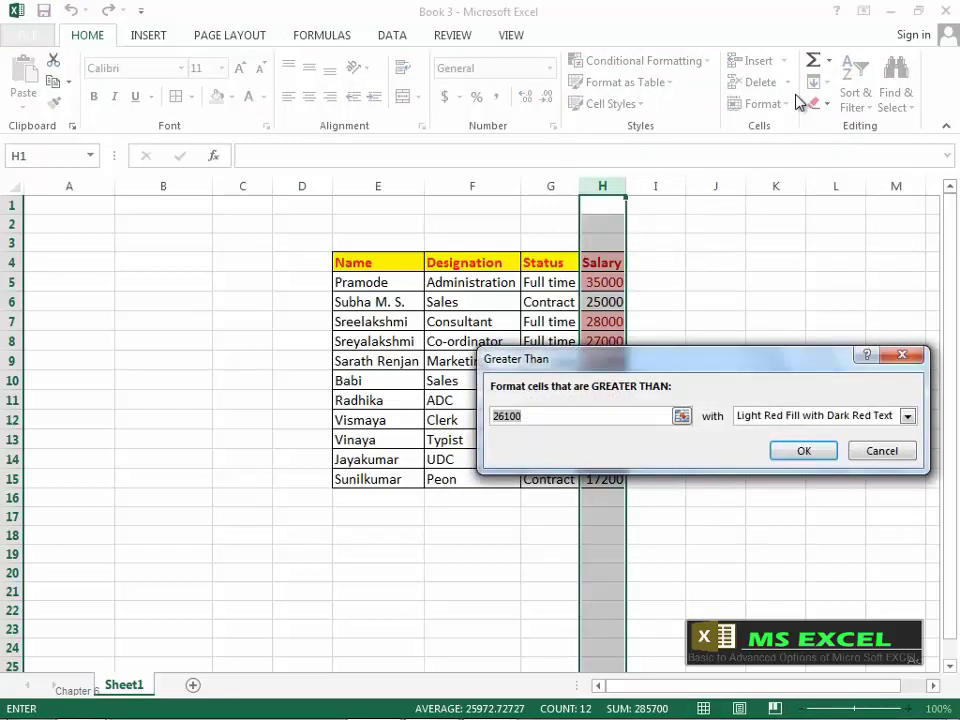
pyautogui.moveTo(683, 375)
pyautogui.mouseDown()
pyautogui.moveTo(606, 452)
pyautogui.moveTo(616, 497)
pyautogui.mouseUp()
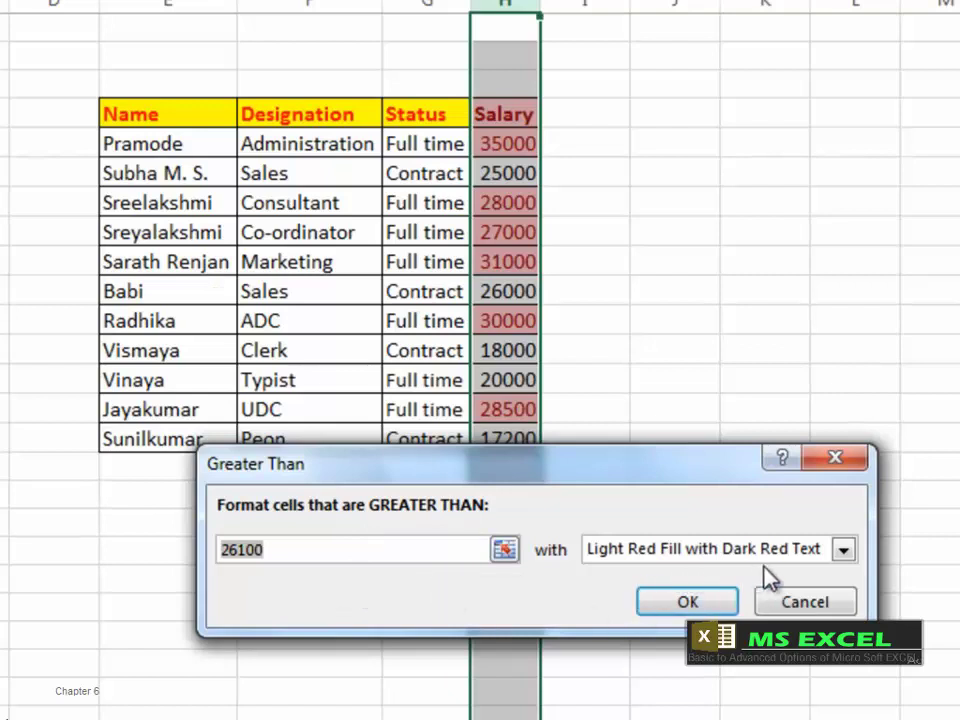
# Preview Yellow Fill, Green Fill, Light Red Fill and Red Text styles, ending on Red Border
pyautogui.click(845, 555)
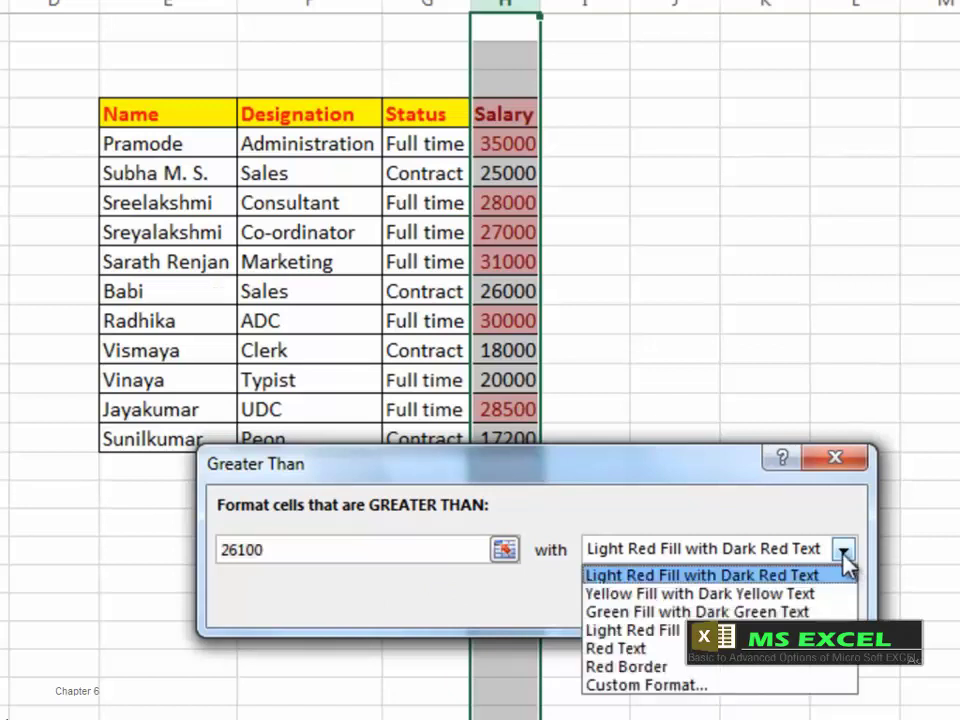
pyautogui.click(744, 595)
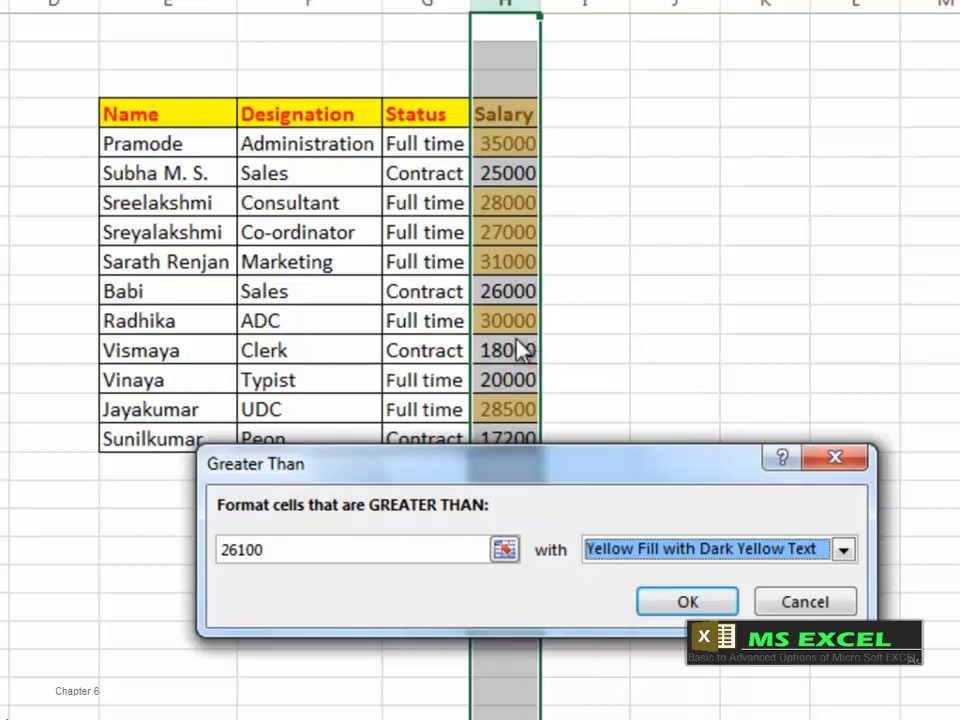
pyautogui.click(843, 549)
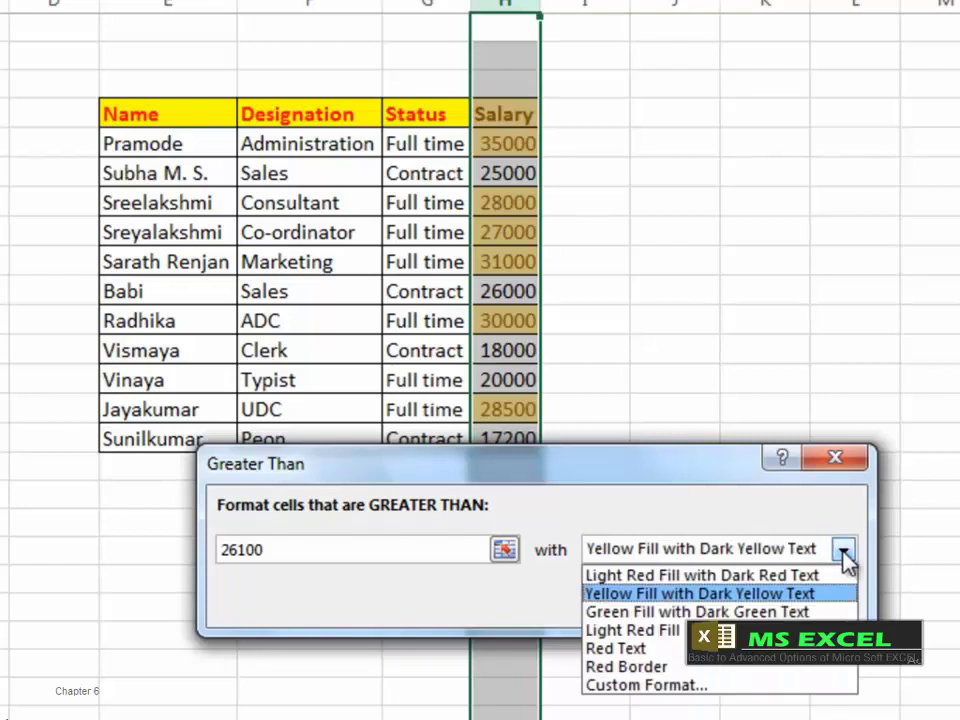
pyautogui.click(740, 611)
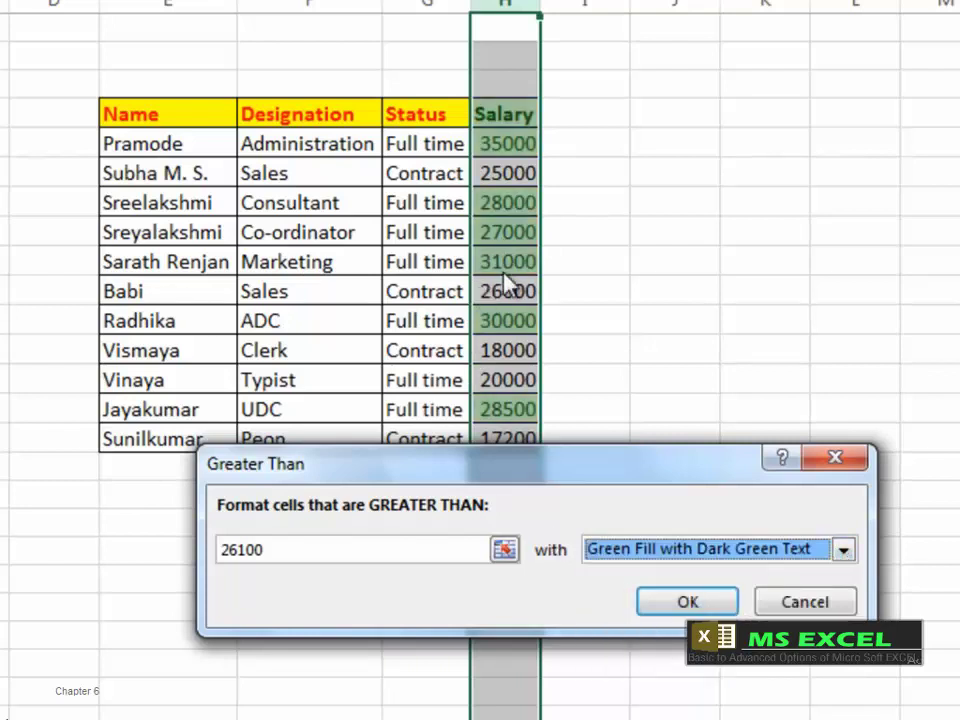
pyautogui.click(845, 550)
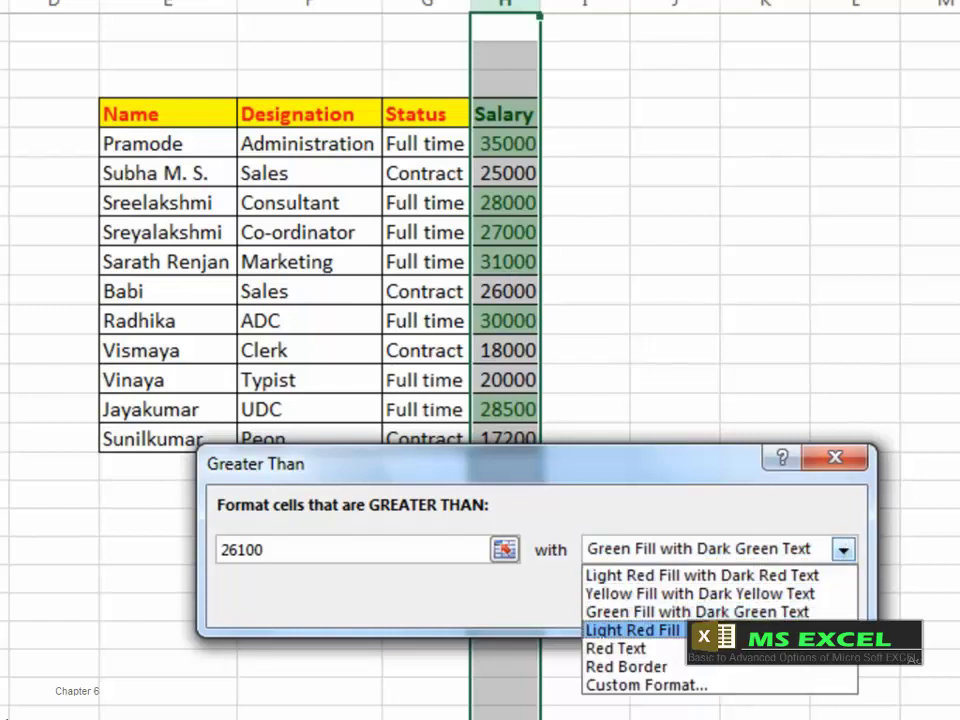
pyautogui.click(632, 630)
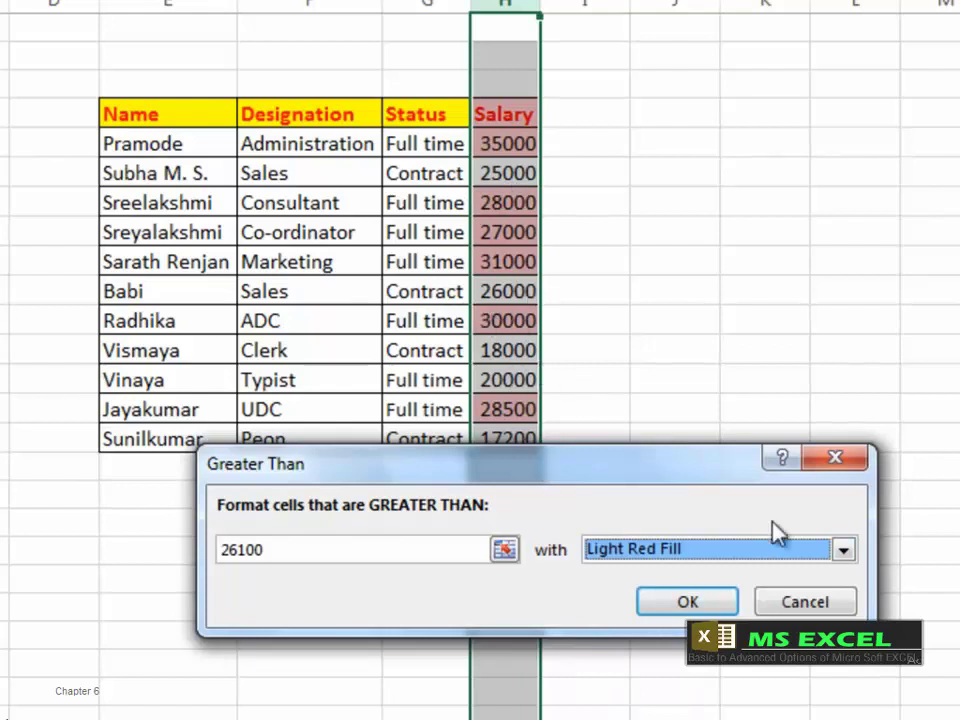
pyautogui.click(845, 552)
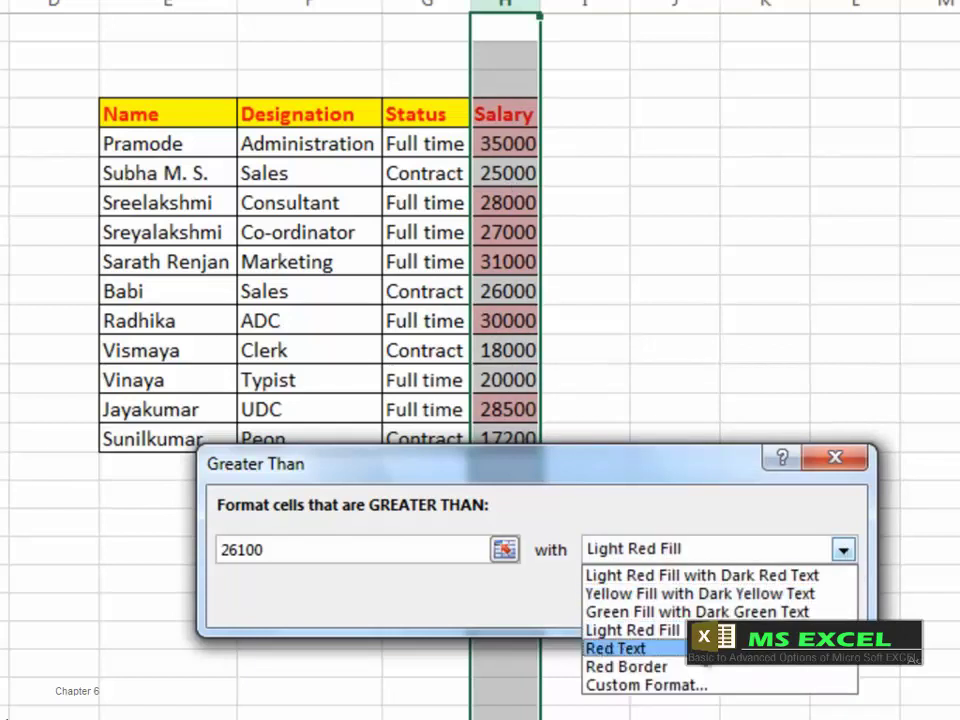
pyautogui.click(698, 647)
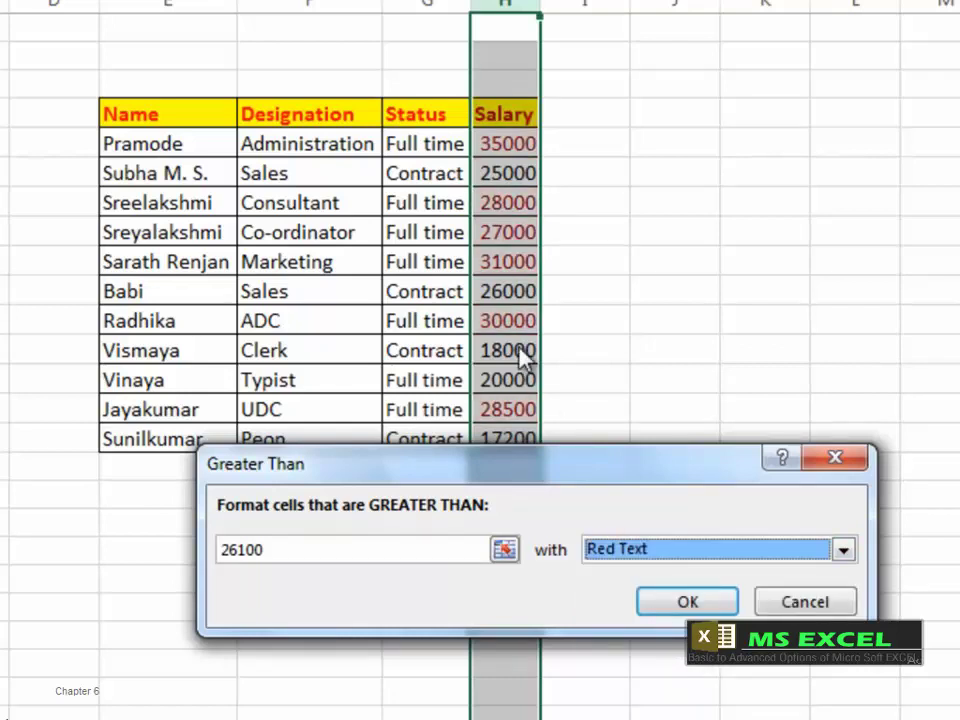
pyautogui.click(808, 556)
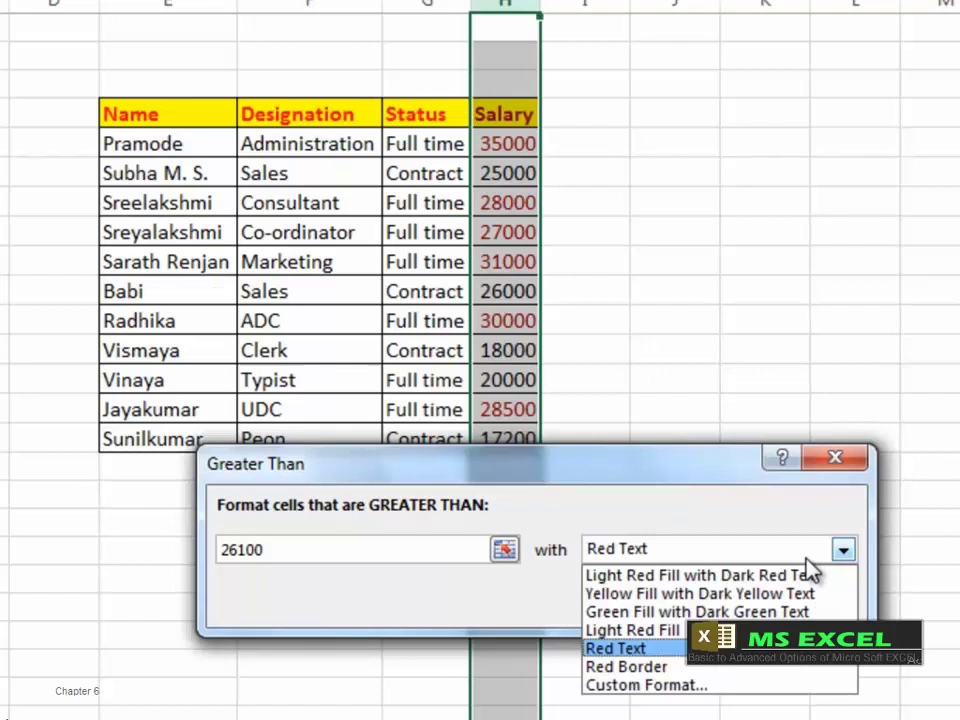
pyautogui.click(688, 666)
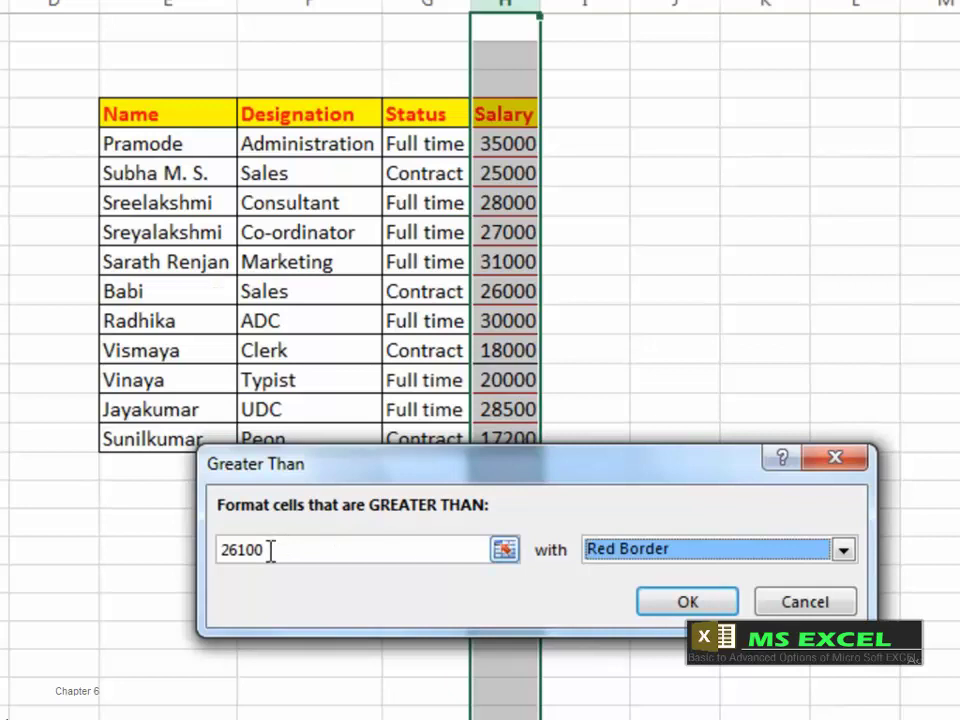
# Change the threshold to 30000 and return to Light Red Fill with Dark Red Text
pyautogui.moveTo(270, 551); pyautogui.dragTo(208, 563)
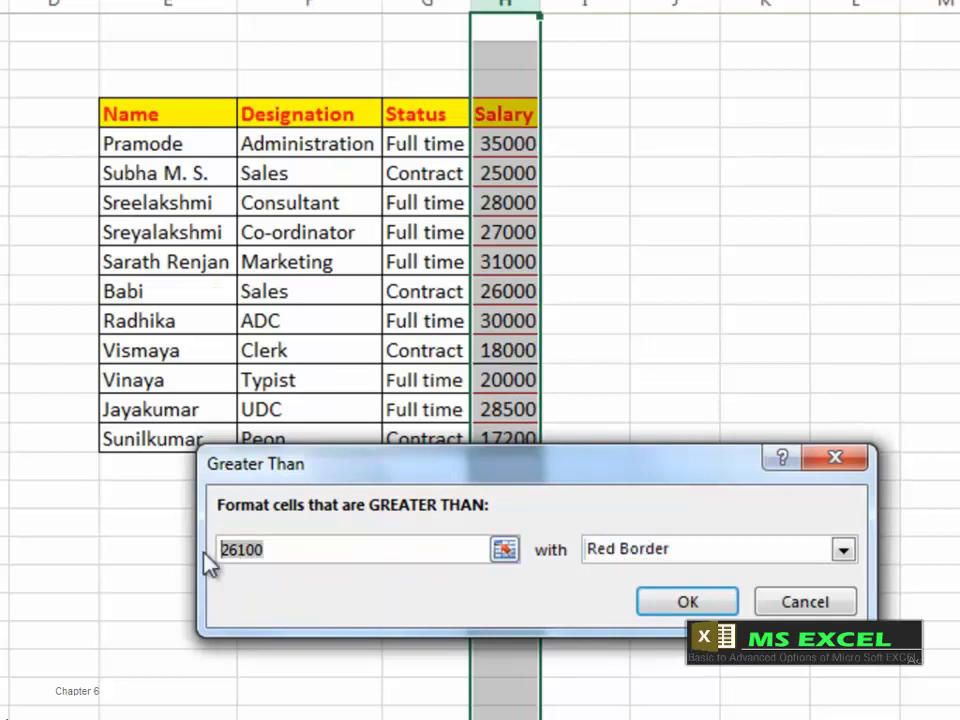
pyautogui.write('30')
pyautogui.write('000')
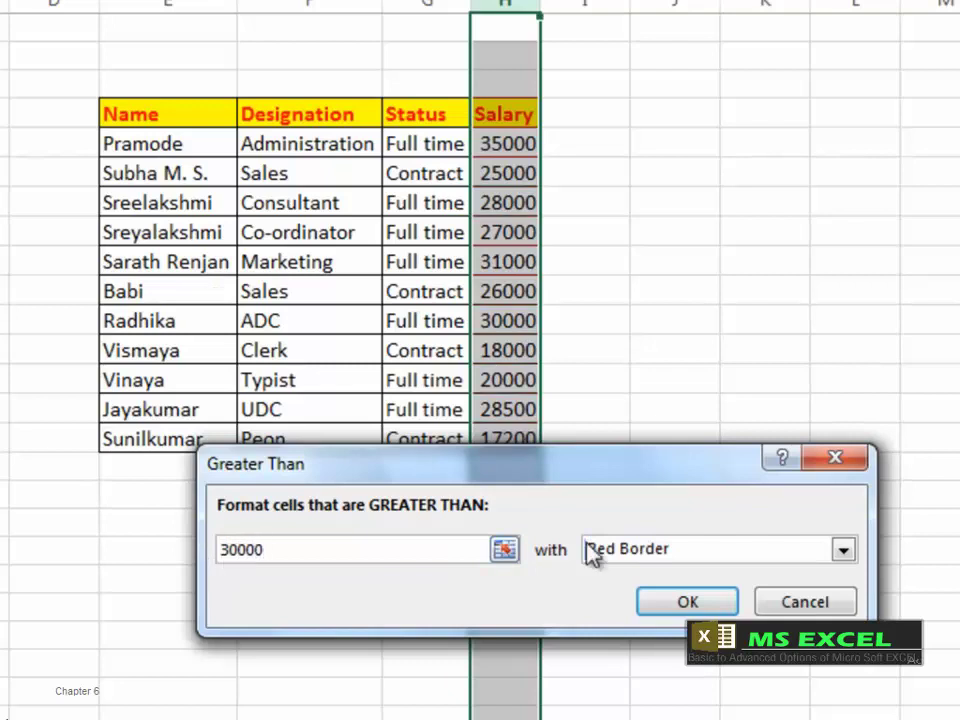
pyautogui.click(729, 553)
pyautogui.click(643, 576)
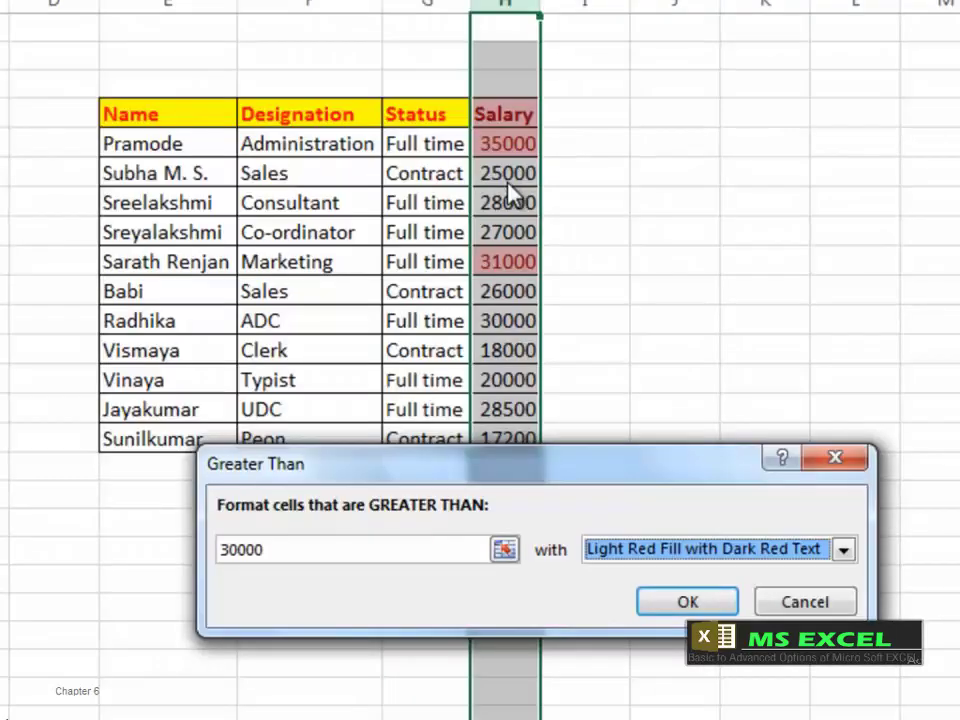
# Point the rule's threshold at cell H13 and apply the Greater Than rule
pyautogui.moveTo(535, 460)
pyautogui.mouseDown()
pyautogui.moveTo(561, 525)
pyautogui.moveTo(531, 449)
pyautogui.mouseUp()
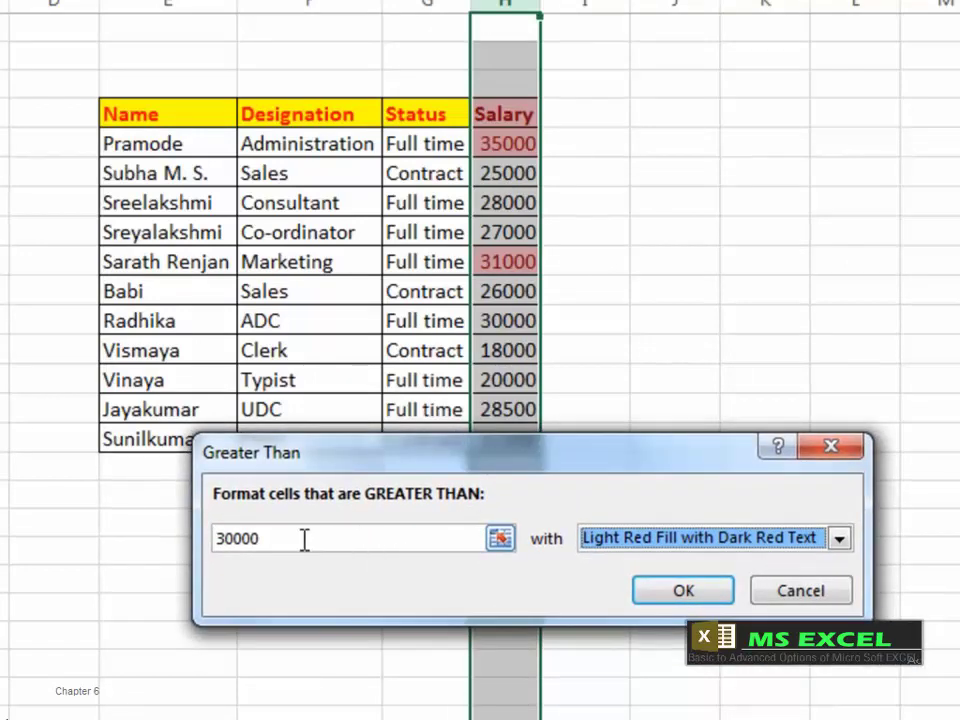
pyautogui.click(500, 540)
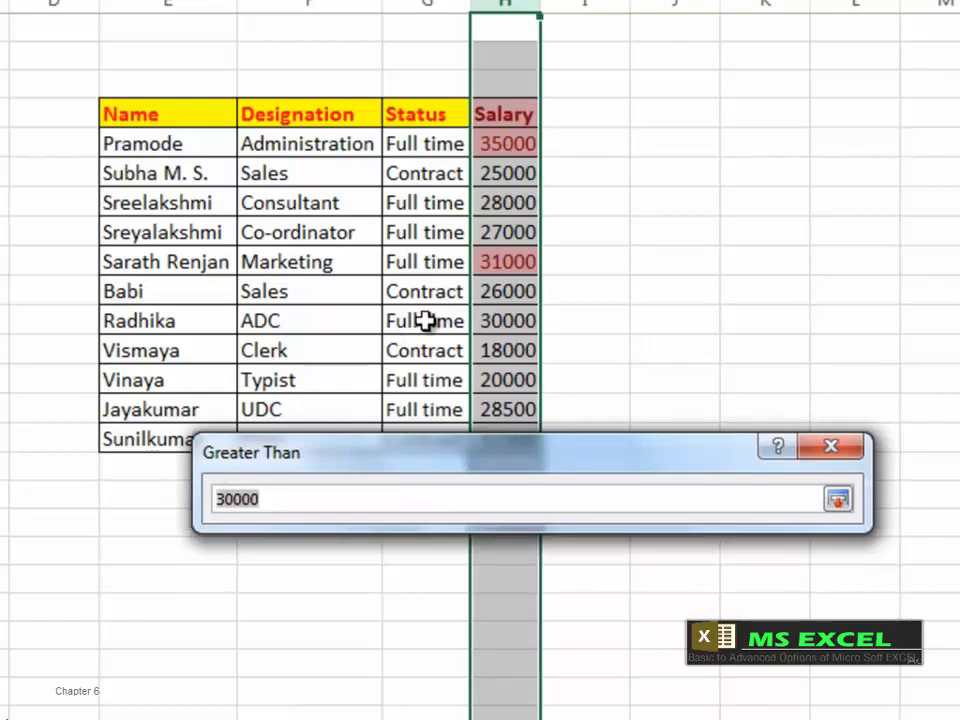
pyautogui.click(503, 380)
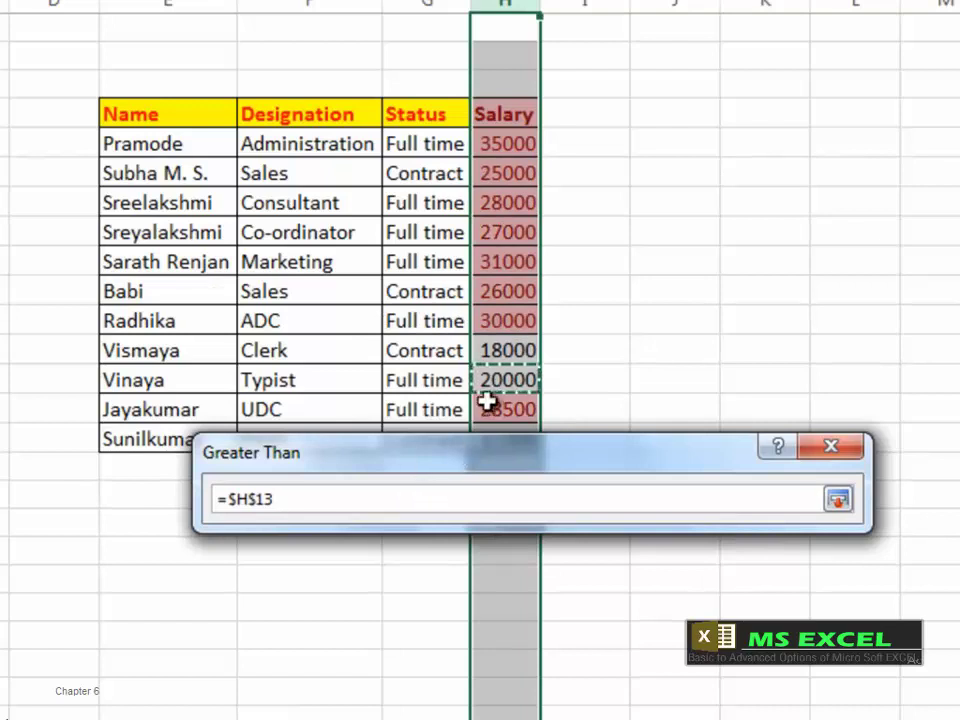
pyautogui.click(838, 501)
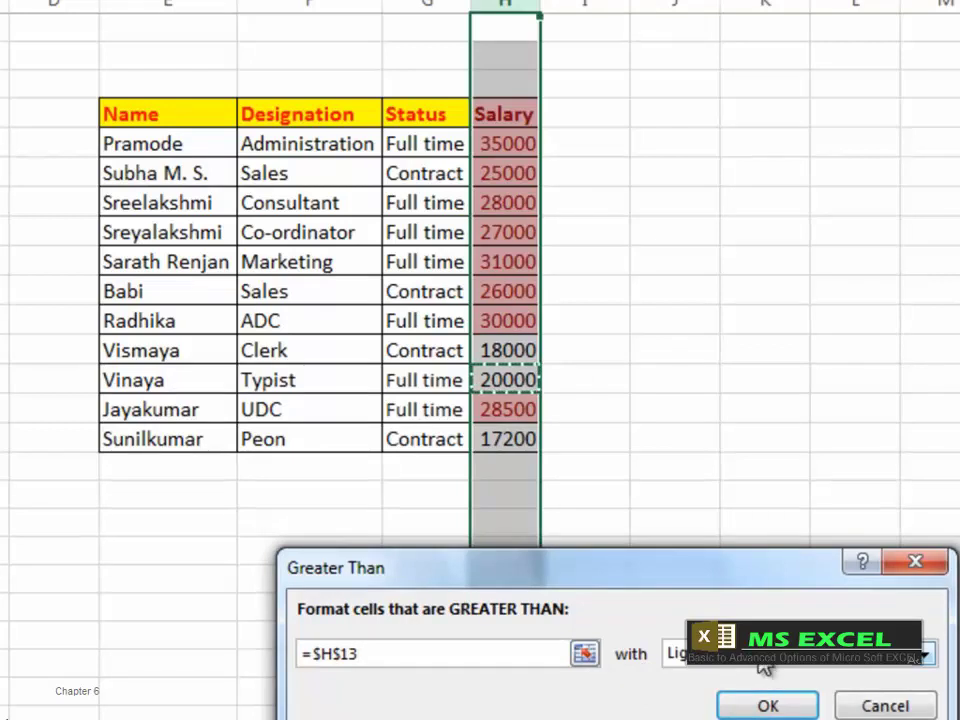
pyautogui.click(780, 704)
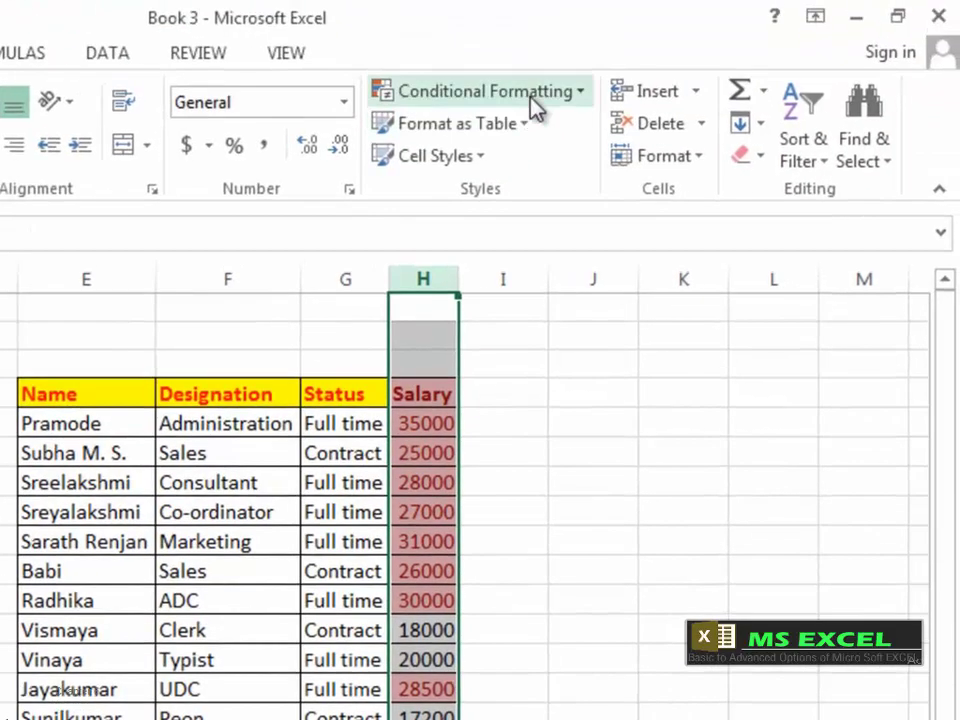
# Start another Greater Than rule at 26100 and choose Custom Format for its highlight
pyautogui.click(532, 94)
pyautogui.moveTo(510, 141)
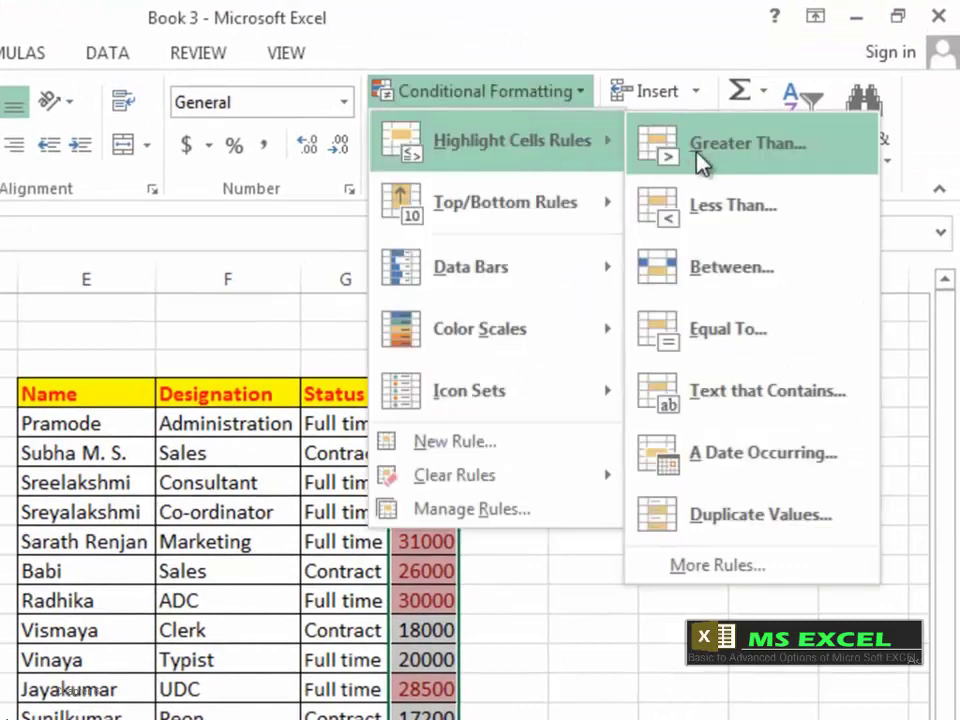
pyautogui.click(712, 155)
pyautogui.write('26100')
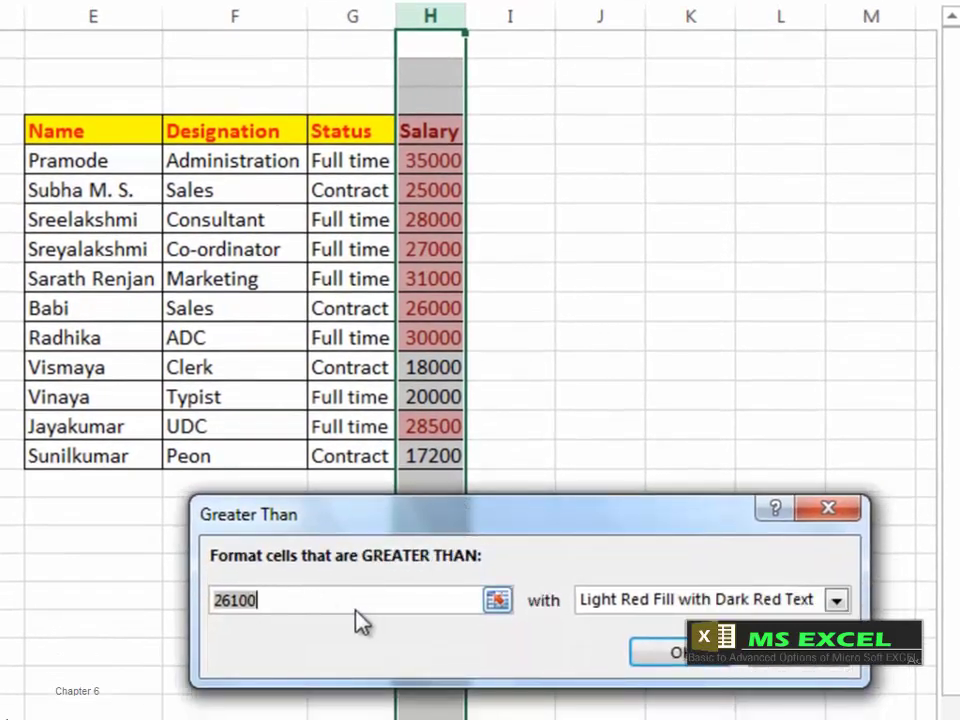
pyautogui.click(836, 601)
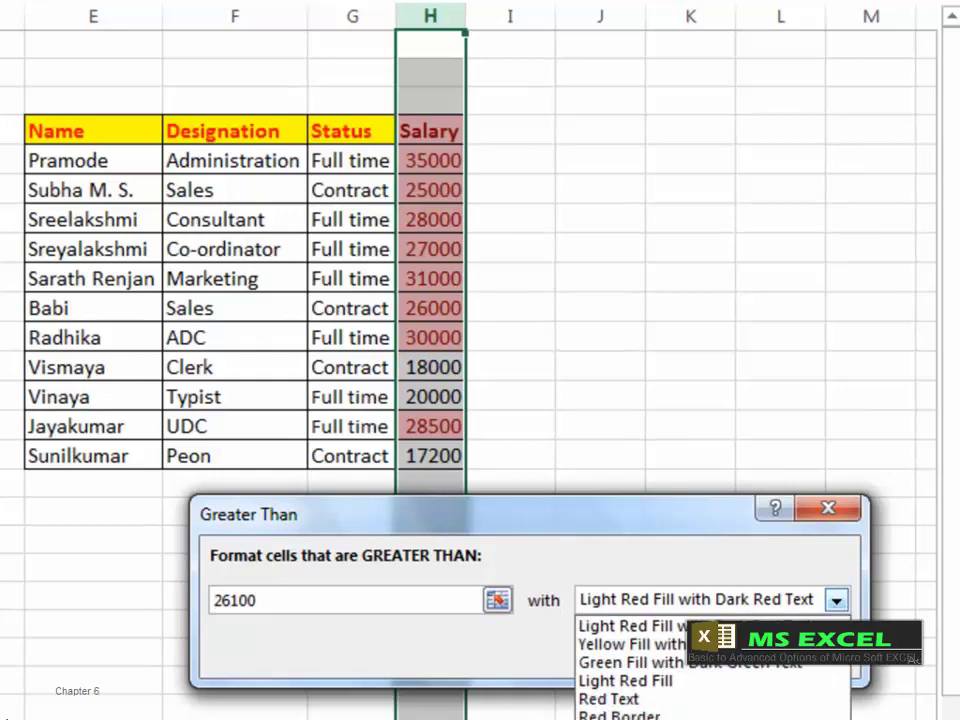
pyautogui.click(620, 719)
# Give the custom format green italic text with a single underline and no strikethrough
pyautogui.moveTo(380, 148); pyautogui.dragTo(266, 55)
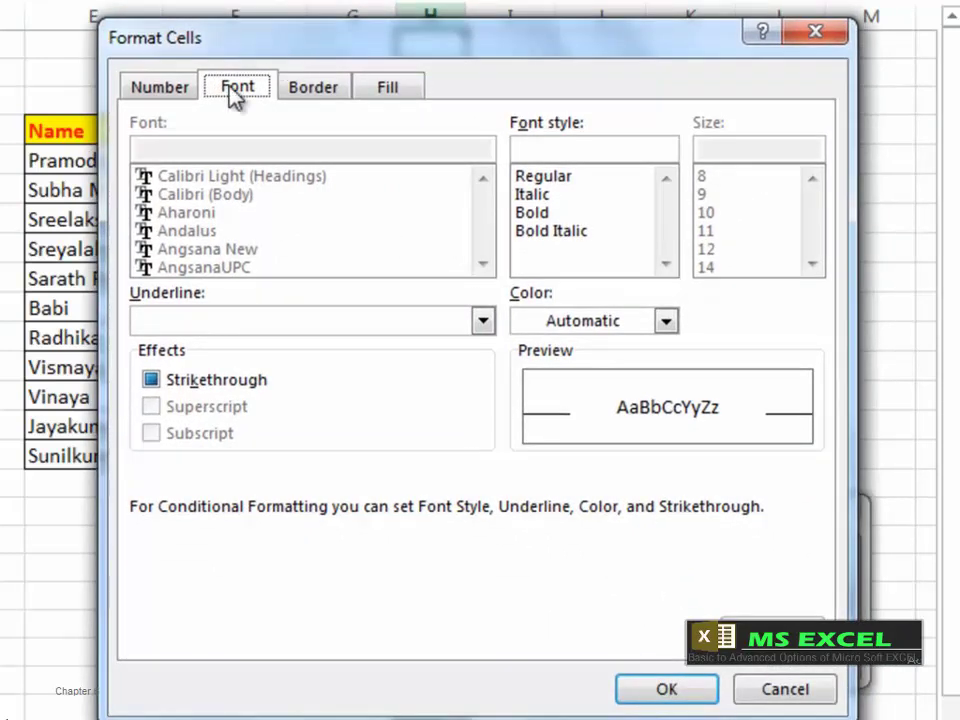
pyautogui.click(311, 88)
pyautogui.click(378, 87)
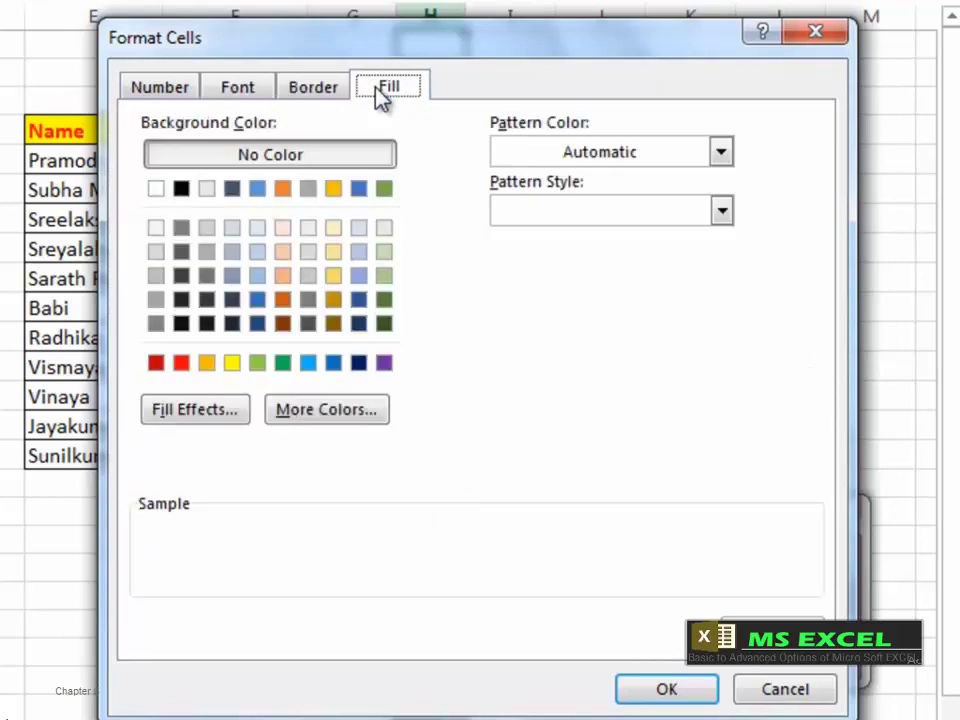
pyautogui.click(253, 90)
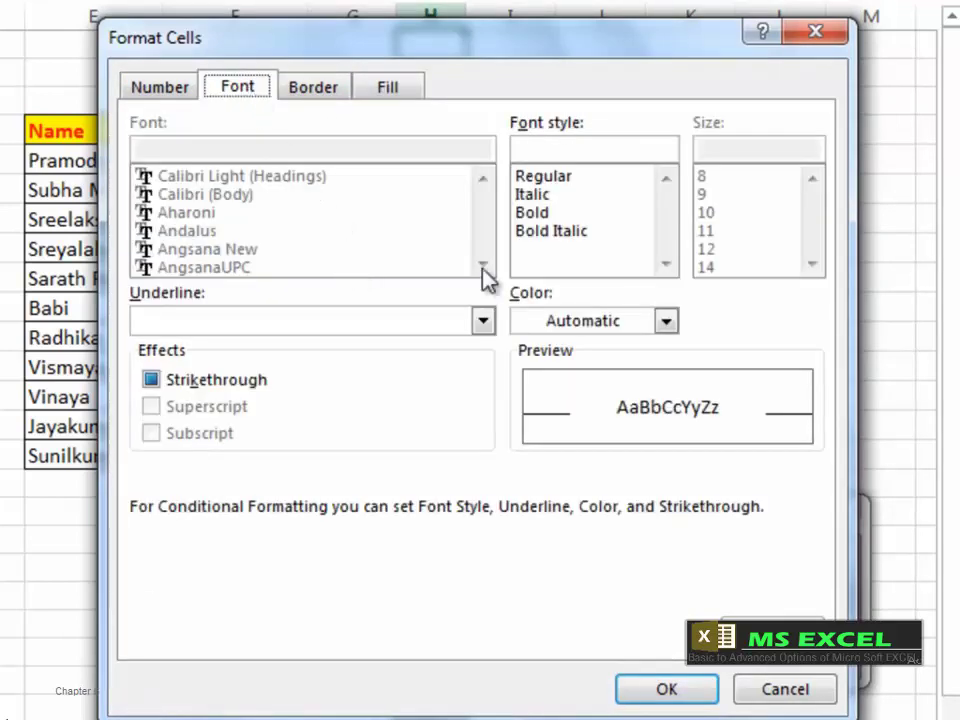
pyautogui.click(548, 210)
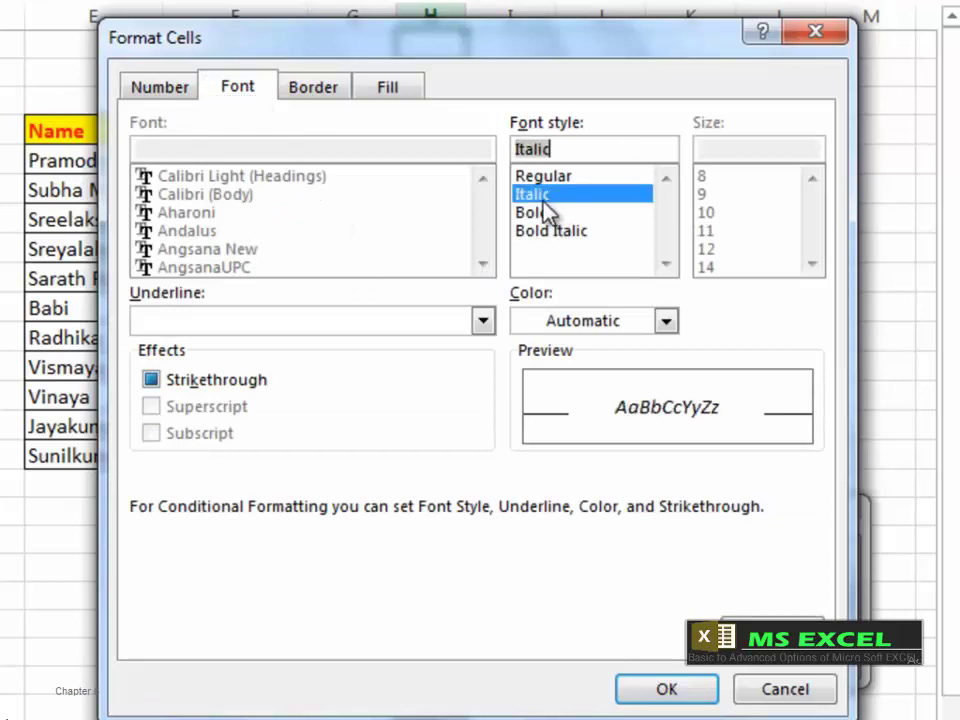
pyautogui.click(665, 323)
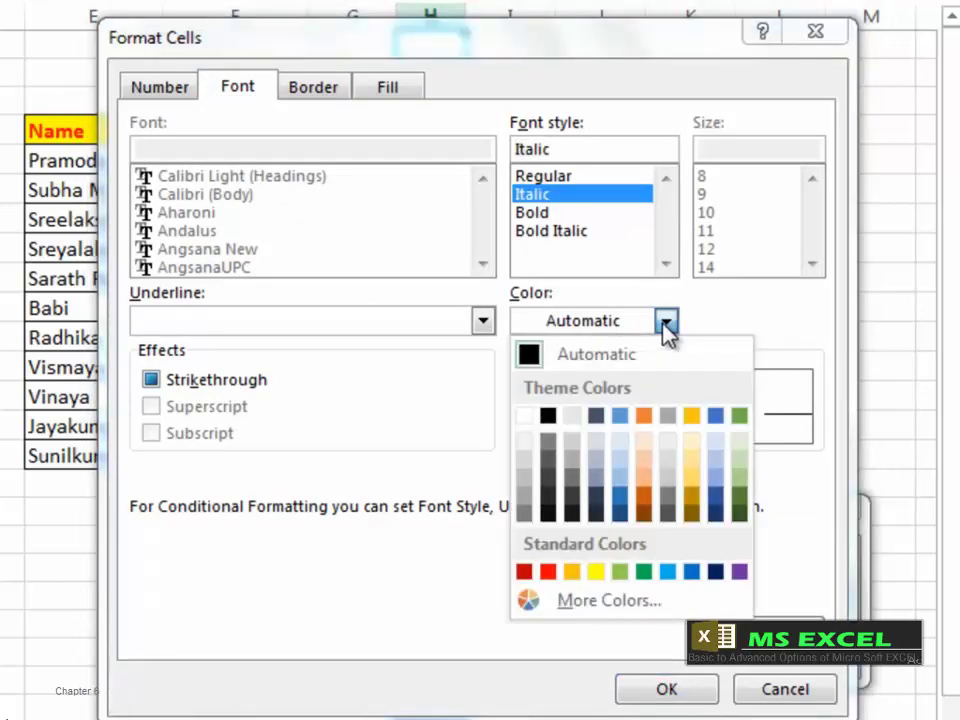
pyautogui.click(645, 572)
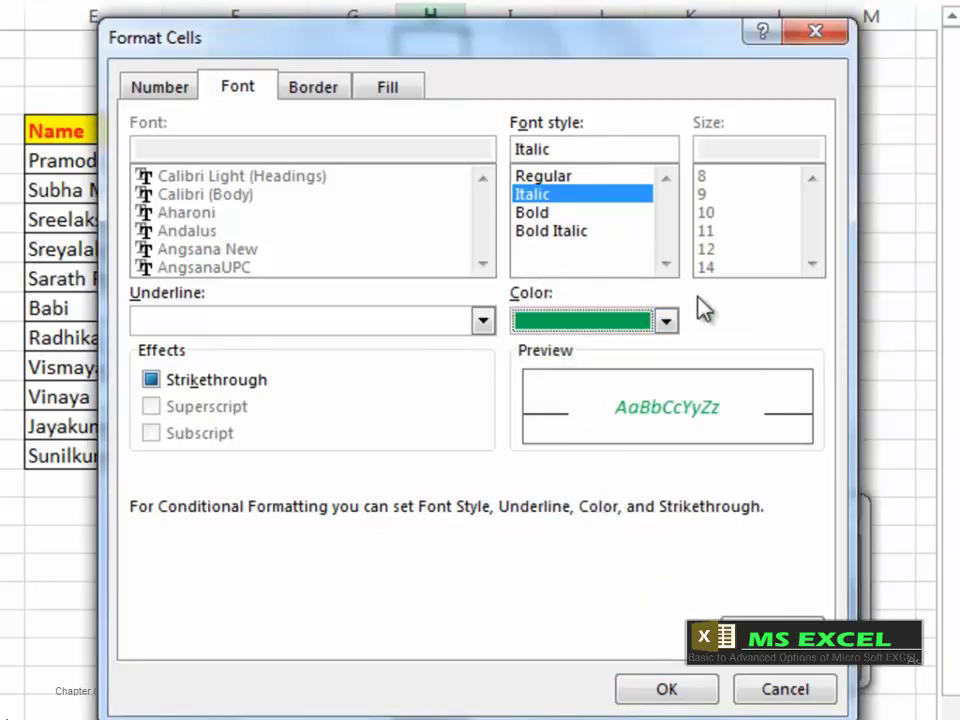
pyautogui.click(151, 380)
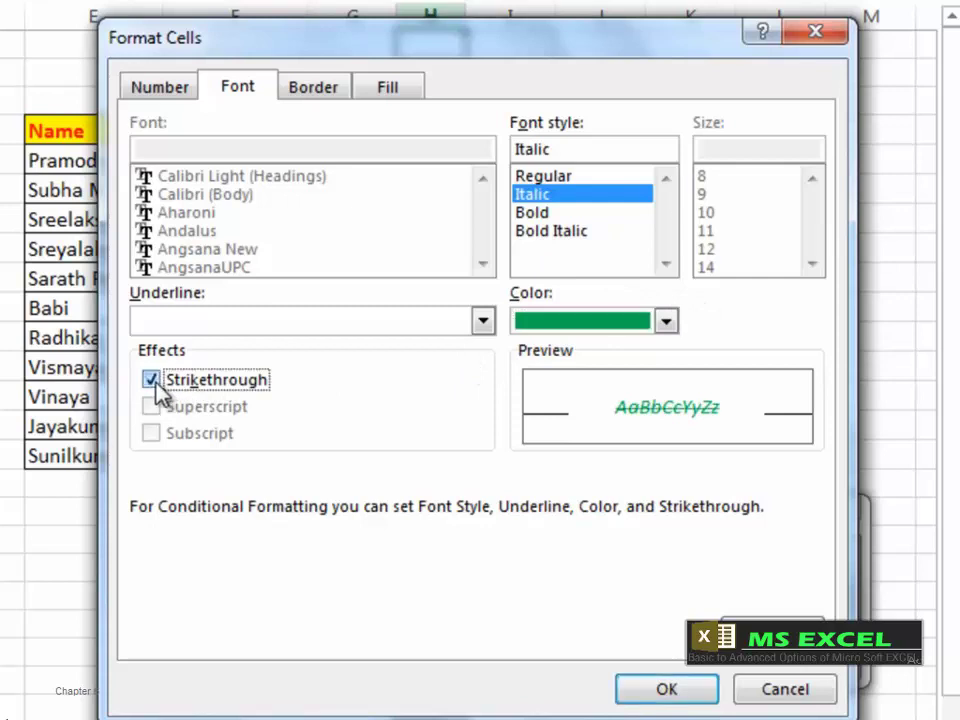
pyautogui.click(151, 380)
pyautogui.click(483, 320)
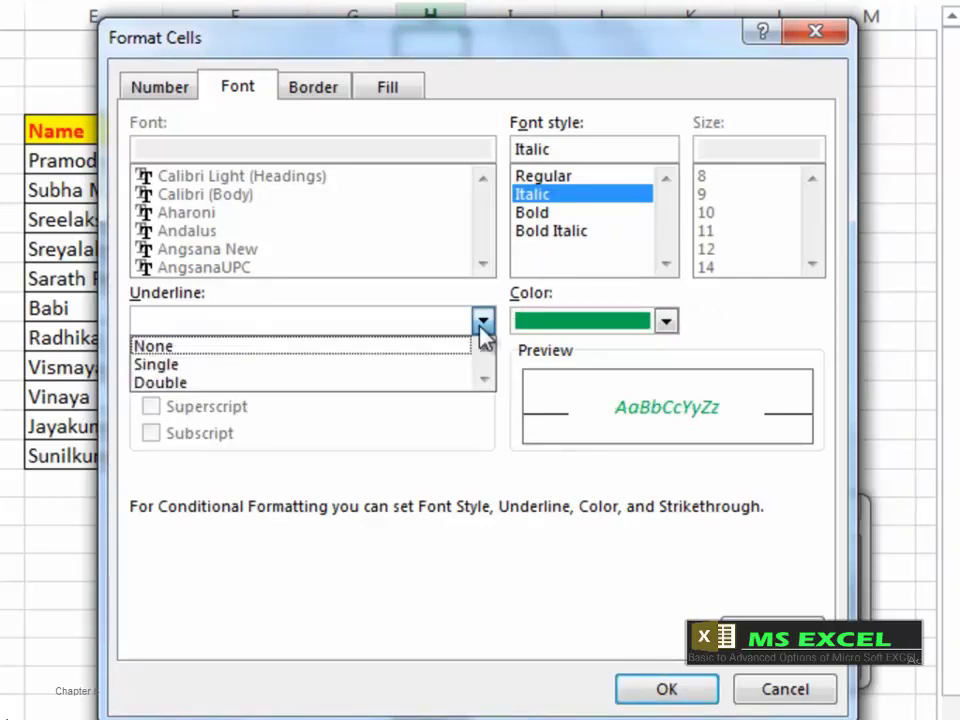
pyautogui.click(208, 365)
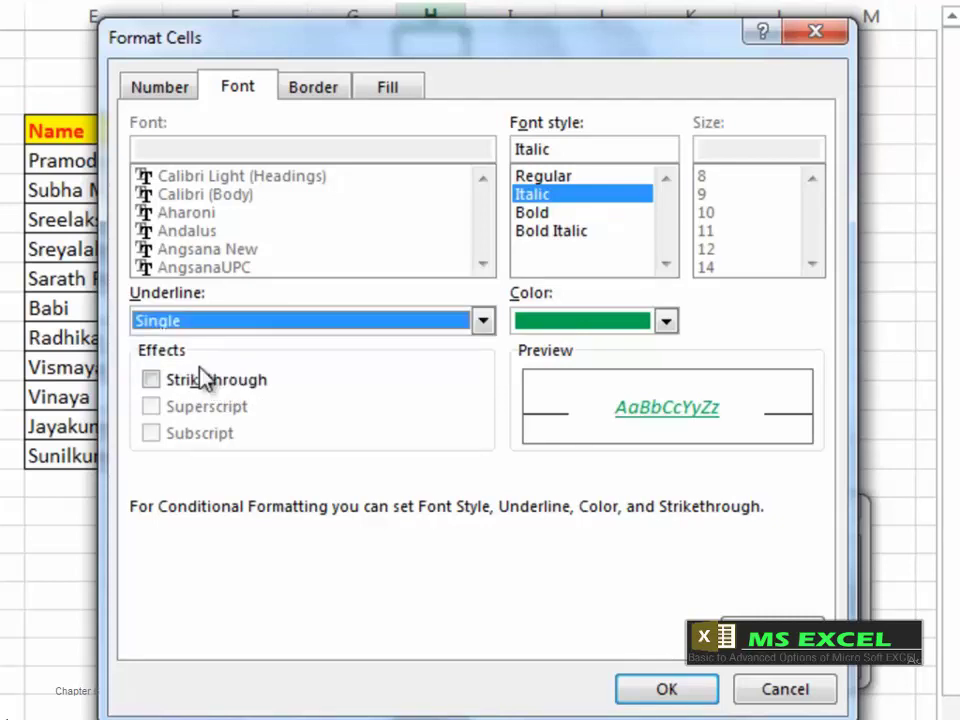
pyautogui.click(314, 88)
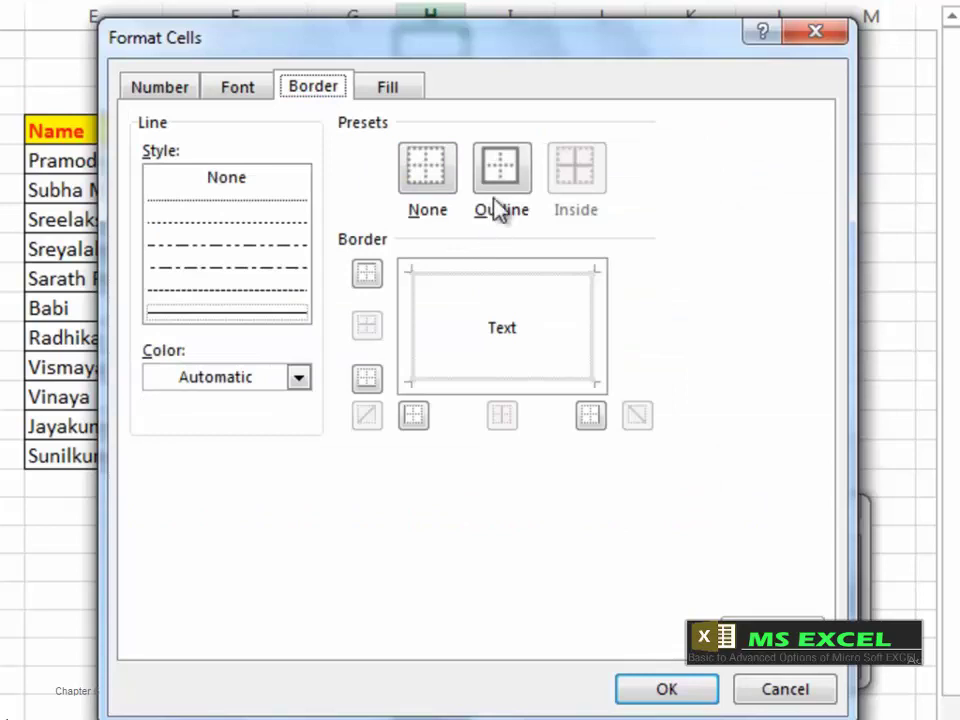
# Give the custom format a thin solid red outline border
pyautogui.click(287, 318)
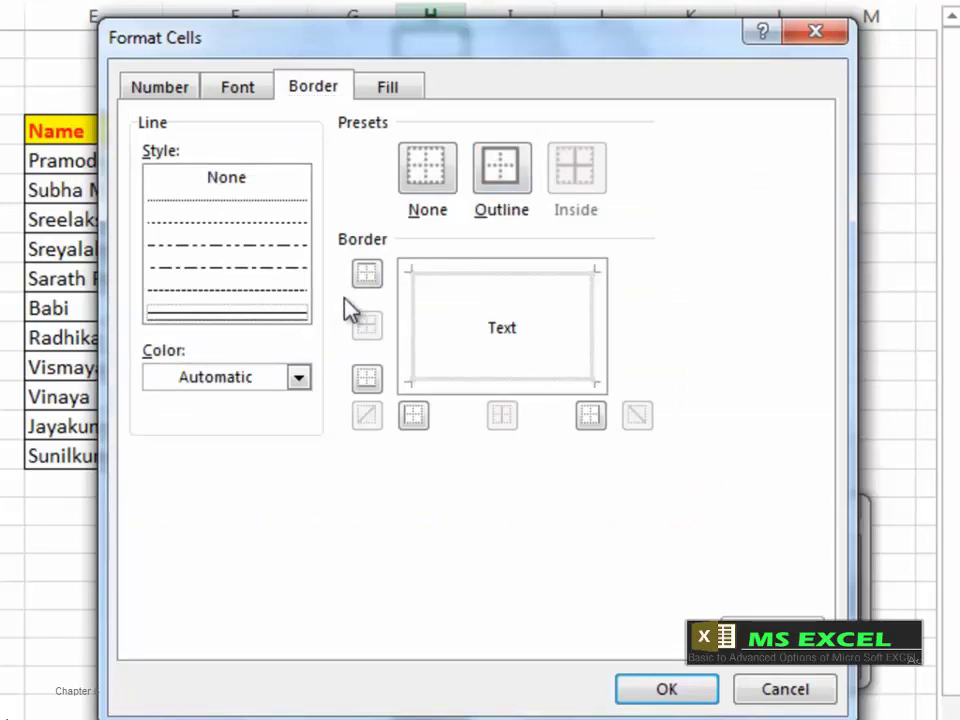
pyautogui.click(503, 183)
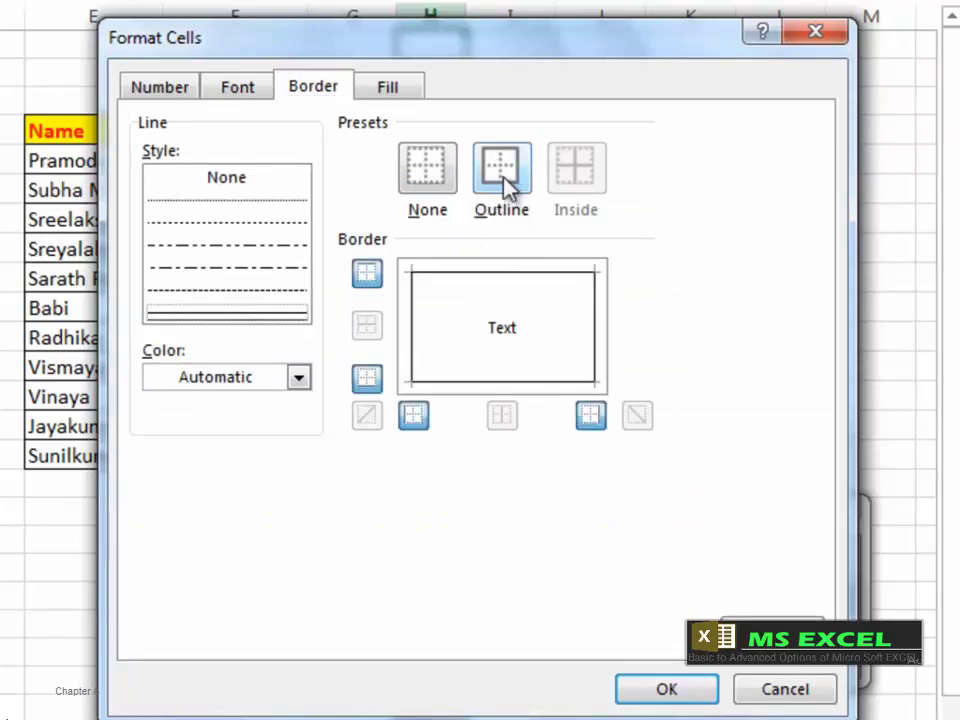
pyautogui.click(300, 379)
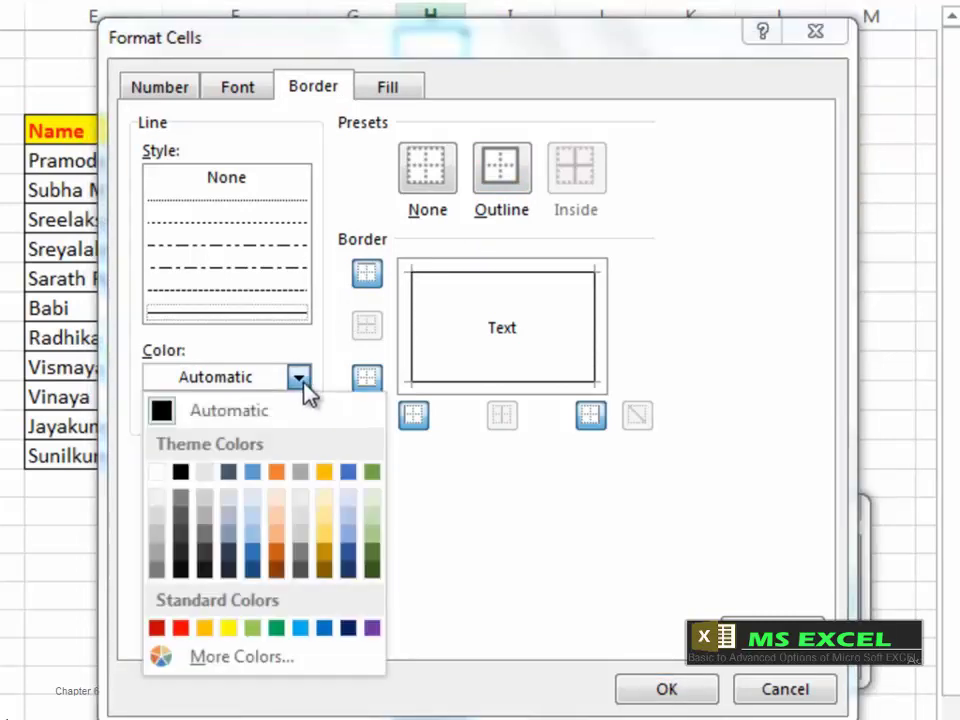
pyautogui.click(181, 627)
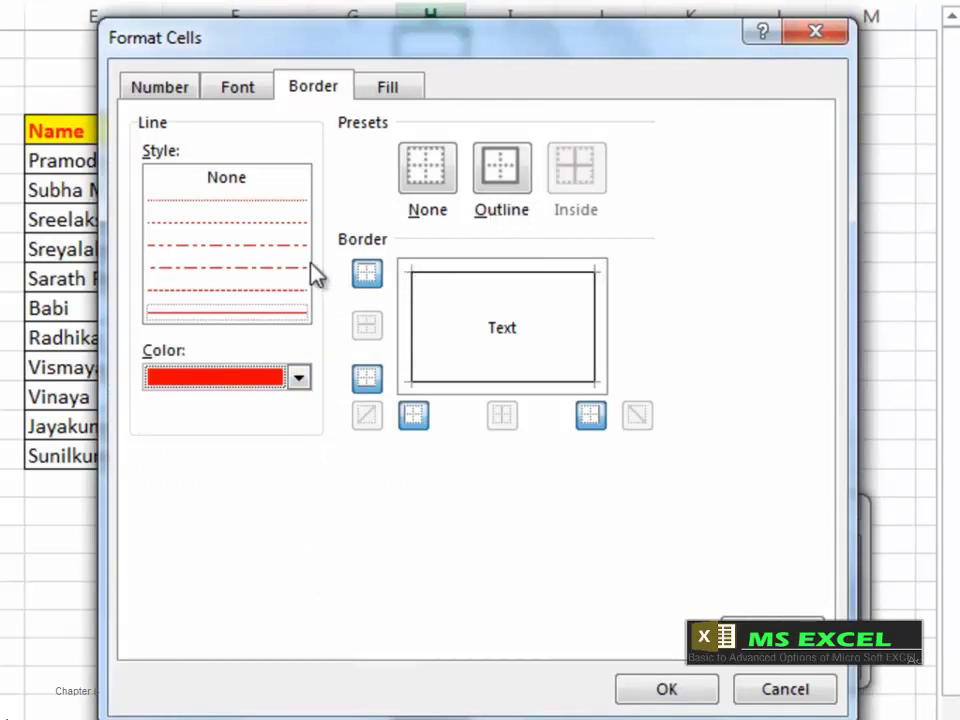
pyautogui.click(396, 88)
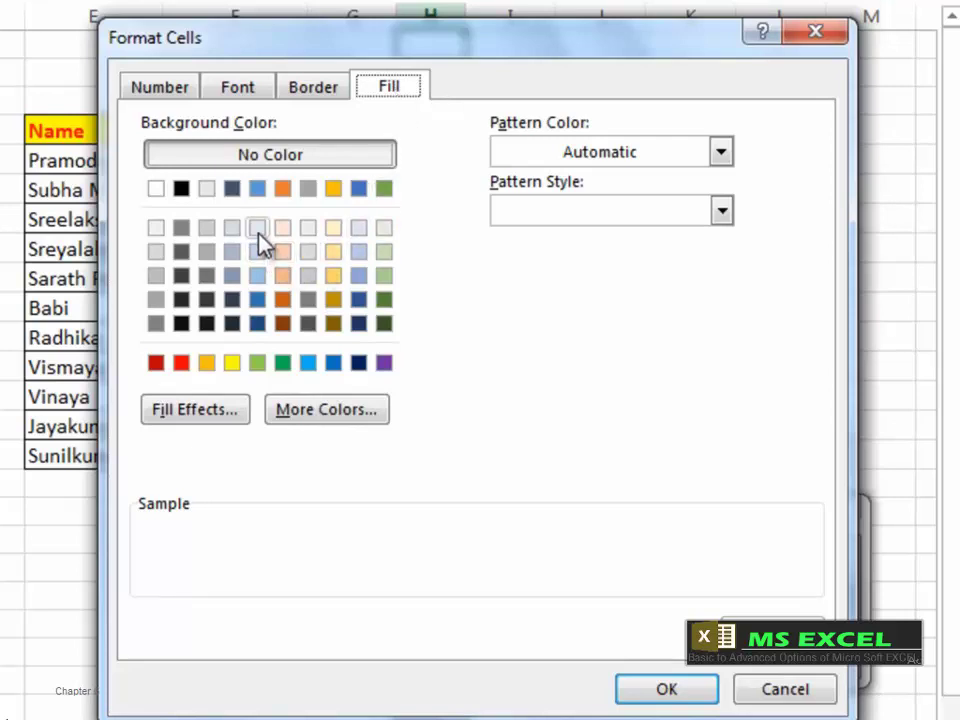
# Fill the custom format with a gold-to-light-blue gradient and confirm the rule
pyautogui.click(196, 410)
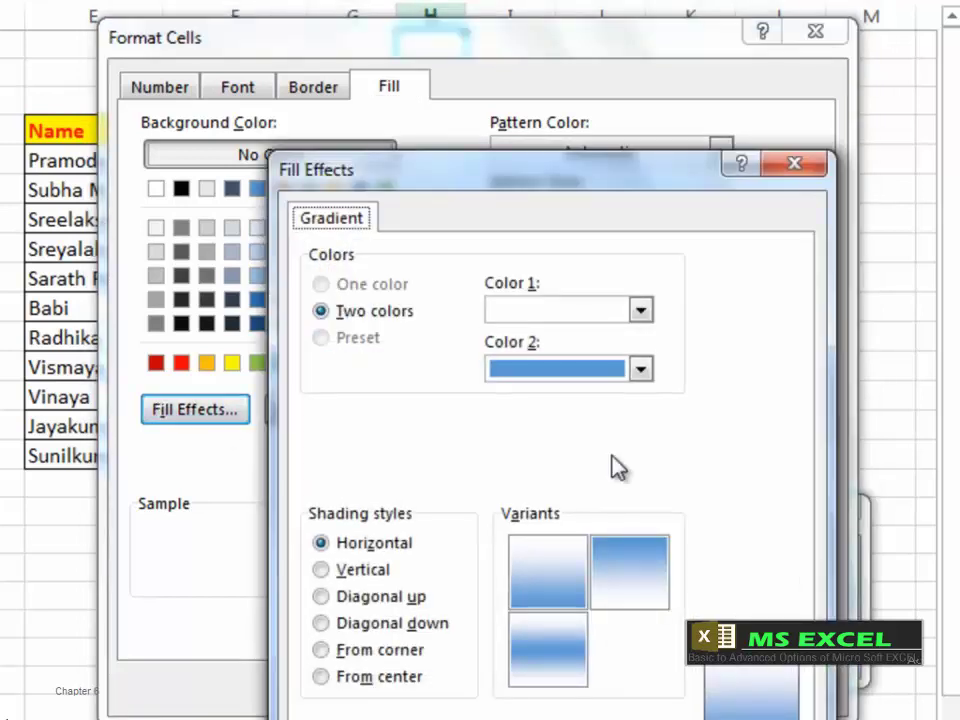
pyautogui.click(642, 378)
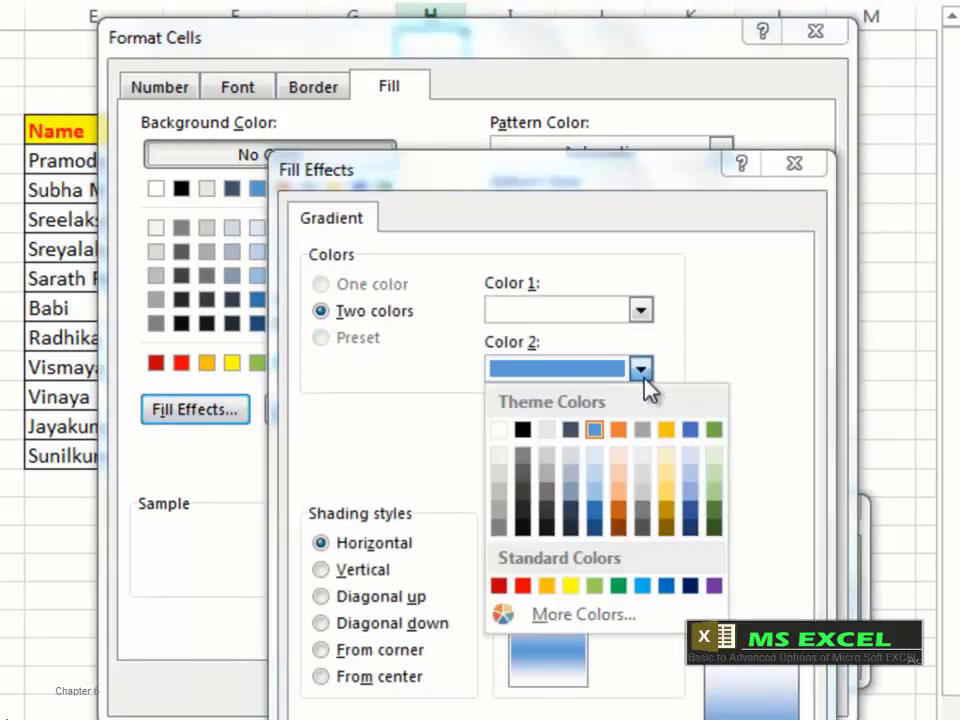
pyautogui.click(598, 504)
pyautogui.click(640, 311)
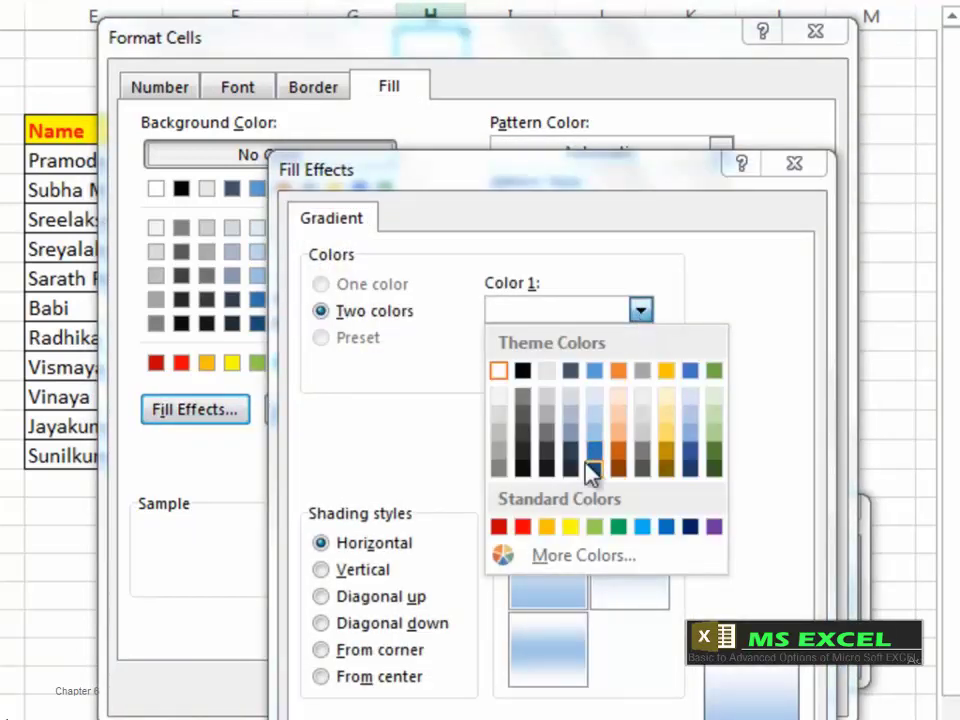
pyautogui.click(666, 420)
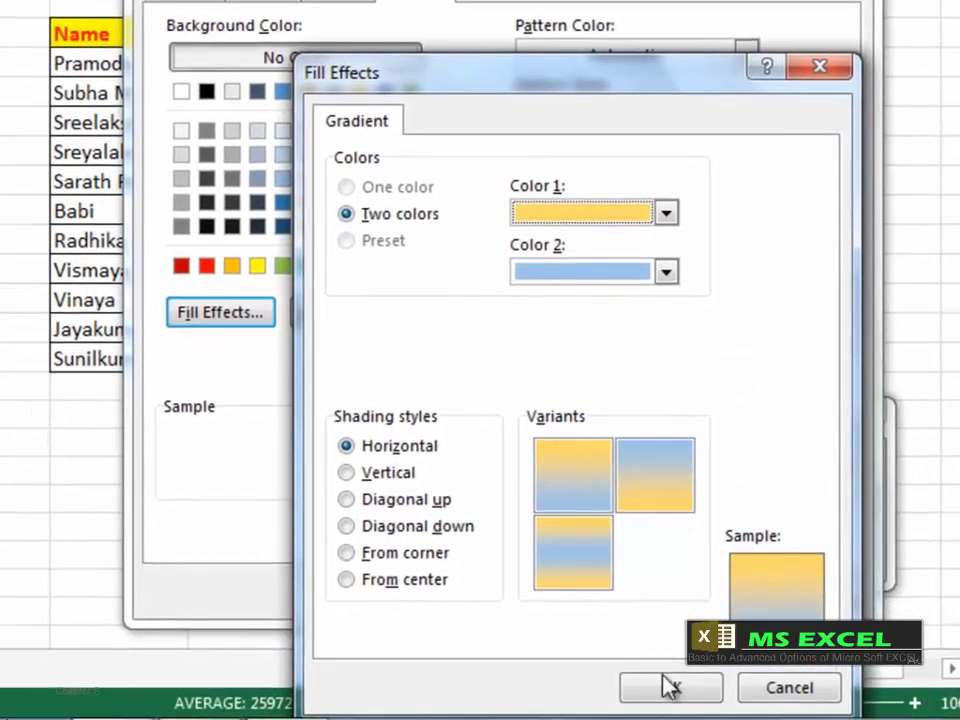
pyautogui.click(670, 688)
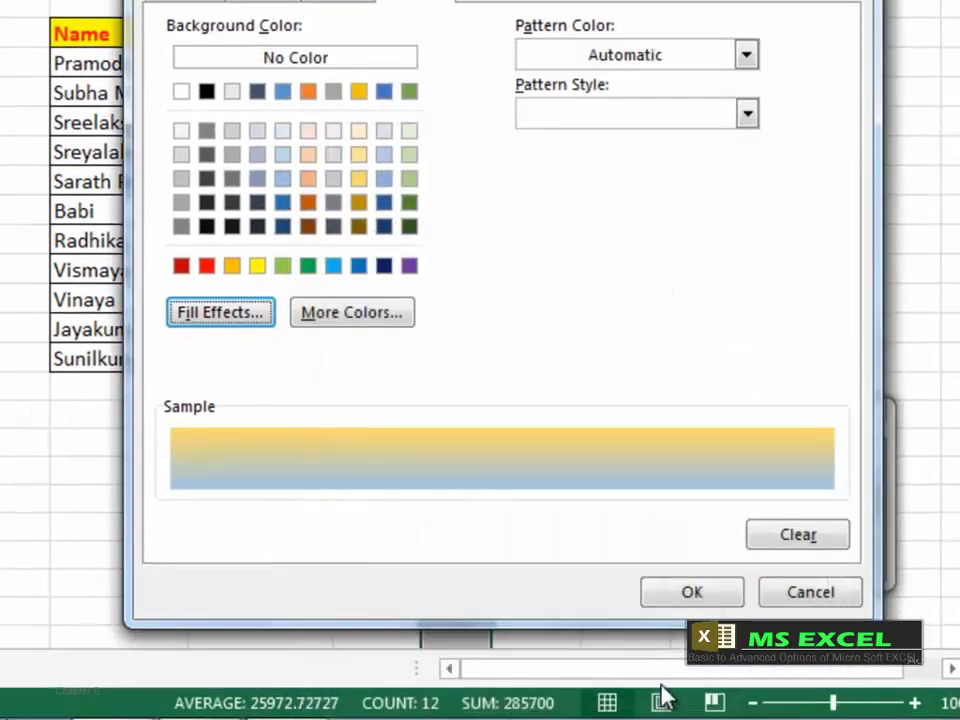
pyautogui.click(692, 592)
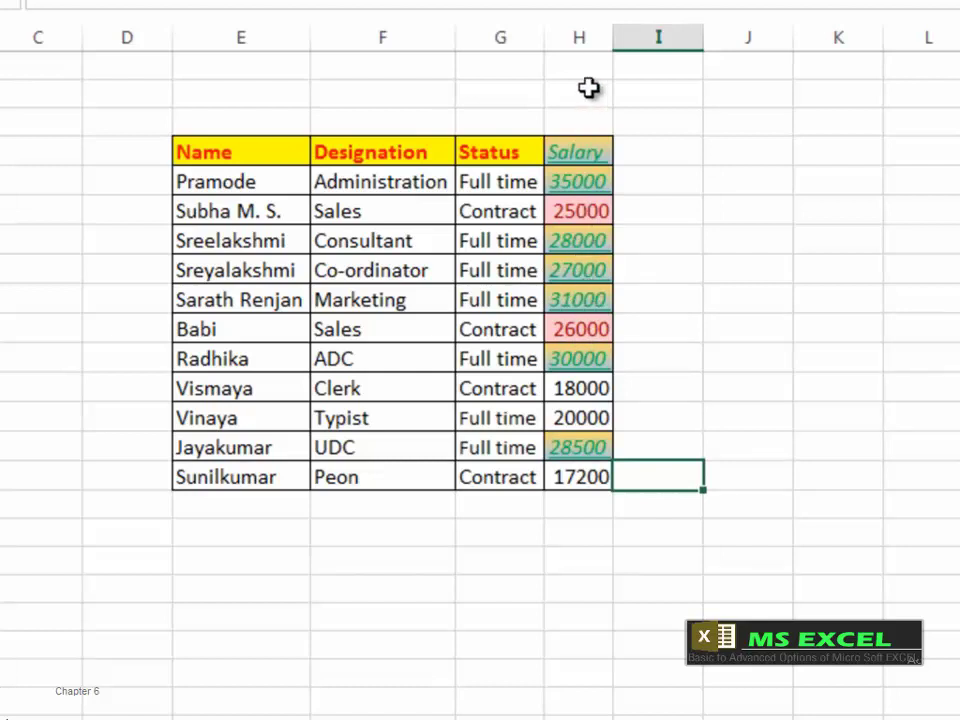
# Select column H and use Clear Rules from Selected Cells to remove its highlighting
pyautogui.click(582, 35)
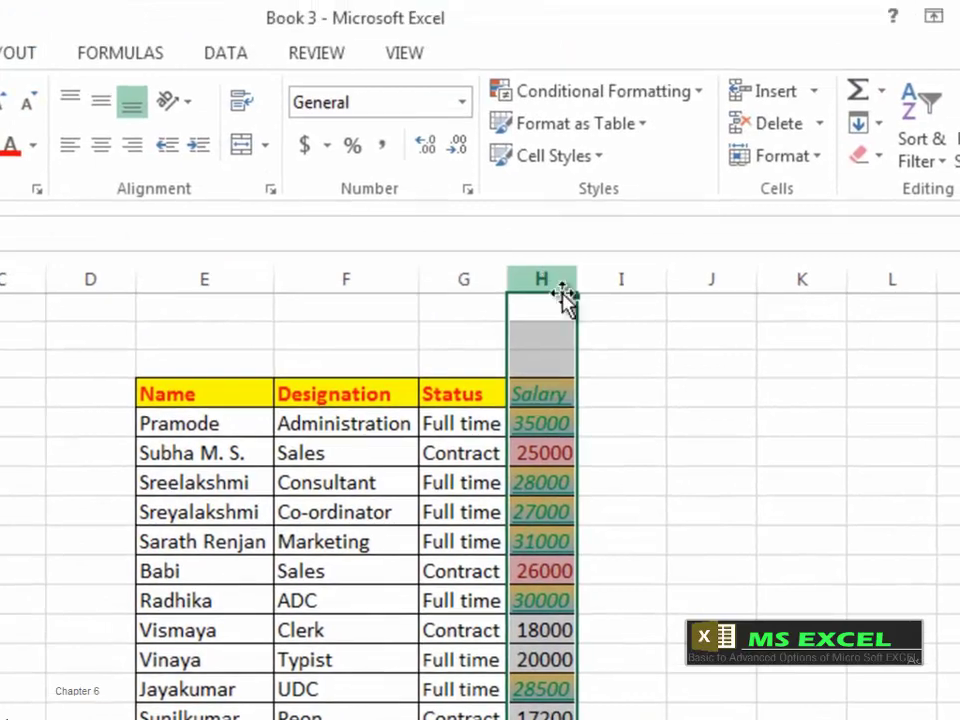
pyautogui.click(700, 98)
pyautogui.moveTo(455, 416)
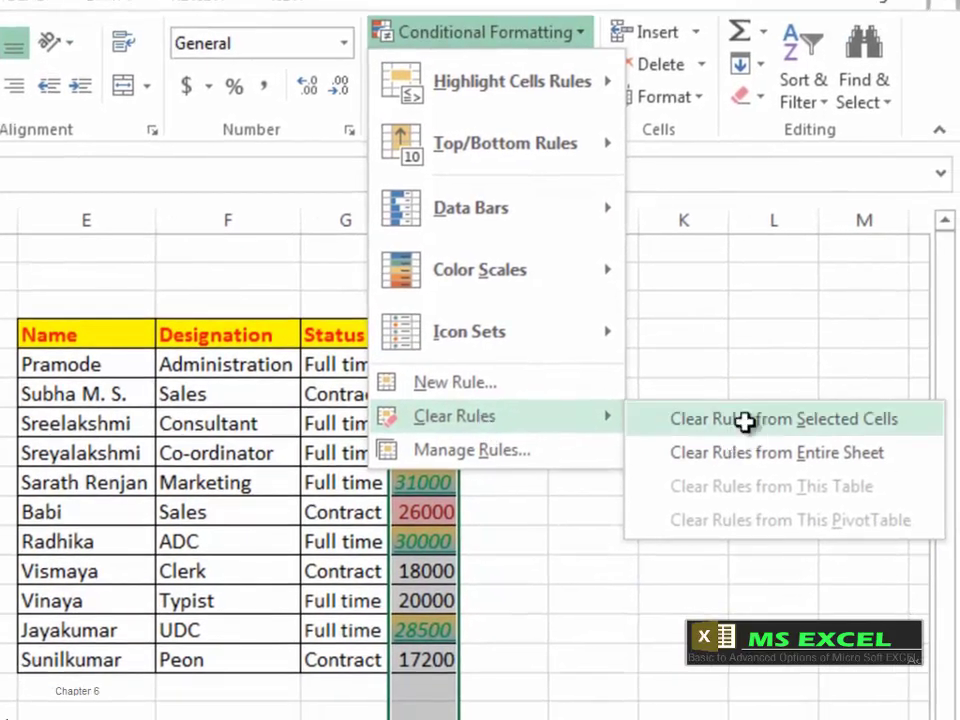
pyautogui.click(742, 421)
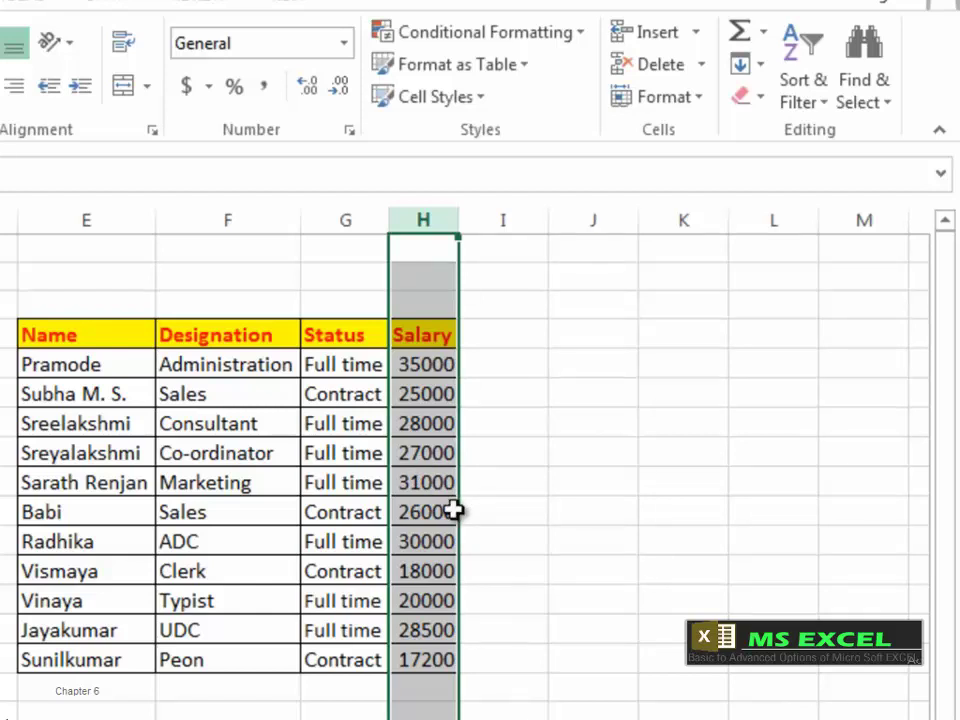
# Start a Less Than rule on the salaries, edit its threshold, and move the dialog aside
pyautogui.click(581, 42)
pyautogui.moveTo(512, 82)
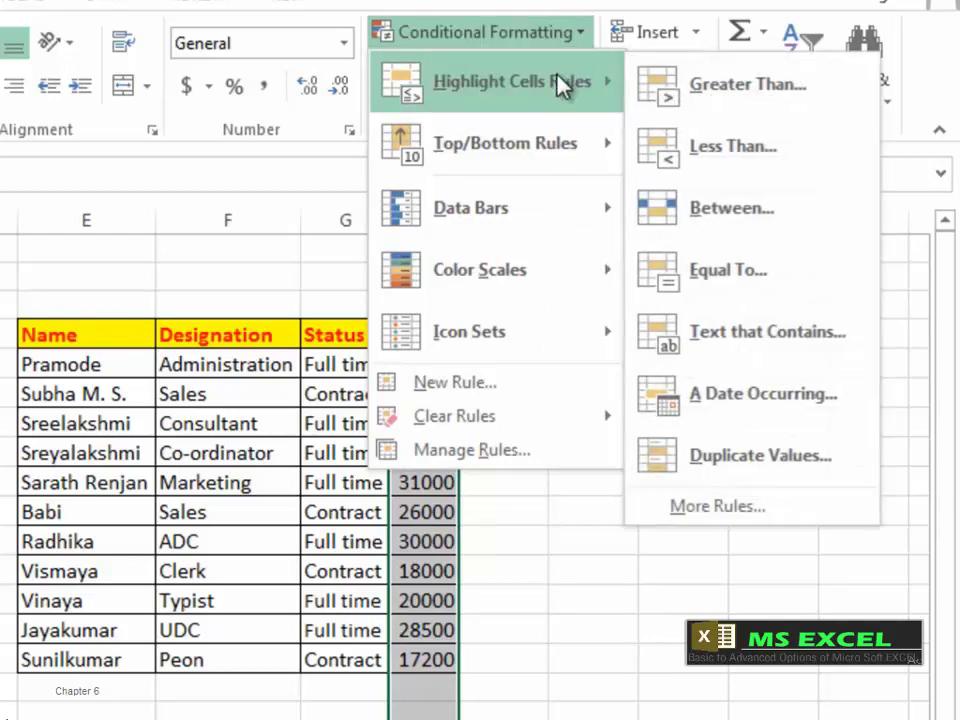
pyautogui.click(662, 148)
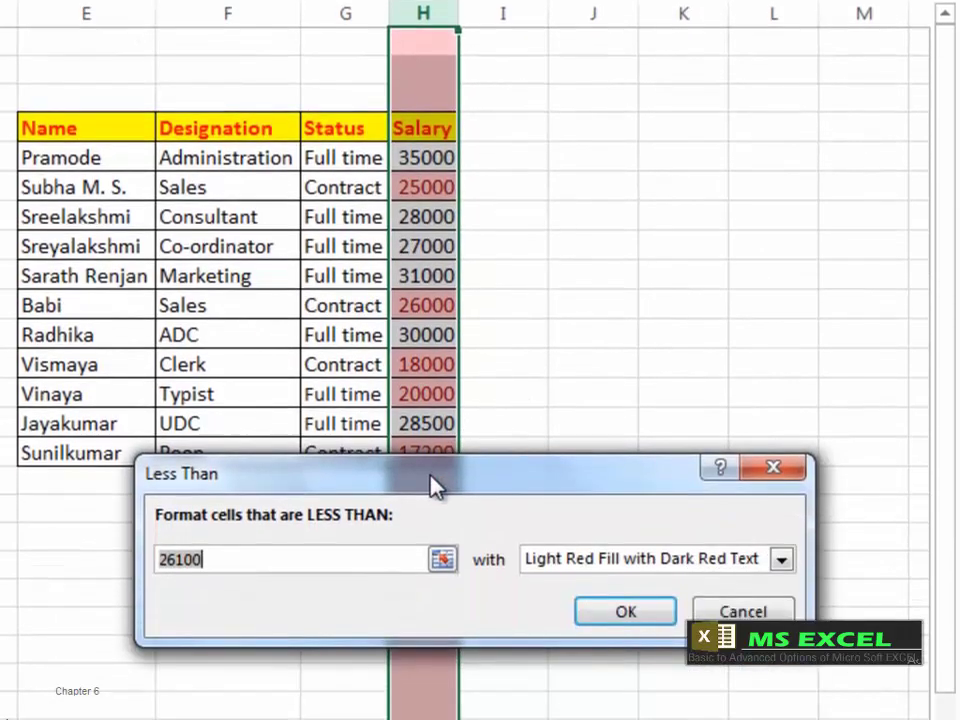
pyautogui.moveTo(474, 689)
pyautogui.mouseDown()
pyautogui.moveTo(487, 437)
pyautogui.moveTo(463, 478)
pyautogui.mouseUp()
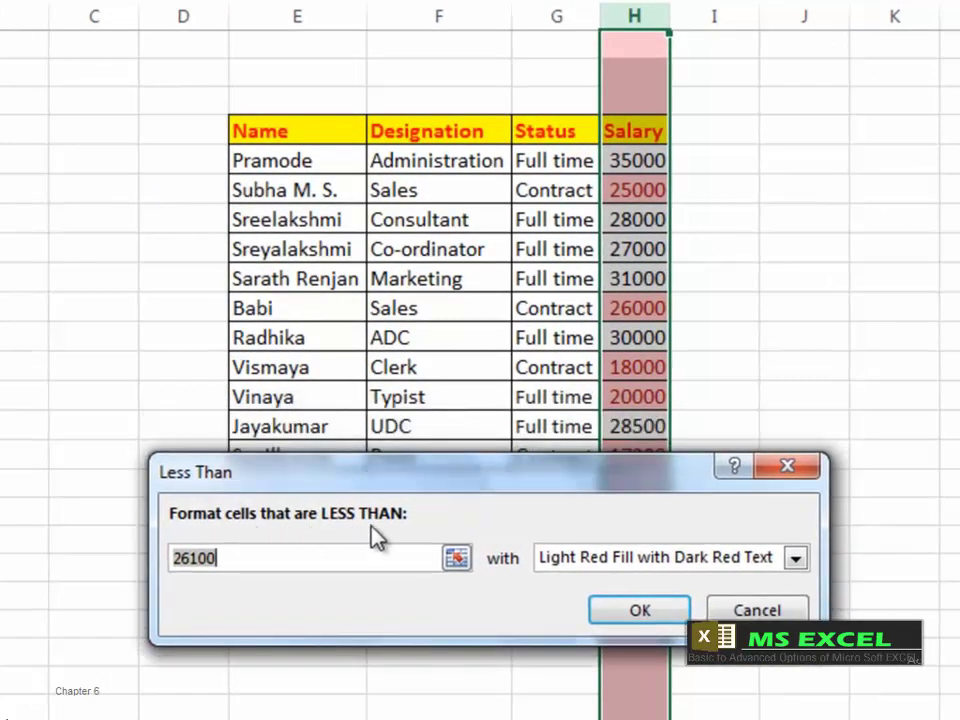
pyautogui.click(266, 570)
pyautogui.moveTo(700, 478); pyautogui.dragTo(379, 334)
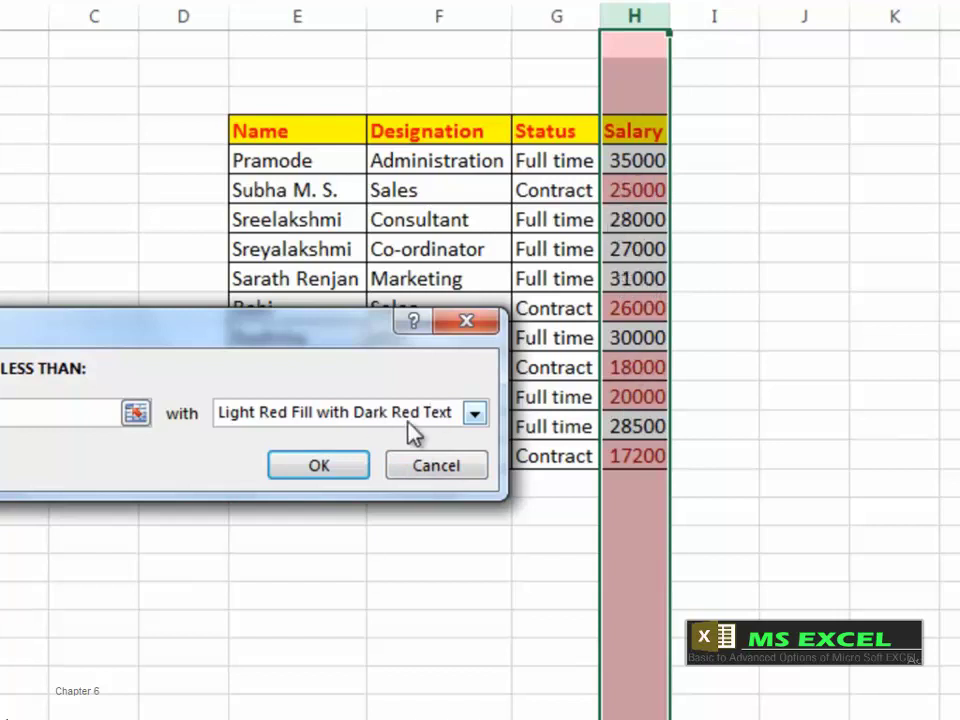
# Apply the Less Than rule with Red Text so the lower salaries turn red
pyautogui.click(476, 414)
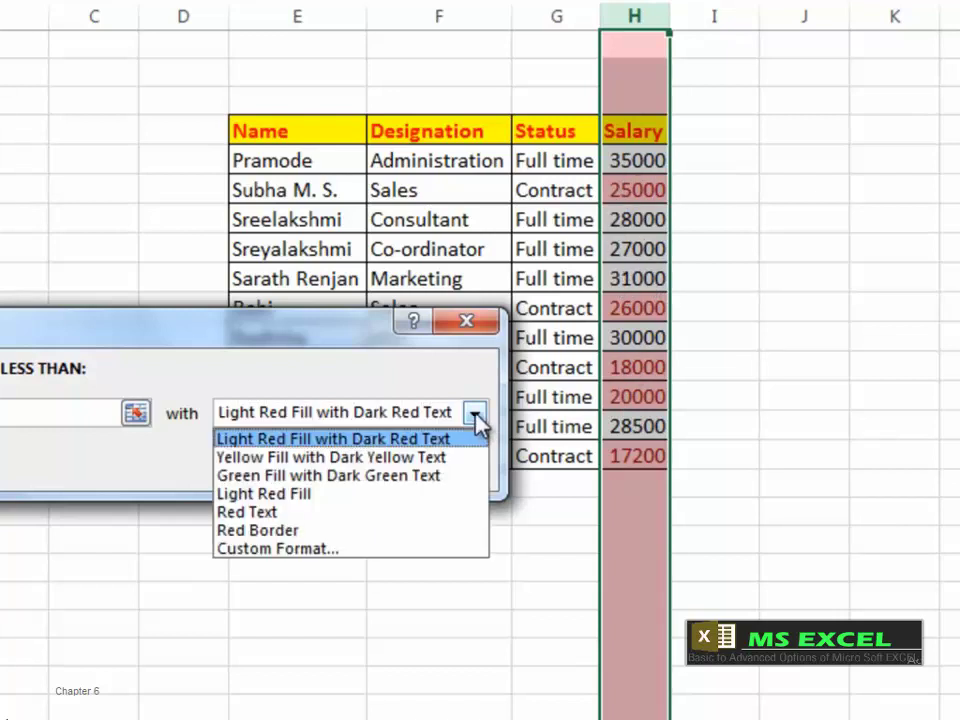
pyautogui.click(297, 513)
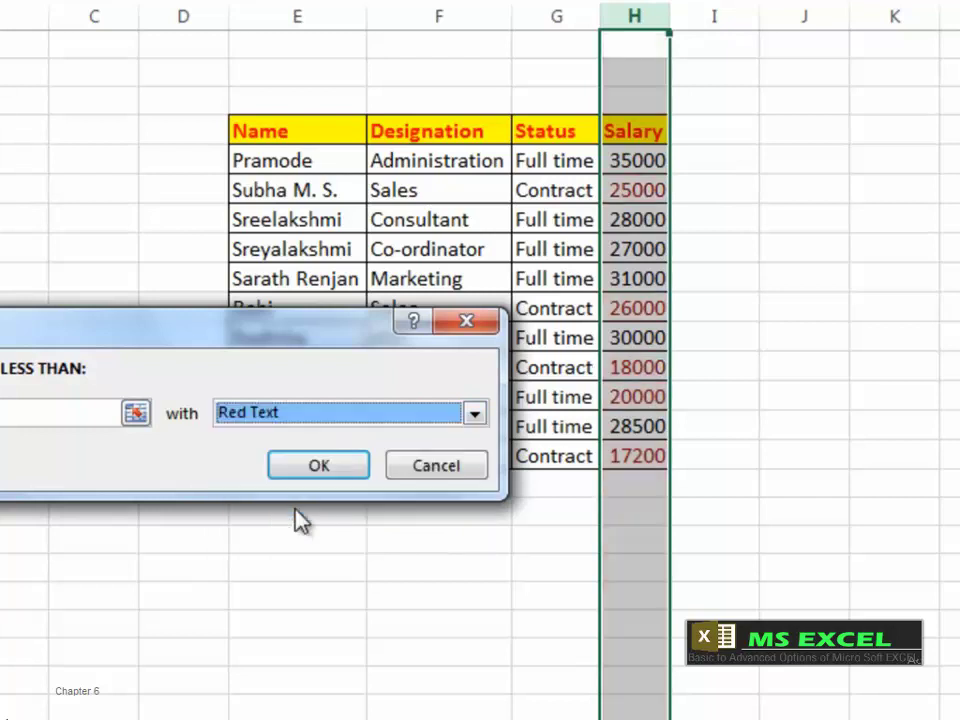
pyautogui.click(332, 472)
pyautogui.click(724, 394)
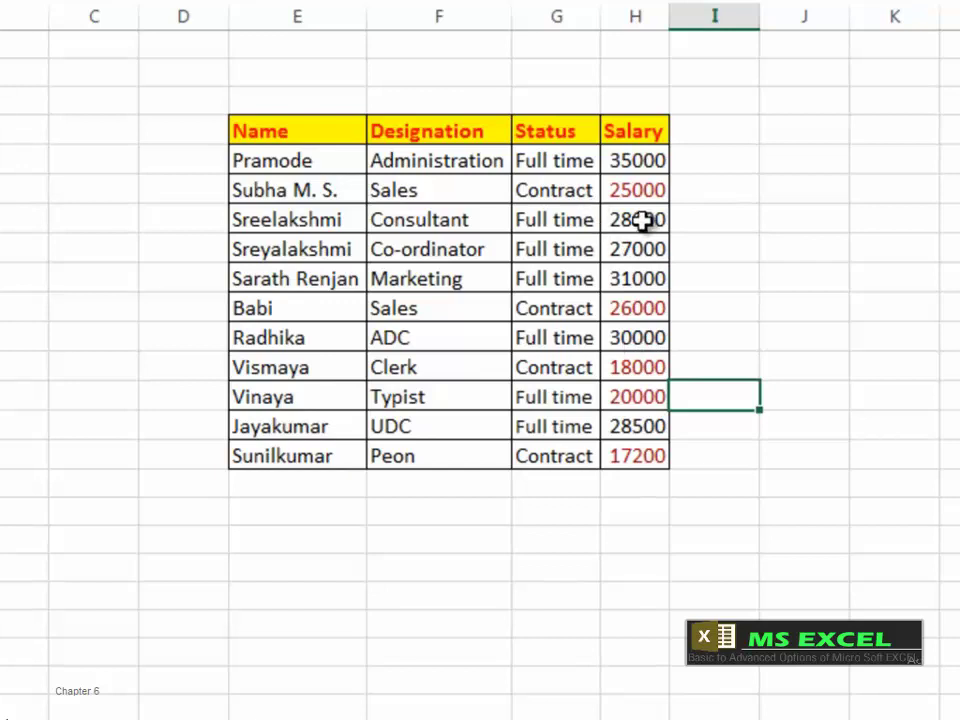
# Clear the red Less Than rule from Salary column H and list the Highlight Cells Rules
pyautogui.click(640, 14)
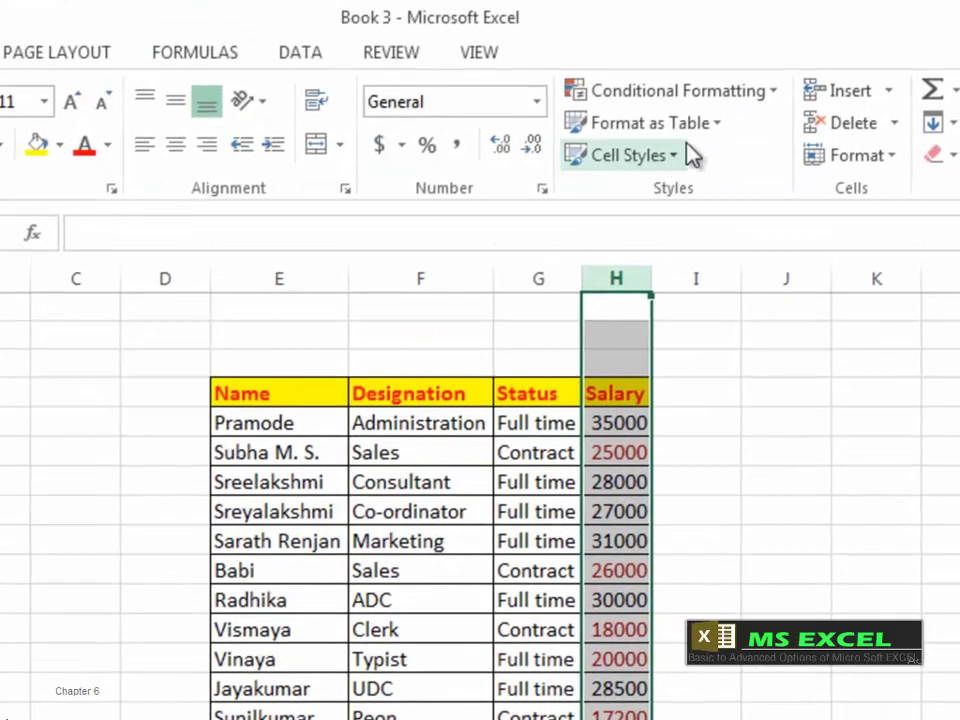
pyautogui.click(742, 95)
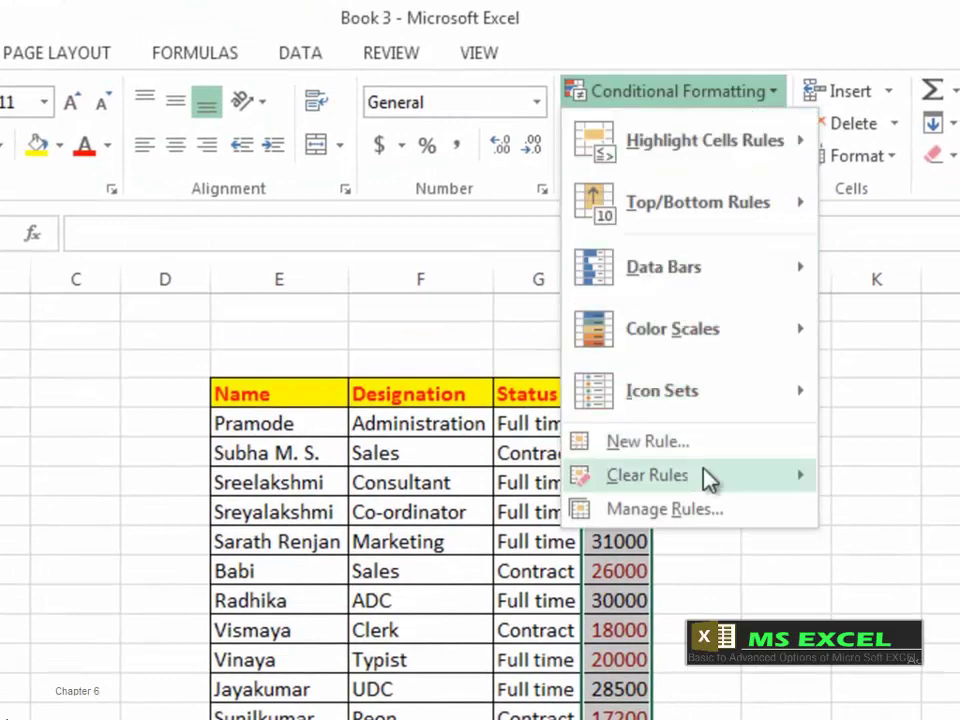
pyautogui.moveTo(455, 452)
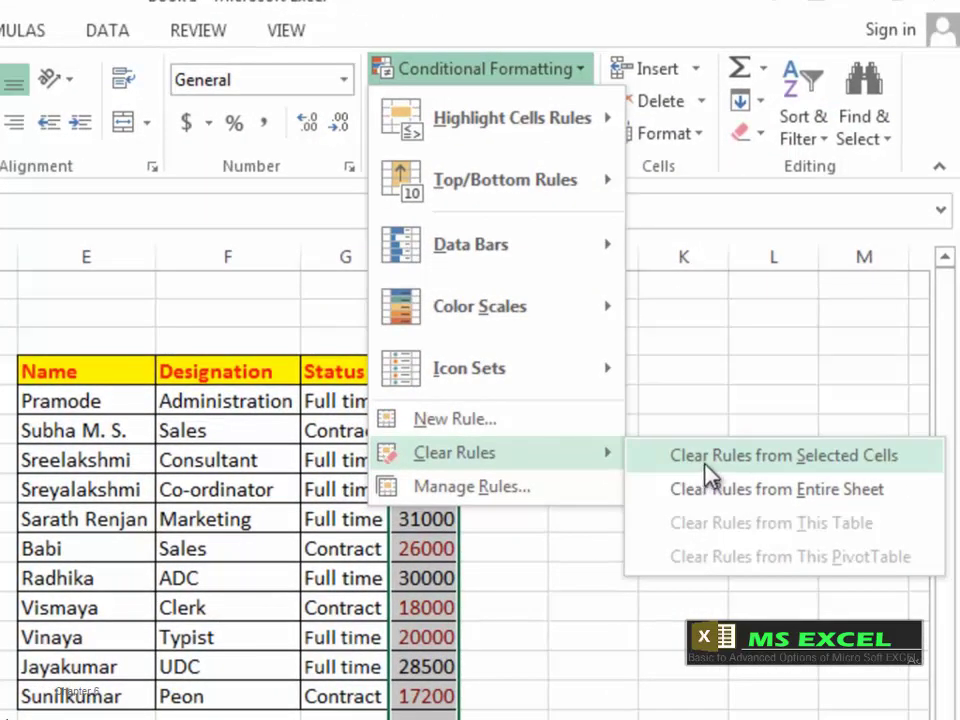
pyautogui.click(710, 472)
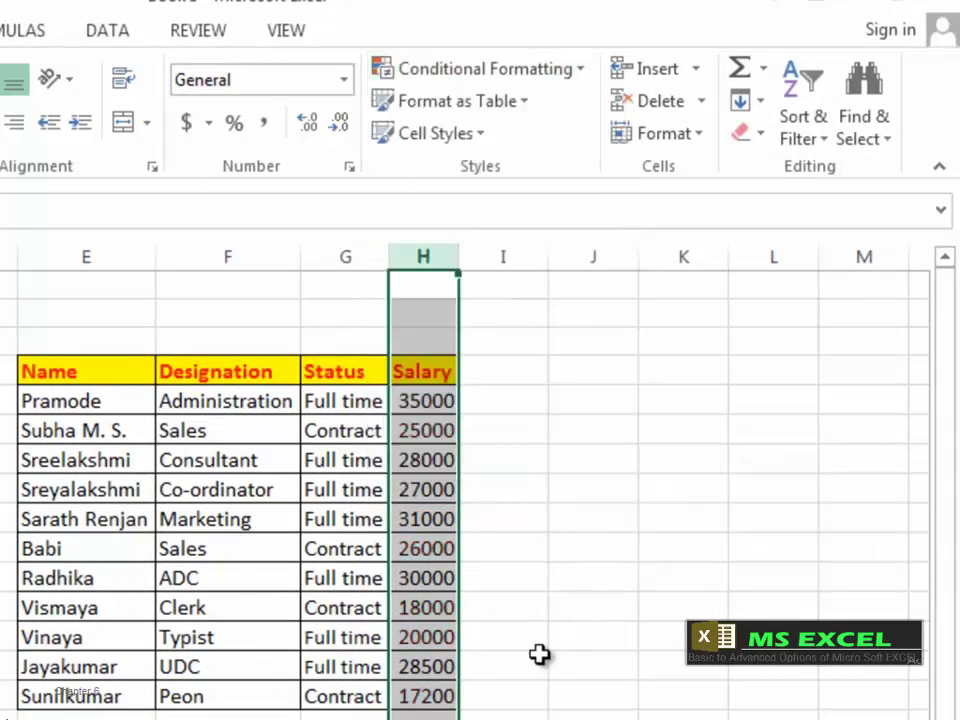
pyautogui.click(577, 72)
pyautogui.moveTo(511, 118)
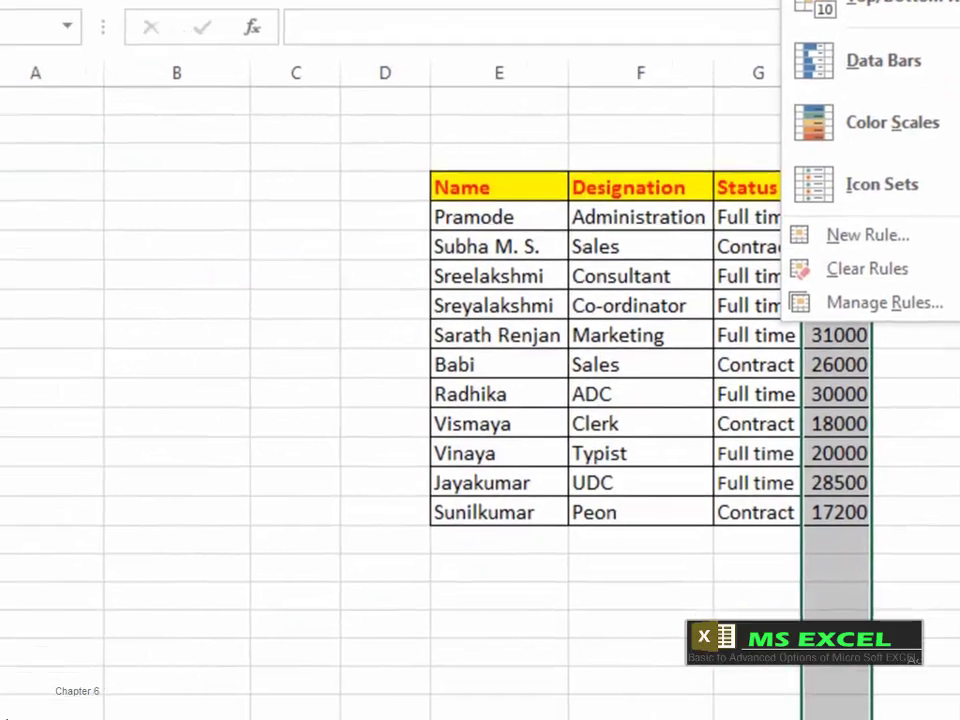
# Start a Between rule for salaries from 21650 to 30550 and list its format styles
pyautogui.click(700, 242)
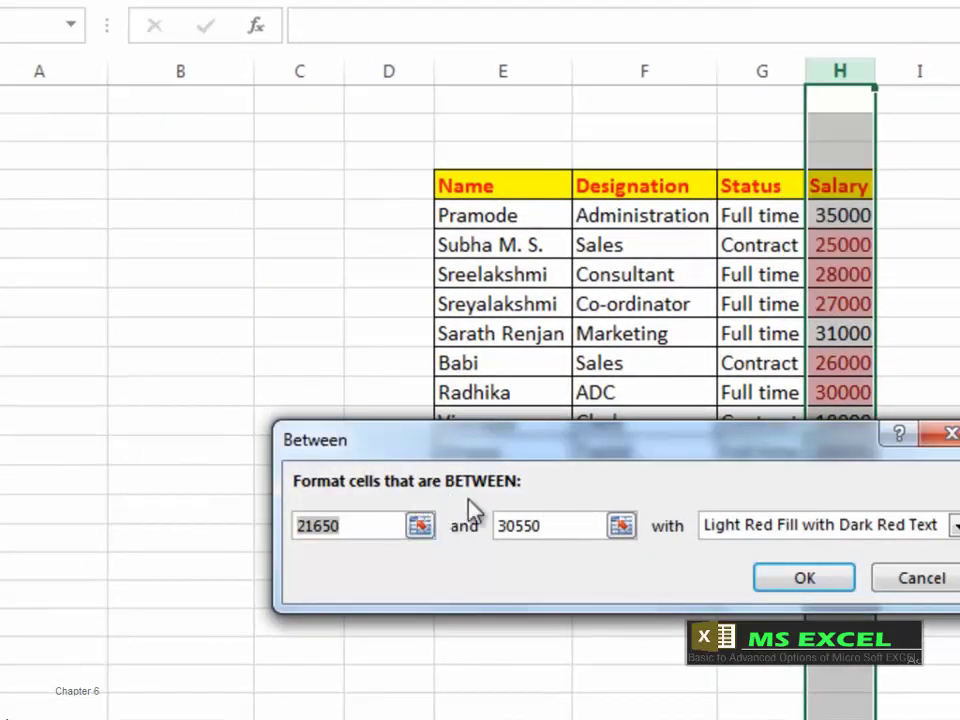
pyautogui.press('End')
pyautogui.moveTo(700, 452); pyautogui.dragTo(739, 571)
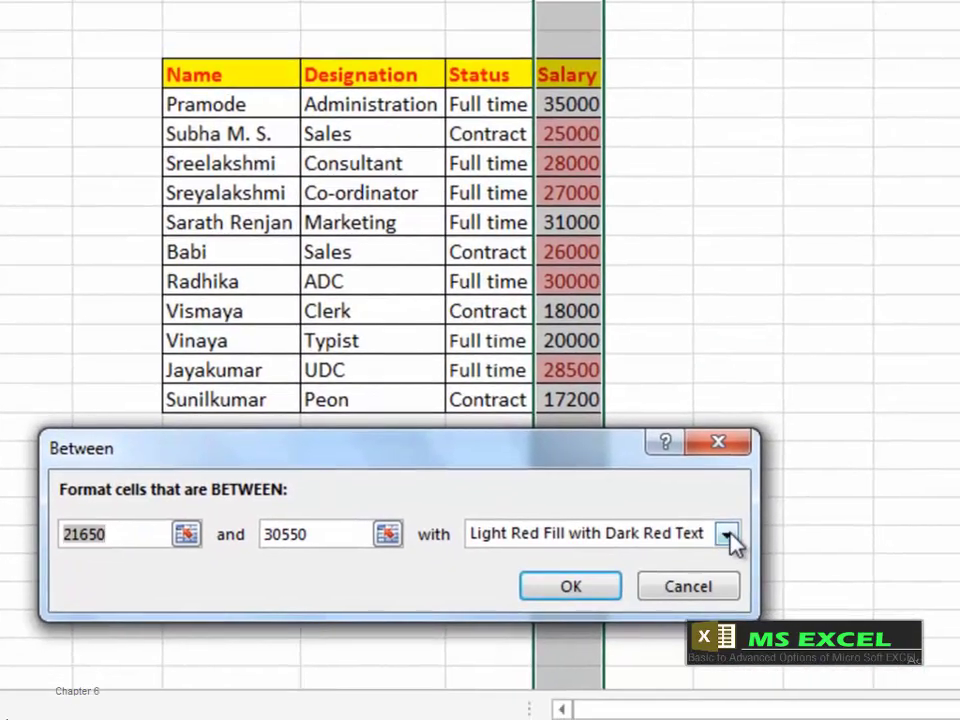
pyautogui.click(911, 609)
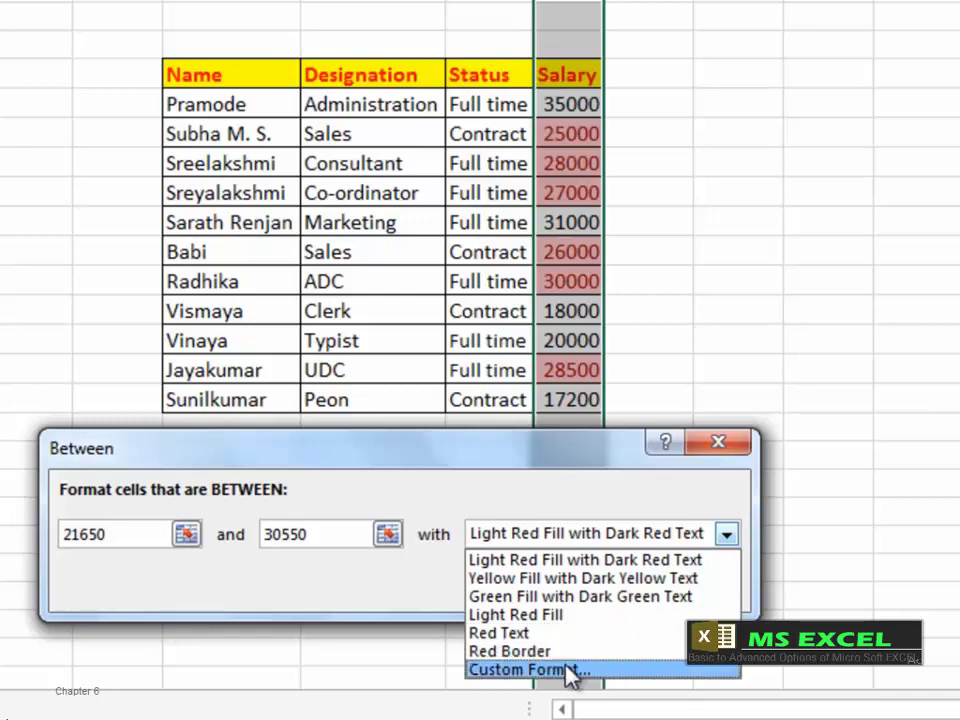
# Give the Between rule a custom gradient fill from white to light orange
pyautogui.click(572, 670)
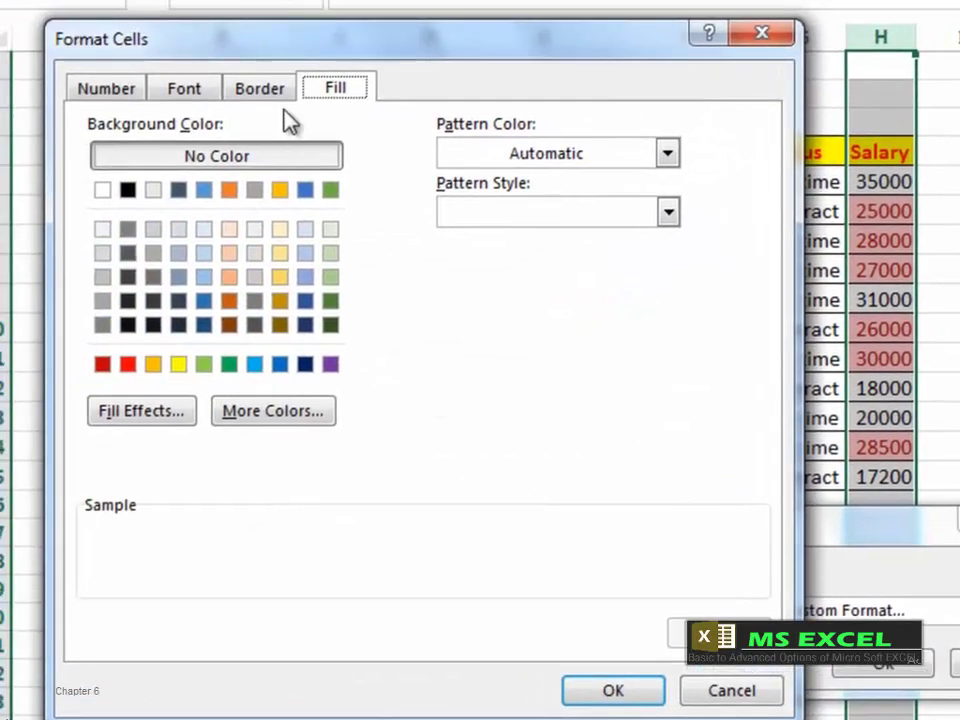
pyautogui.click(175, 418)
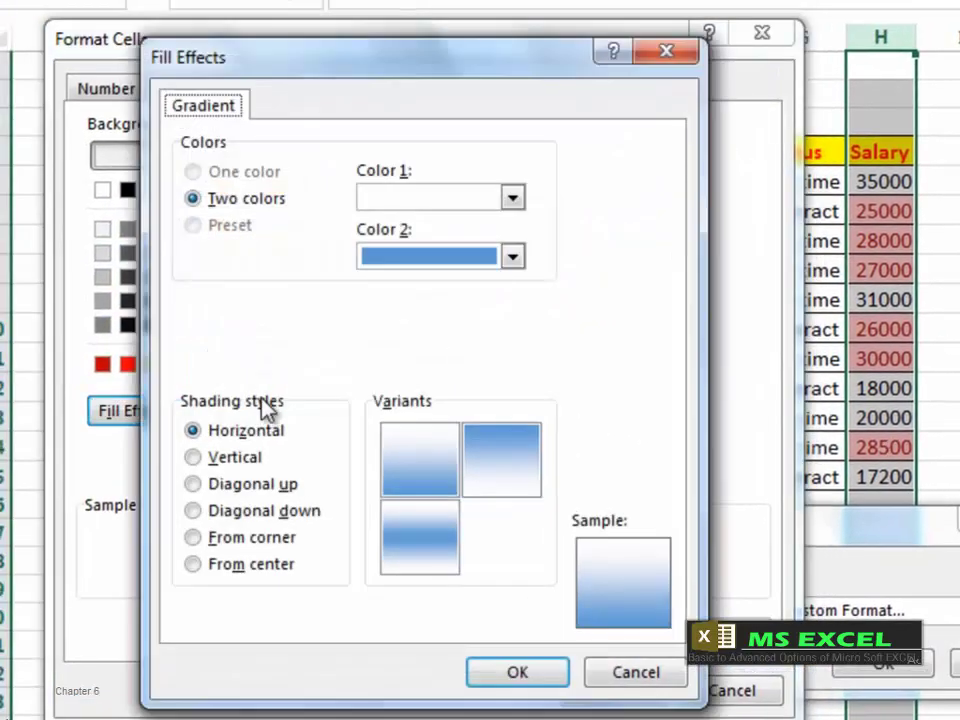
pyautogui.click(510, 270)
pyautogui.click(493, 376)
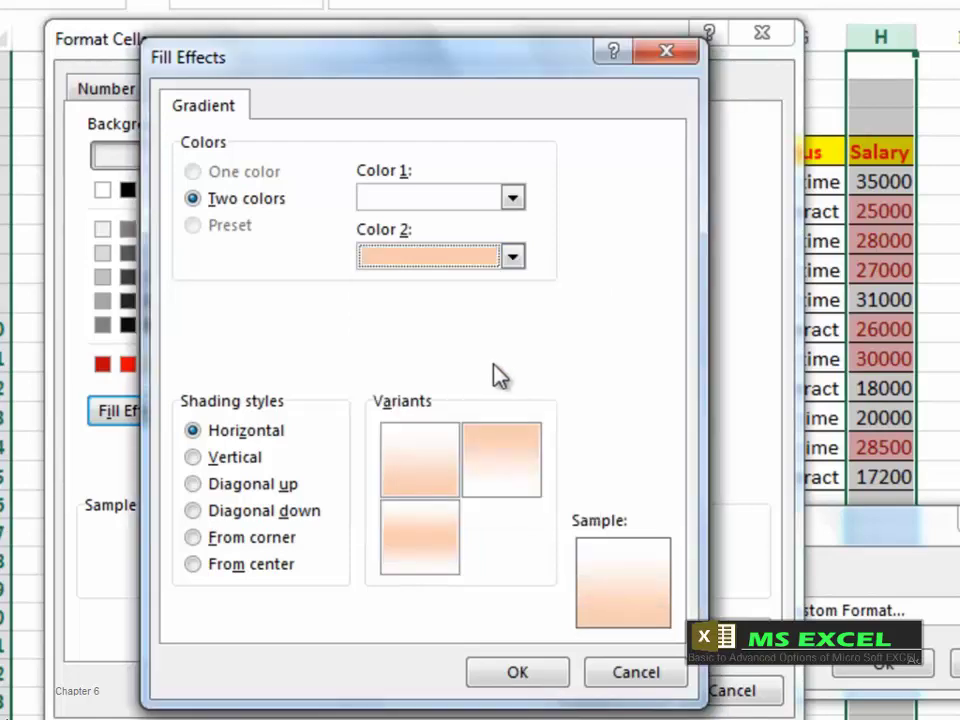
pyautogui.click(525, 673)
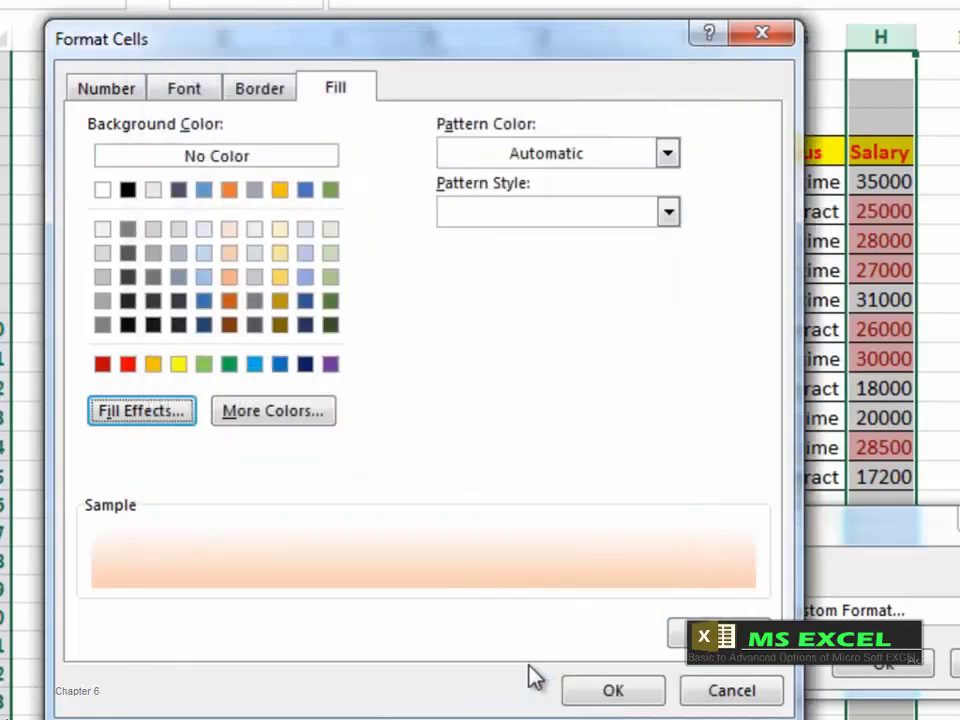
pyautogui.click(615, 690)
pyautogui.moveTo(778, 536); pyautogui.dragTo(791, 549)
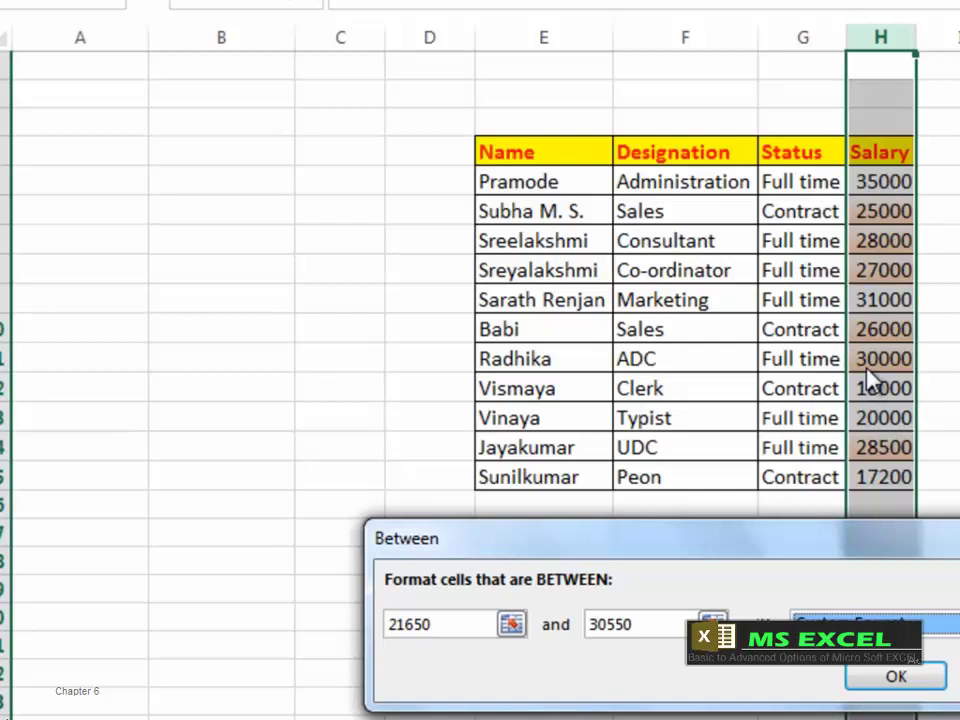
# Set the Between rule's bounds to cells $H$5 and $H$13
pyautogui.click(511, 628)
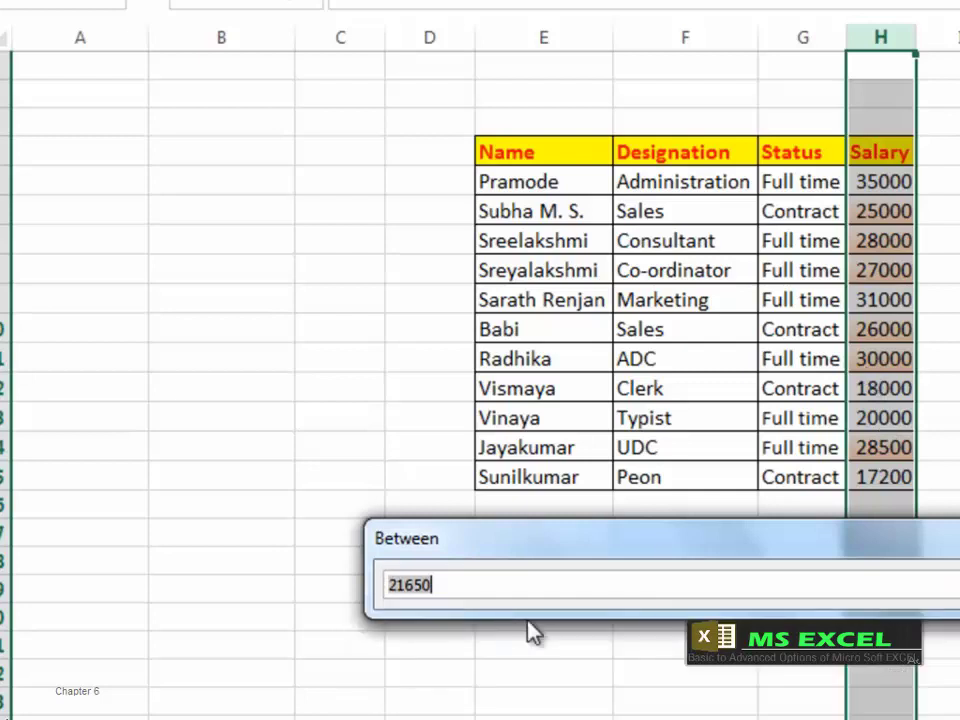
pyautogui.click(883, 181)
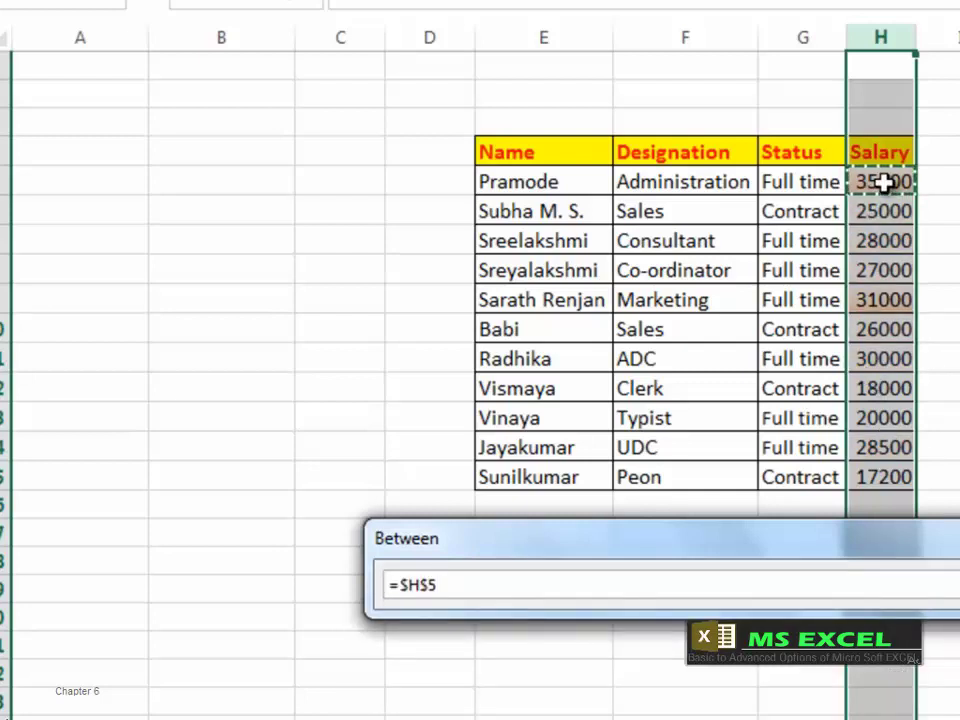
pyautogui.press('Return')
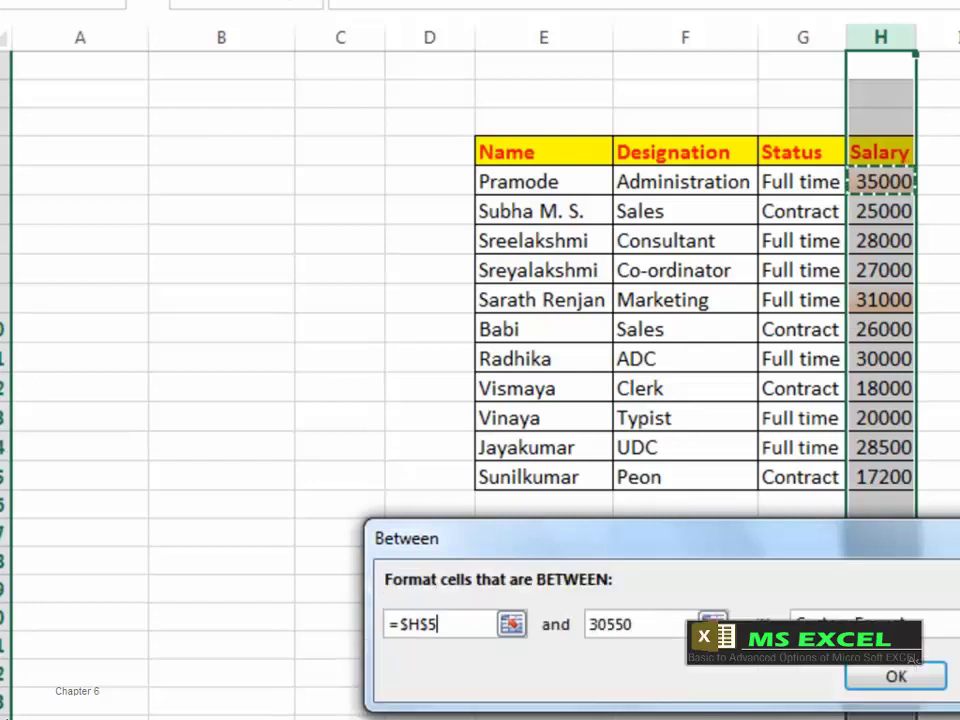
pyautogui.click(712, 623)
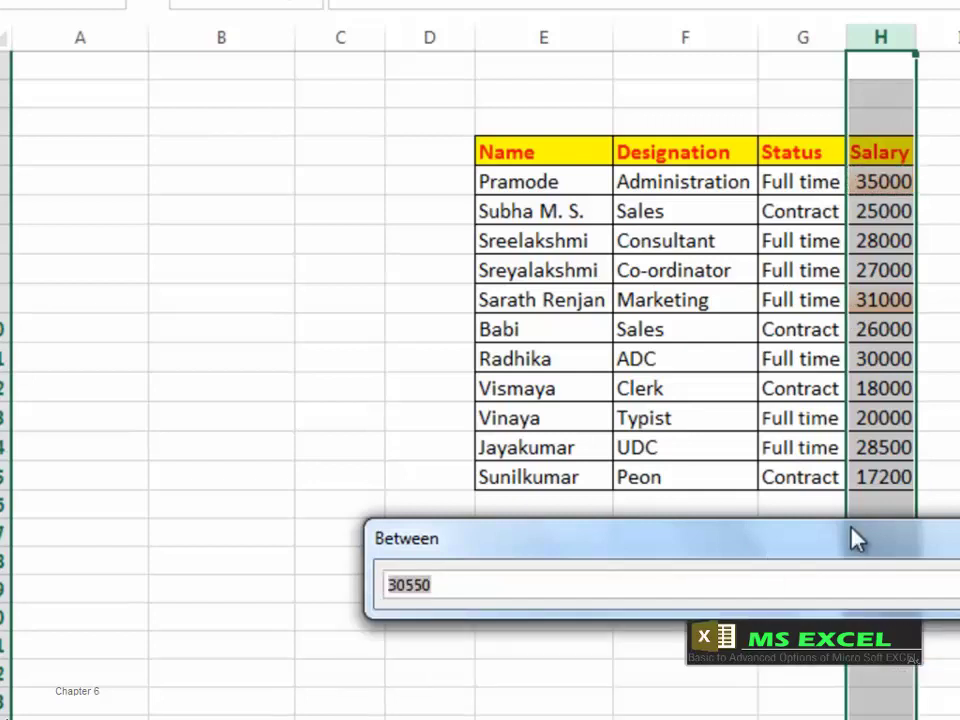
pyautogui.click(884, 422)
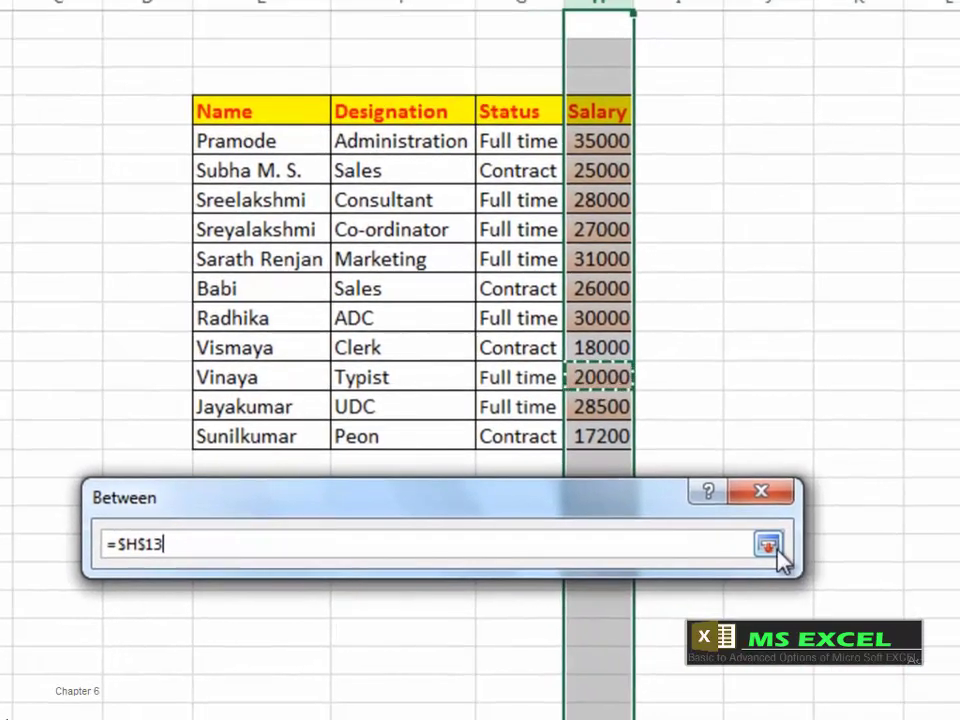
pyautogui.click(768, 546)
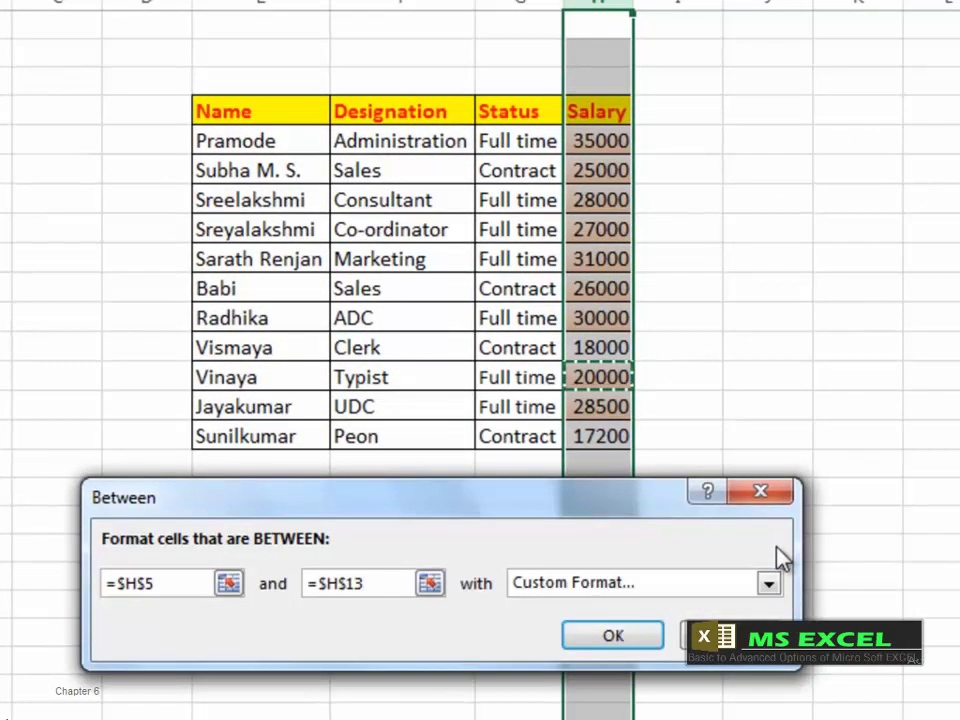
# Apply the Between rule with Green Fill with Dark Green Text
pyautogui.click(770, 587)
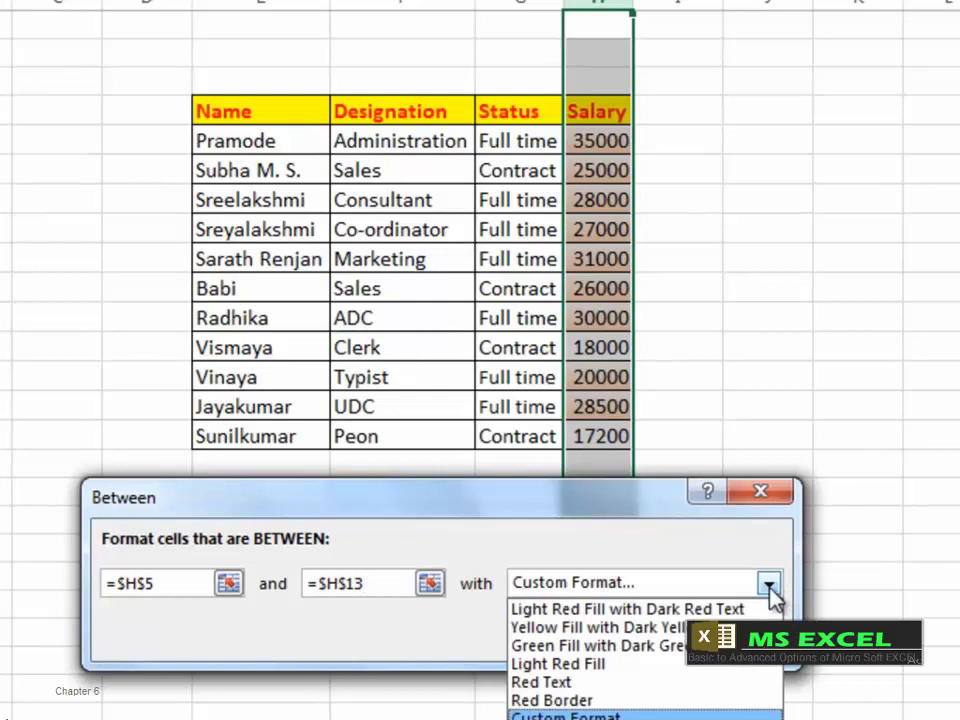
pyautogui.click(622, 646)
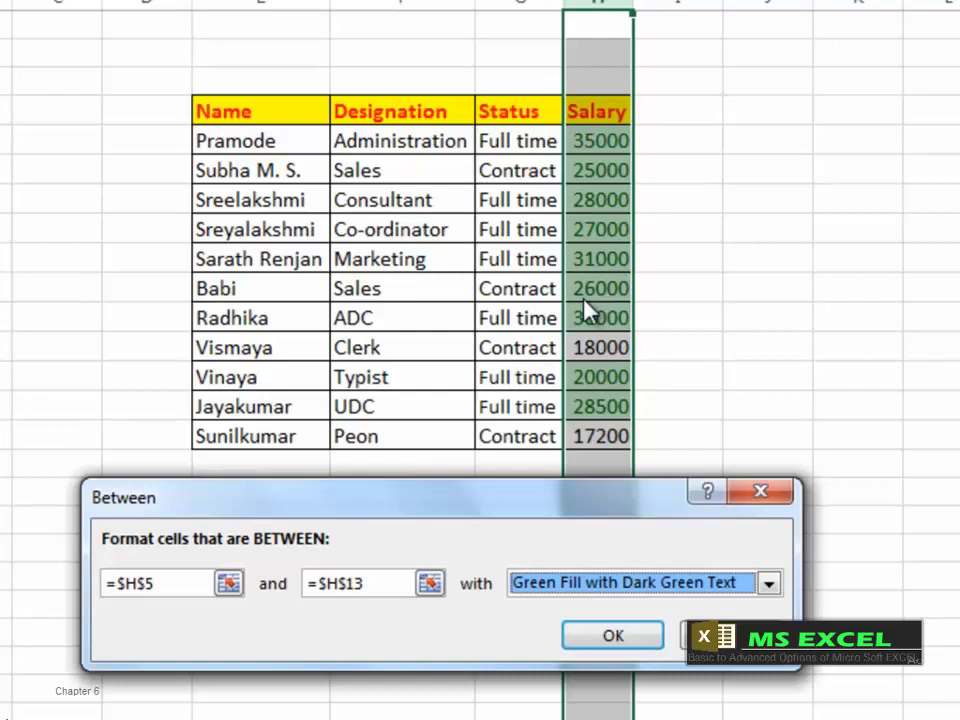
pyautogui.click(624, 645)
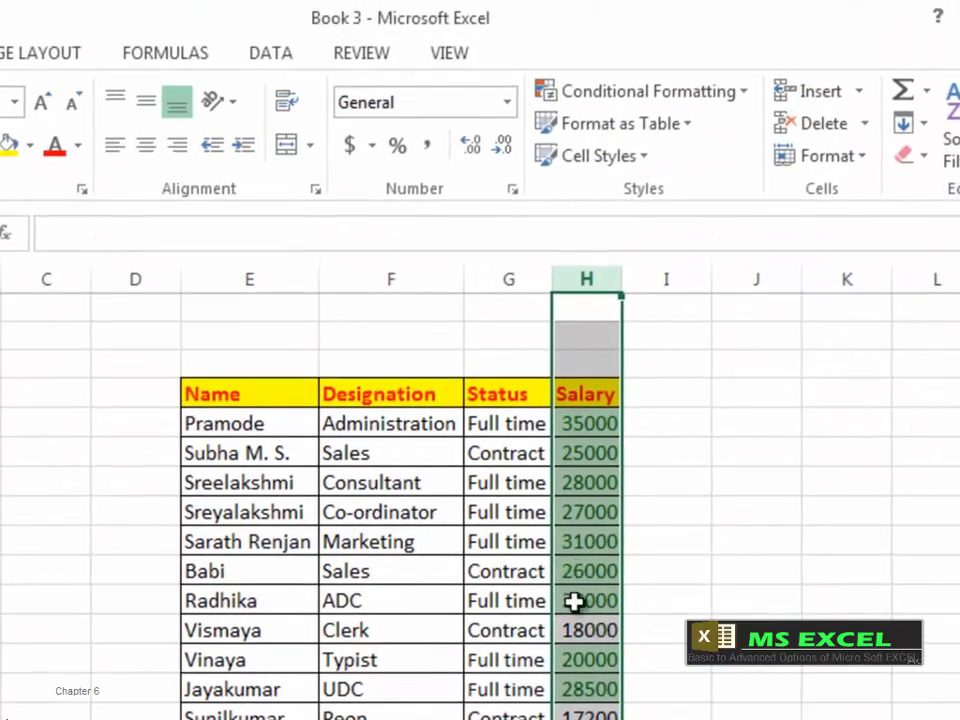
# Clear the Salary column's rules and change H11 from 18000 to 25000
pyautogui.click(703, 95)
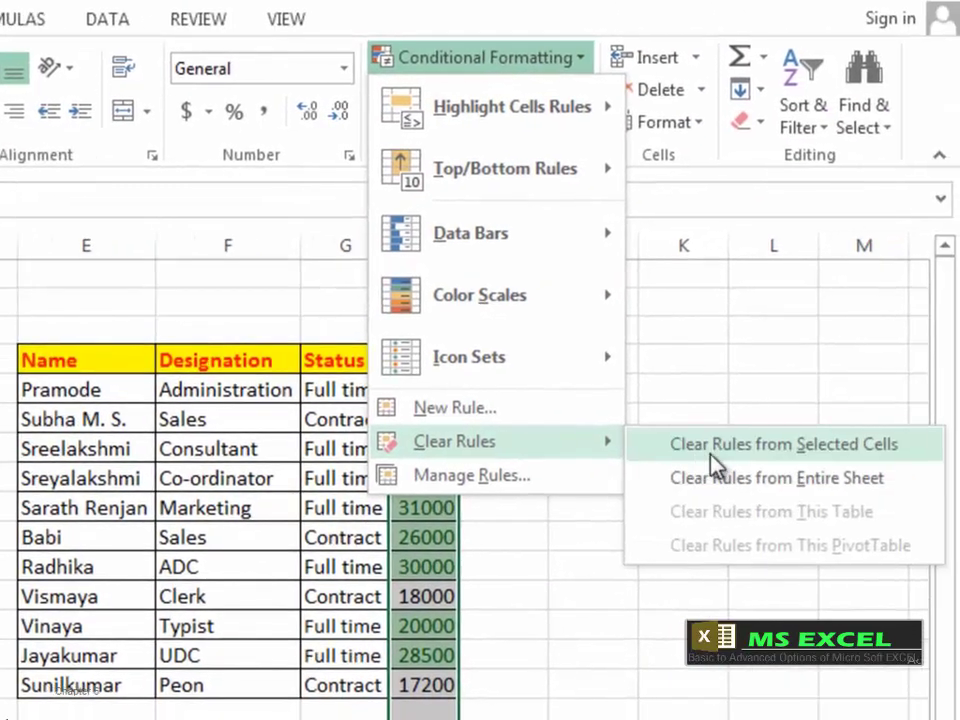
pyautogui.click(710, 455)
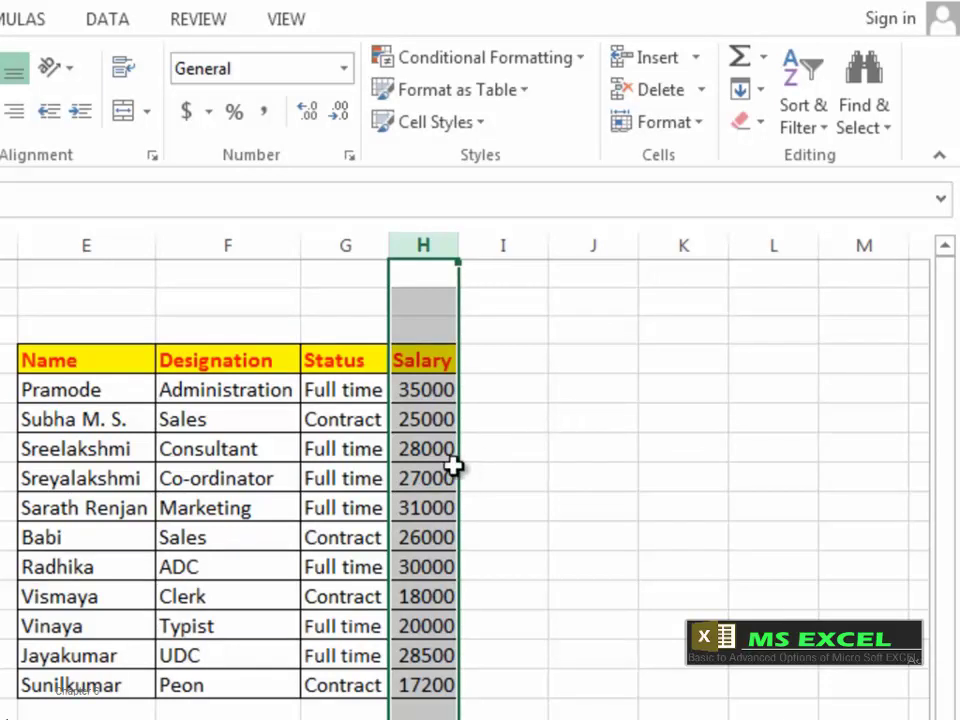
pyautogui.click(437, 596)
pyautogui.write('2')
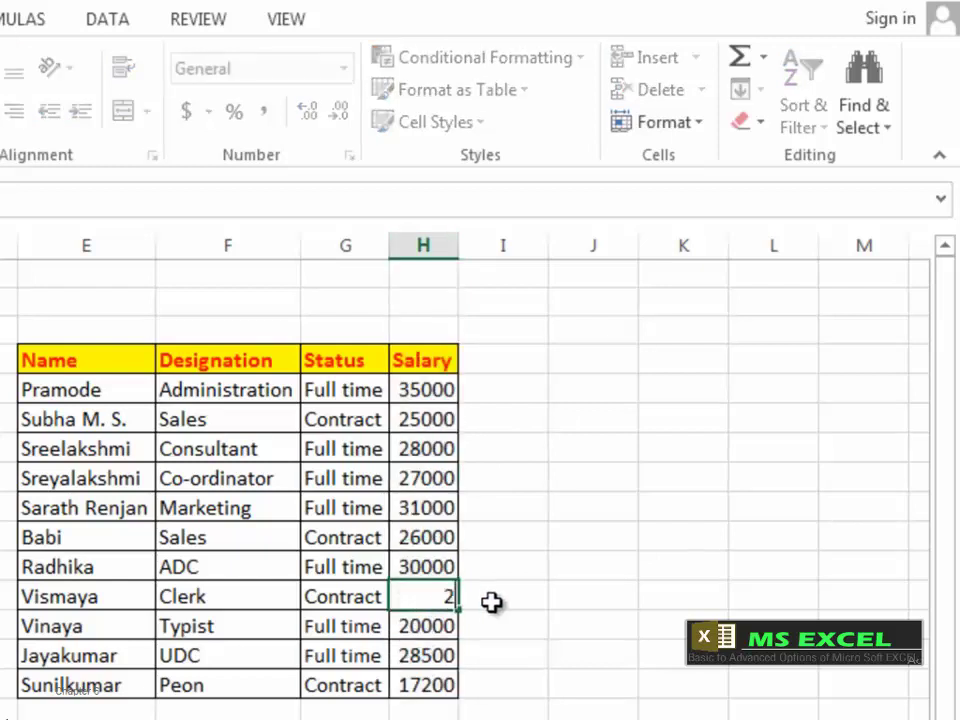
pyautogui.write('5000')
pyautogui.click(576, 625)
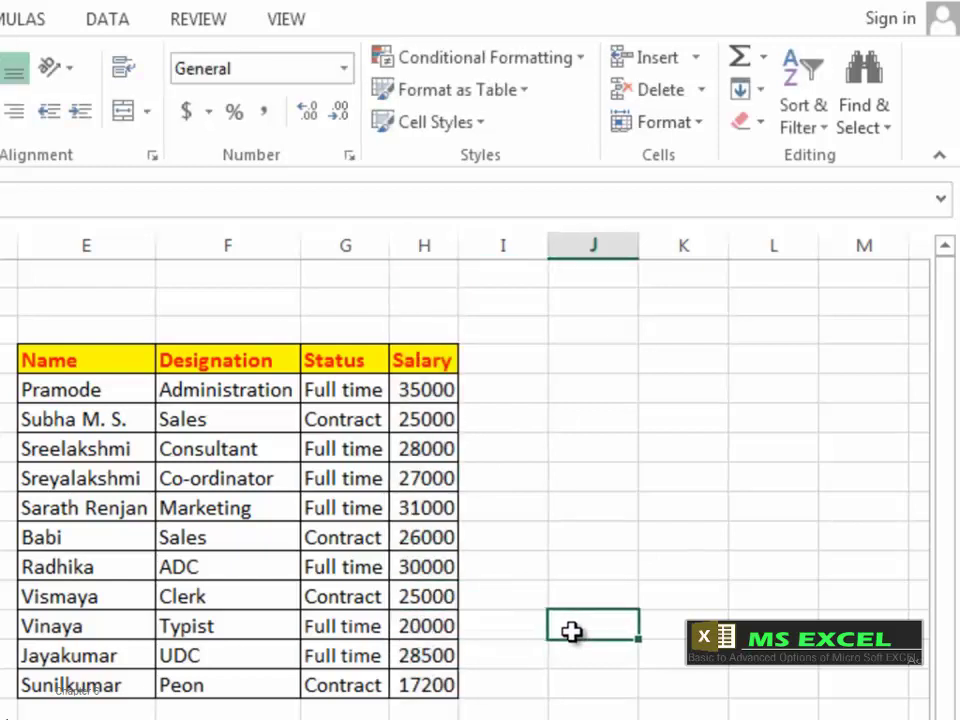
pyautogui.click(428, 240)
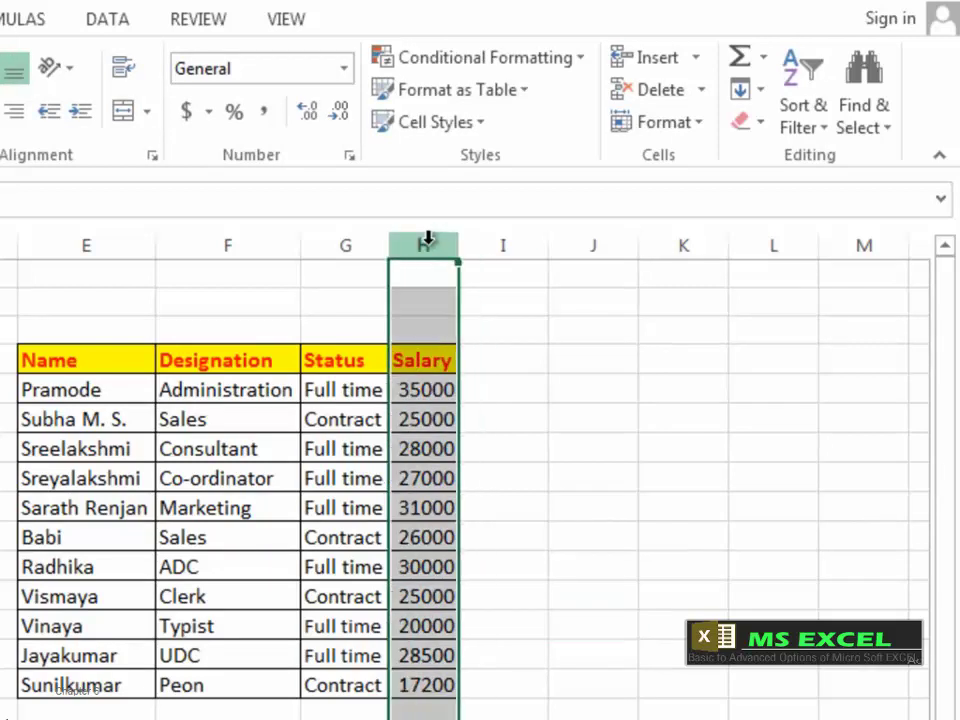
# Highlight salaries equal to 25000 with Green Fill with Dark Green Text
pyautogui.click(580, 66)
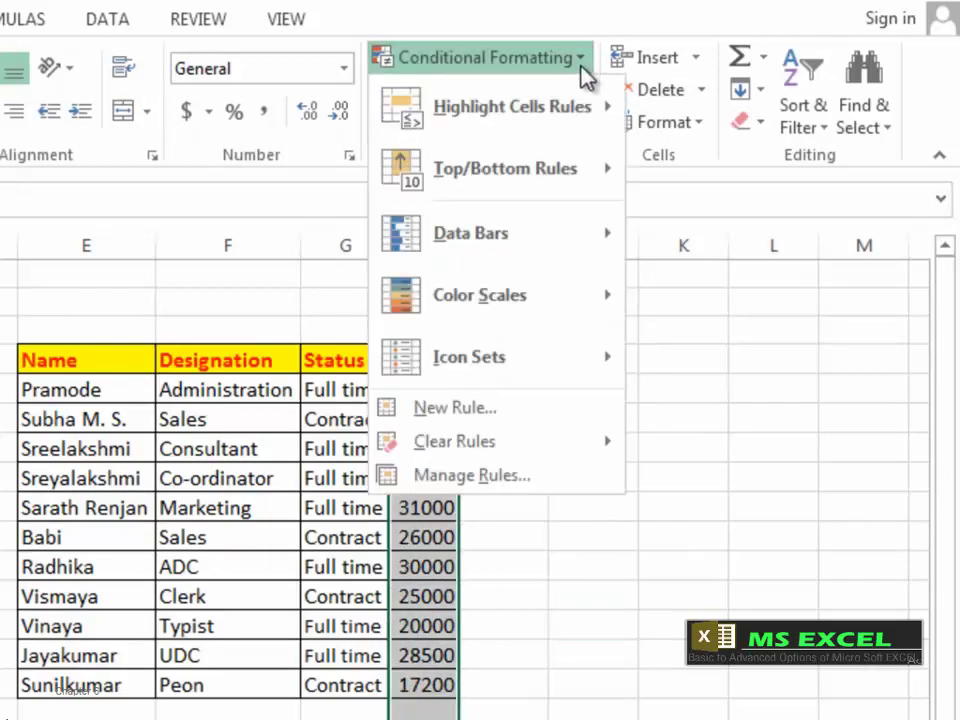
pyautogui.moveTo(510, 107)
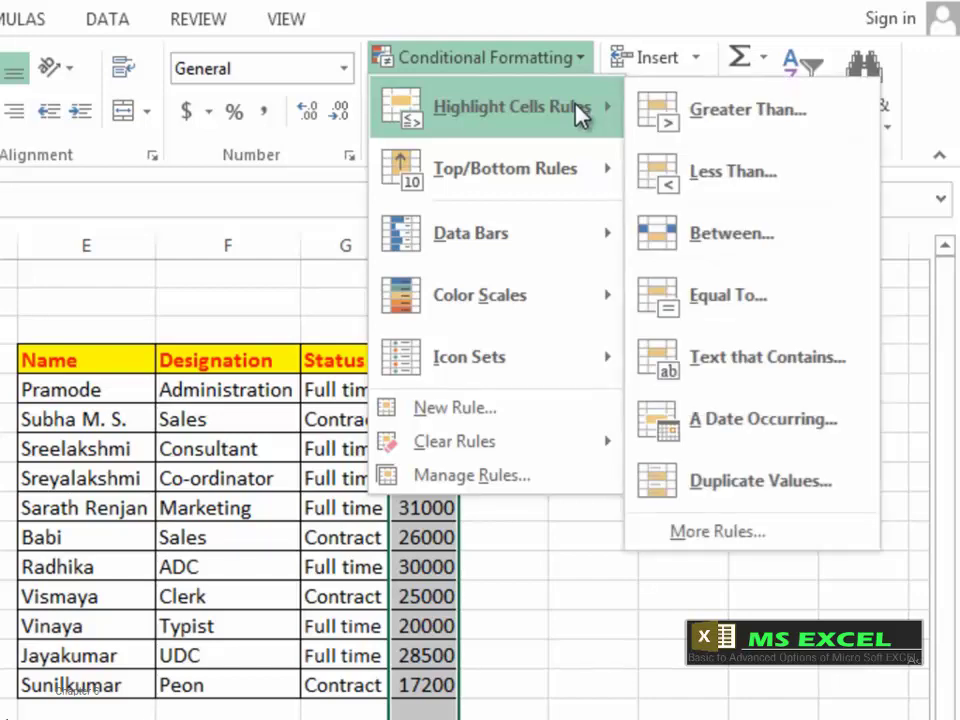
pyautogui.click(767, 298)
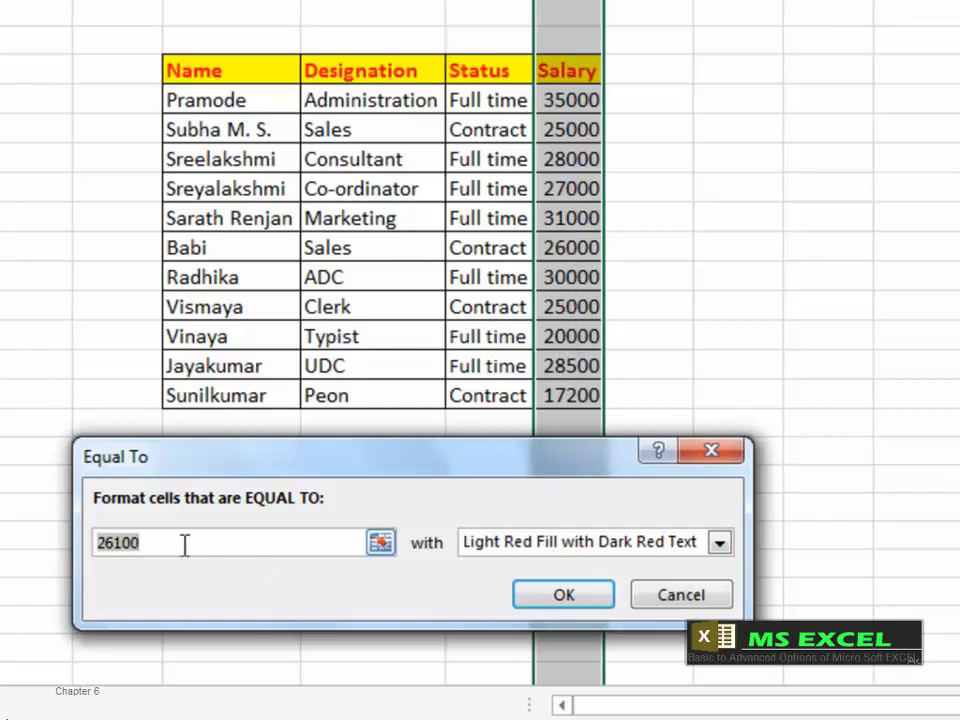
pyautogui.press('BackSpace')
pyautogui.press('BackSpace')
pyautogui.press('BackSpace')
pyautogui.write('5000')
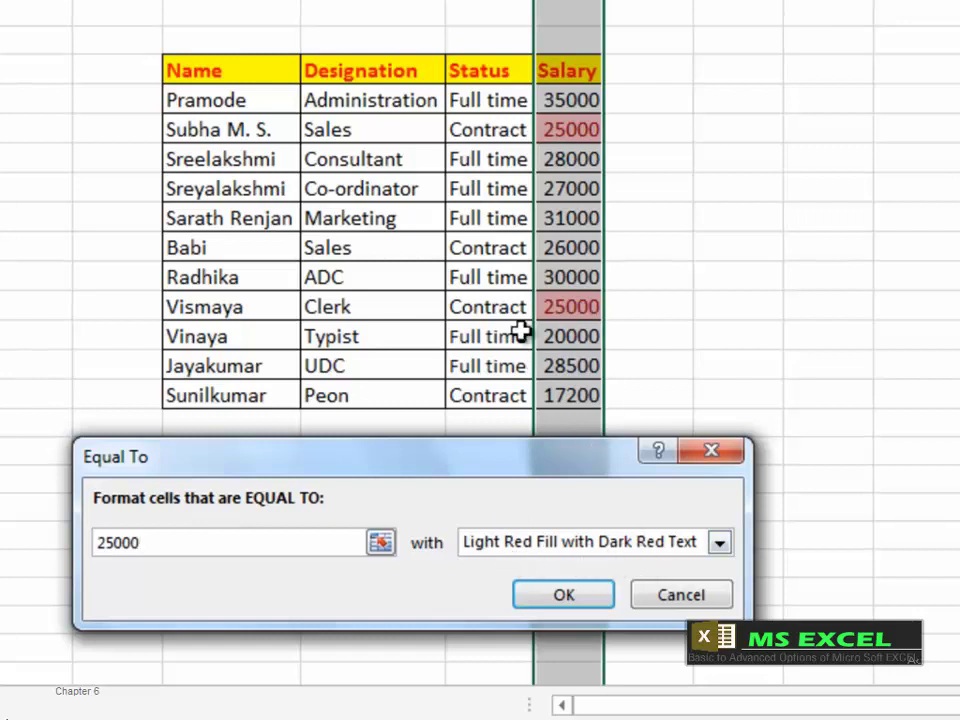
pyautogui.click(719, 543)
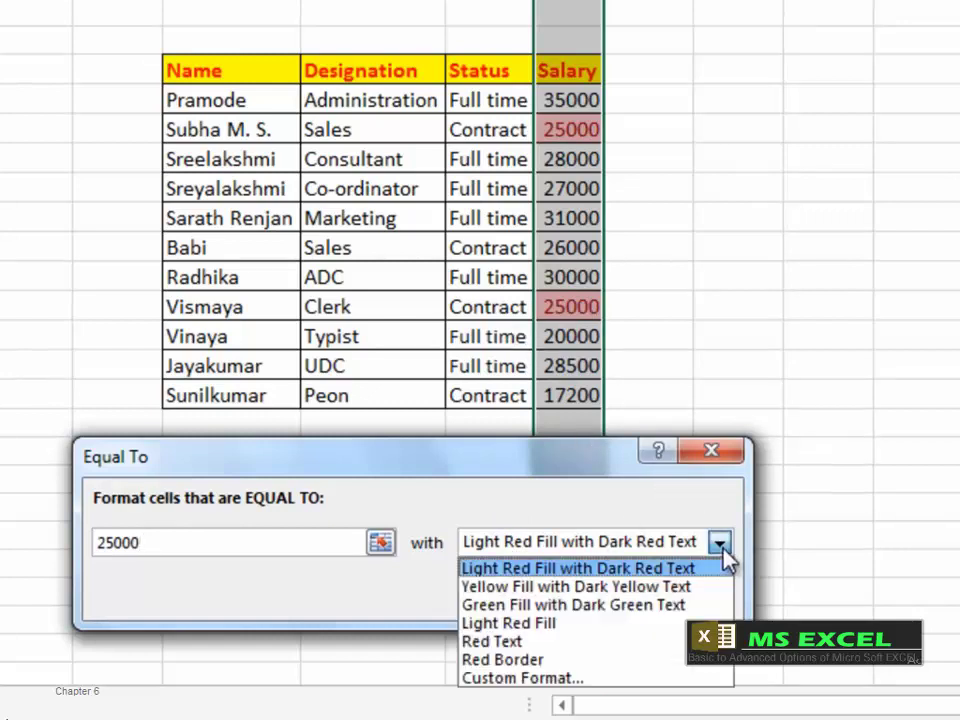
pyautogui.click(652, 612)
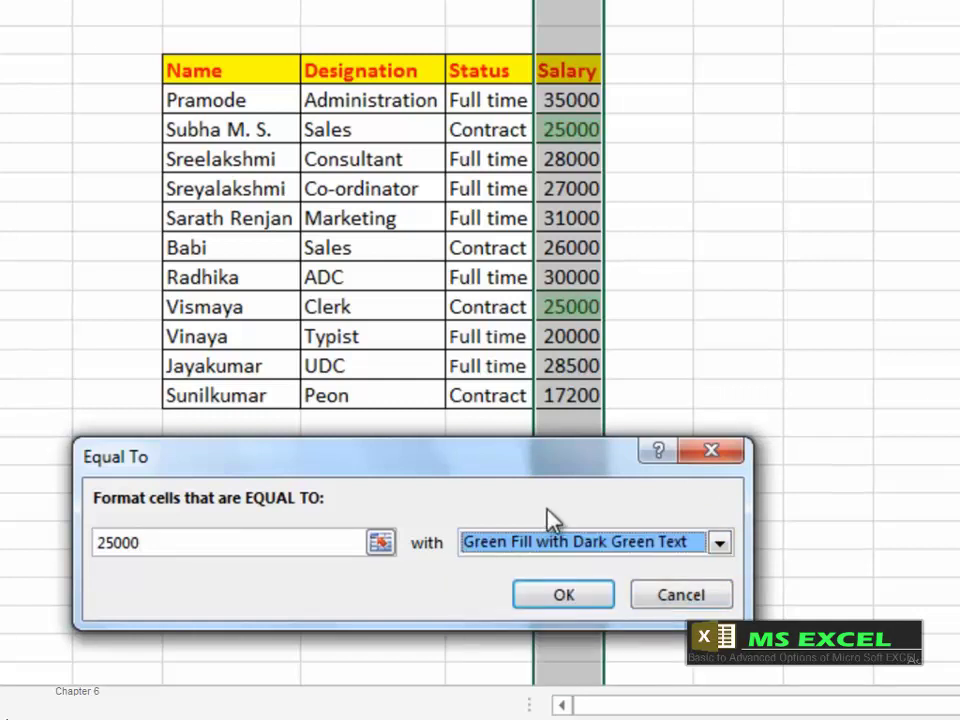
pyautogui.click(558, 596)
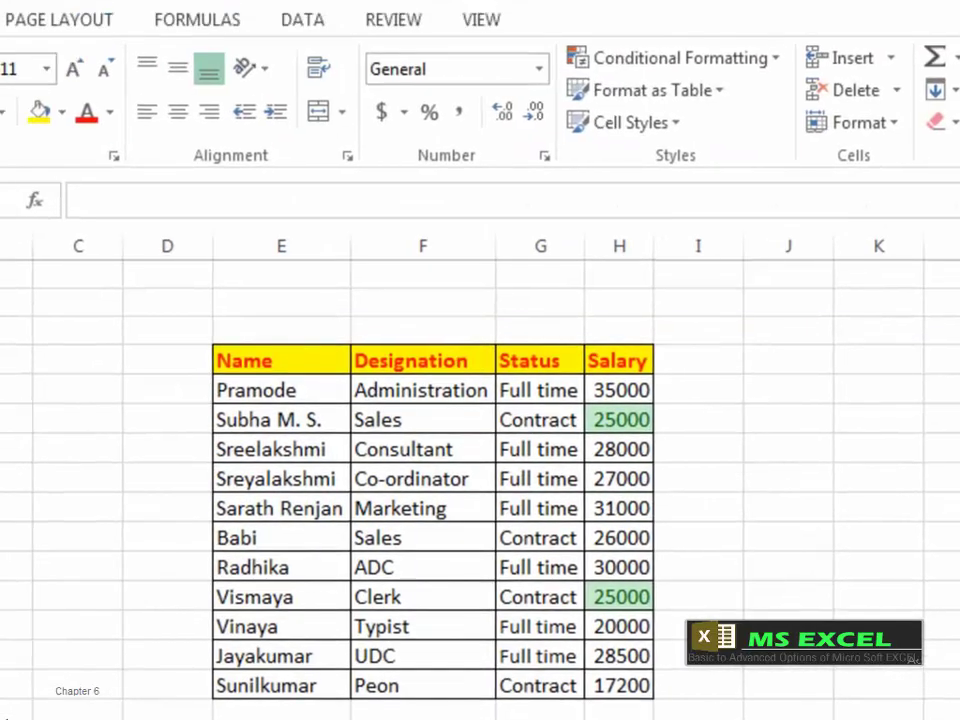
pyautogui.hotkey('ctrl', 'space')
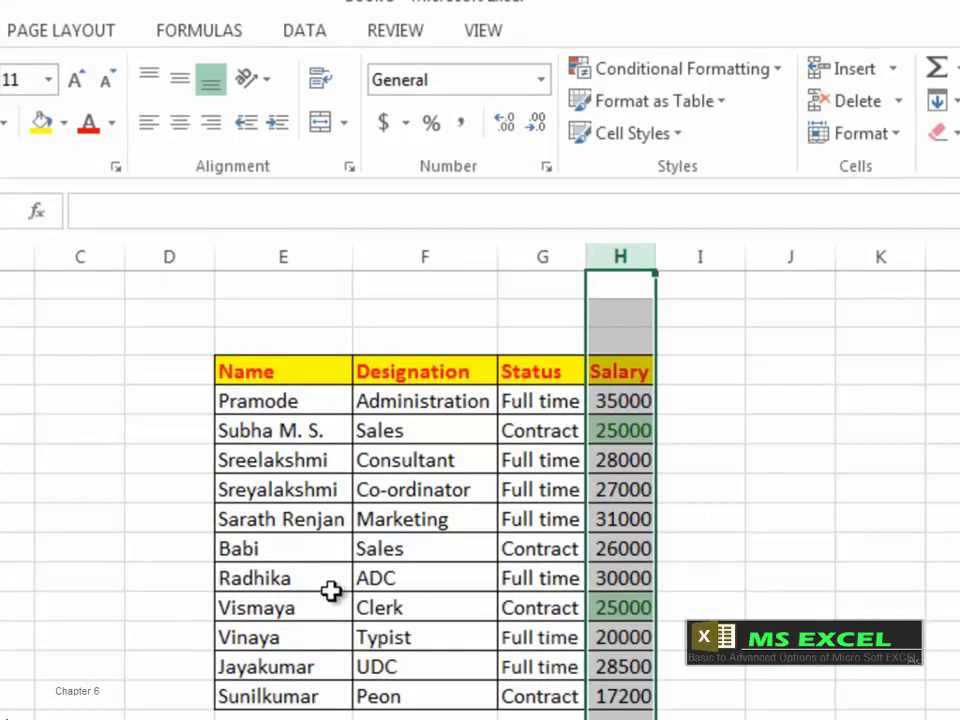
# Delete the Typist's name from cell E11
pyautogui.click(308, 642)
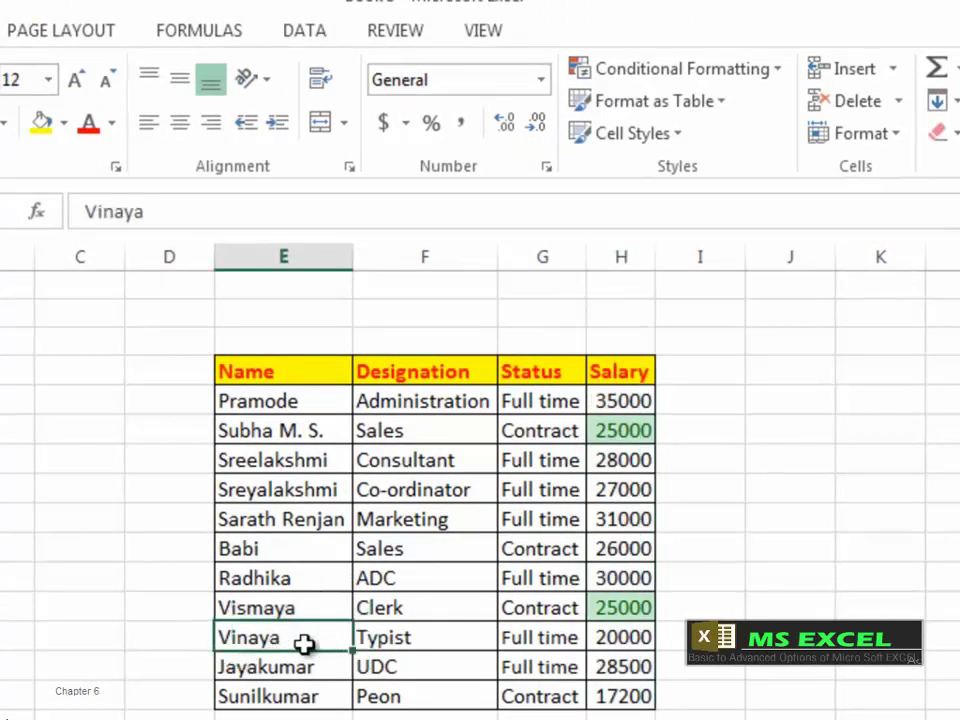
pyautogui.press('Delete')
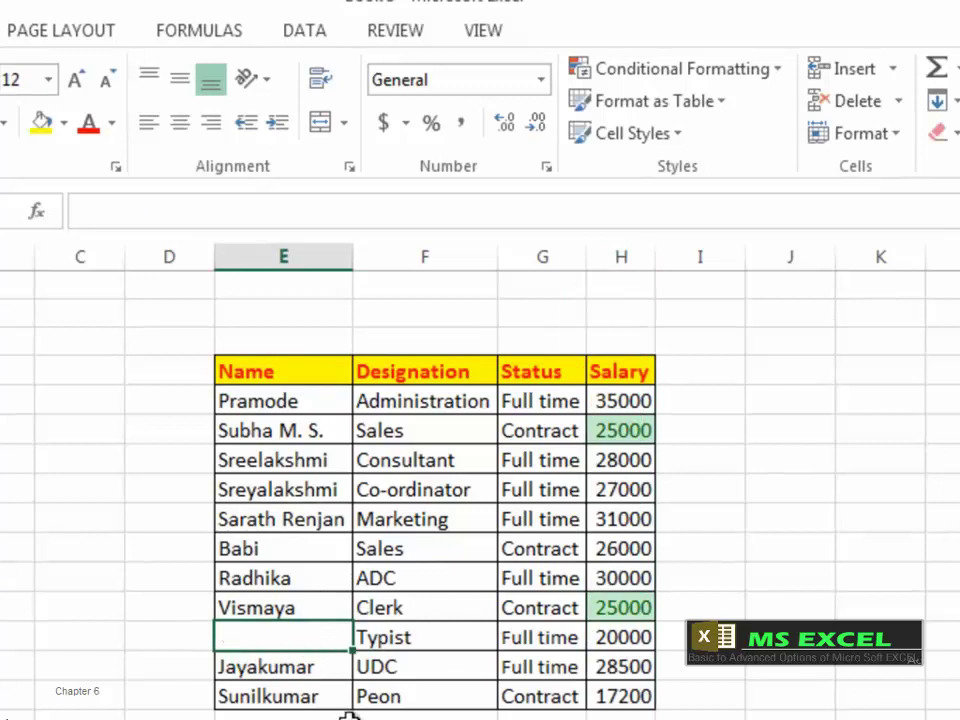
pyautogui.click(290, 252)
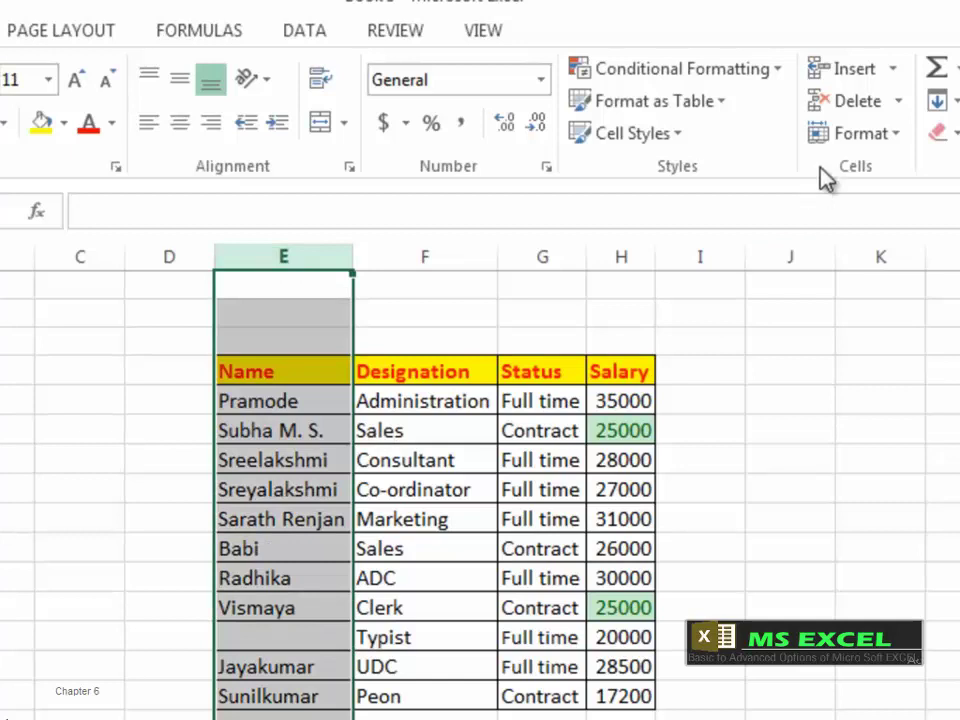
# Set up a Text That Contains rule on the Name column referencing empty cell E13
pyautogui.click(760, 70)
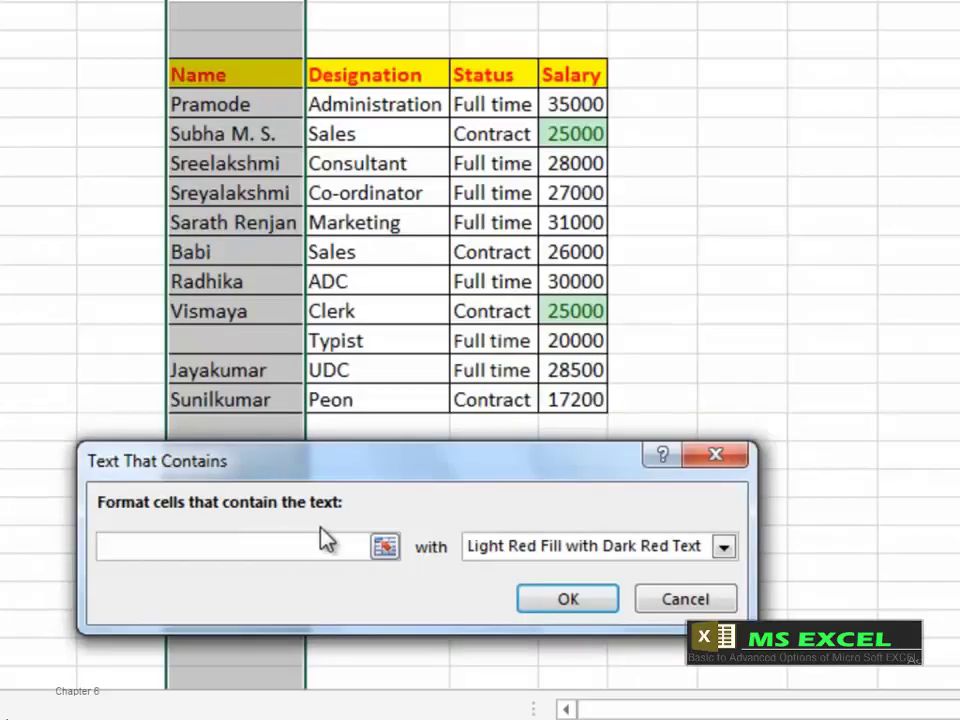
pyautogui.click(230, 310)
pyautogui.moveTo(388, 462); pyautogui.dragTo(480, 427)
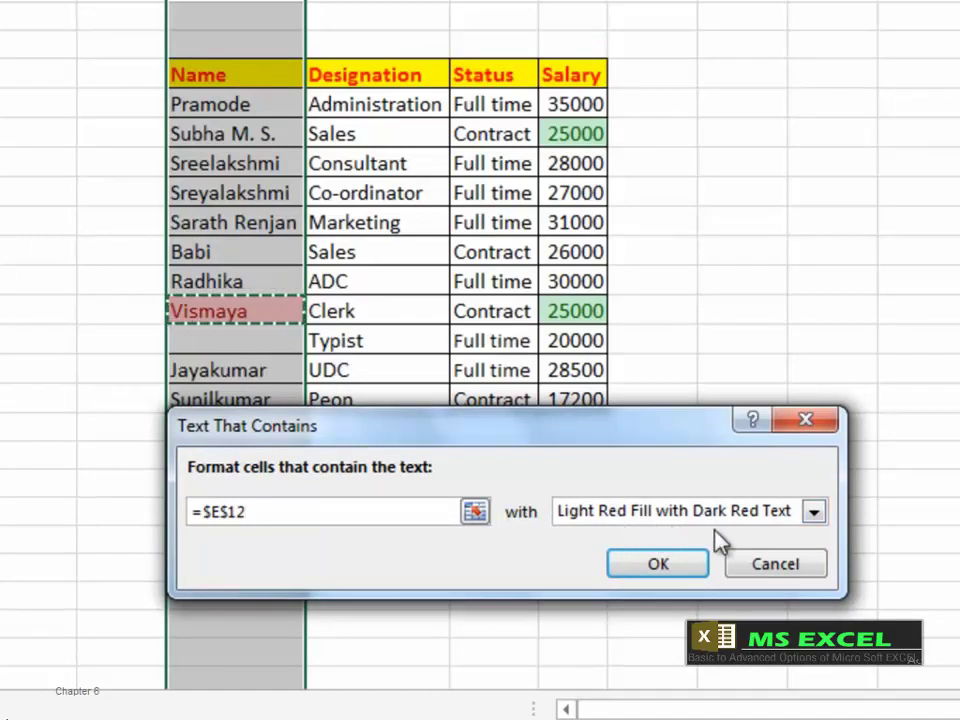
pyautogui.click(258, 252)
pyautogui.click(246, 221)
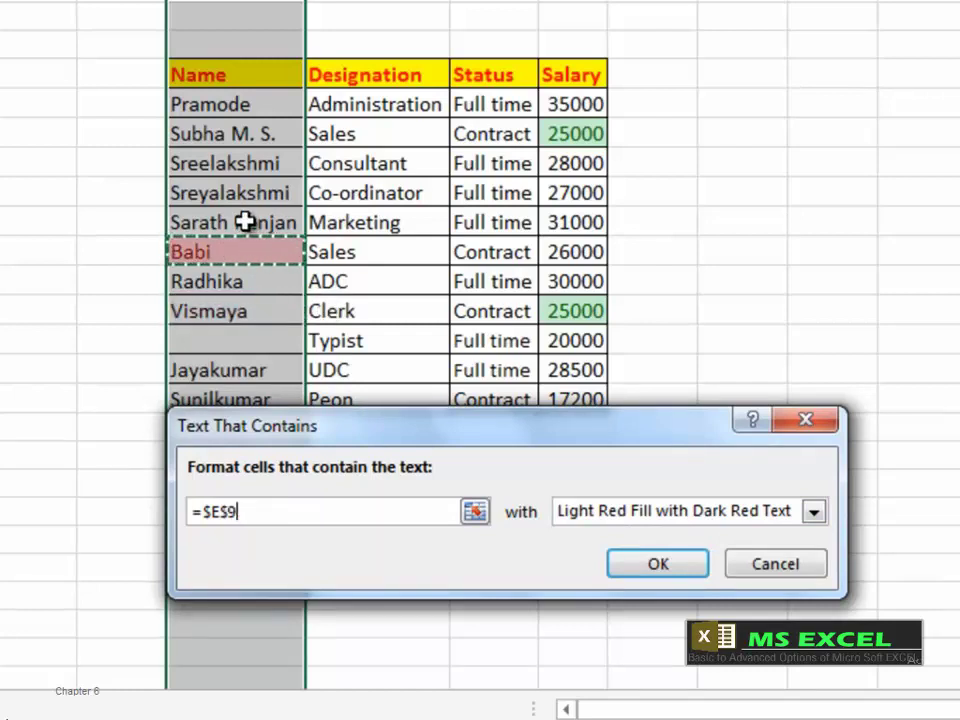
pyautogui.click(243, 193)
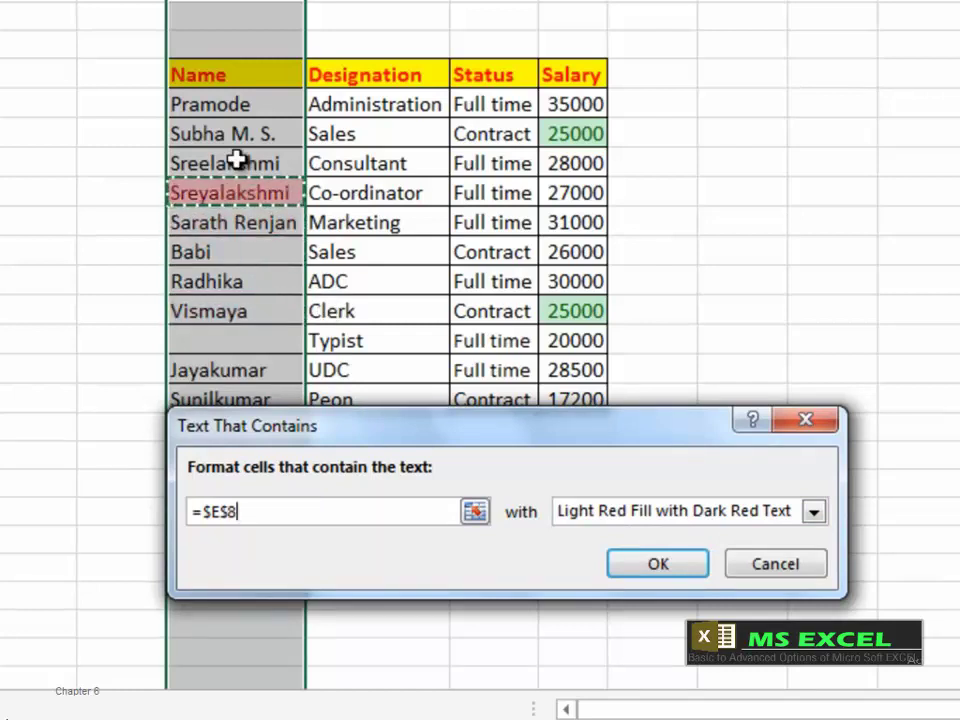
pyautogui.click(240, 160)
pyautogui.click(240, 135)
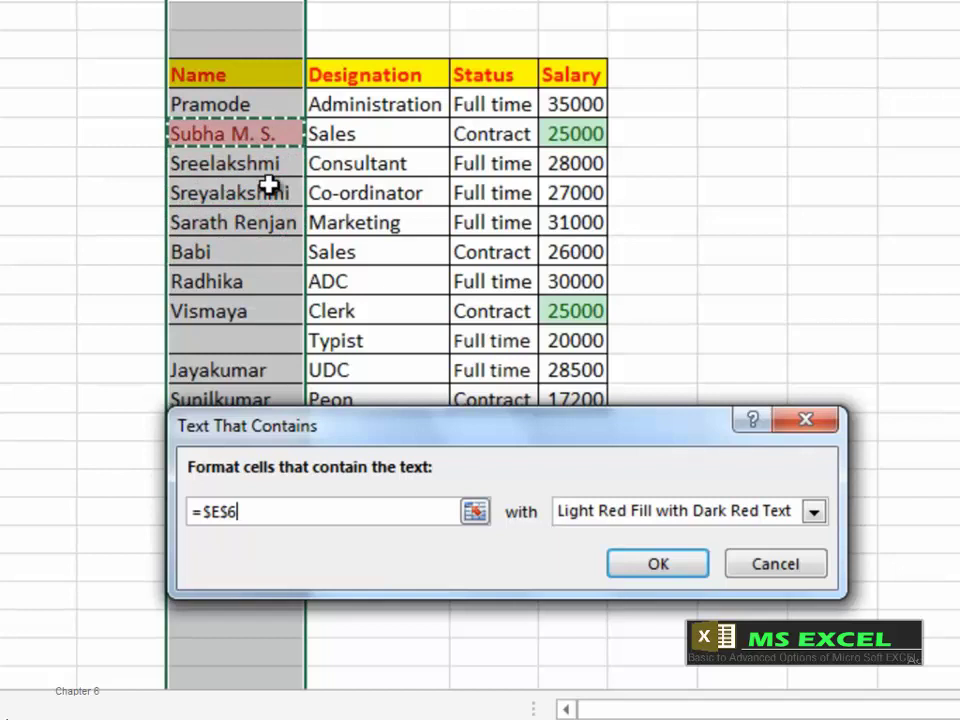
pyautogui.click(245, 343)
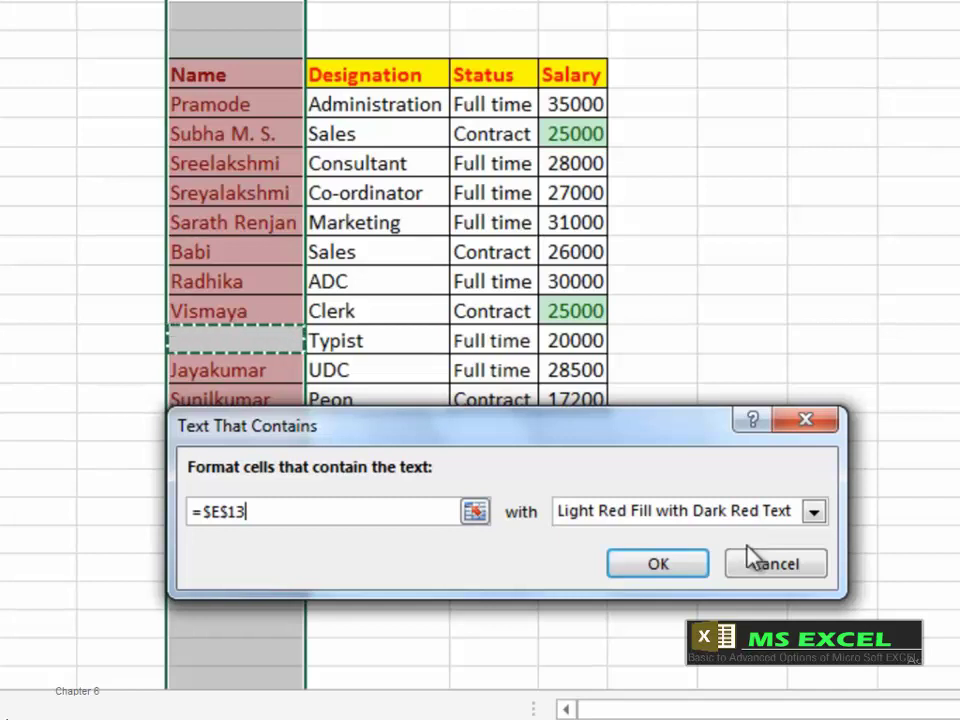
# Confirm the rule, then undo twice to restore the Typist's name in E11
pyautogui.click(657, 564)
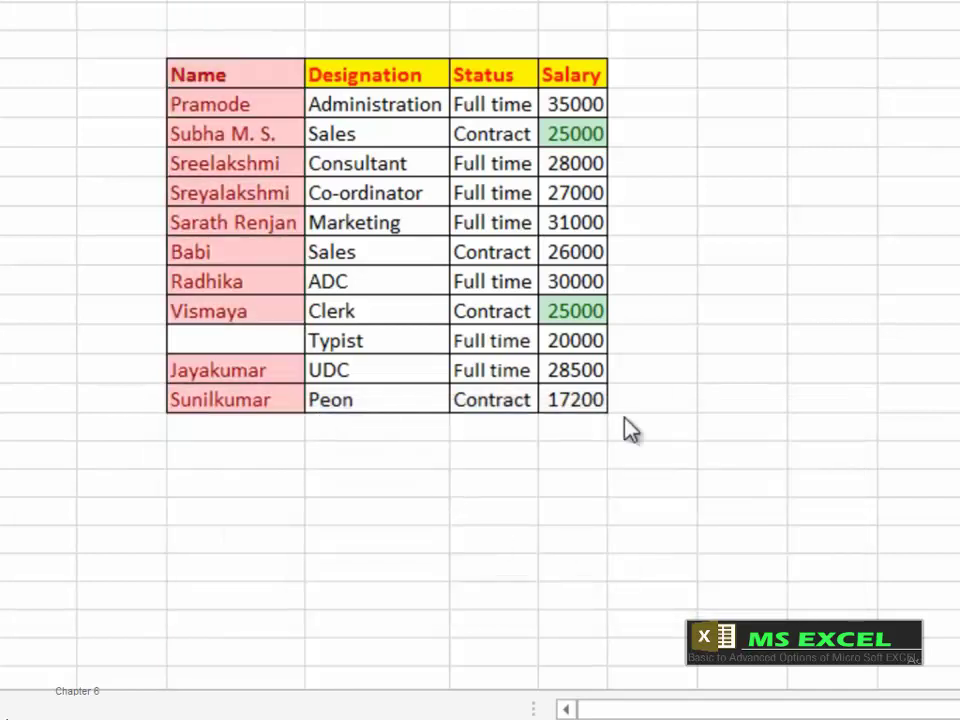
pyautogui.hotkey('ctrl', 'z')
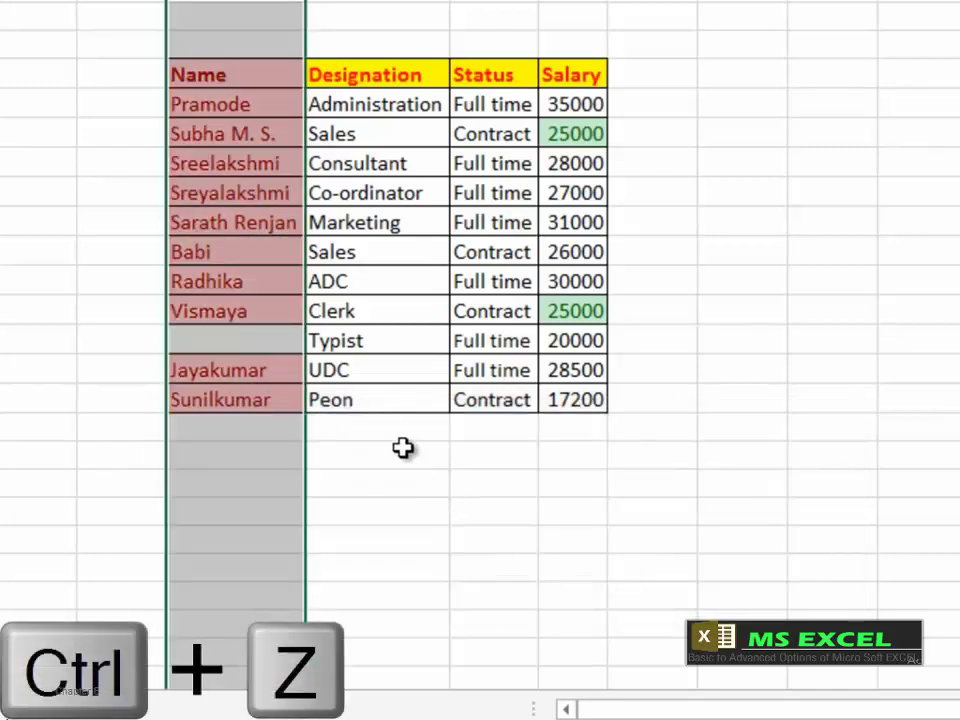
pyautogui.hotkey('ctrl', 'z')
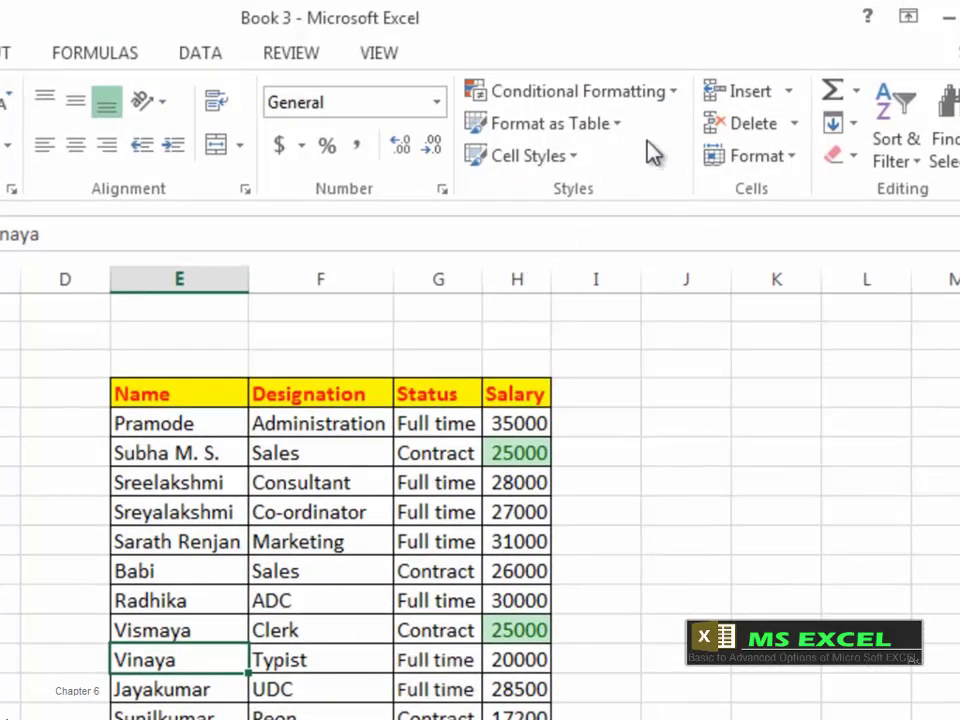
pyautogui.click(673, 93)
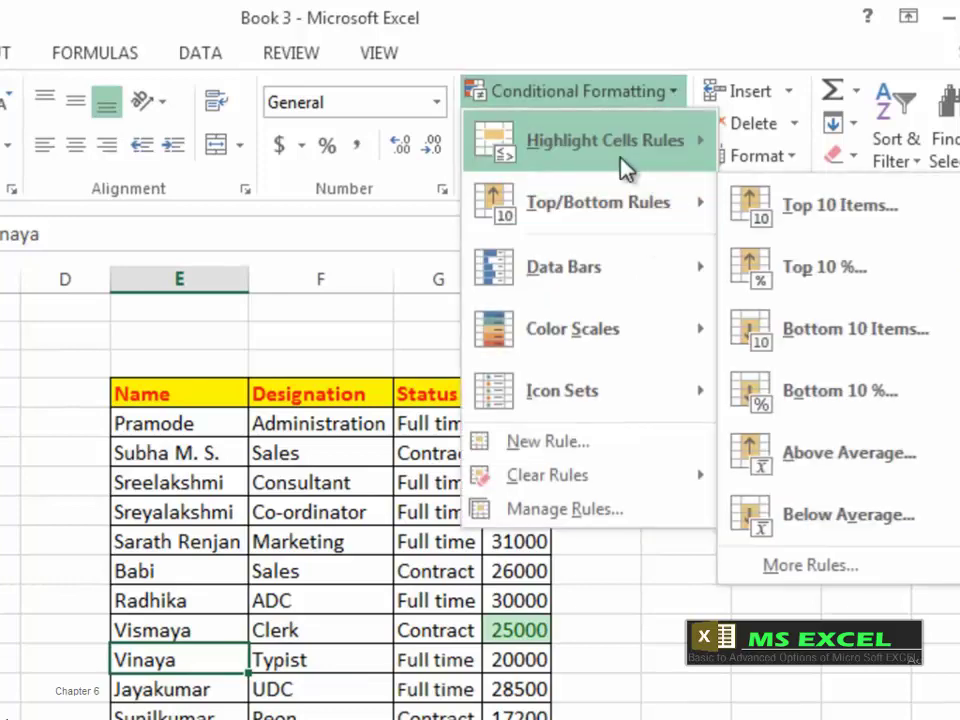
pyautogui.moveTo(590, 141)
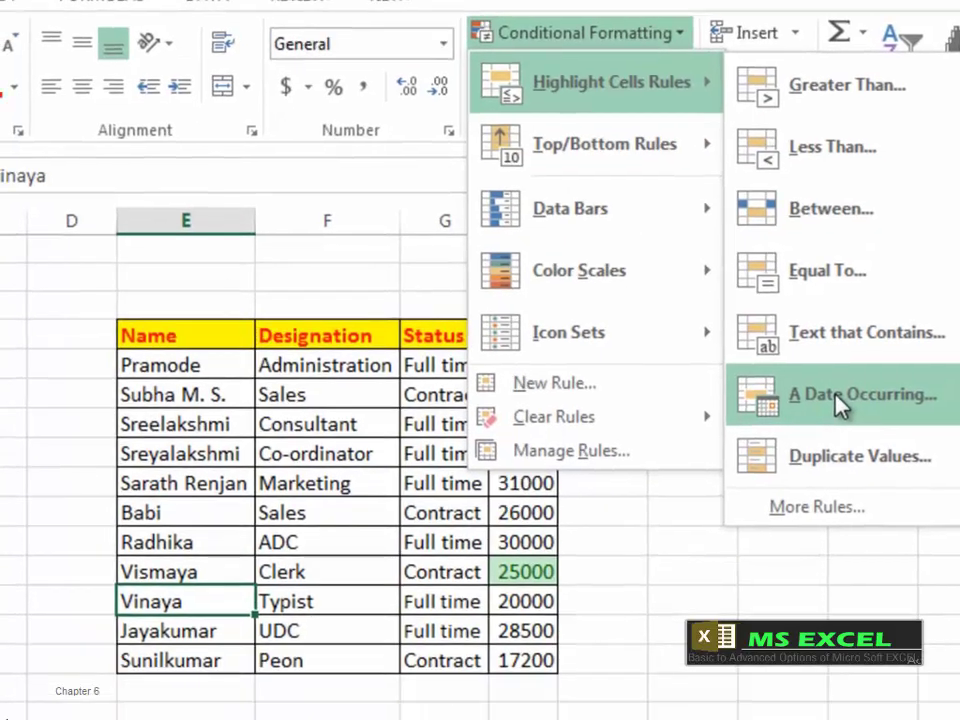
pyautogui.click(833, 462)
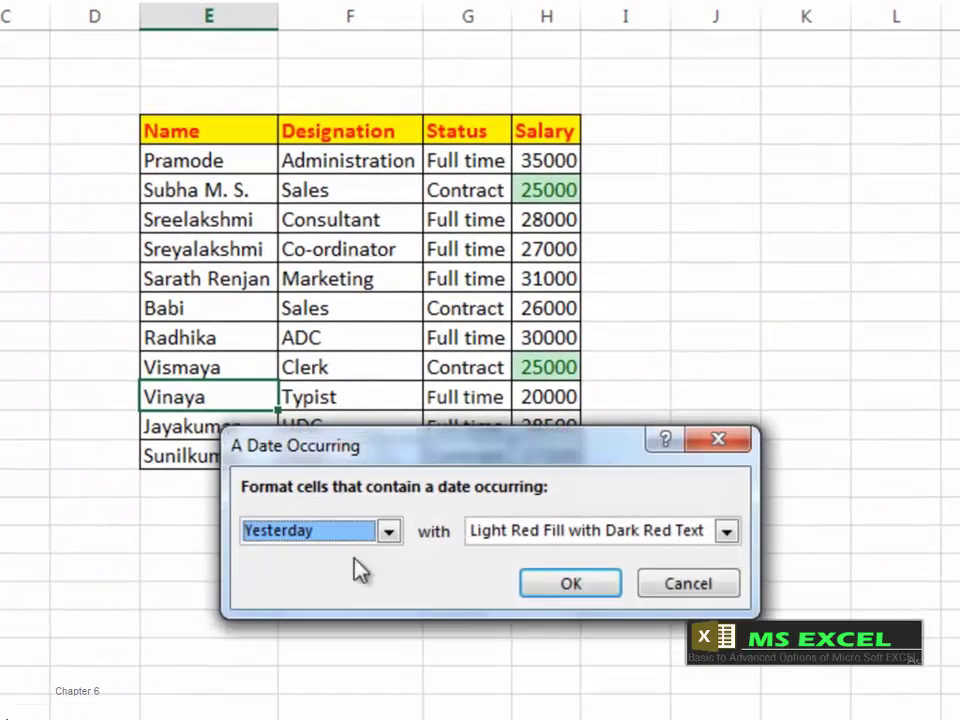
pyautogui.click(390, 536)
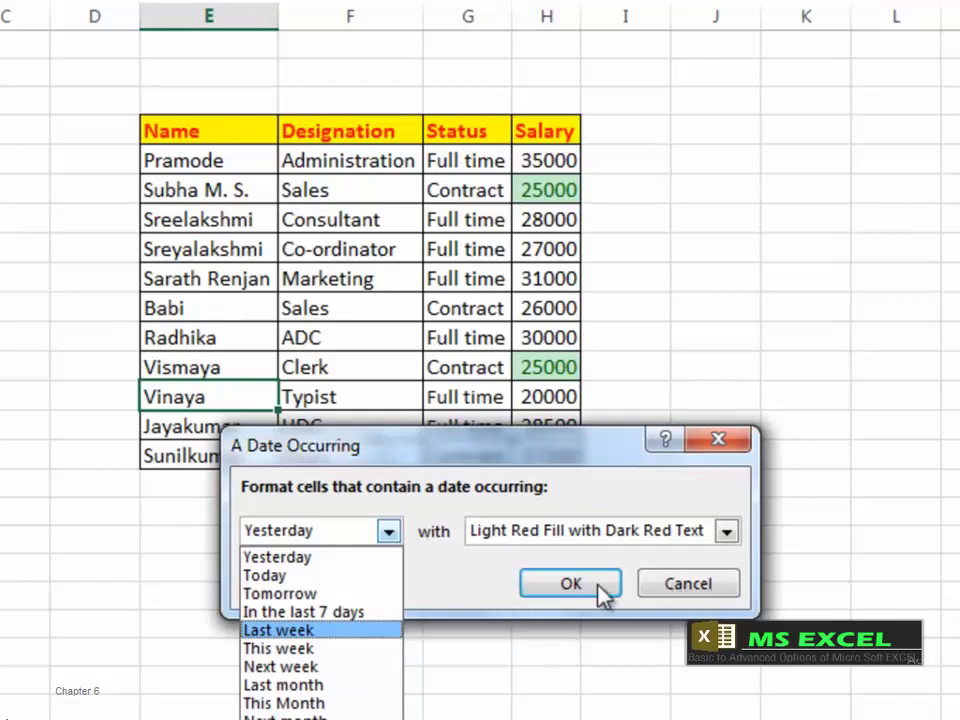
pyautogui.click(680, 590)
pyautogui.click(688, 592)
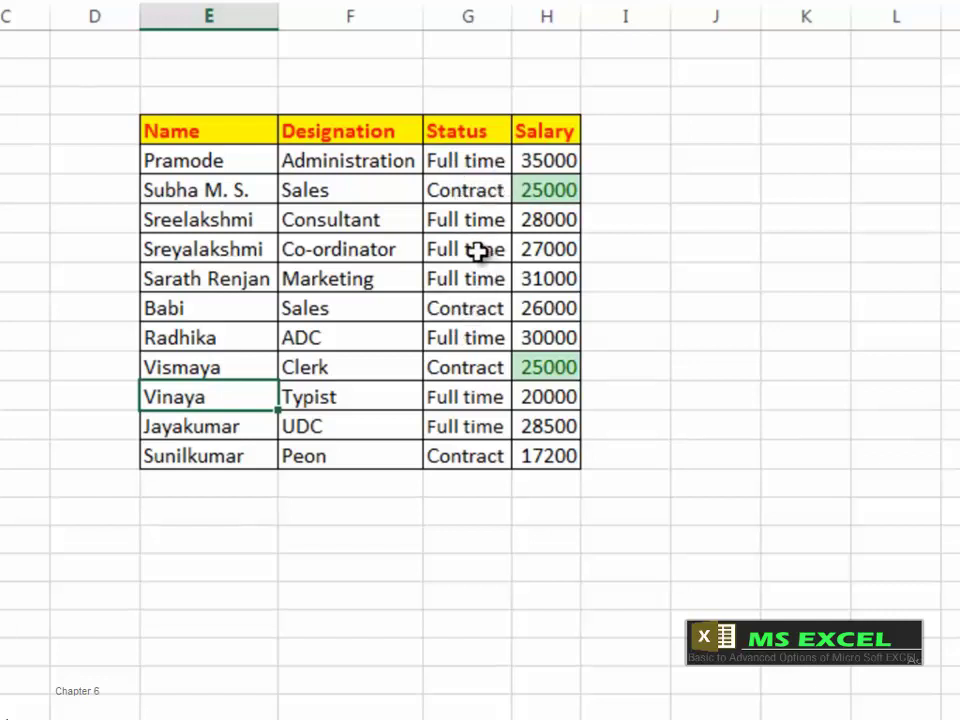
# Highlight Status cells equal to $G$5 (Full time) with Light Red Fill with Dark Red Text
pyautogui.click(474, 15)
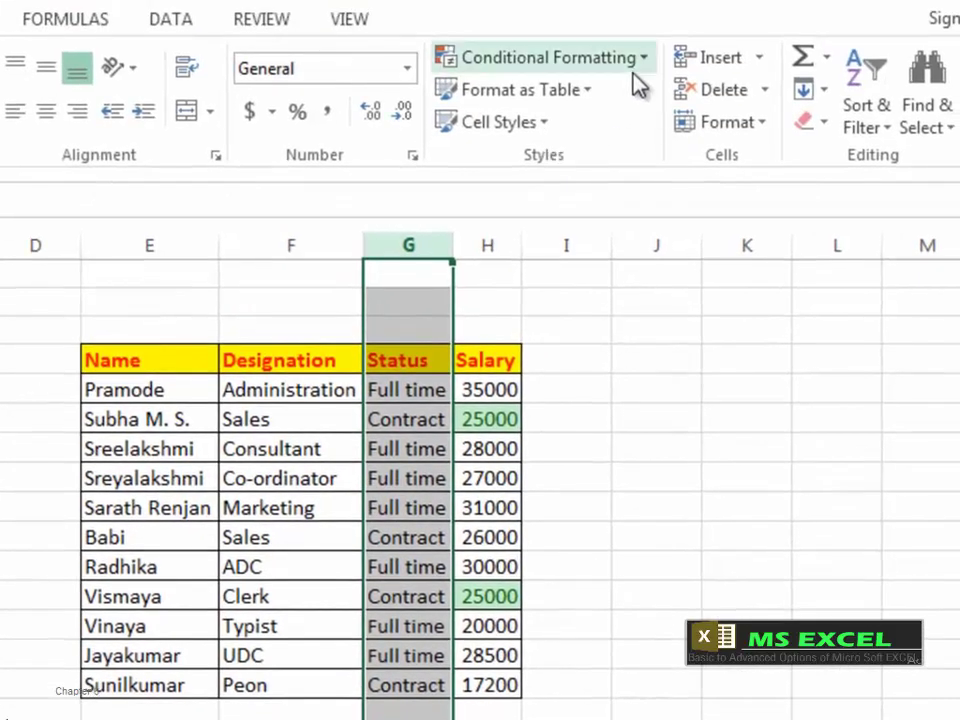
pyautogui.click(633, 66)
pyautogui.moveTo(560, 107)
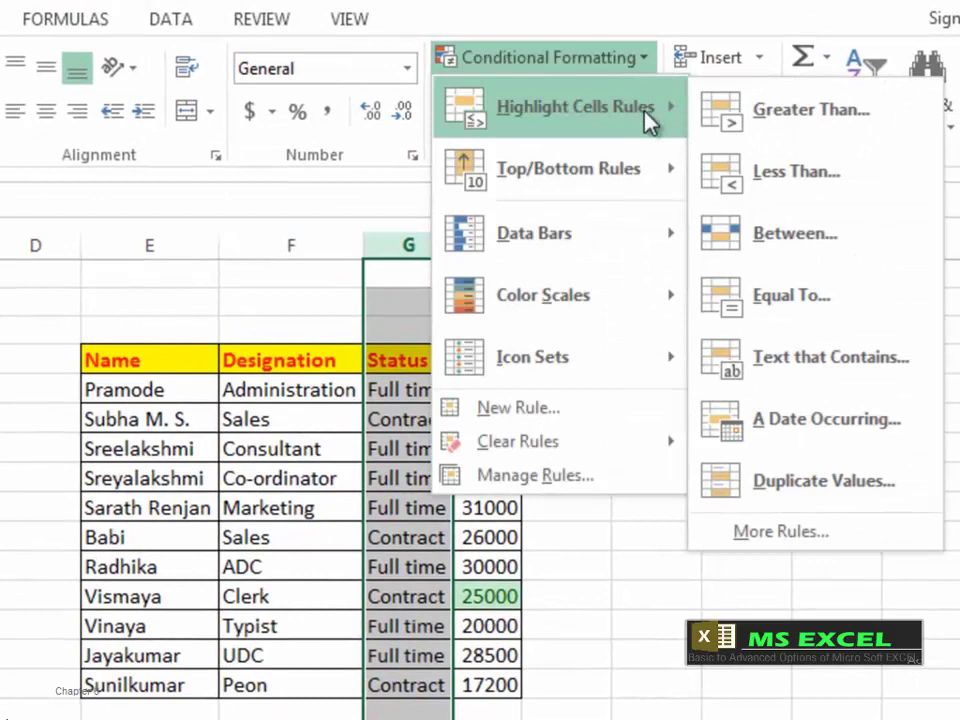
pyautogui.click(790, 295)
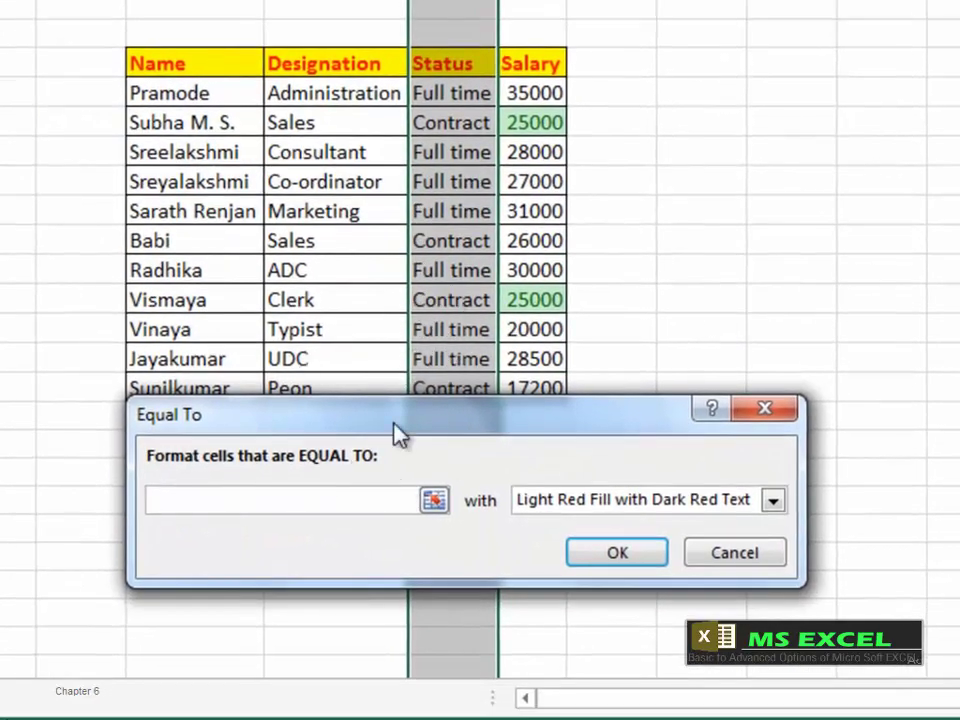
pyautogui.moveTo(398, 425)
pyautogui.mouseDown()
pyautogui.moveTo(722, 350)
pyautogui.moveTo(761, 317)
pyautogui.mouseUp()
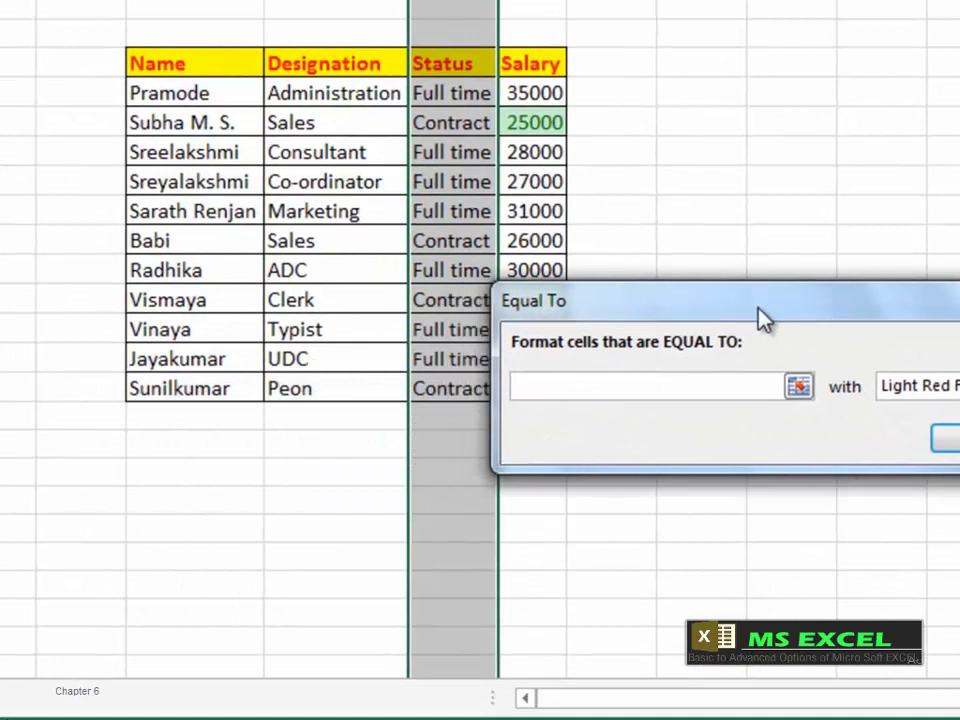
pyautogui.click(797, 387)
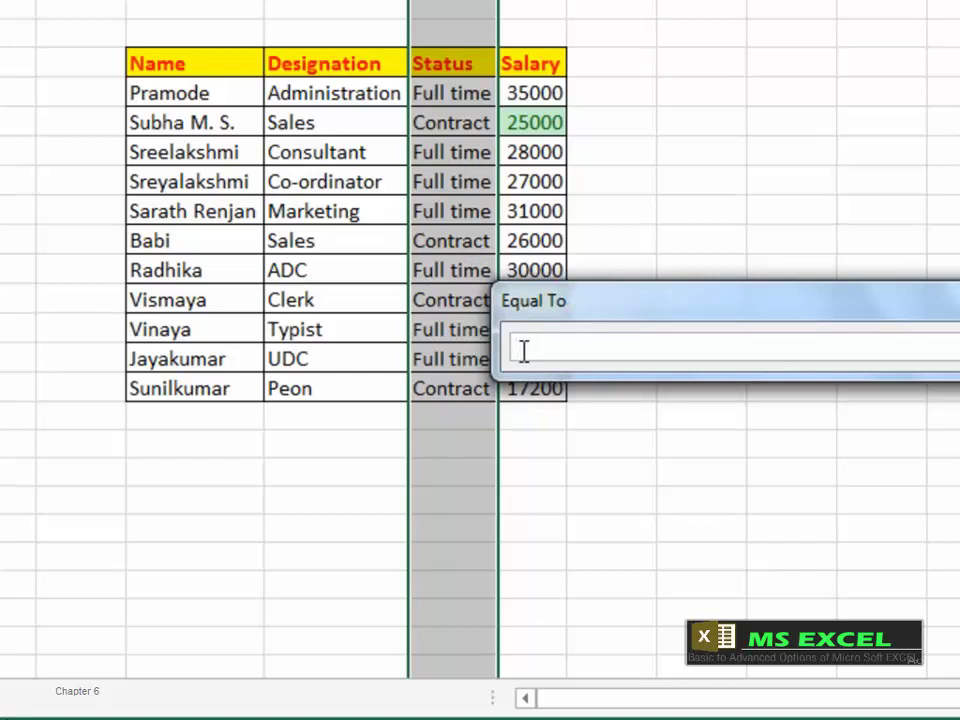
pyautogui.click(463, 99)
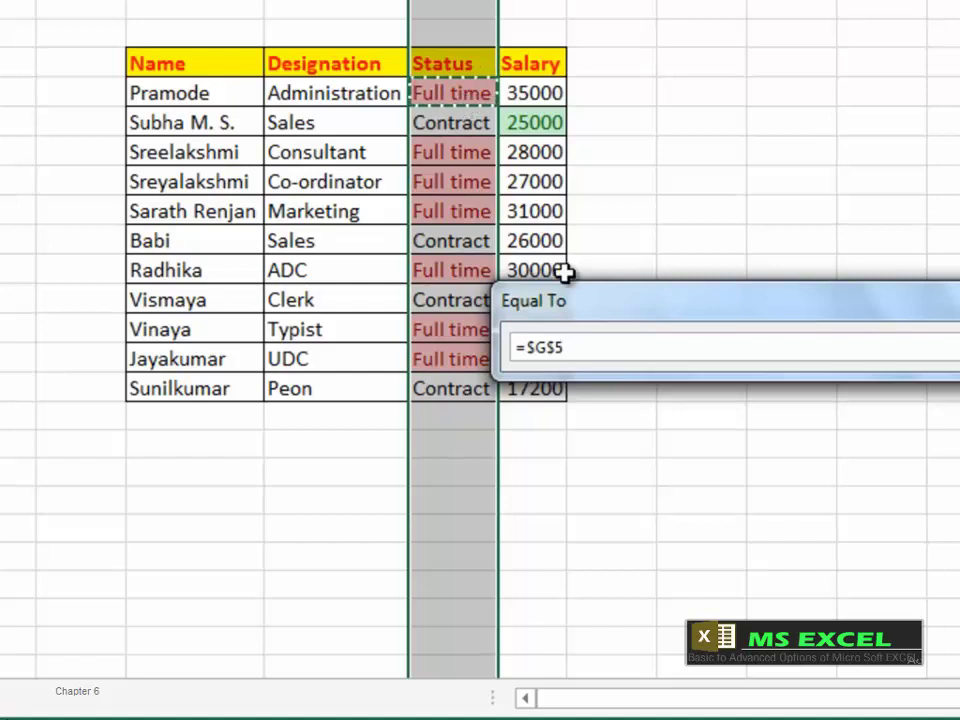
pyautogui.moveTo(615, 315); pyautogui.dragTo(168, 398)
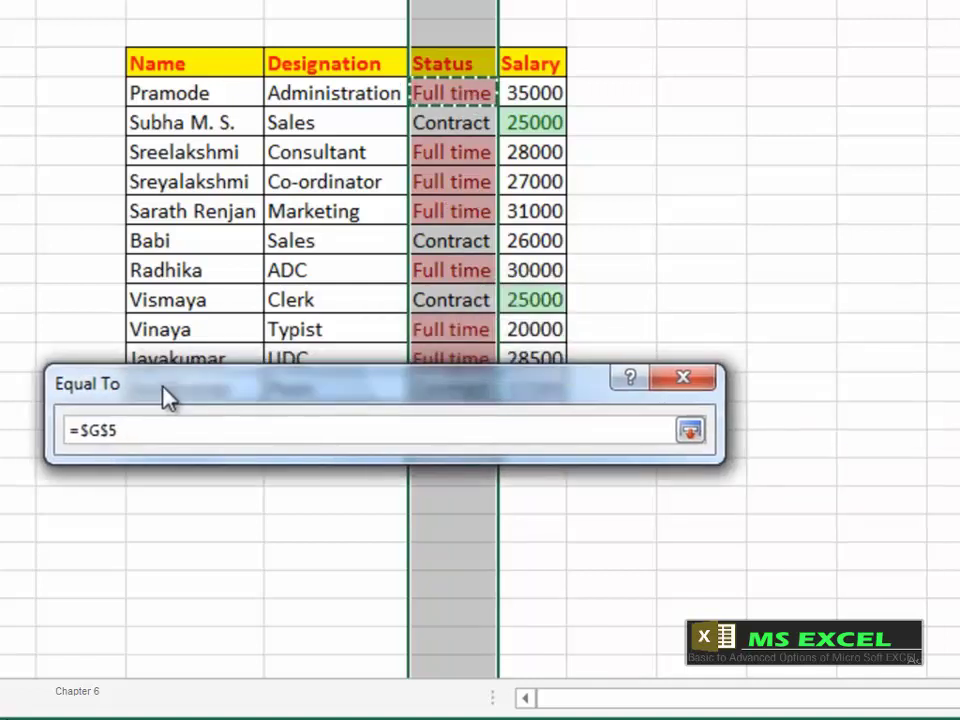
pyautogui.click(690, 430)
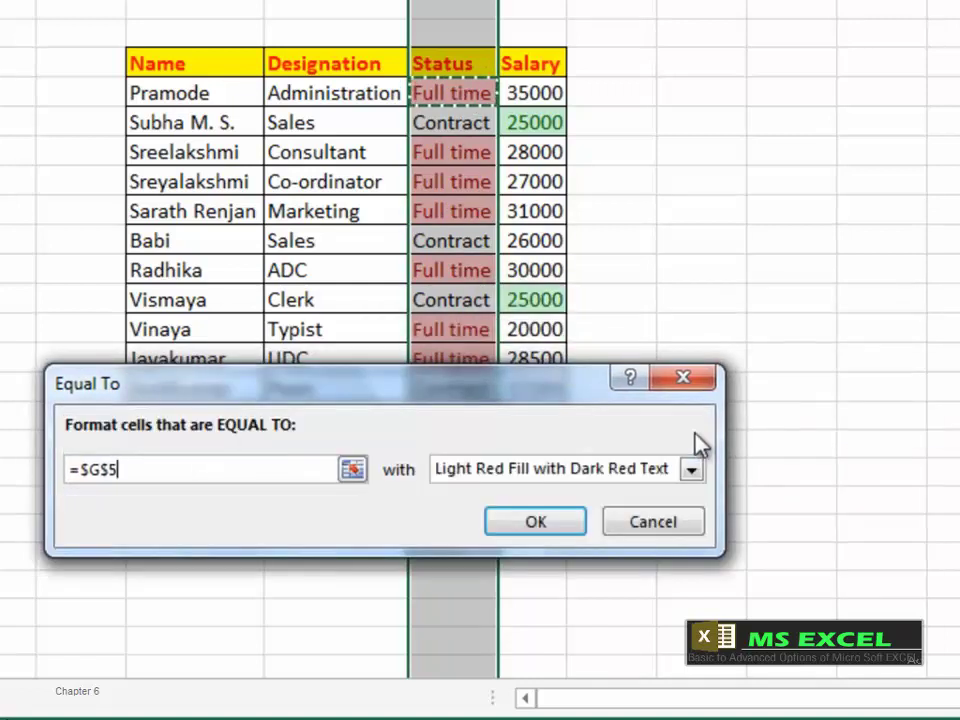
pyautogui.click(531, 521)
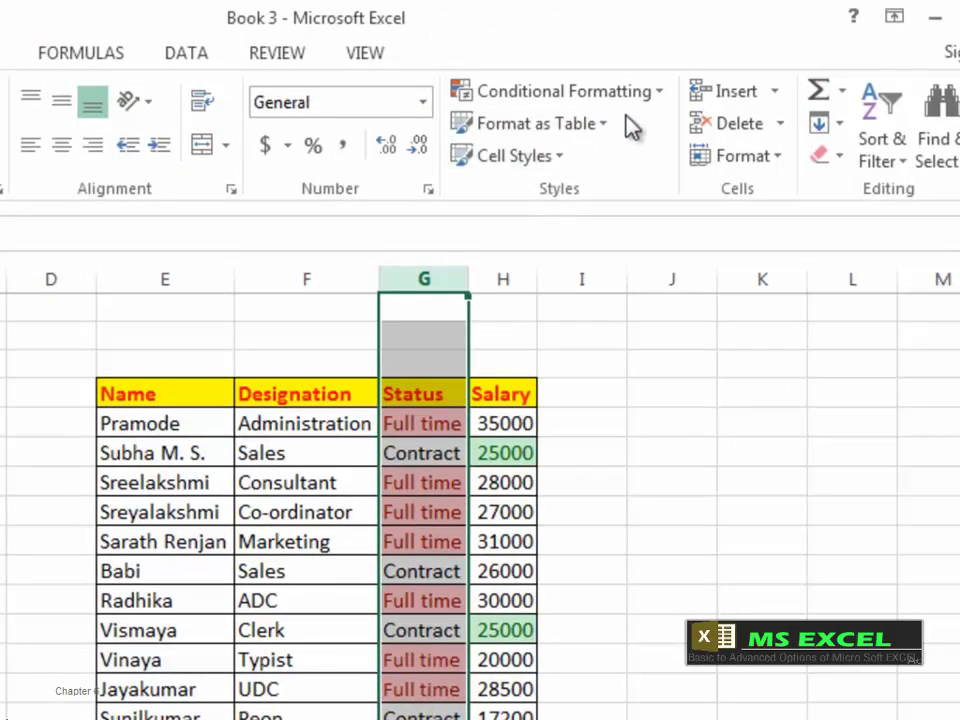
# Select G4:H15 and clear its conditional formatting rules
pyautogui.click(523, 354)
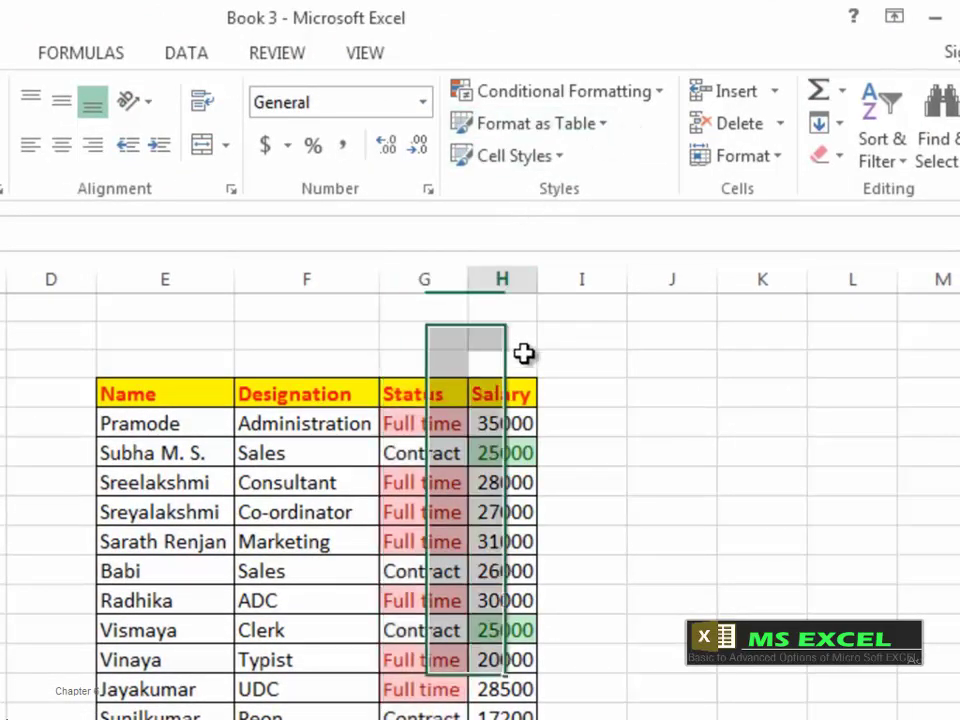
pyautogui.moveTo(416, 392)
pyautogui.mouseDown()
pyautogui.moveTo(477, 530)
pyautogui.moveTo(484, 714)
pyautogui.mouseUp()
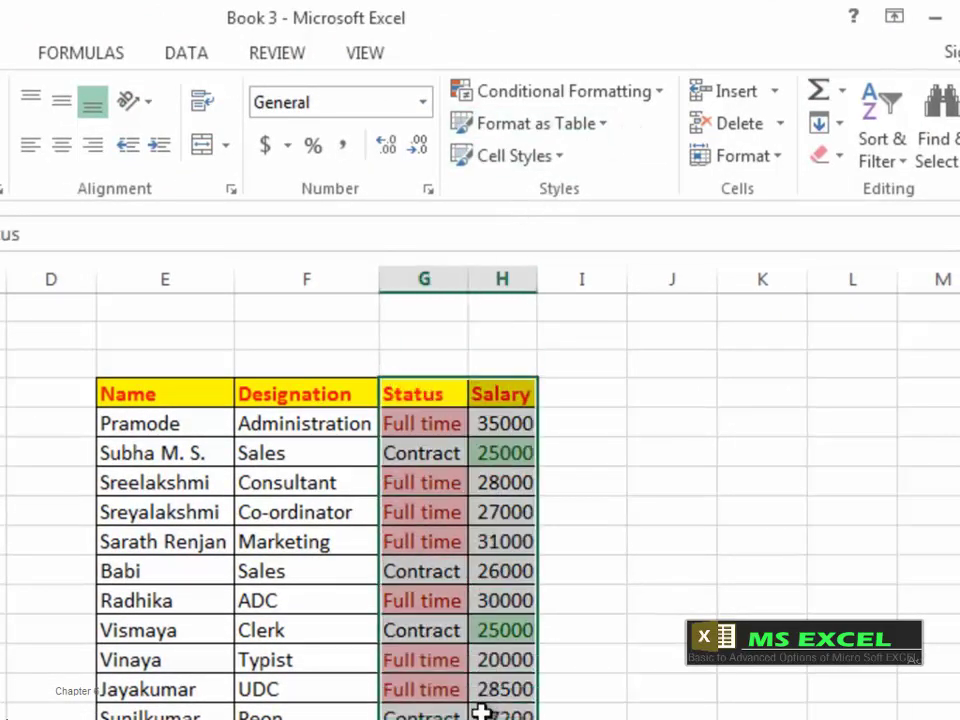
pyautogui.click(654, 97)
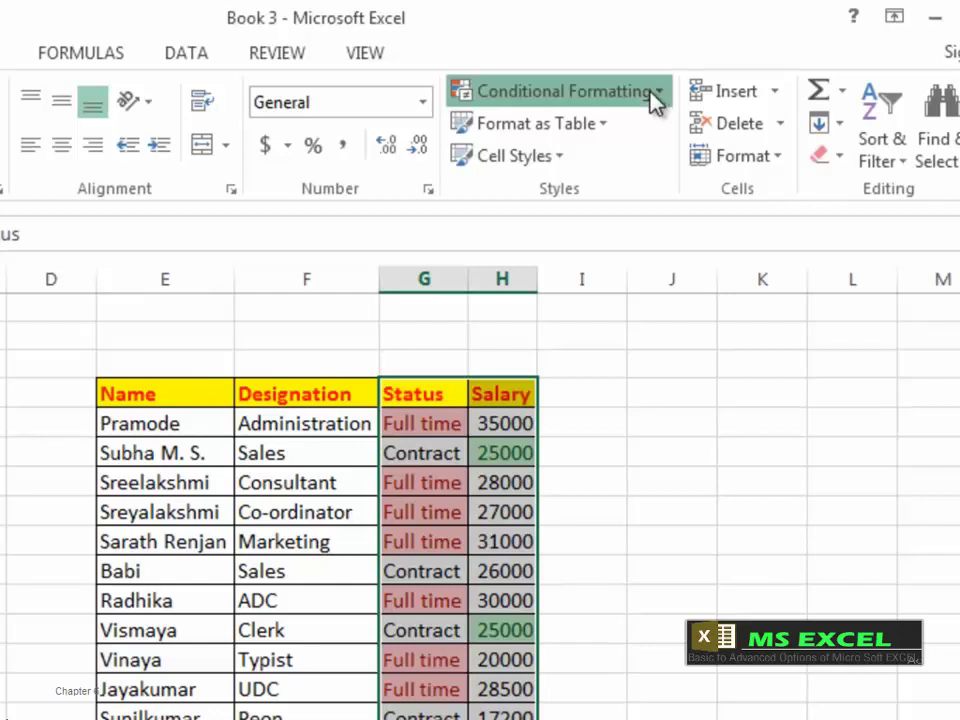
pyautogui.moveTo(560, 475)
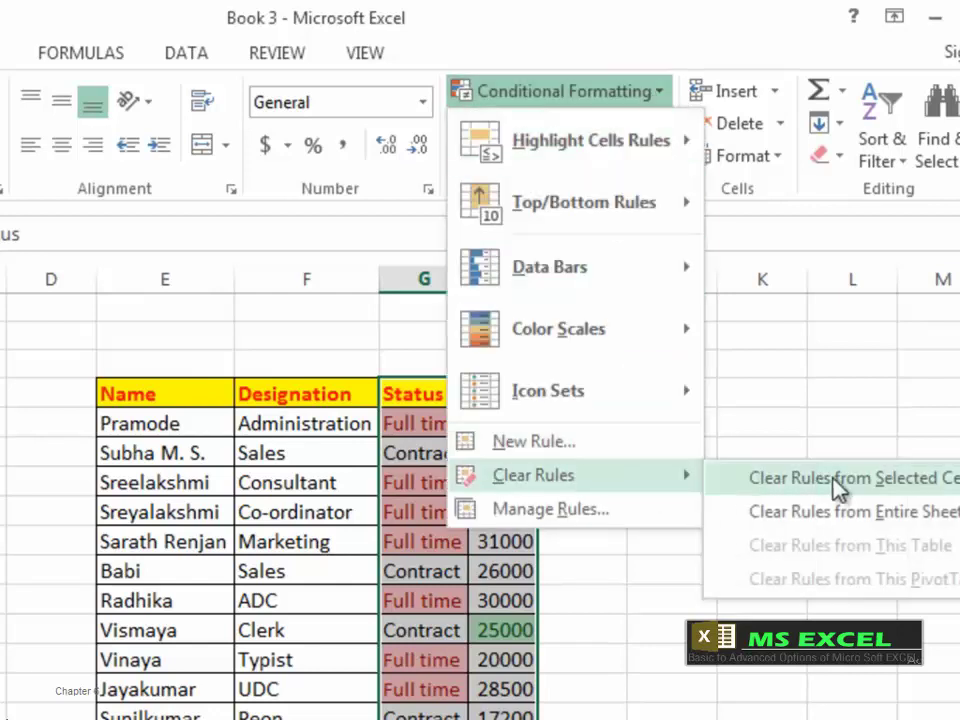
pyautogui.click(846, 482)
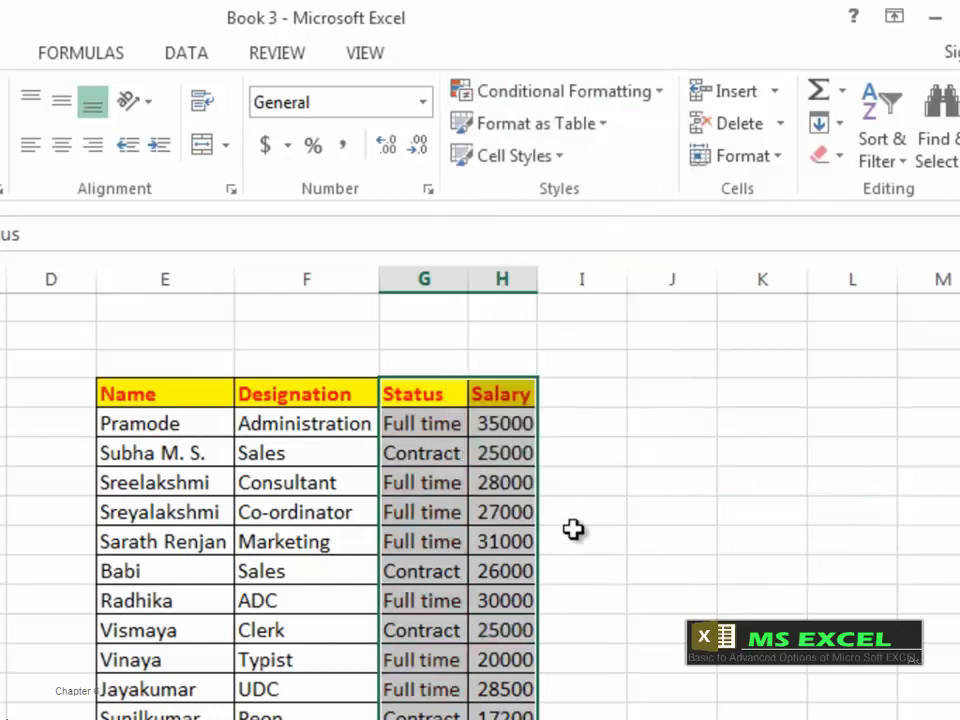
pyautogui.click(654, 97)
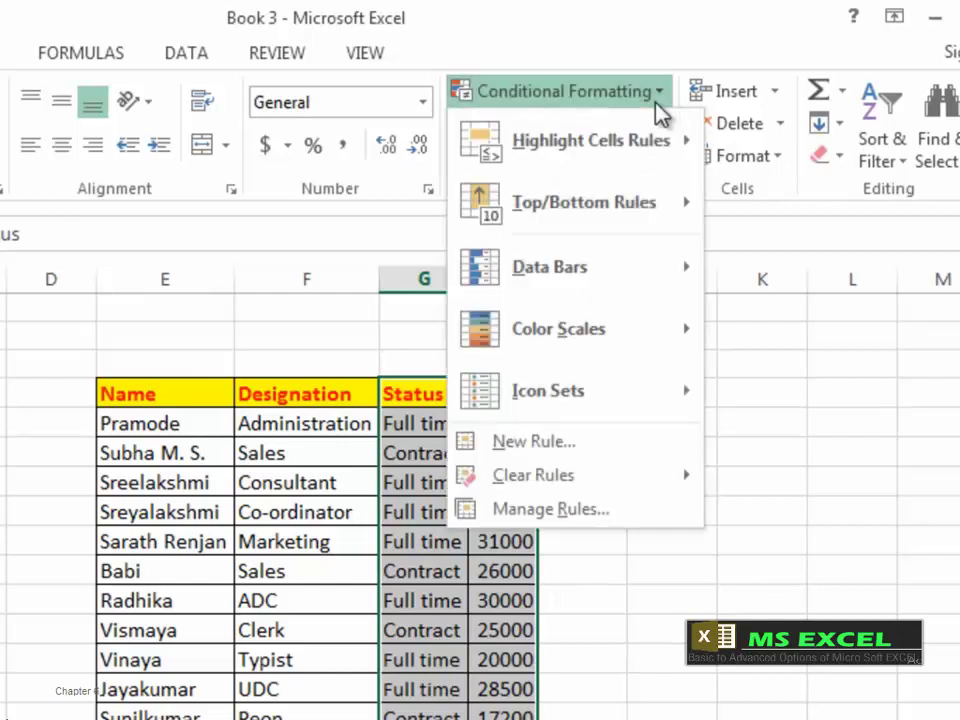
pyautogui.moveTo(583, 202)
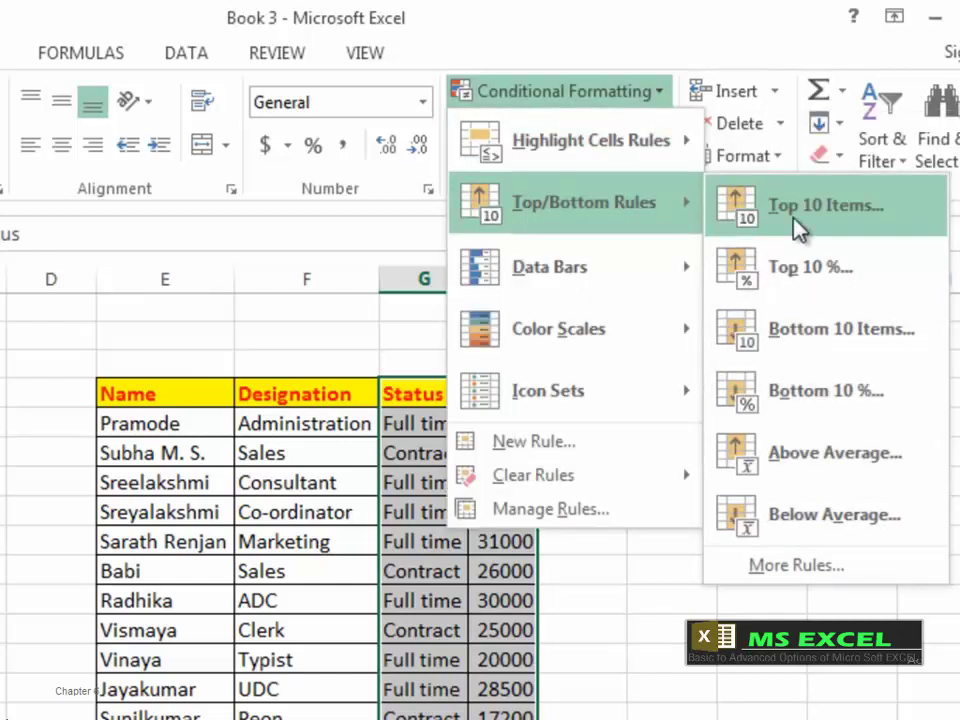
pyautogui.click(525, 426)
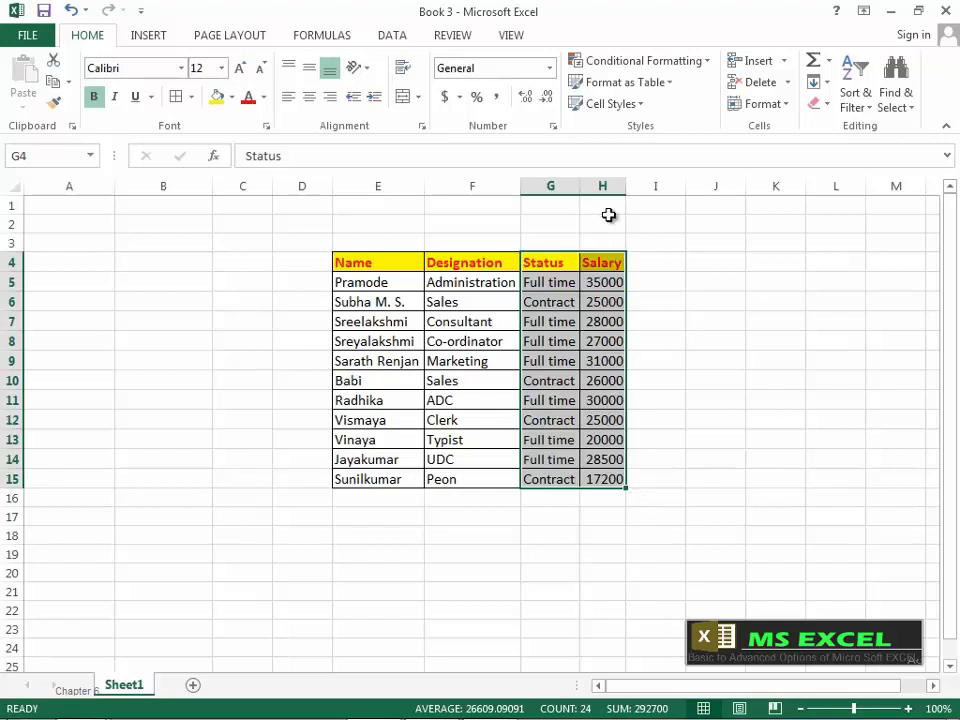
pyautogui.click(613, 185)
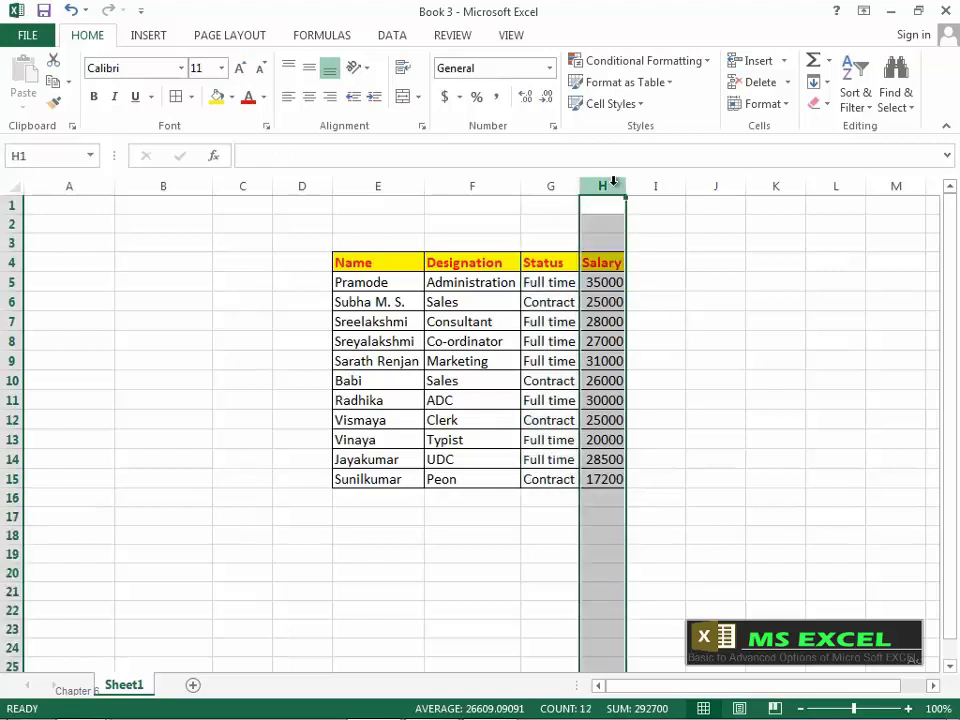
pyautogui.click(704, 64)
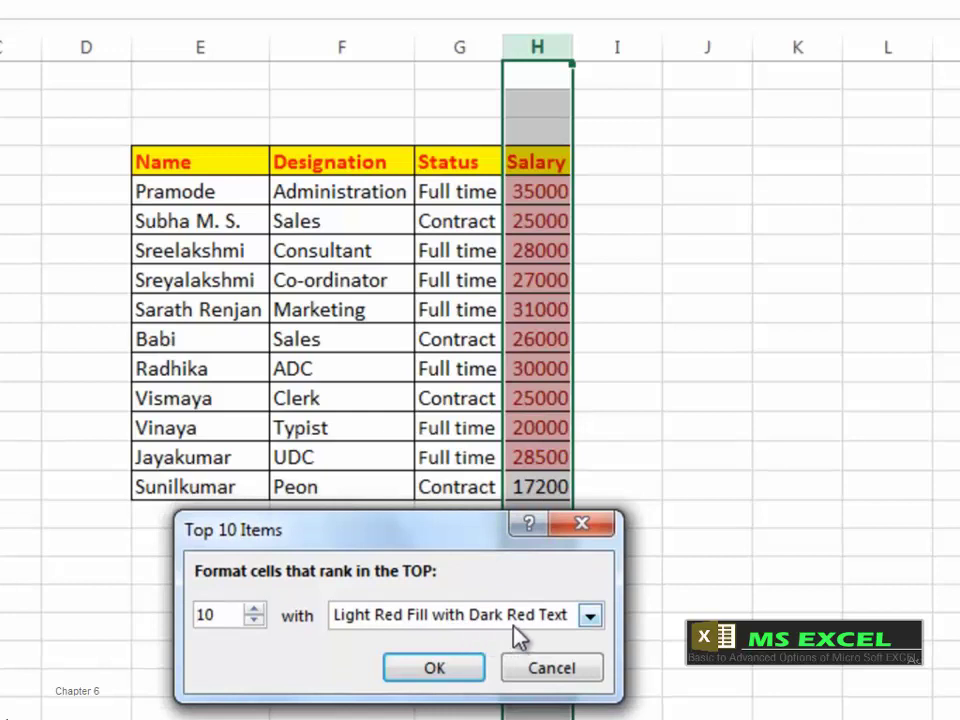
pyautogui.moveTo(467, 553); pyautogui.dragTo(467, 598)
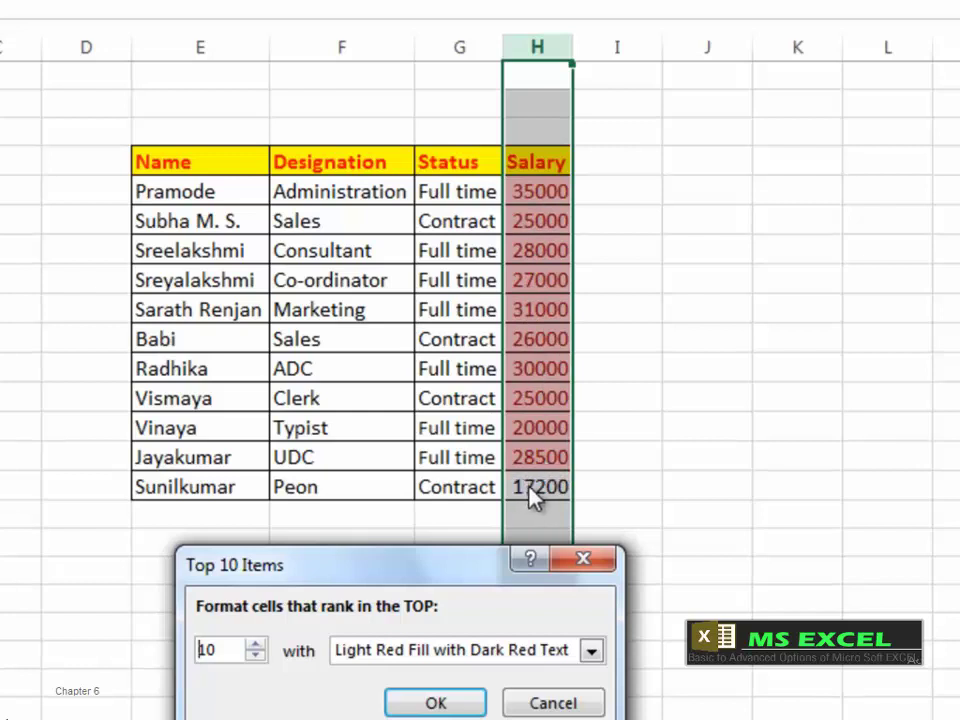
pyautogui.click(557, 704)
pyautogui.click(544, 288)
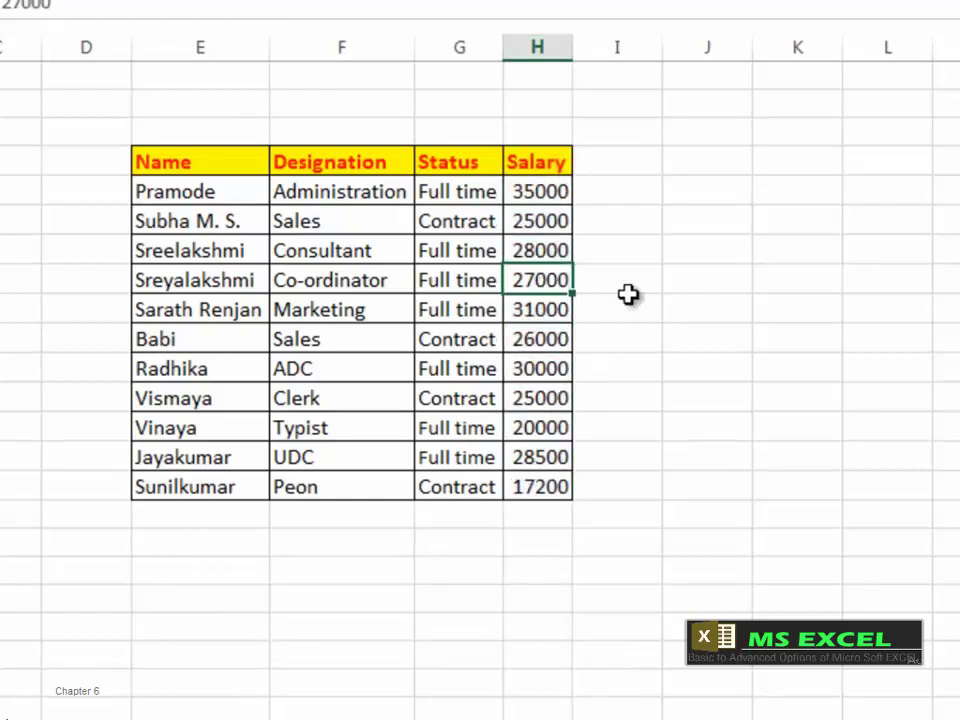
# Enter 10000 as the Co-ordinator's salary and start a Top 10 Items rule on column H
pyautogui.write('10000')
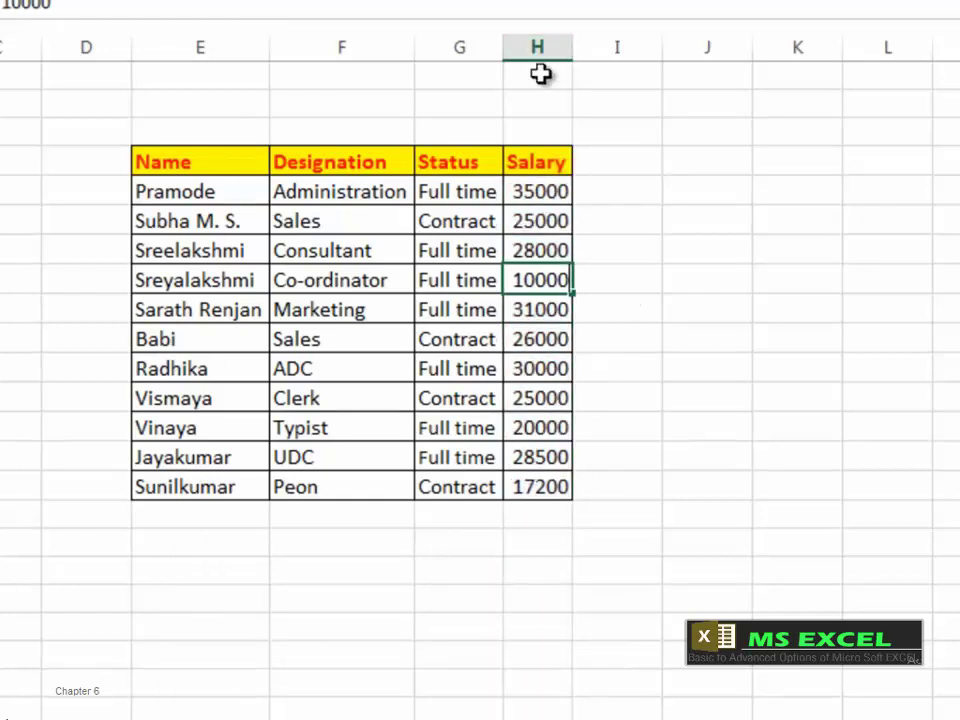
pyautogui.click(544, 50)
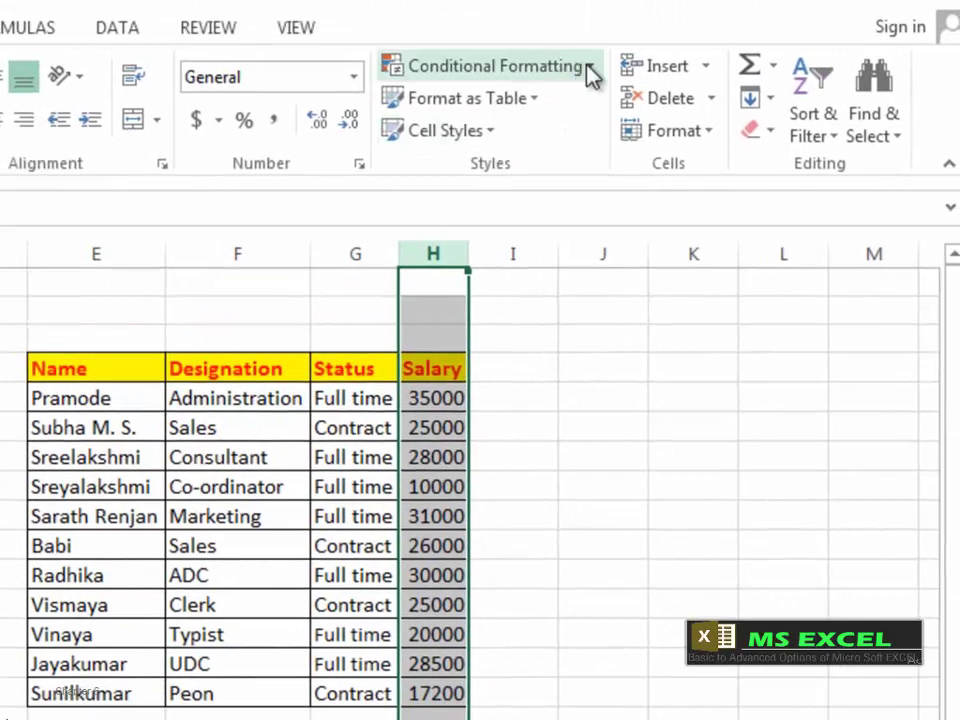
pyautogui.click(590, 70)
pyautogui.moveTo(505, 177)
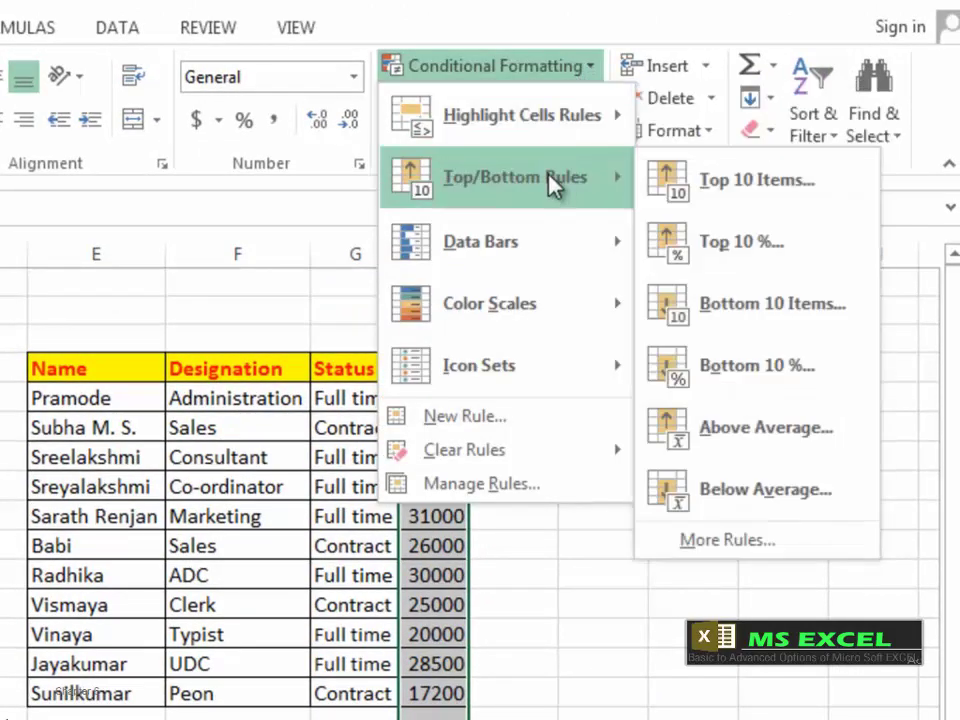
pyautogui.click(728, 190)
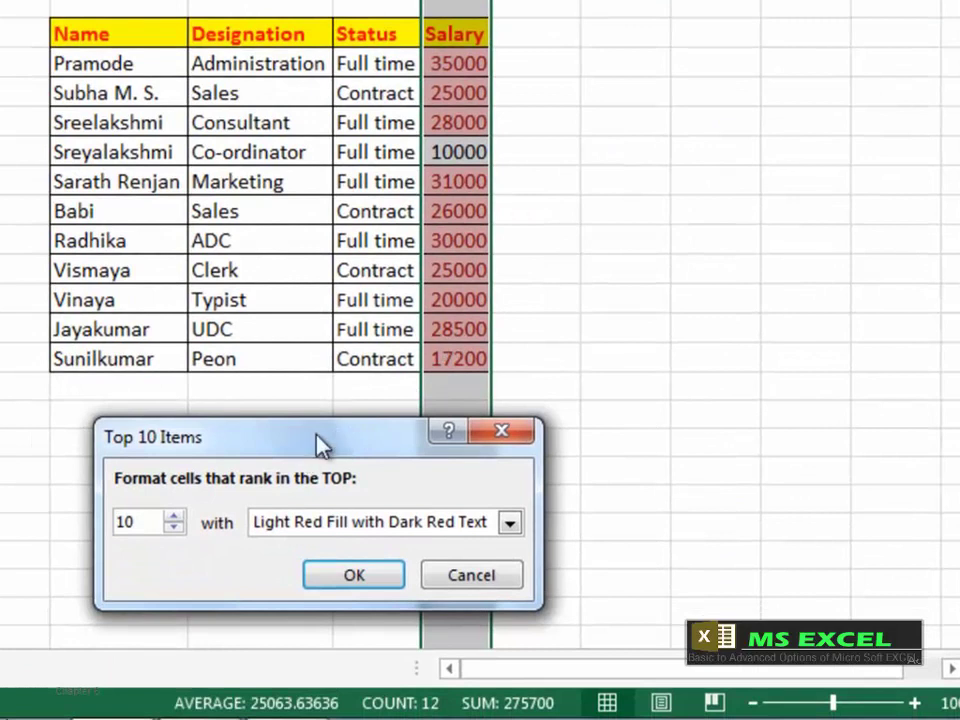
pyautogui.moveTo(317, 440); pyautogui.dragTo(405, 446)
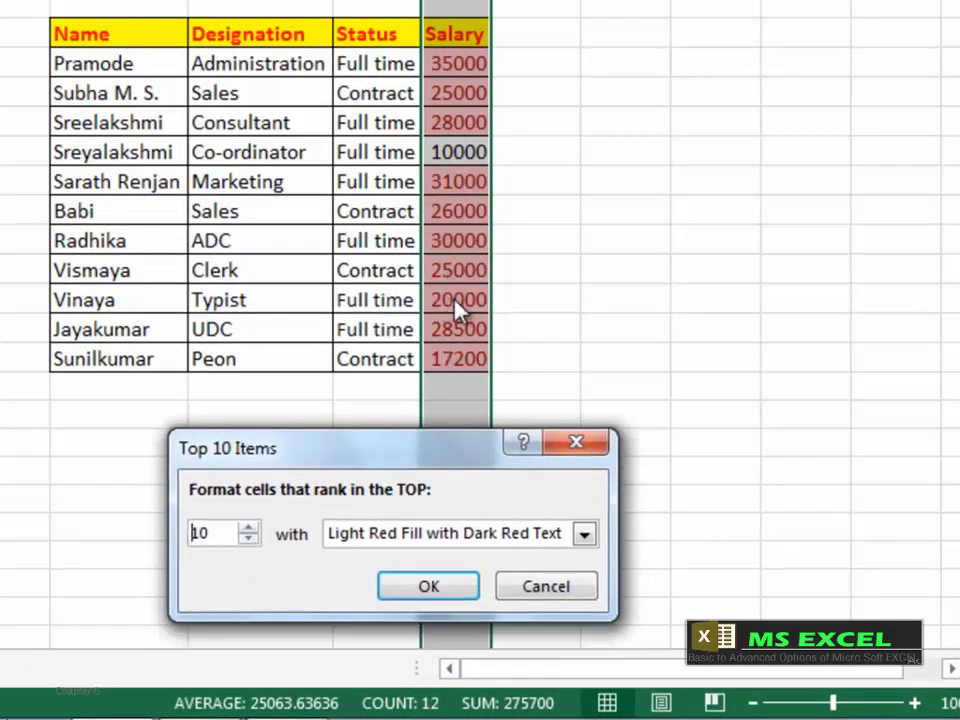
# Set the rule to the top 5 salaries with Yellow Fill with Dark Yellow Text
pyautogui.click(586, 539)
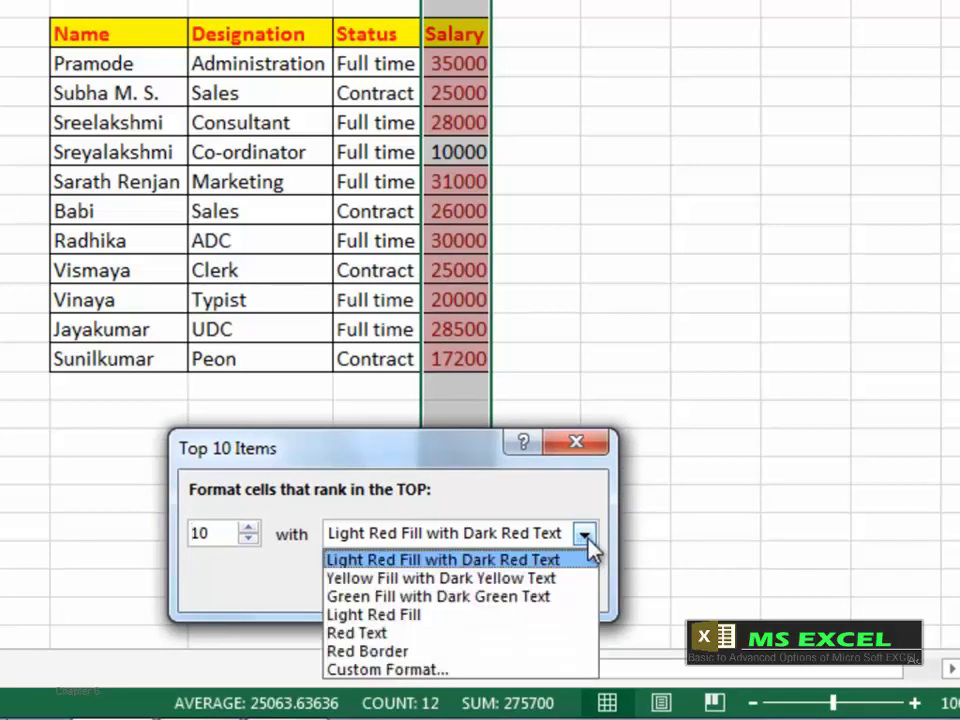
pyautogui.click(496, 579)
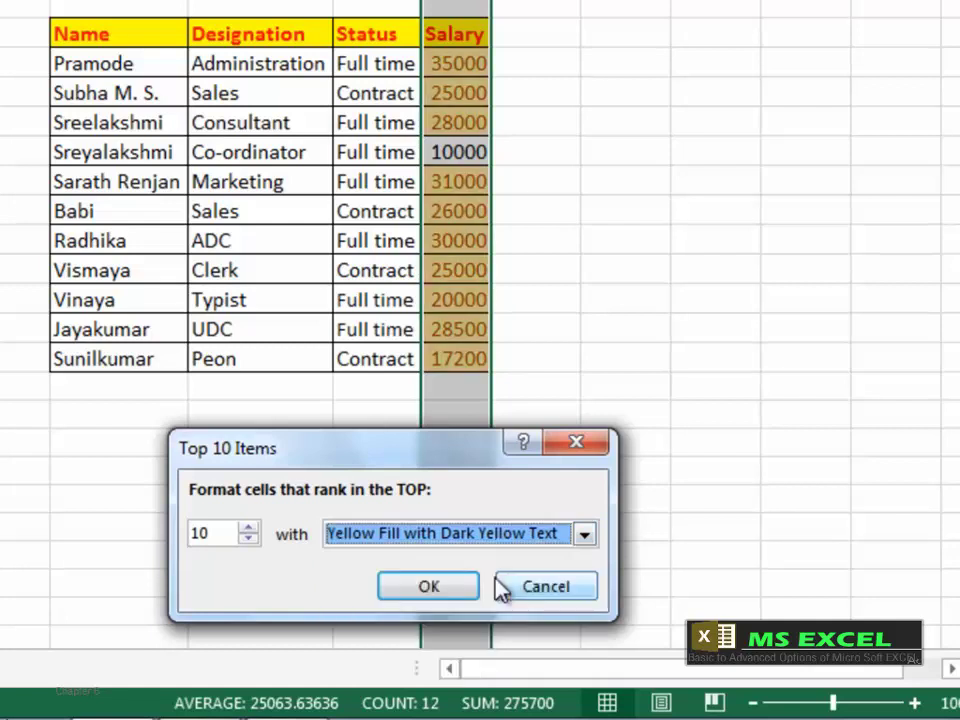
pyautogui.click(585, 535)
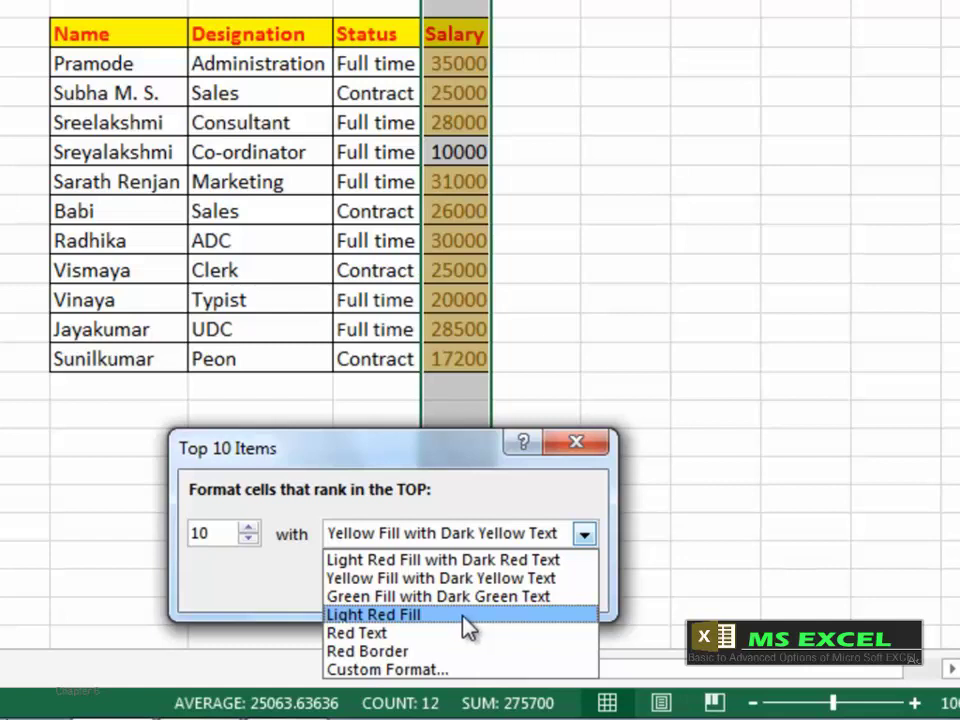
pyautogui.click(285, 592)
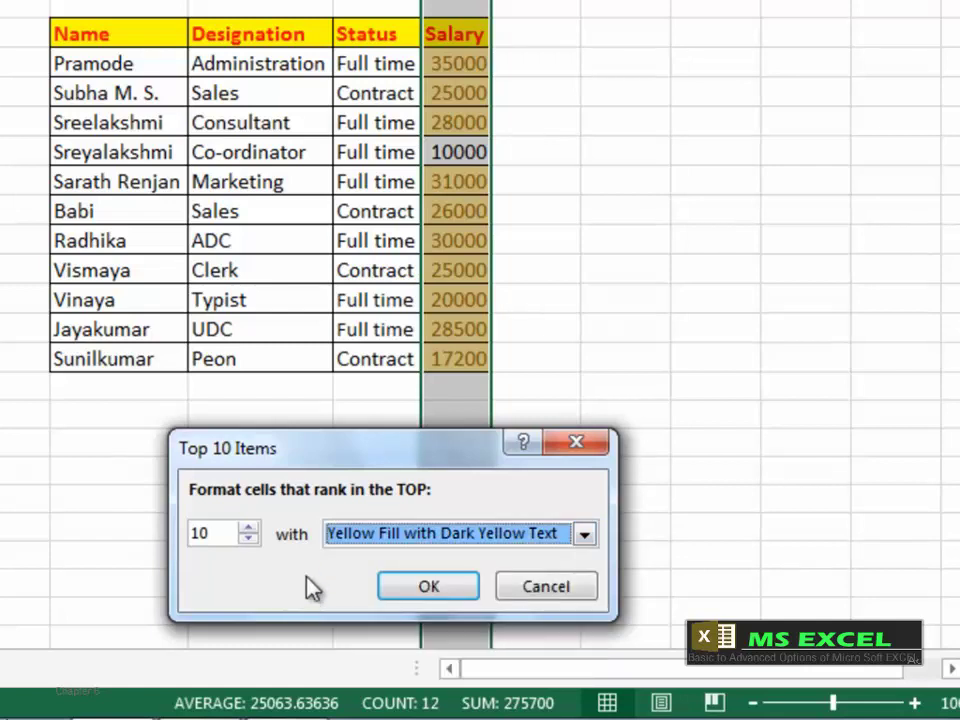
pyautogui.click(249, 529)
pyautogui.click(249, 529)
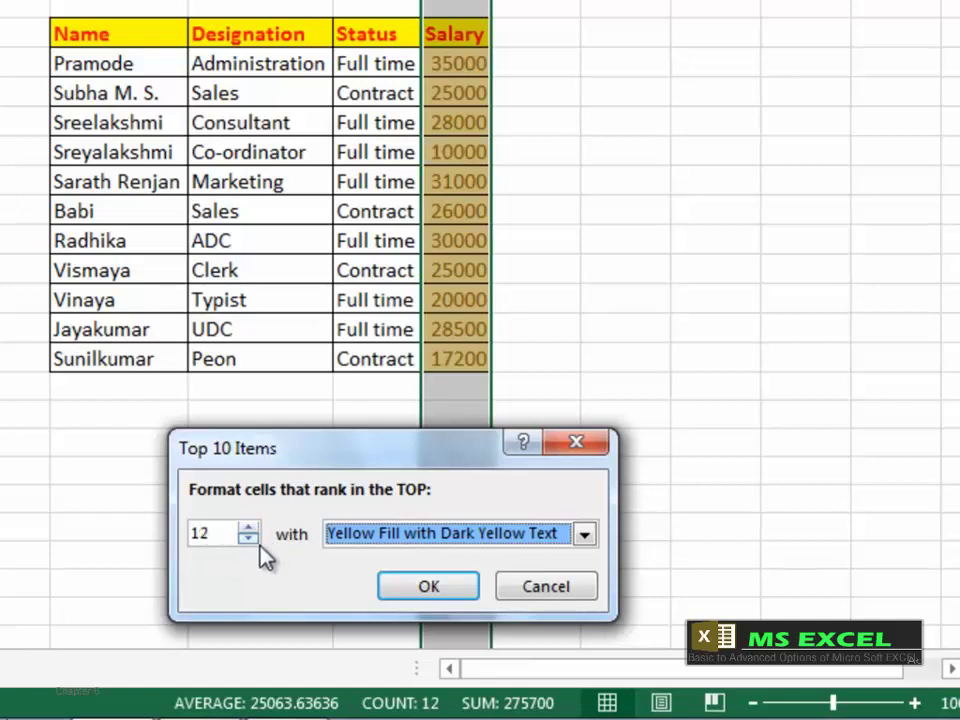
pyautogui.click(249, 539)
pyautogui.click(249, 539)
pyautogui.click(249, 539)
pyautogui.click(249, 539)
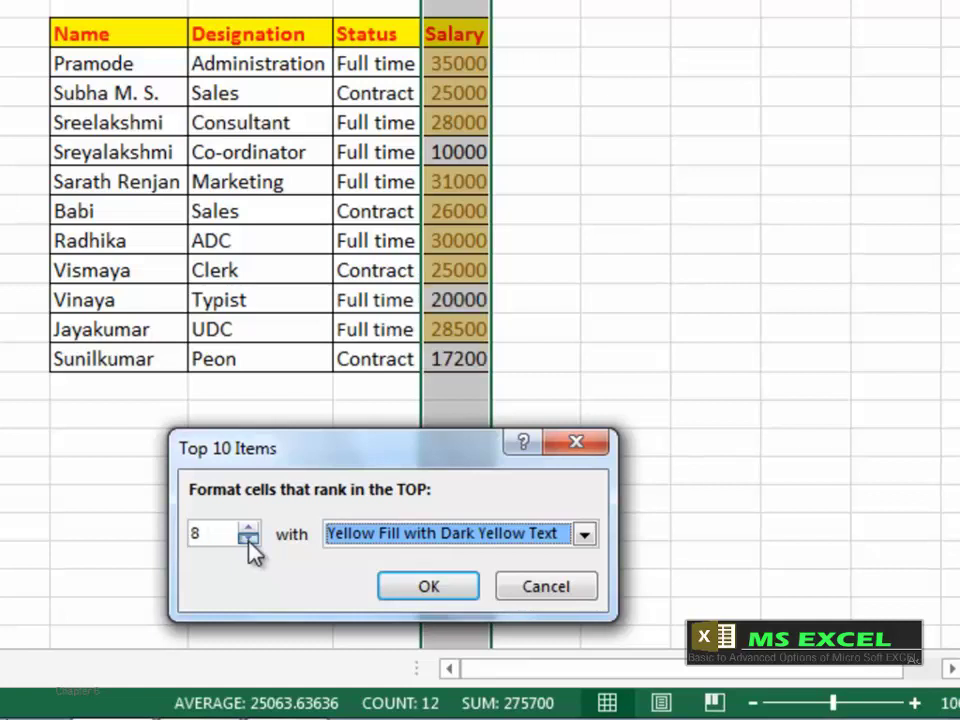
pyautogui.click(249, 539)
pyautogui.click(249, 539)
pyautogui.click(249, 539)
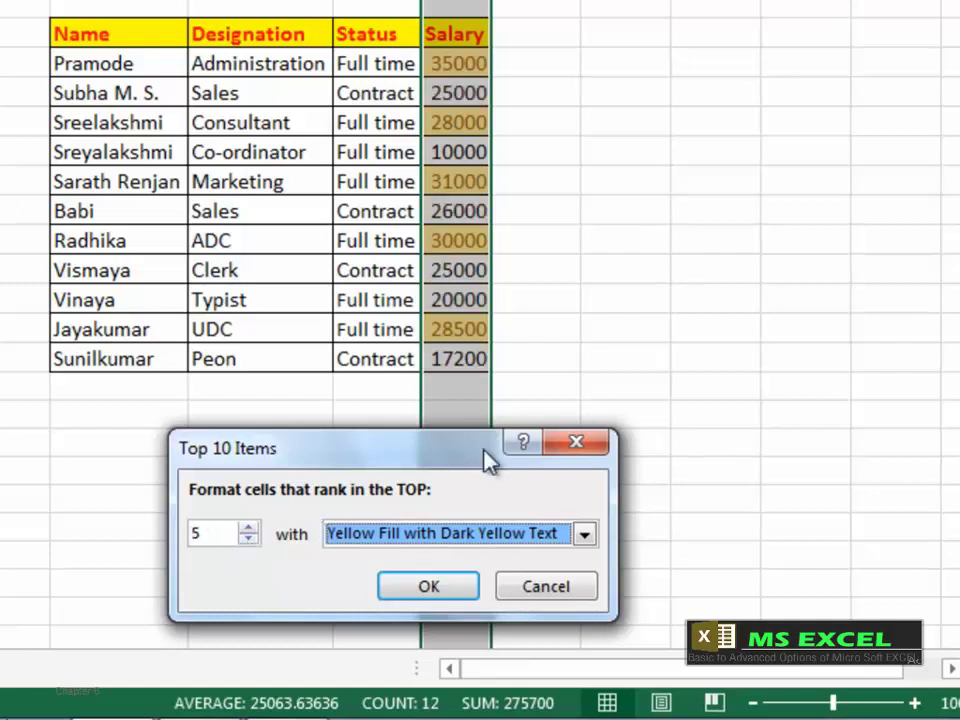